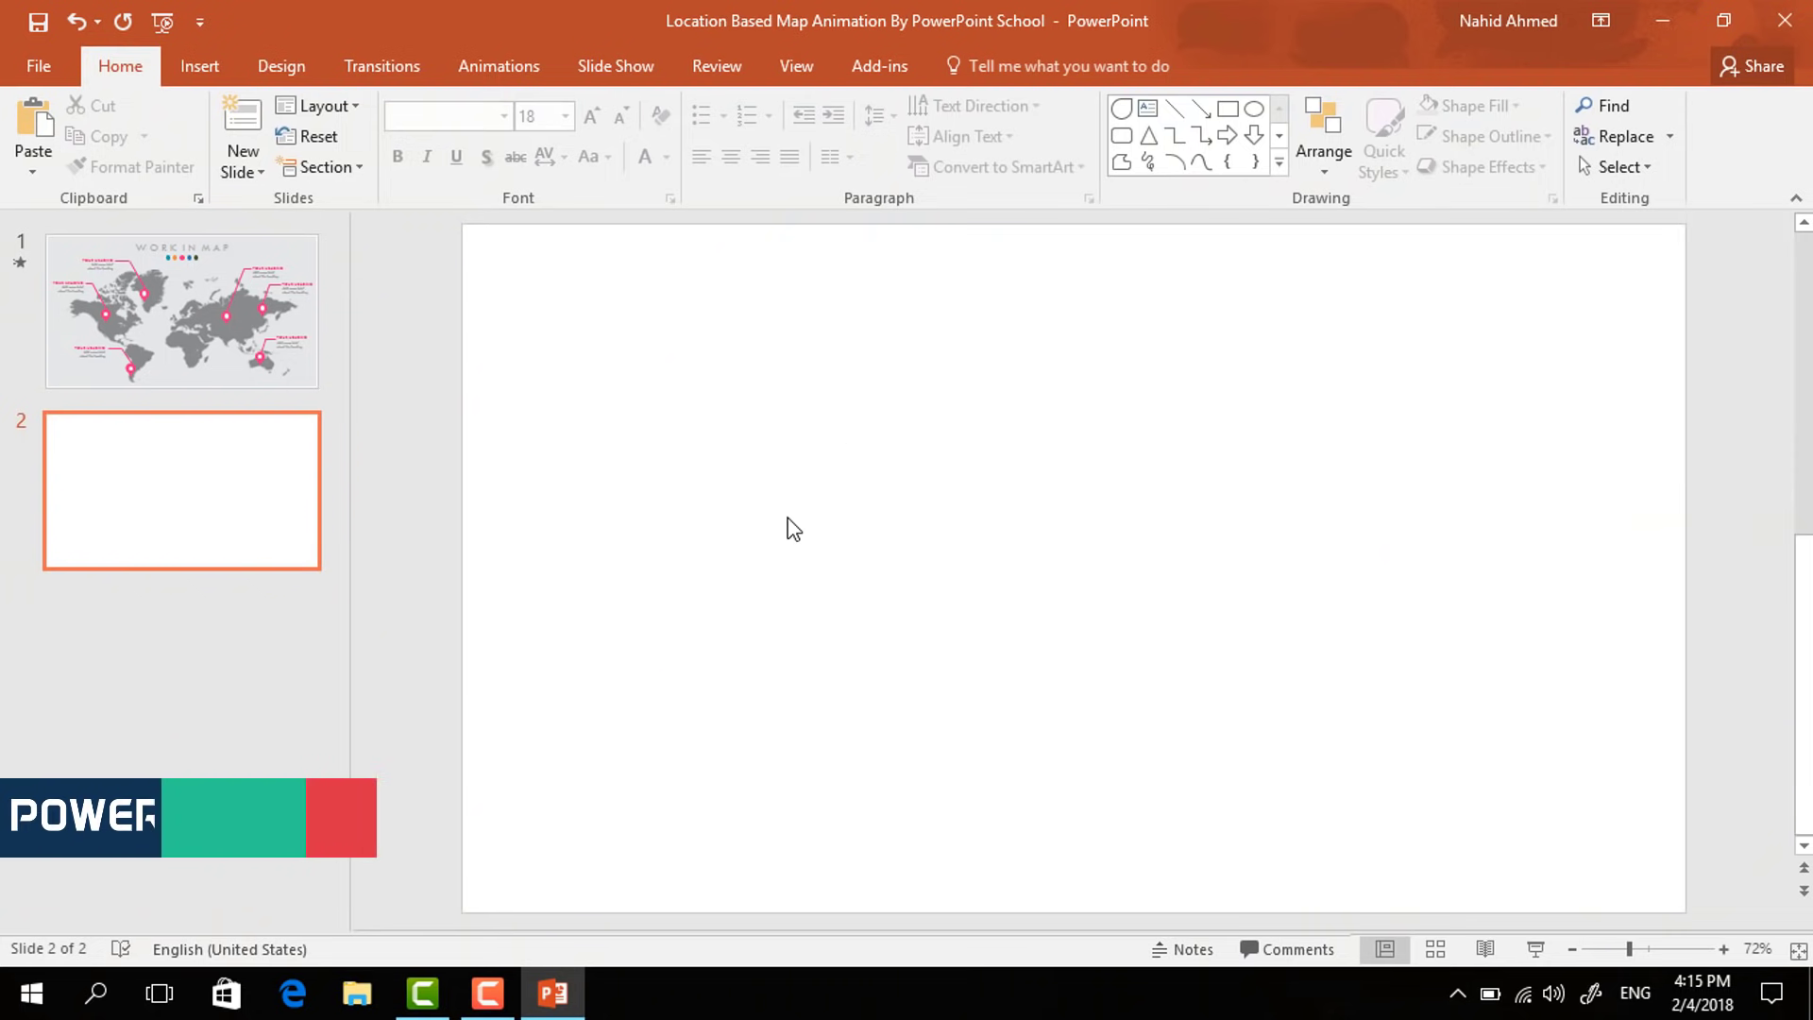
# - Fill the second slide's background with the light grey recent colour
pyautogui.click(289, 78)
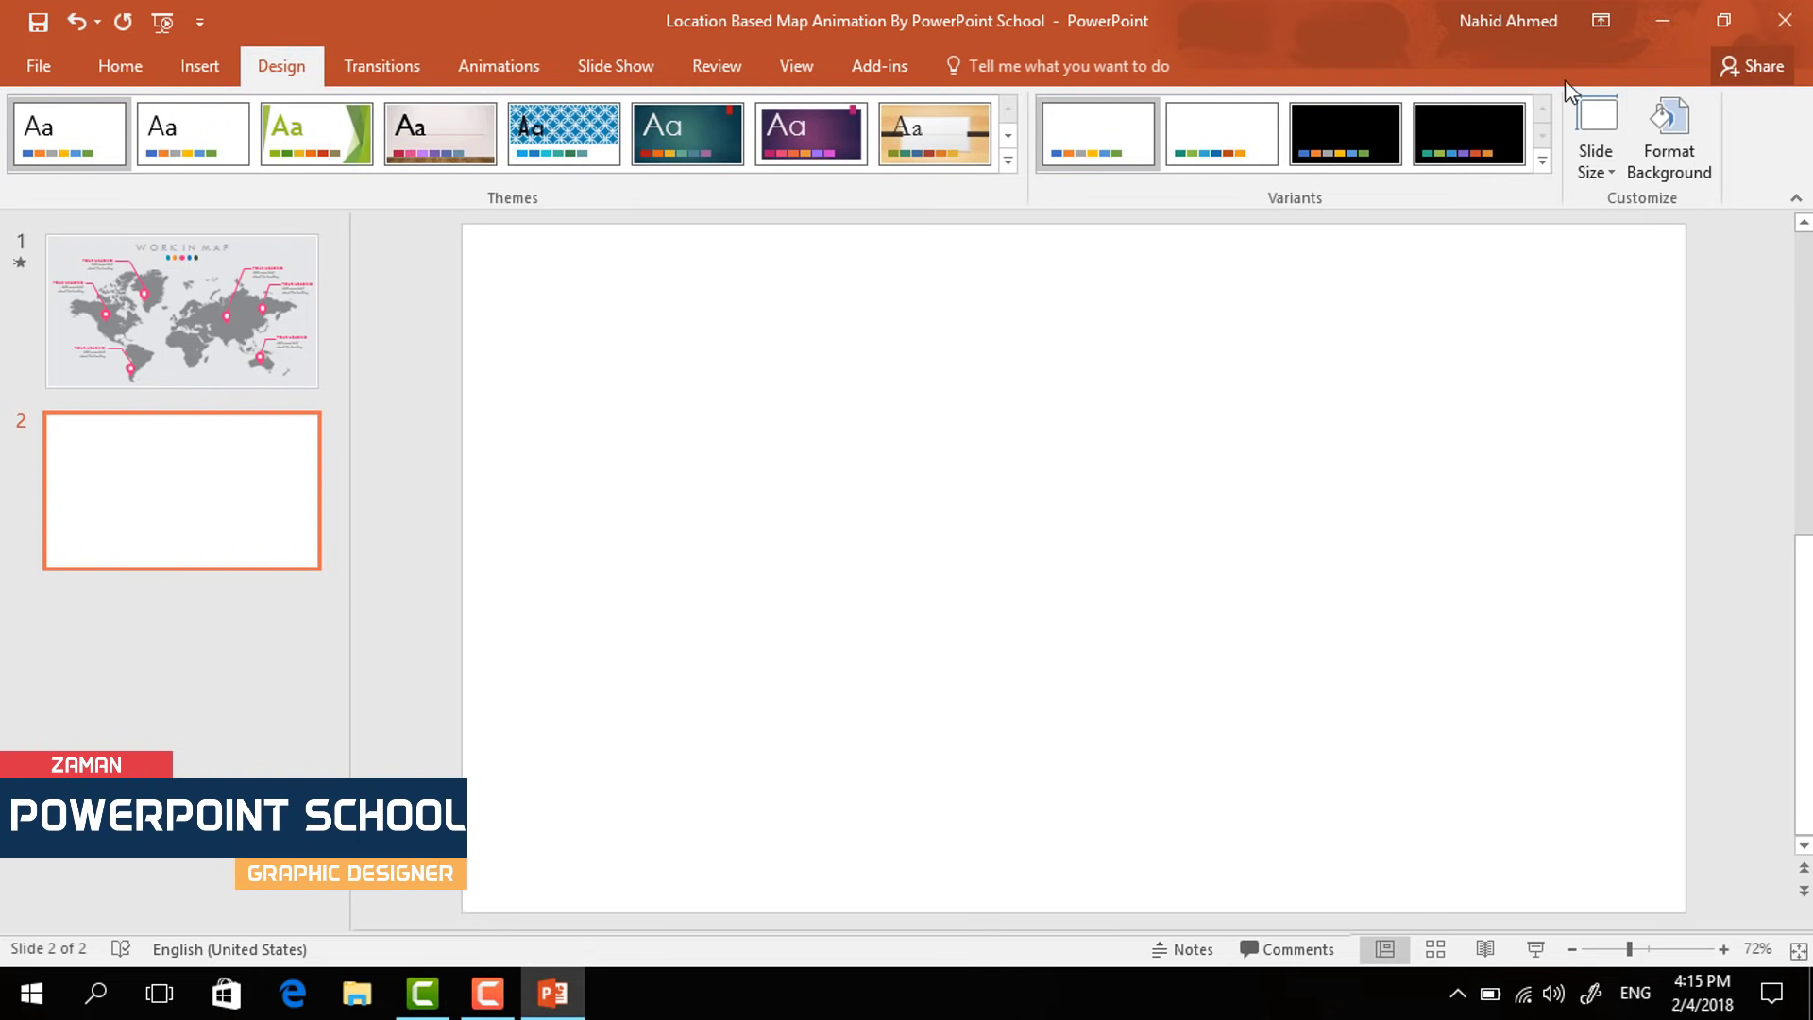
pyautogui.click(1675, 125)
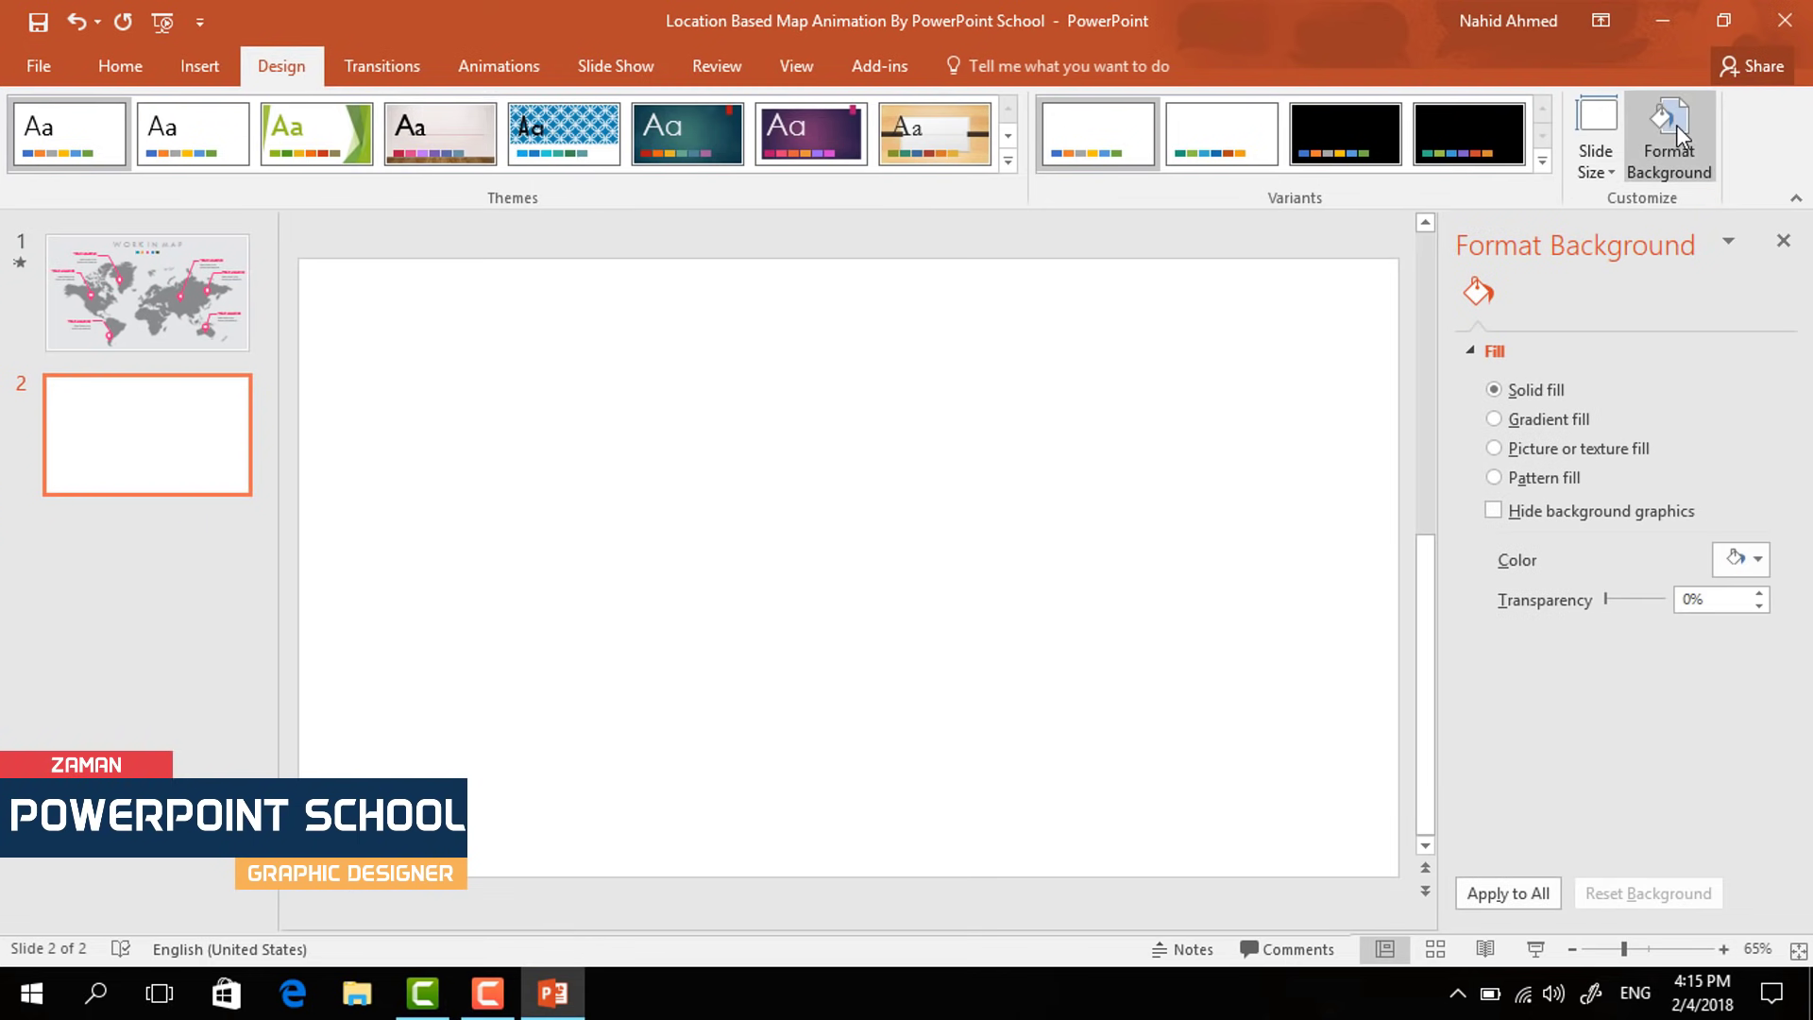
pyautogui.click(1753, 570)
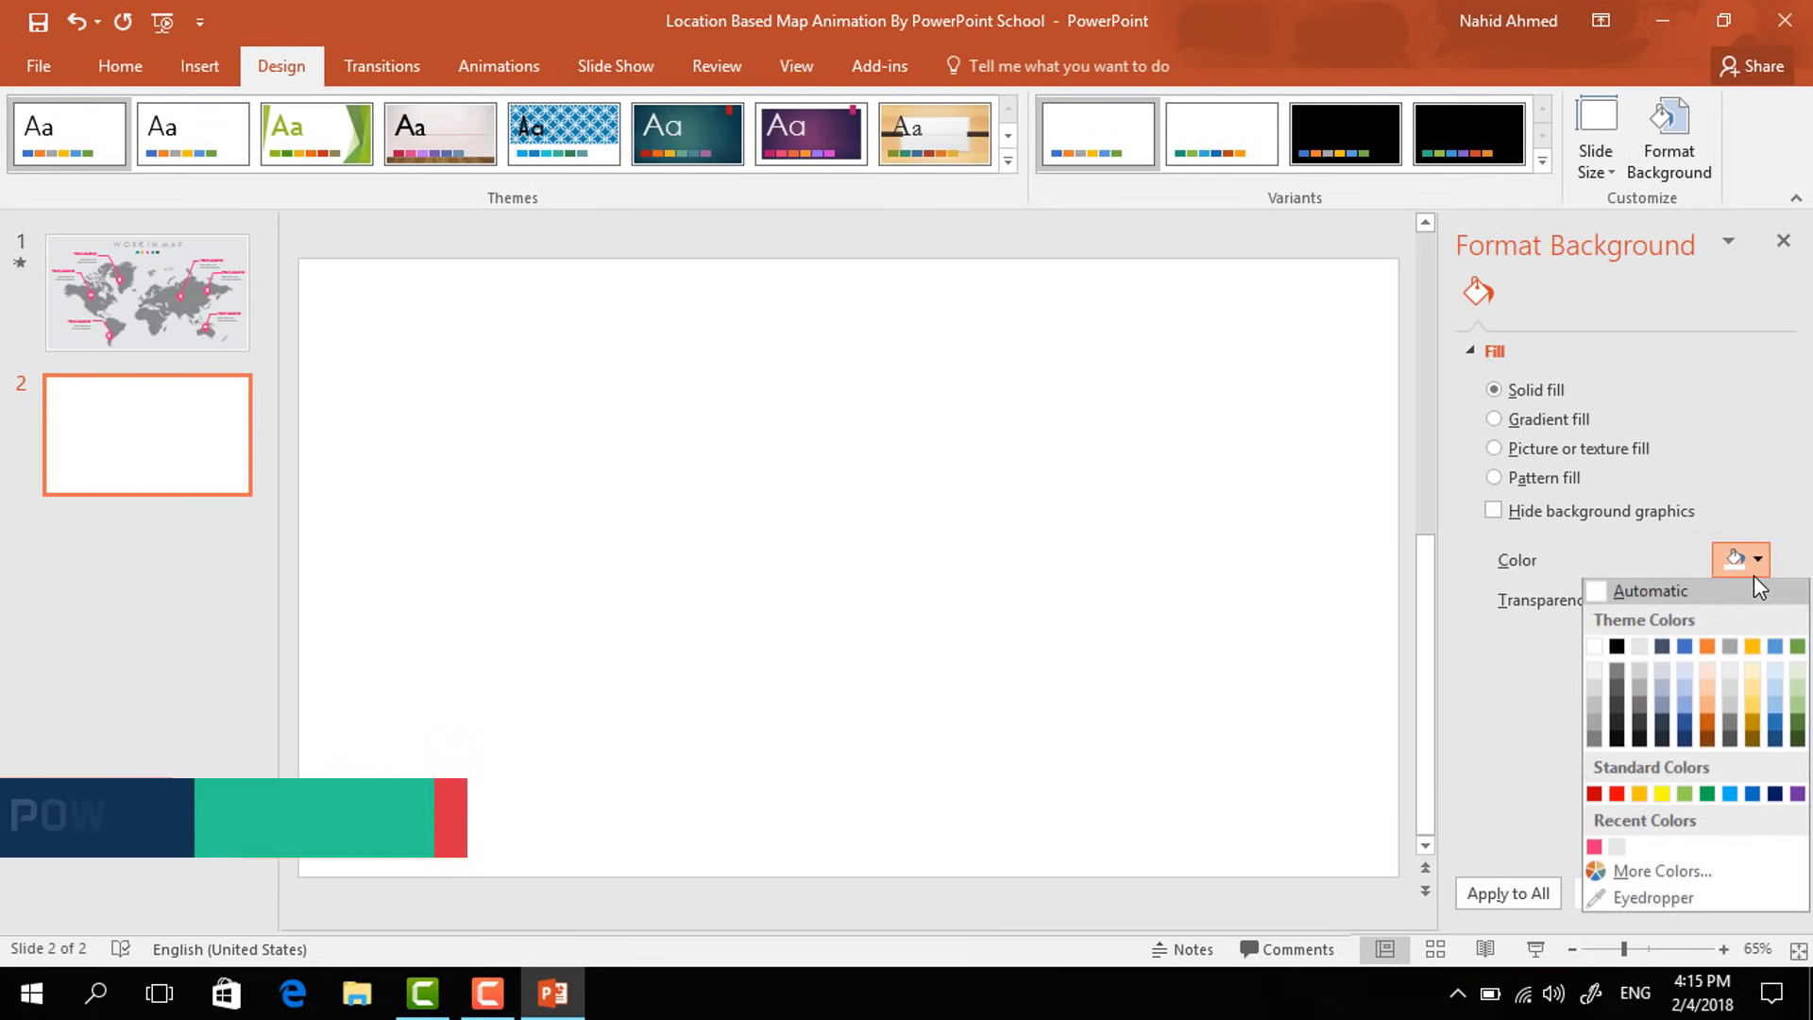
pyautogui.click(1619, 849)
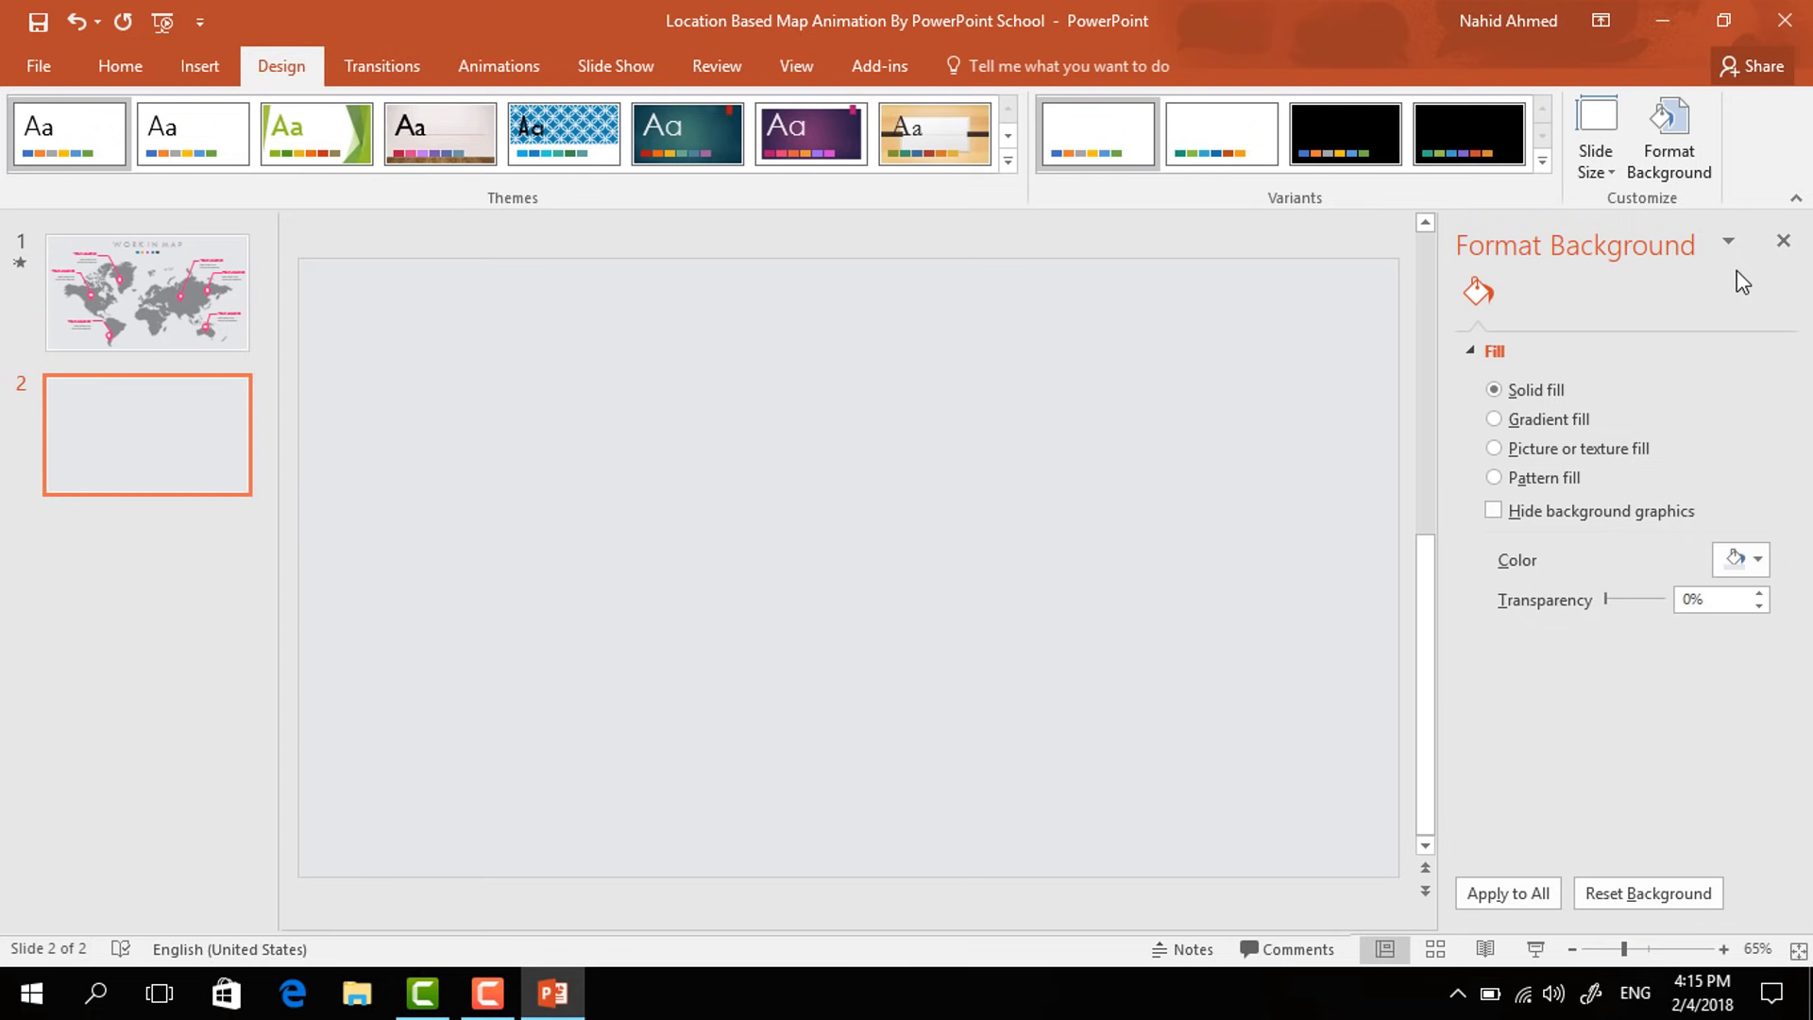
pyautogui.click(1792, 243)
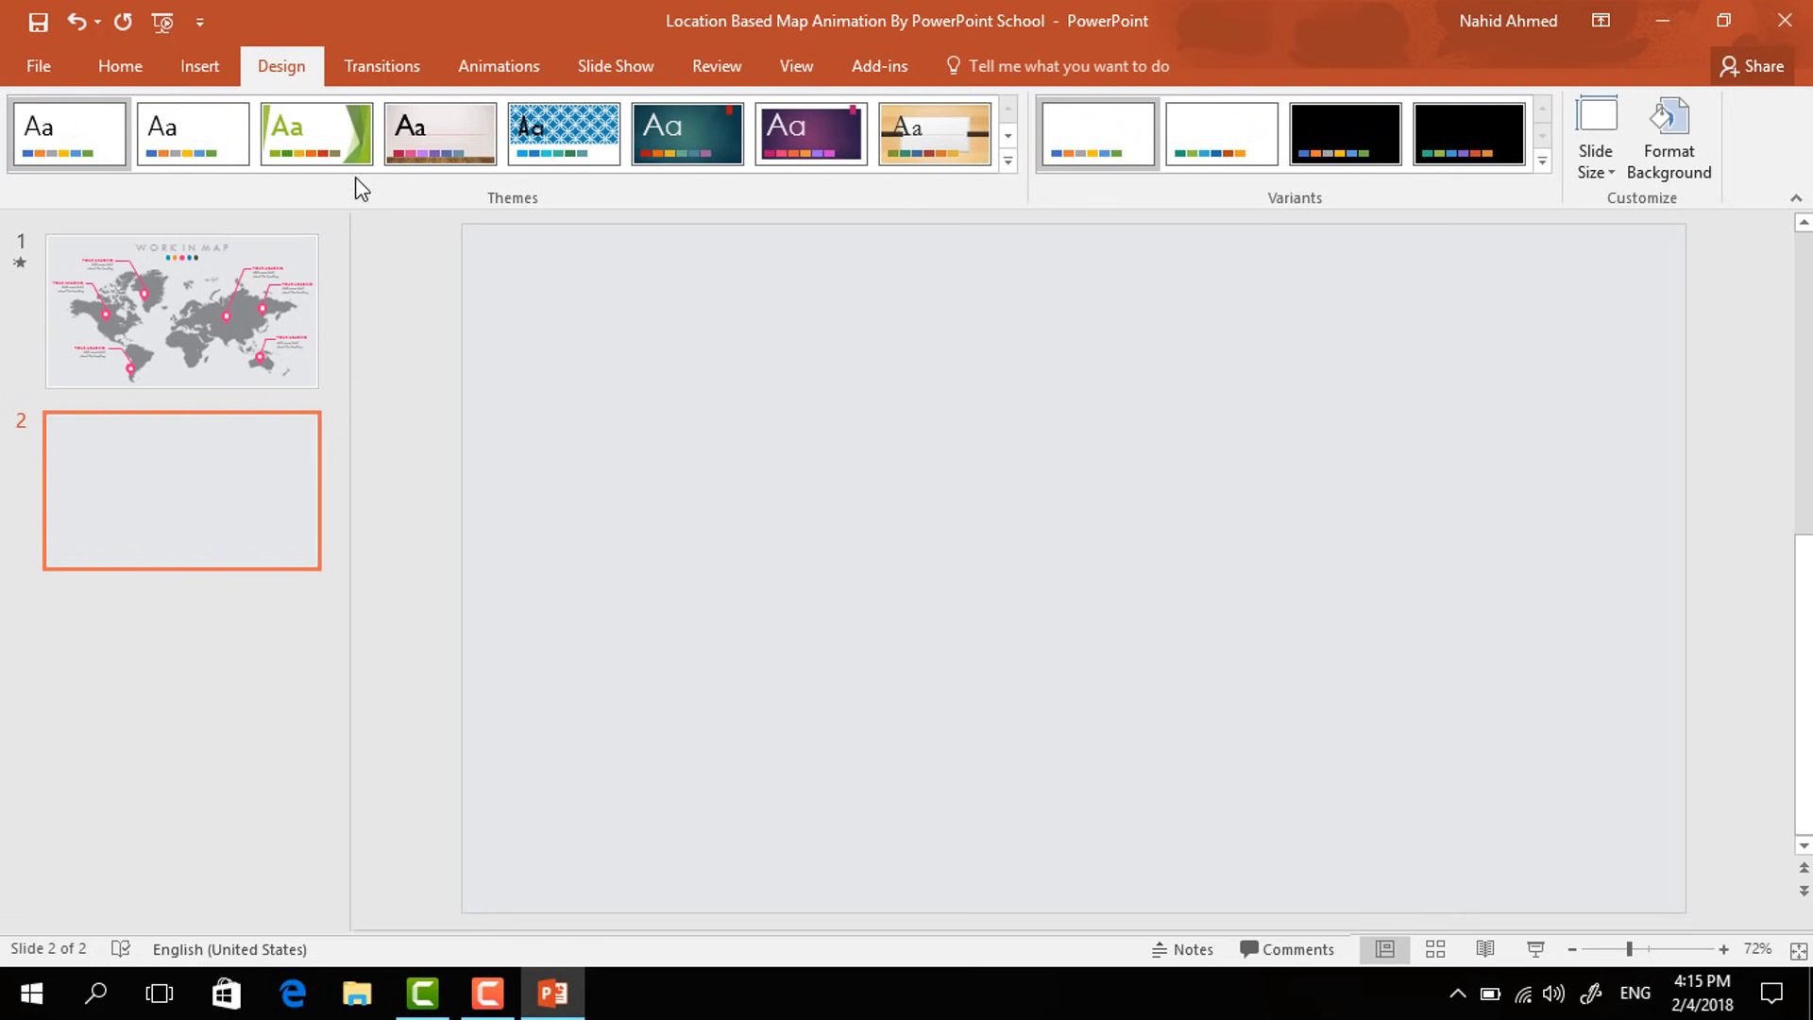
pyautogui.click(202, 68)
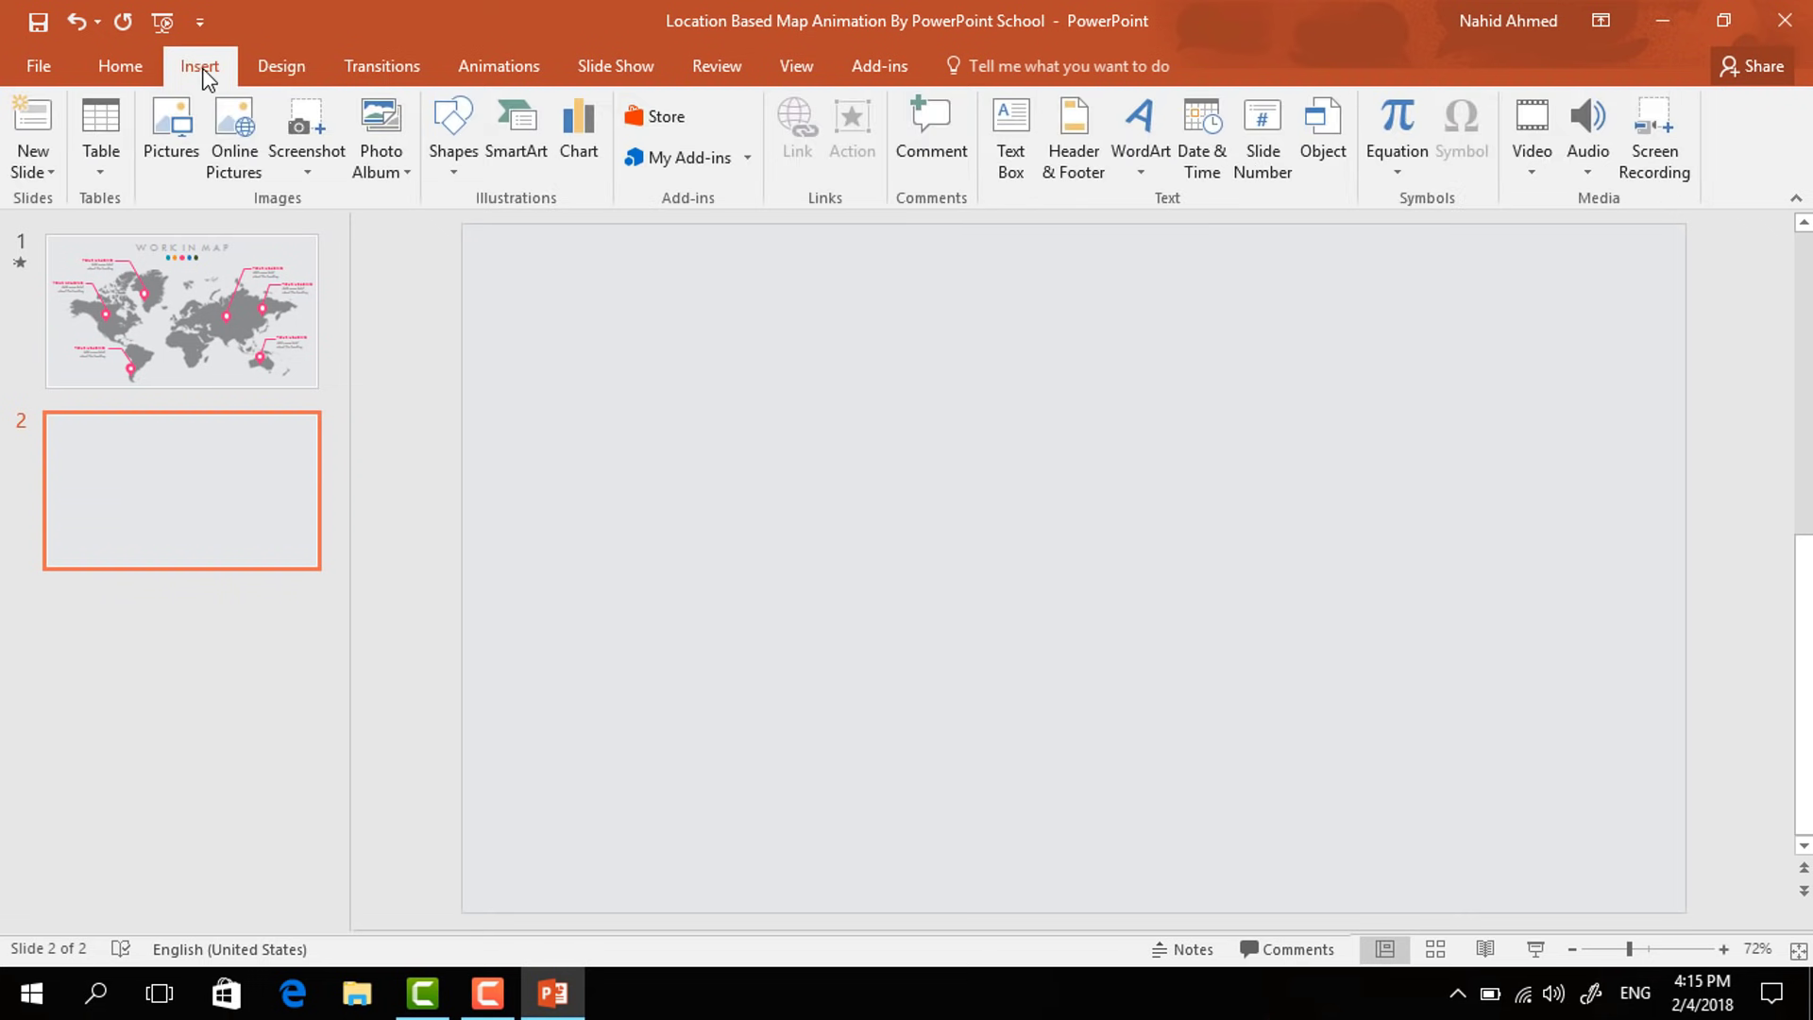
# - Insert the map picture on slide 2 and move it down to centre it
pyautogui.click(170, 146)
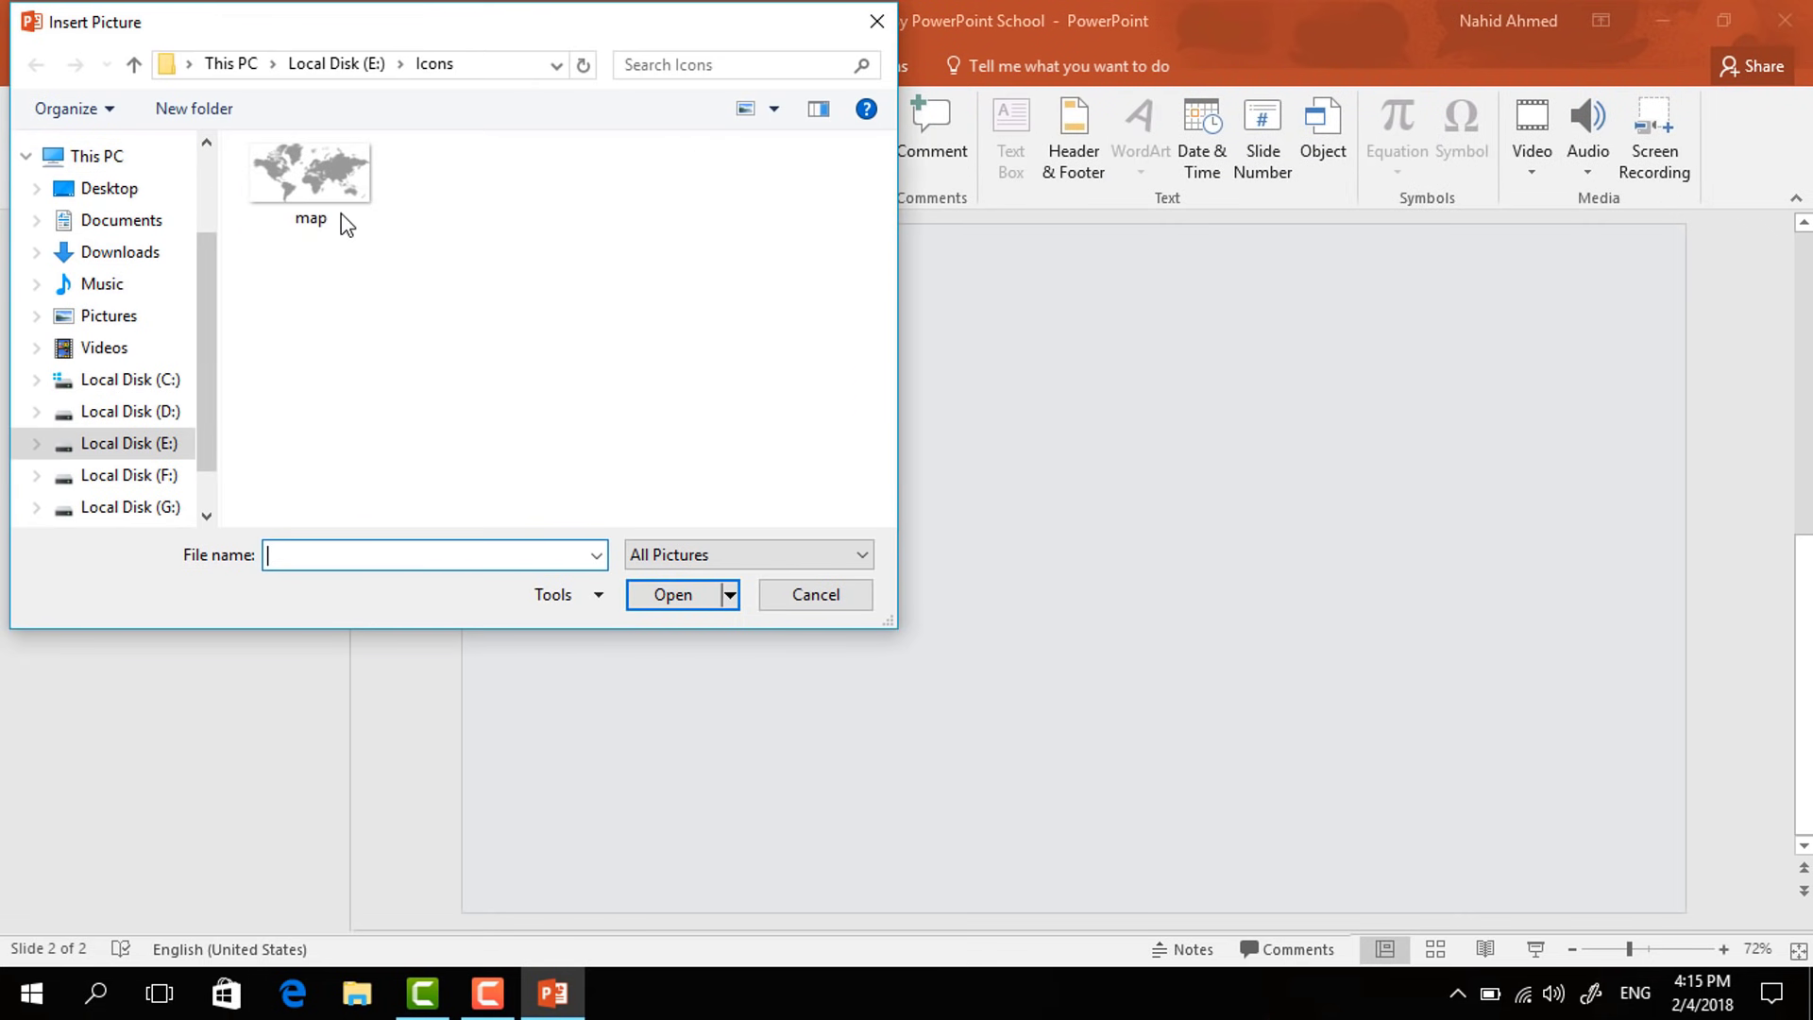
pyautogui.click(325, 184)
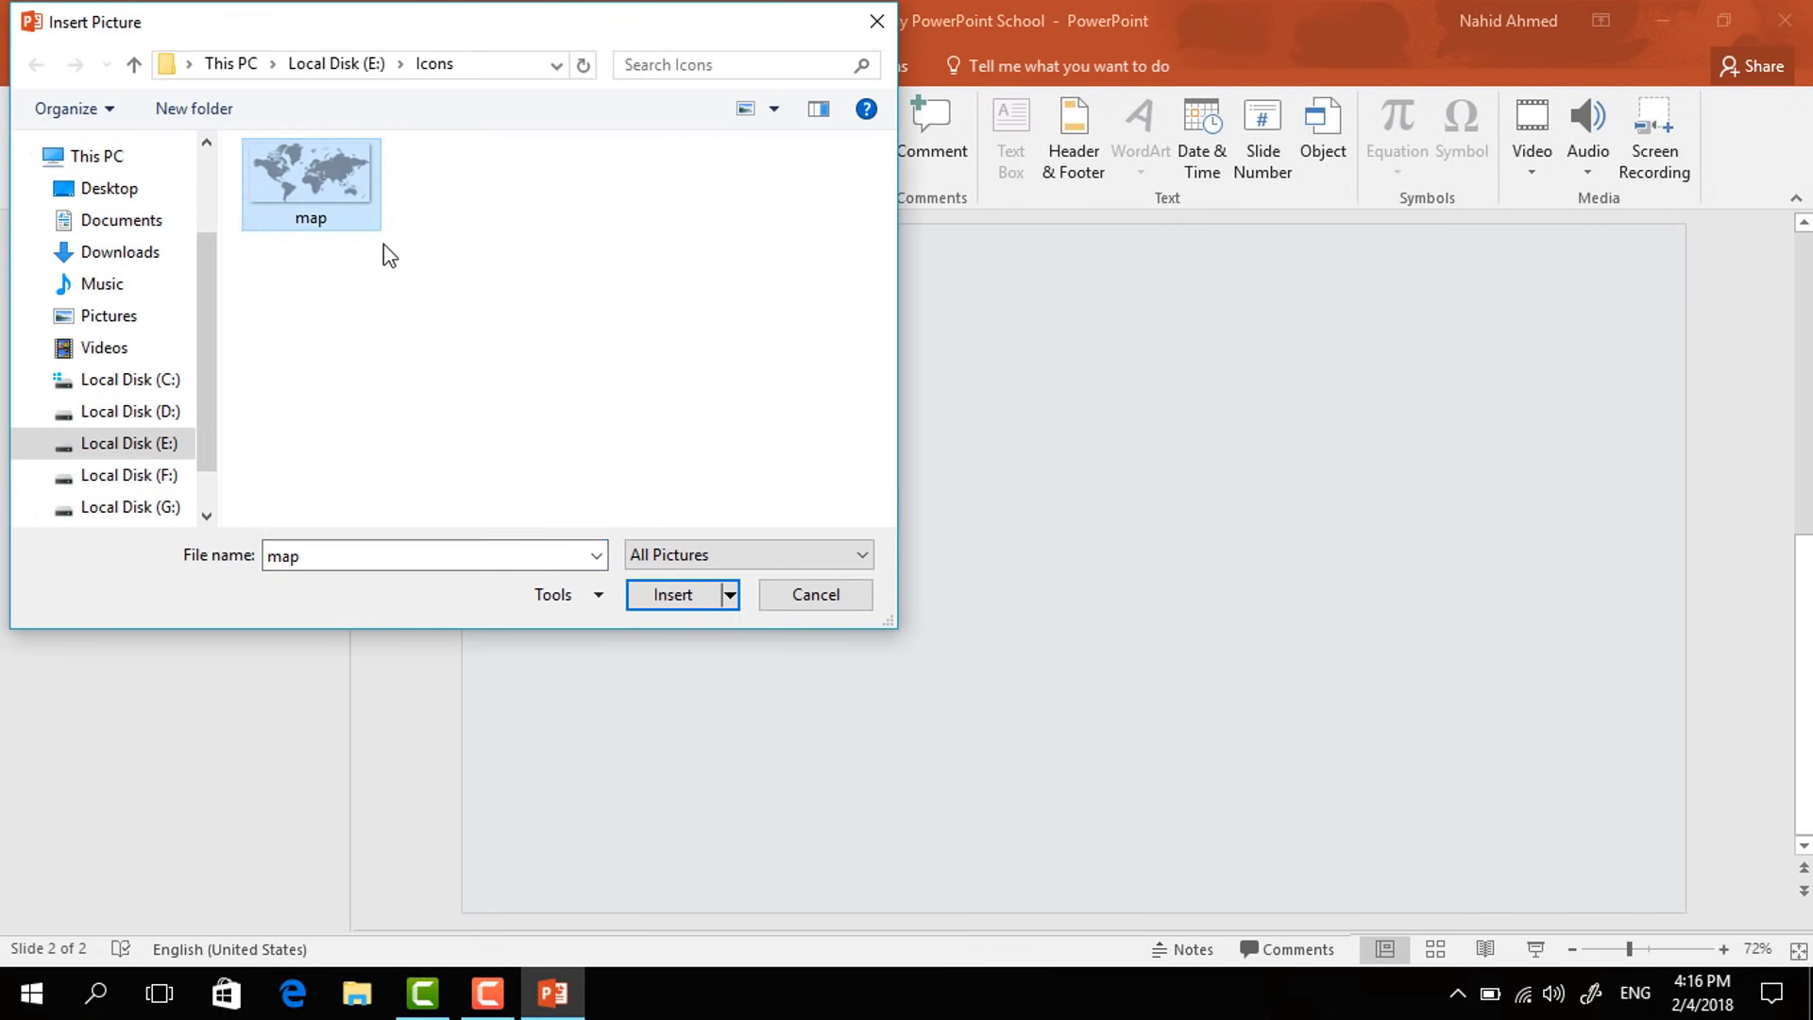
pyautogui.click(684, 597)
pyautogui.moveTo(1339, 598); pyautogui.dragTo(1335, 658)
pyautogui.click(525, 437)
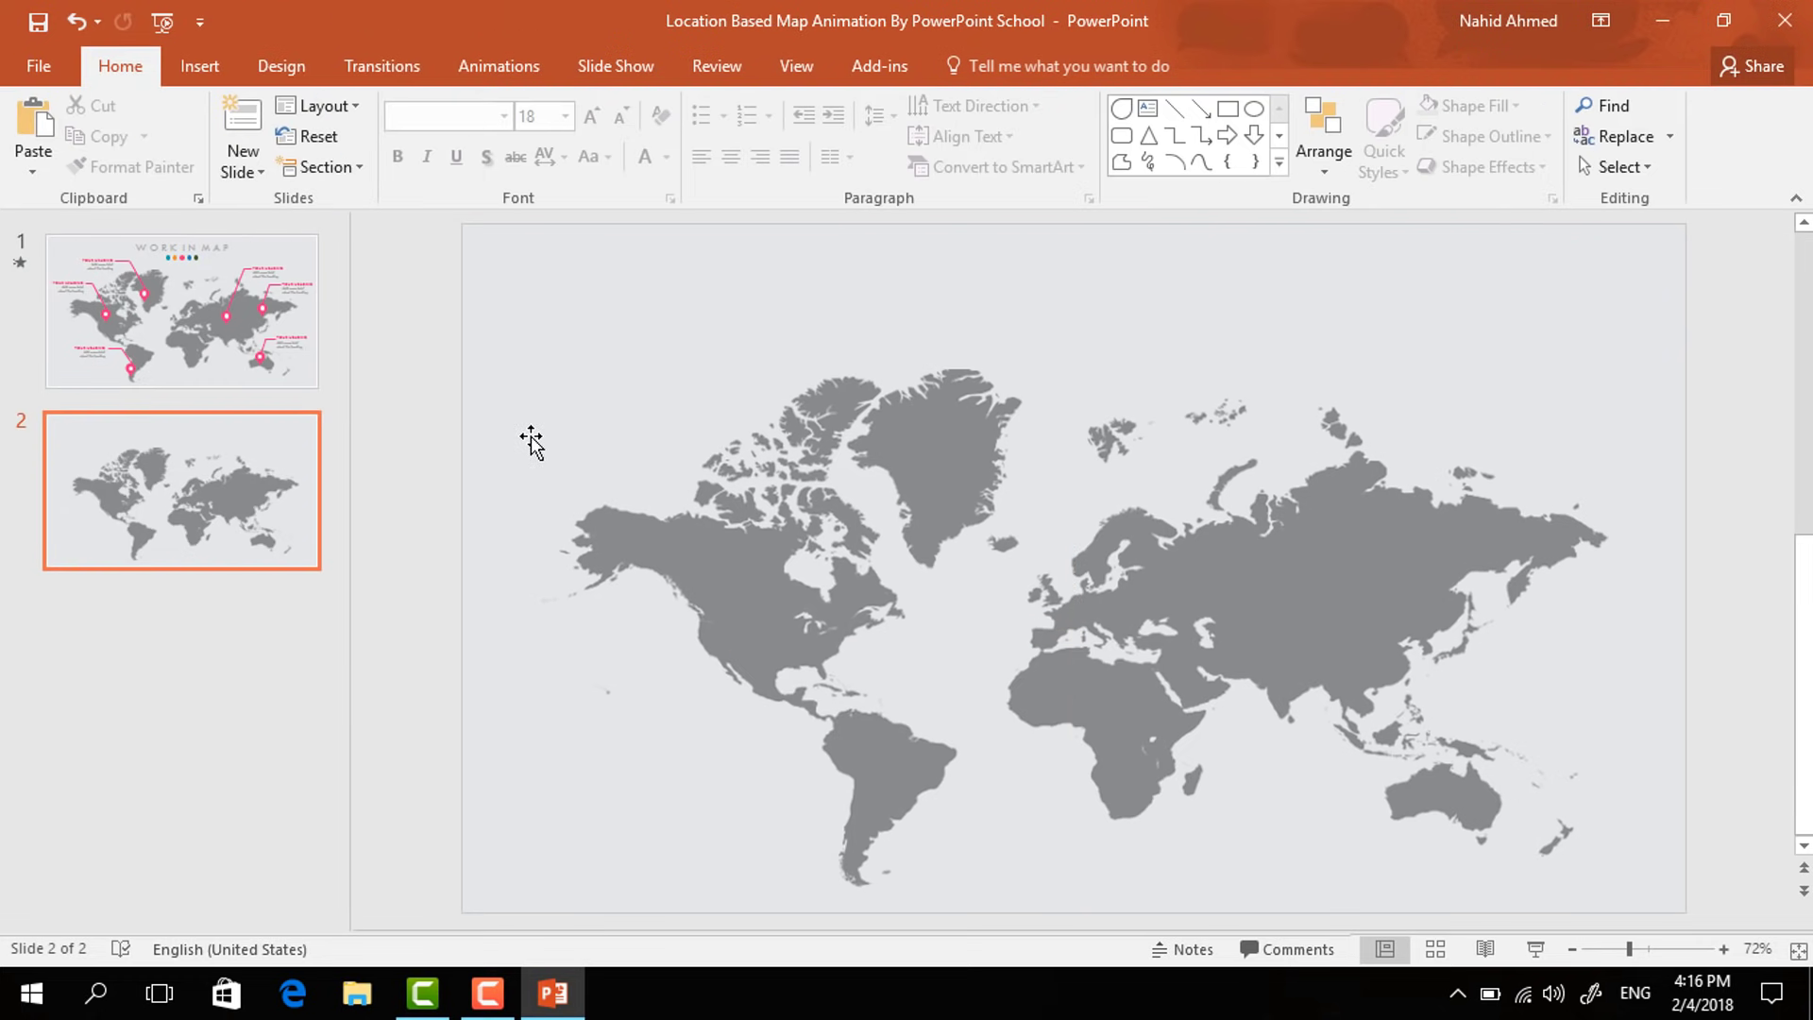
# - Copy the WORK IN MAP title group from slide 1 and paste it onto slide 2
pyautogui.click(234, 302)
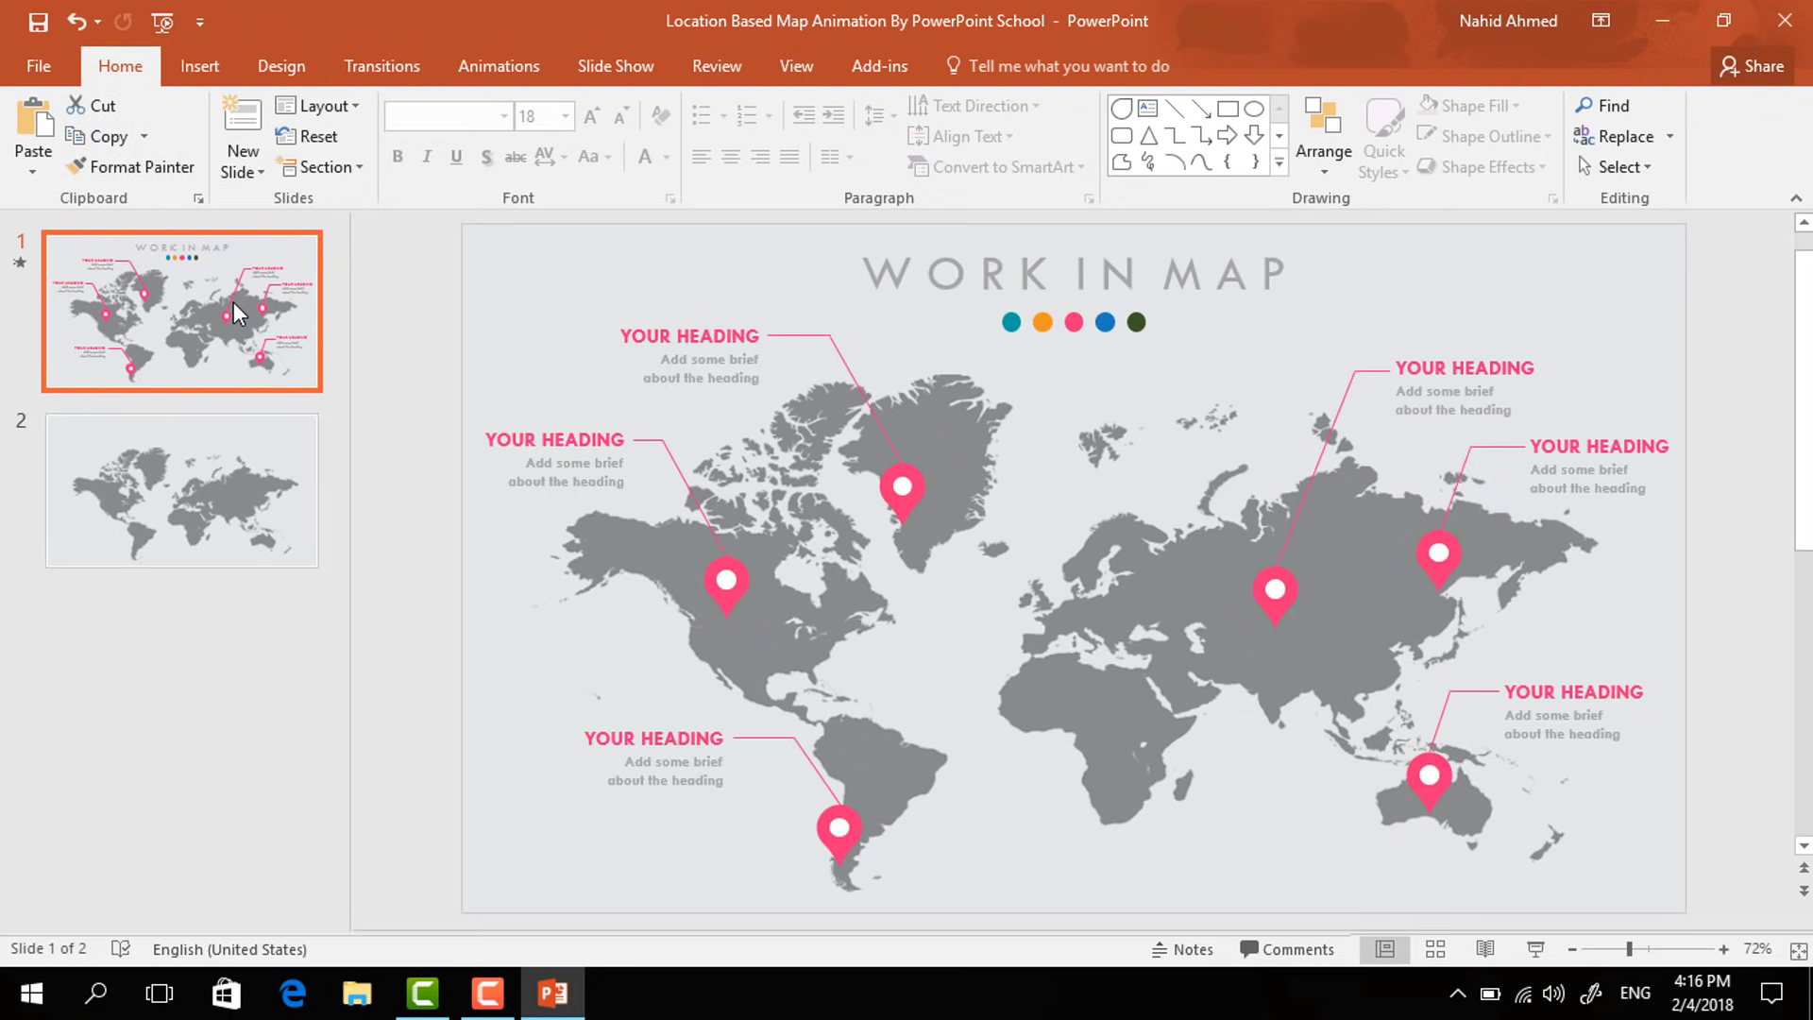
pyautogui.click(818, 259)
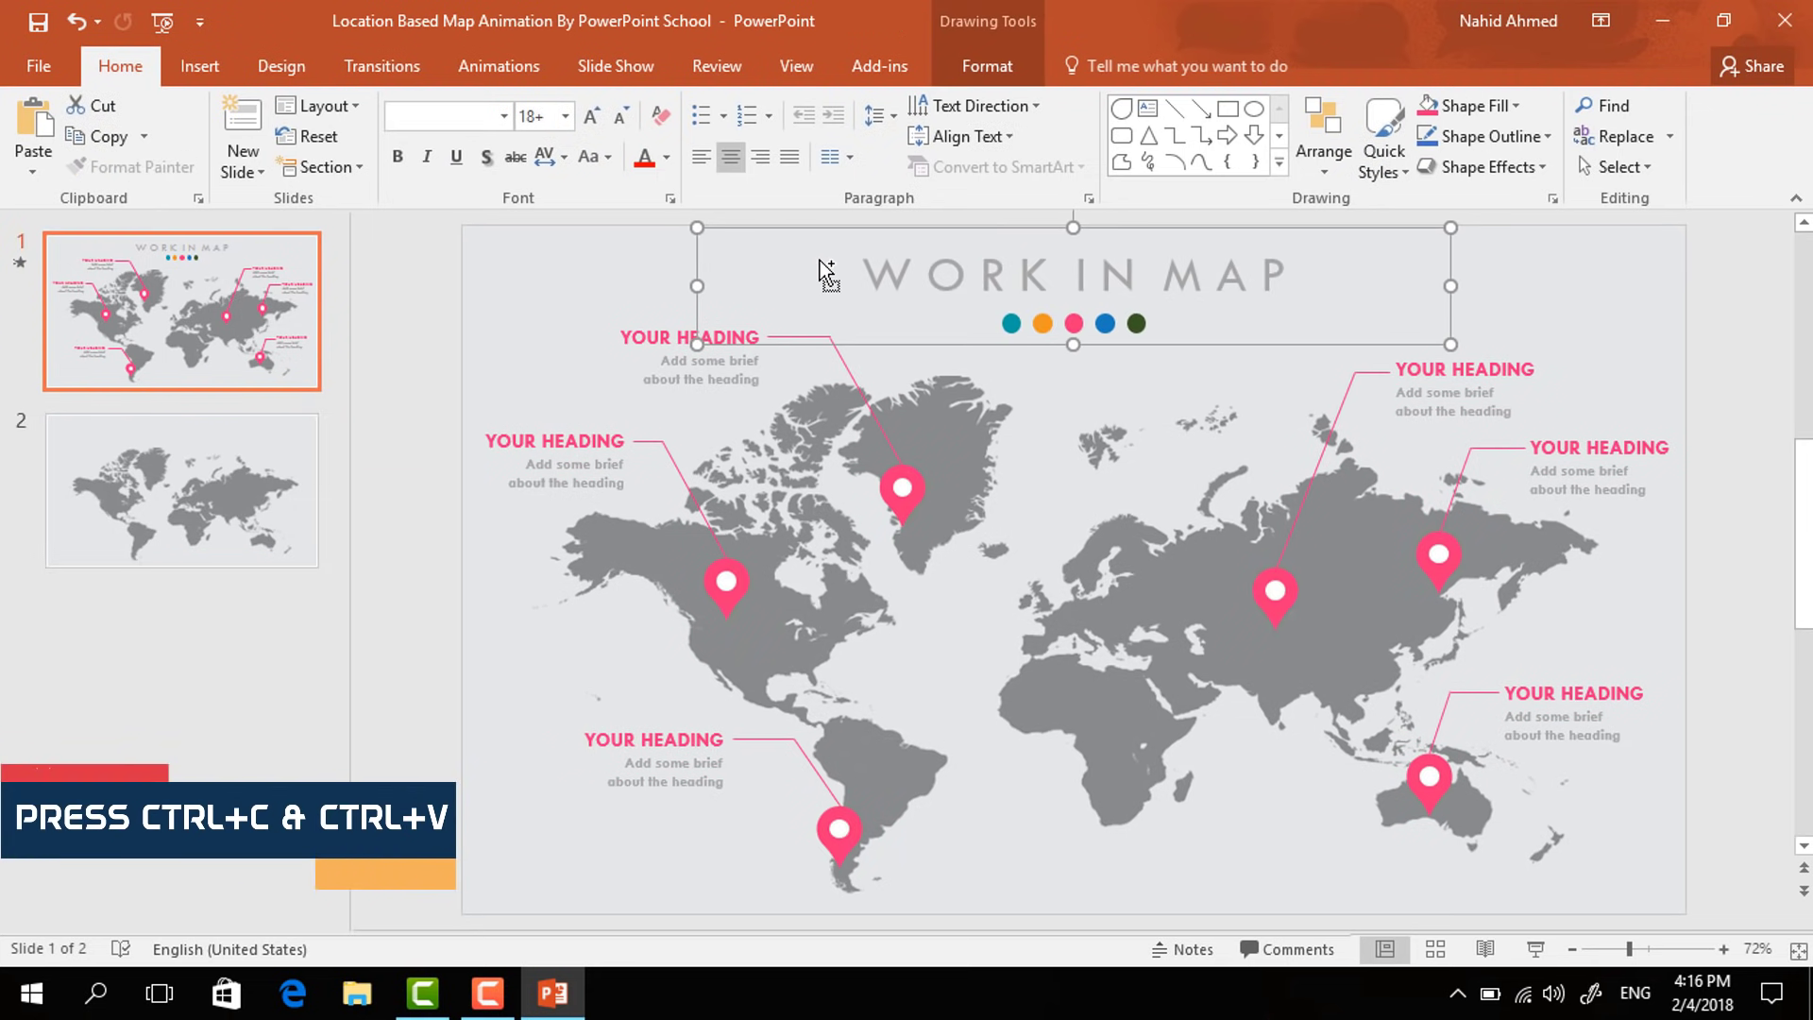
pyautogui.hotkey('ctrl', 'c')
pyautogui.click(211, 489)
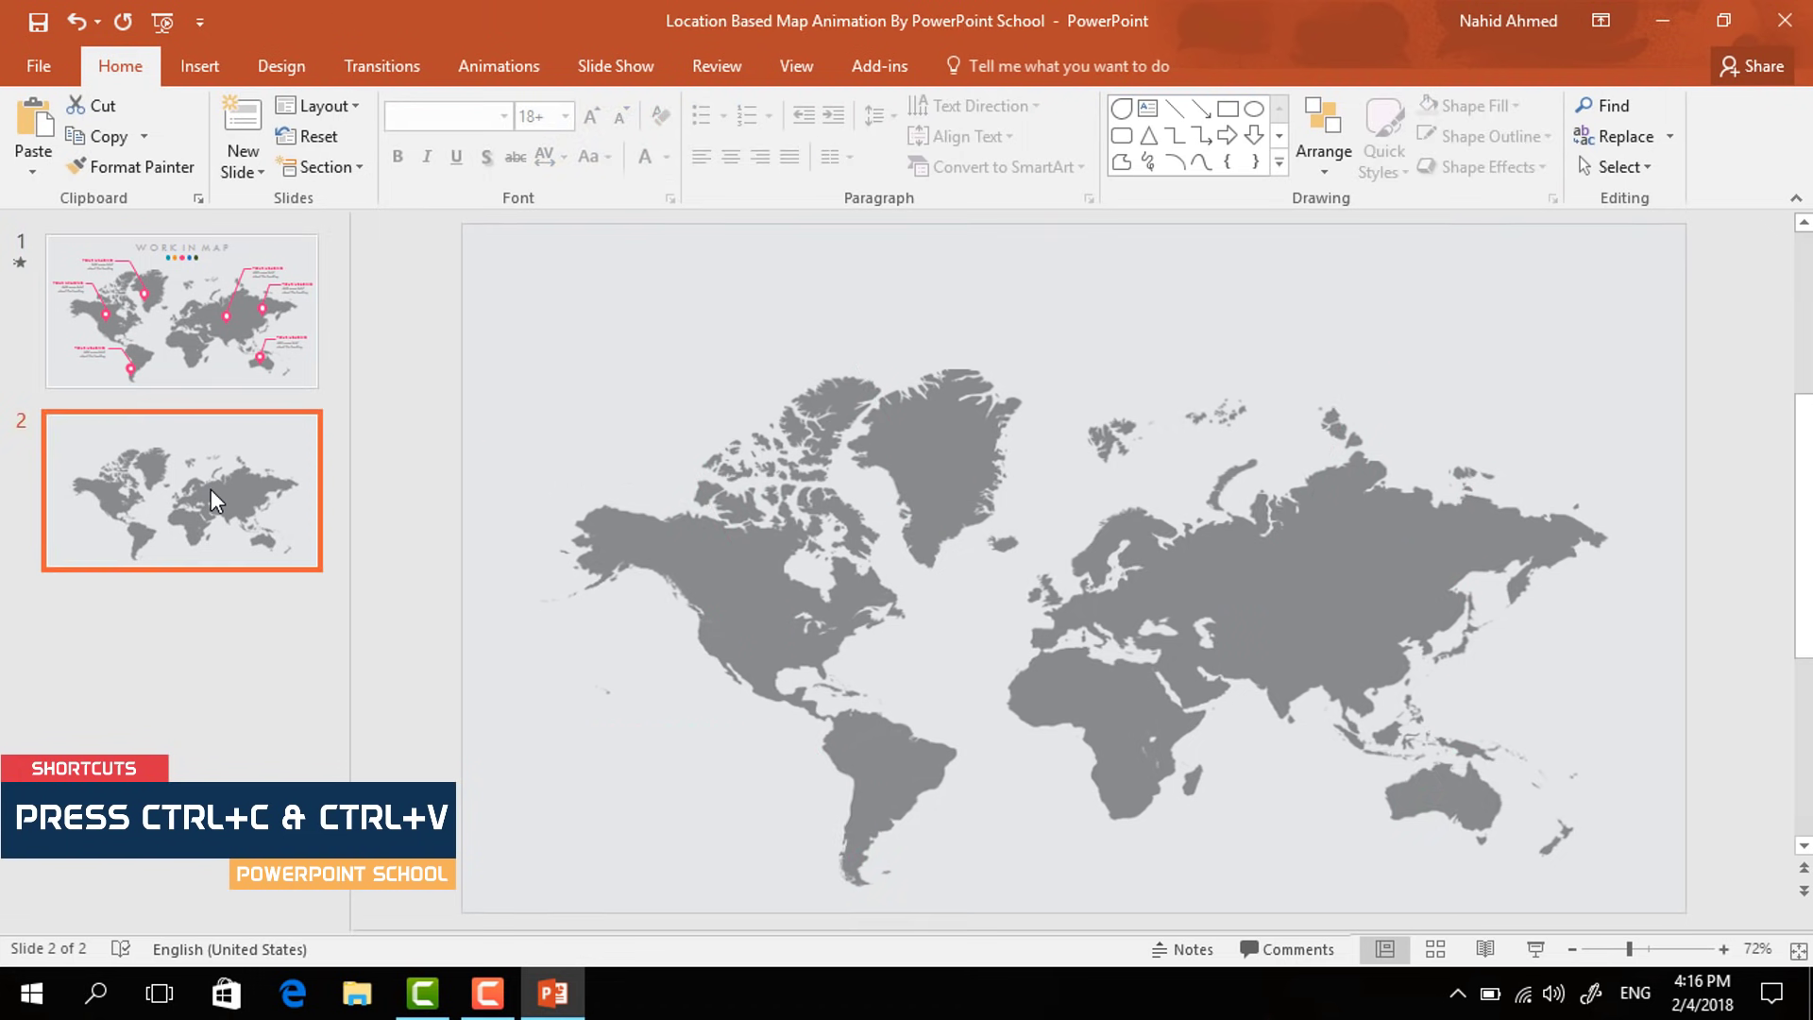
pyautogui.hotkey('ctrl', 'v')
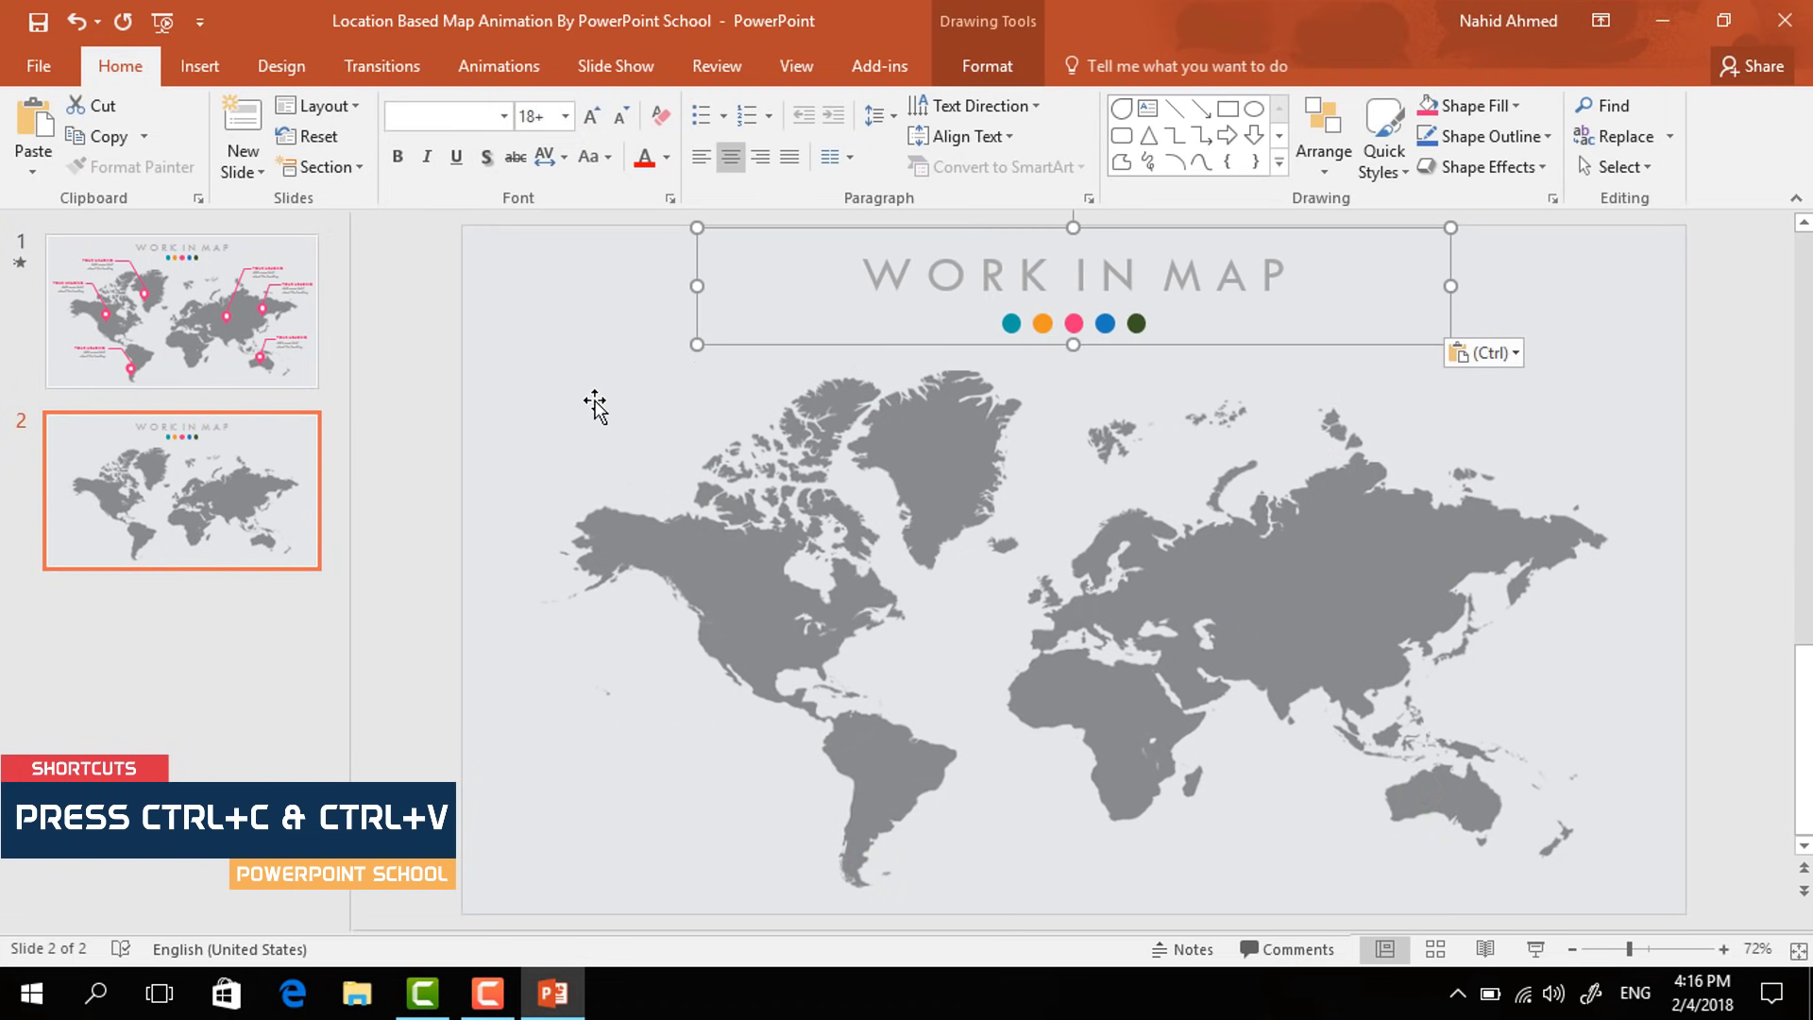
pyautogui.click(470, 434)
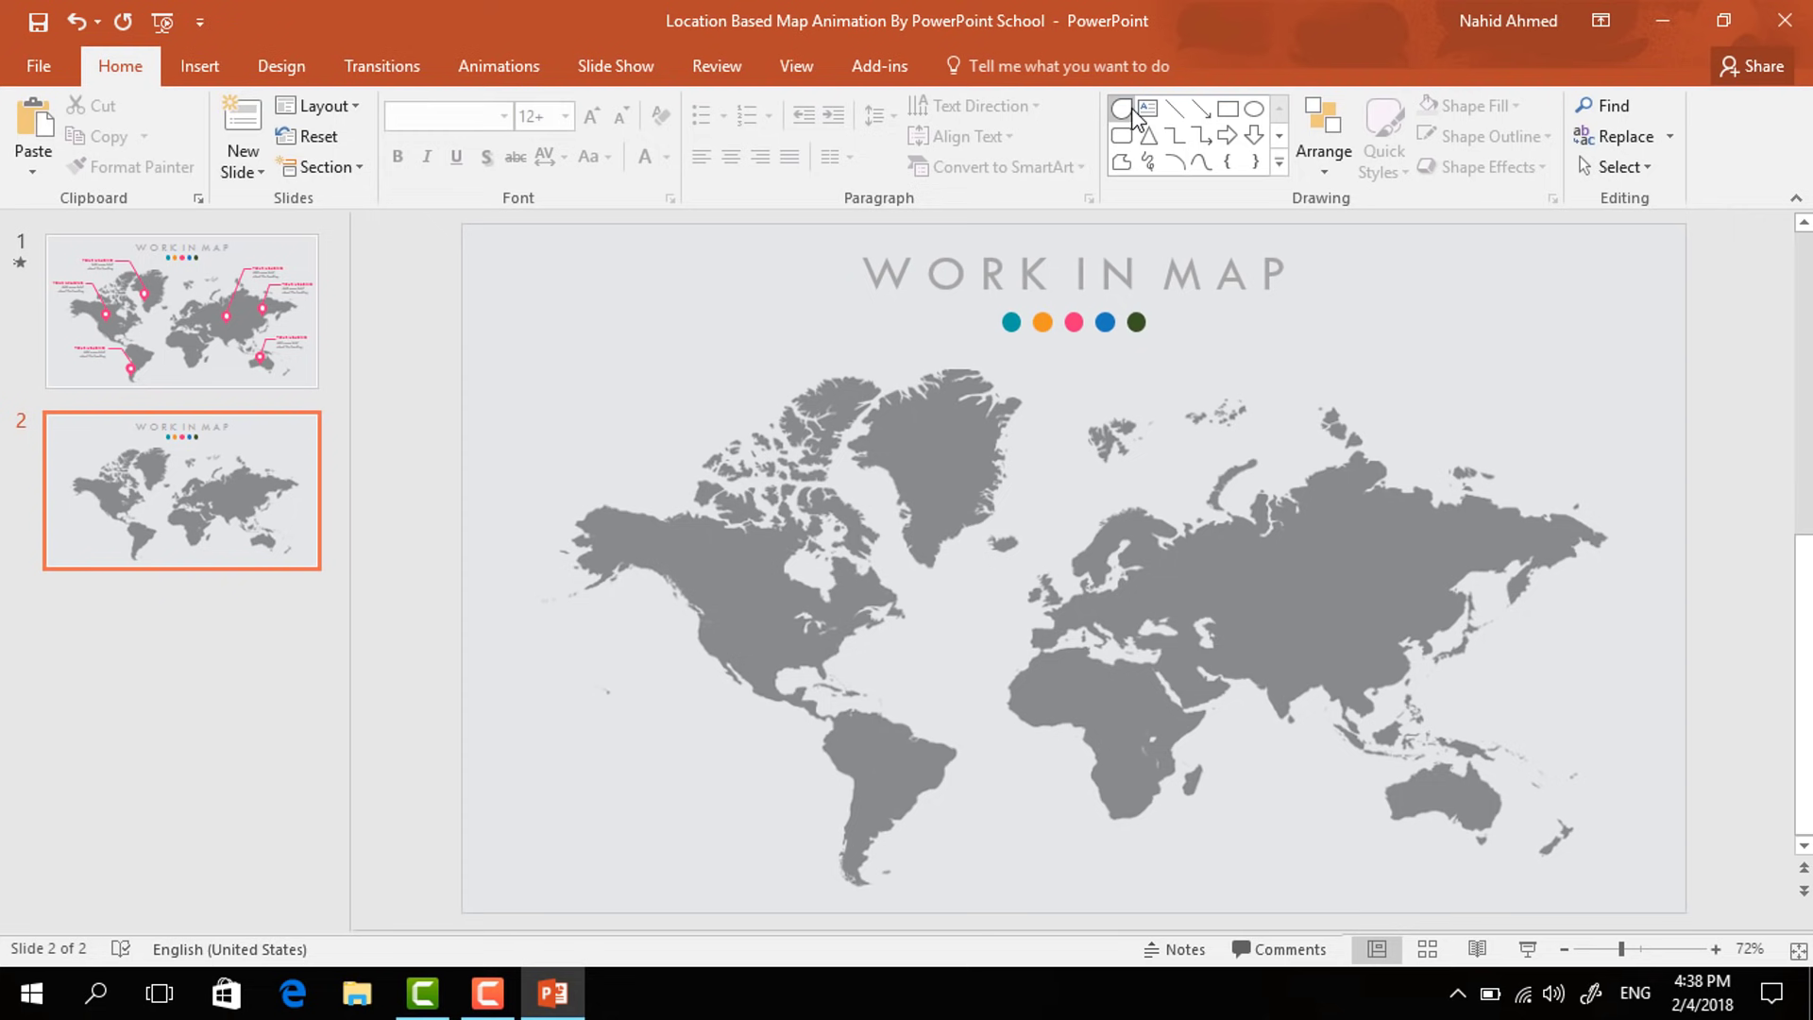
# - Draw a small teardrop near the map's top-left, rotate it point-down and lengthen its tip
pyautogui.click(1131, 116)
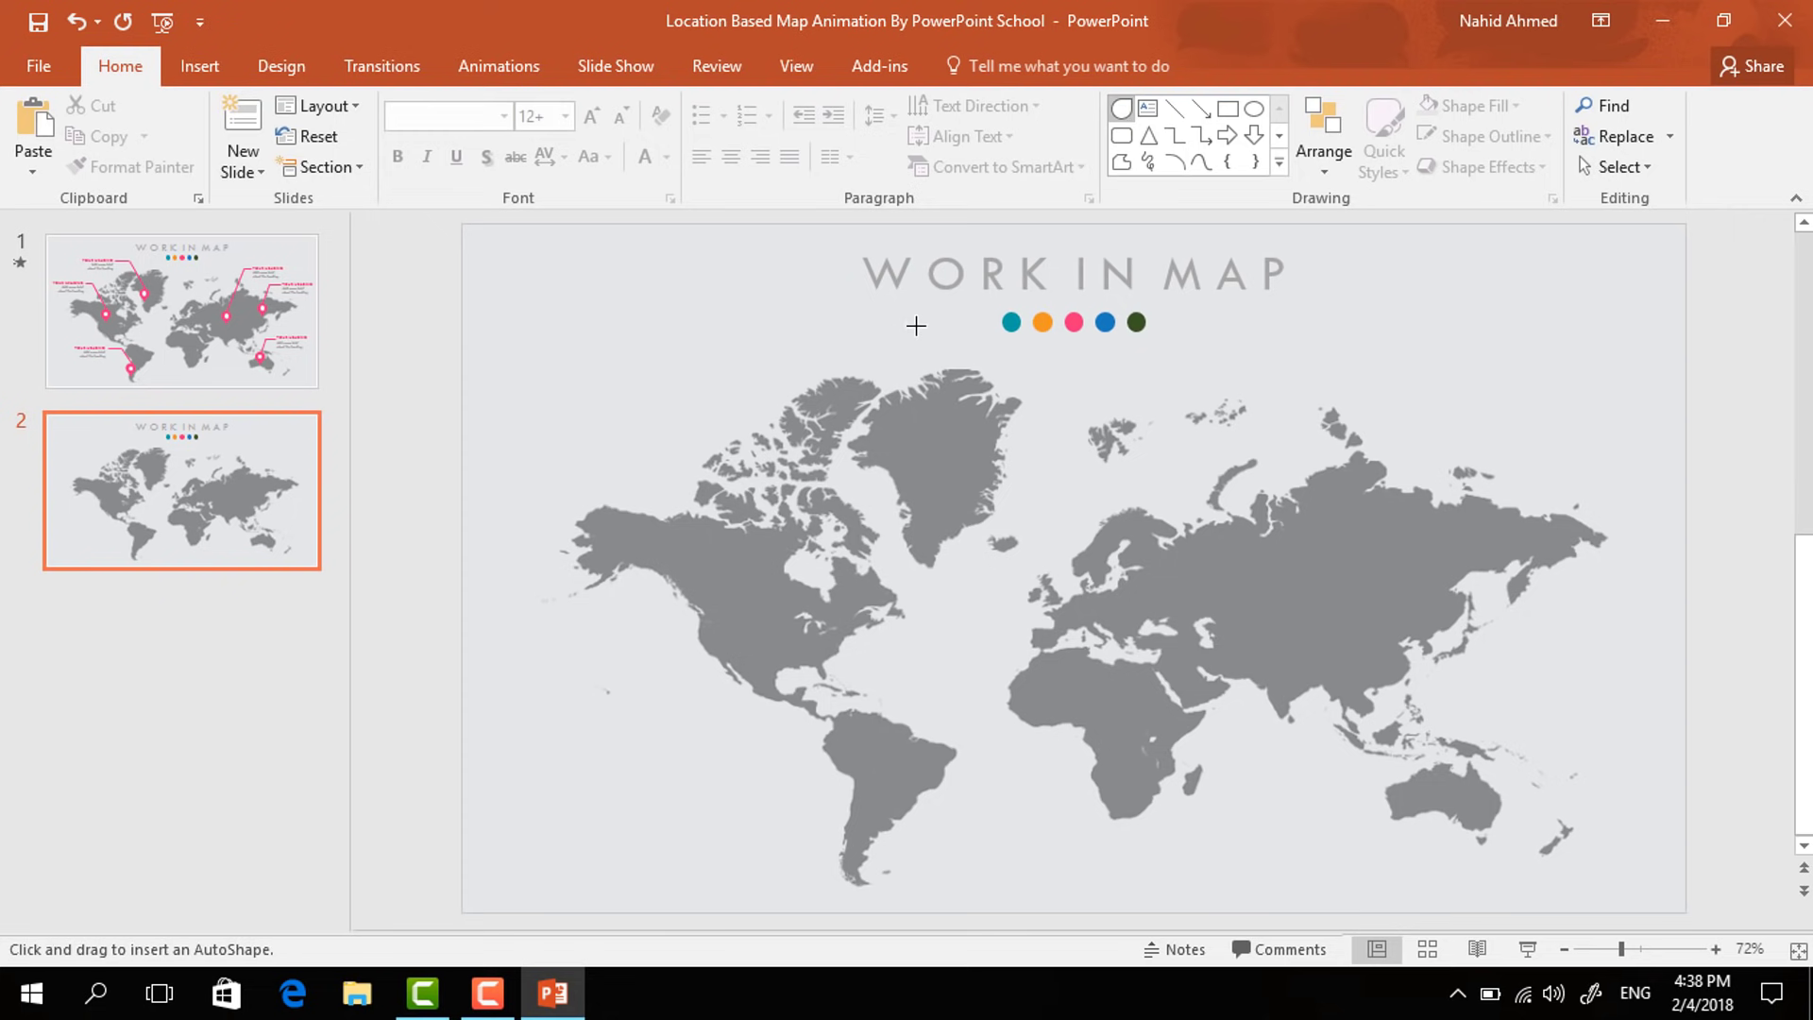
pyautogui.moveTo(564, 368); pyautogui.dragTo(620, 415)
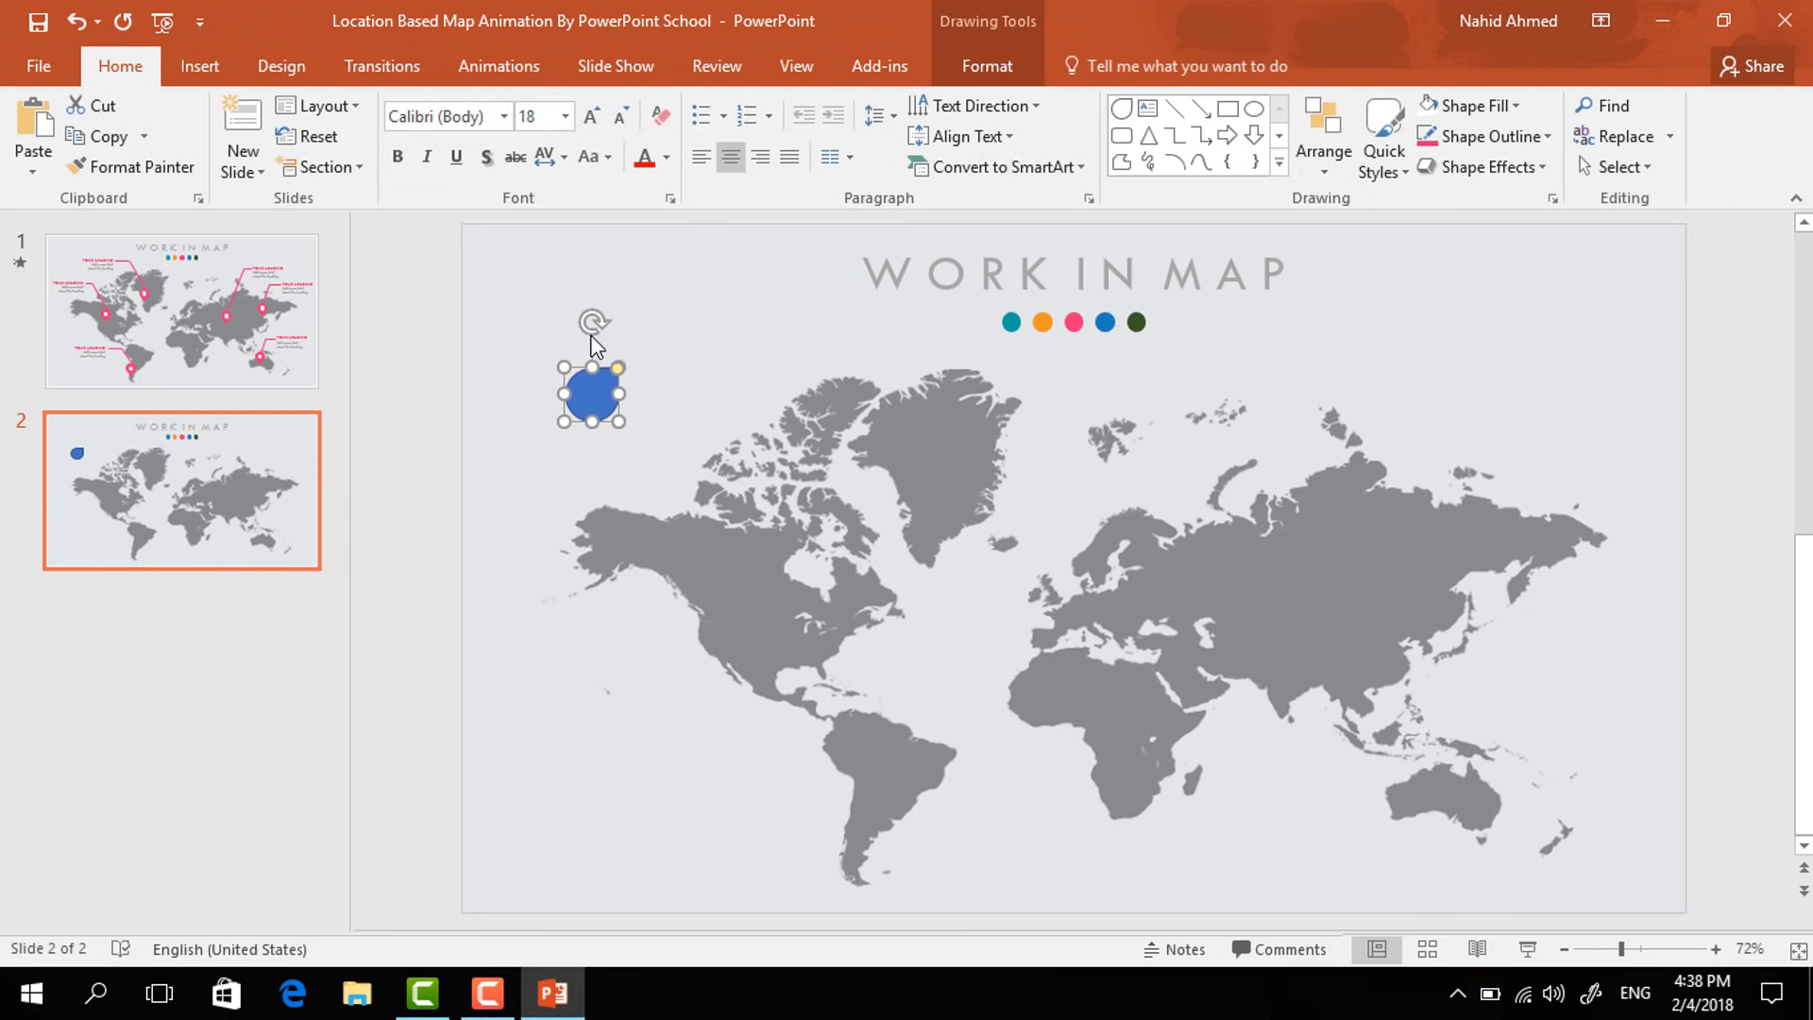
pyautogui.moveTo(590, 321); pyautogui.dragTo(627, 437)
pyautogui.scroll(5, 595, 586)
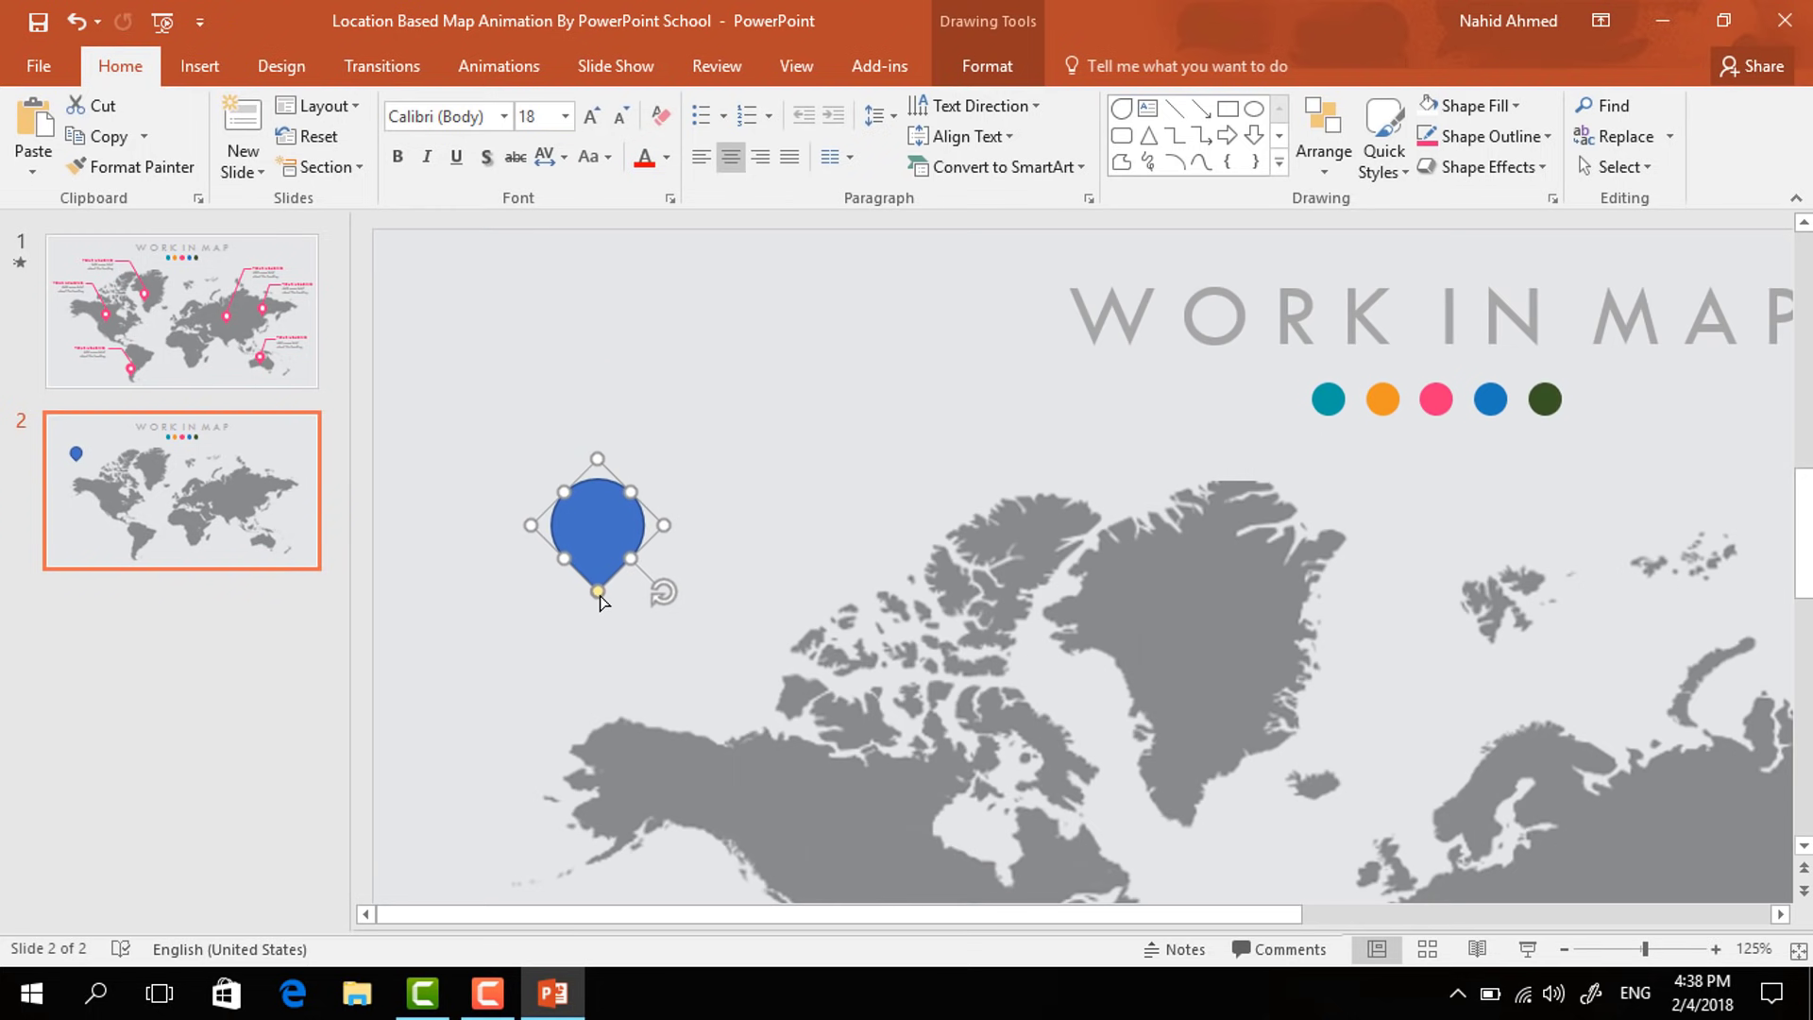
pyautogui.moveTo(599, 598); pyautogui.dragTo(605, 624)
pyautogui.scroll(-5, 774, 571)
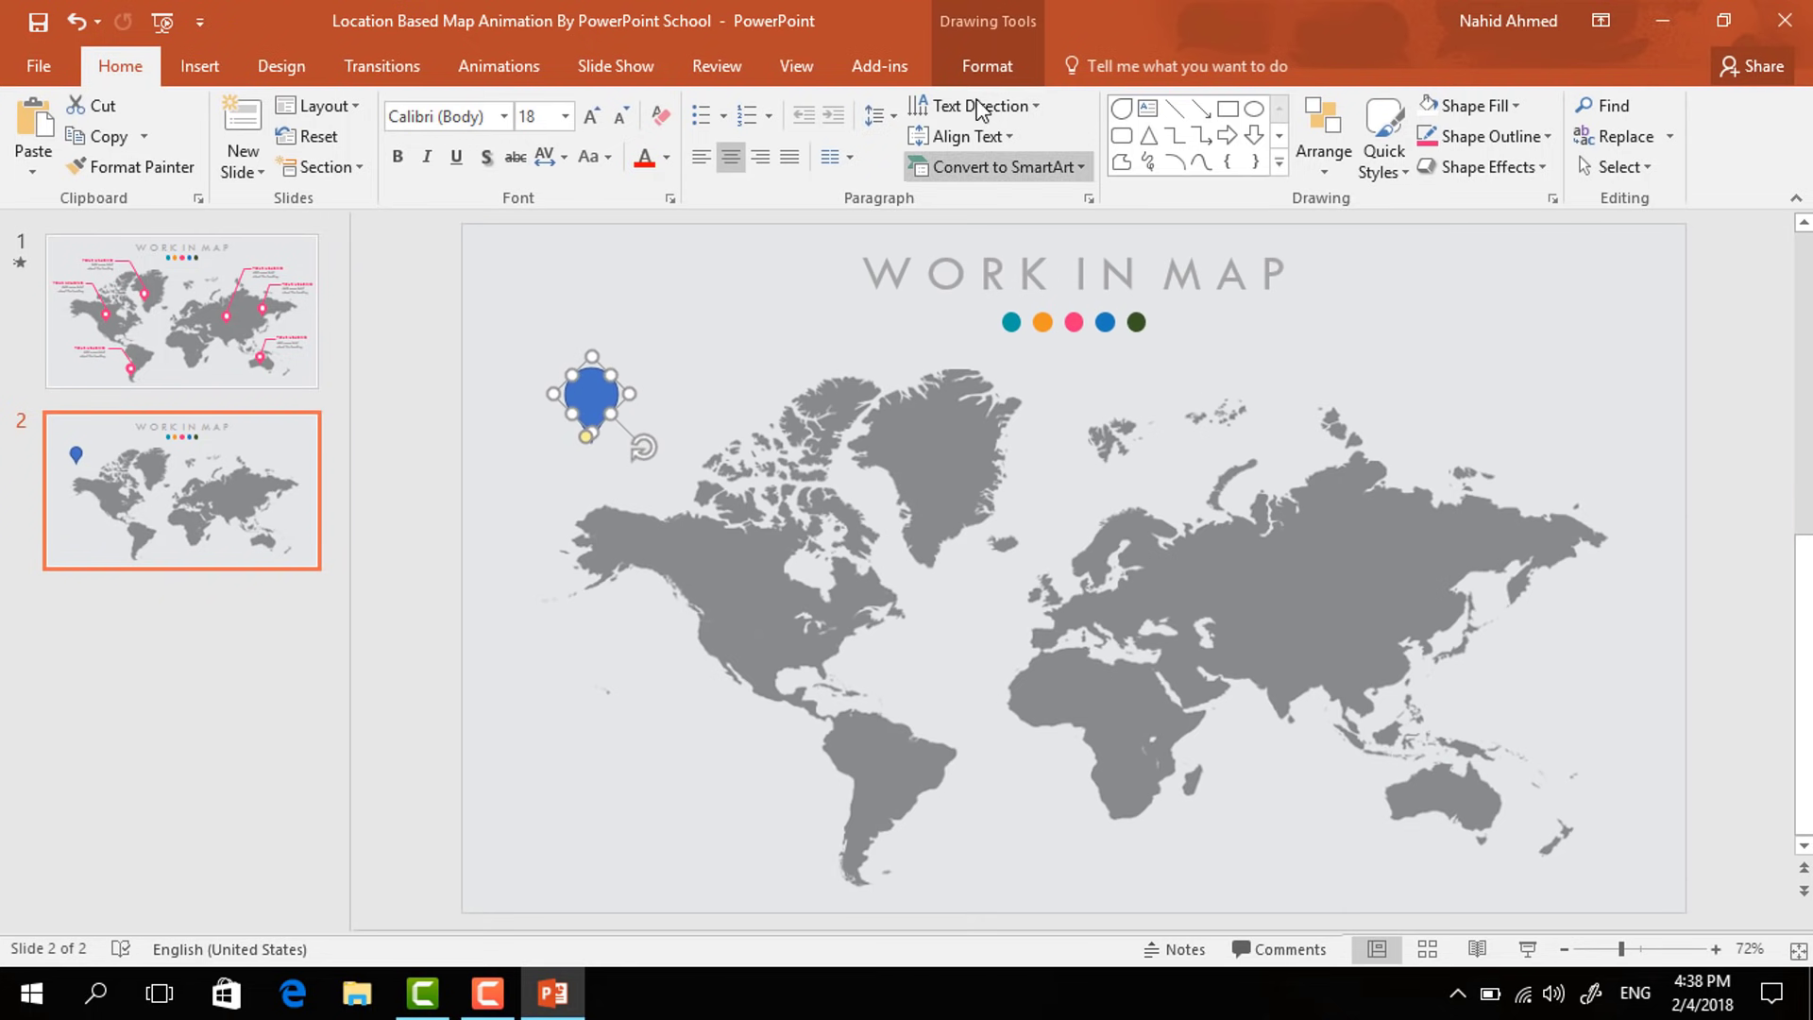
# - Fill the teardrop pin with pink and remove its outline
pyautogui.click(989, 72)
pyautogui.click(700, 108)
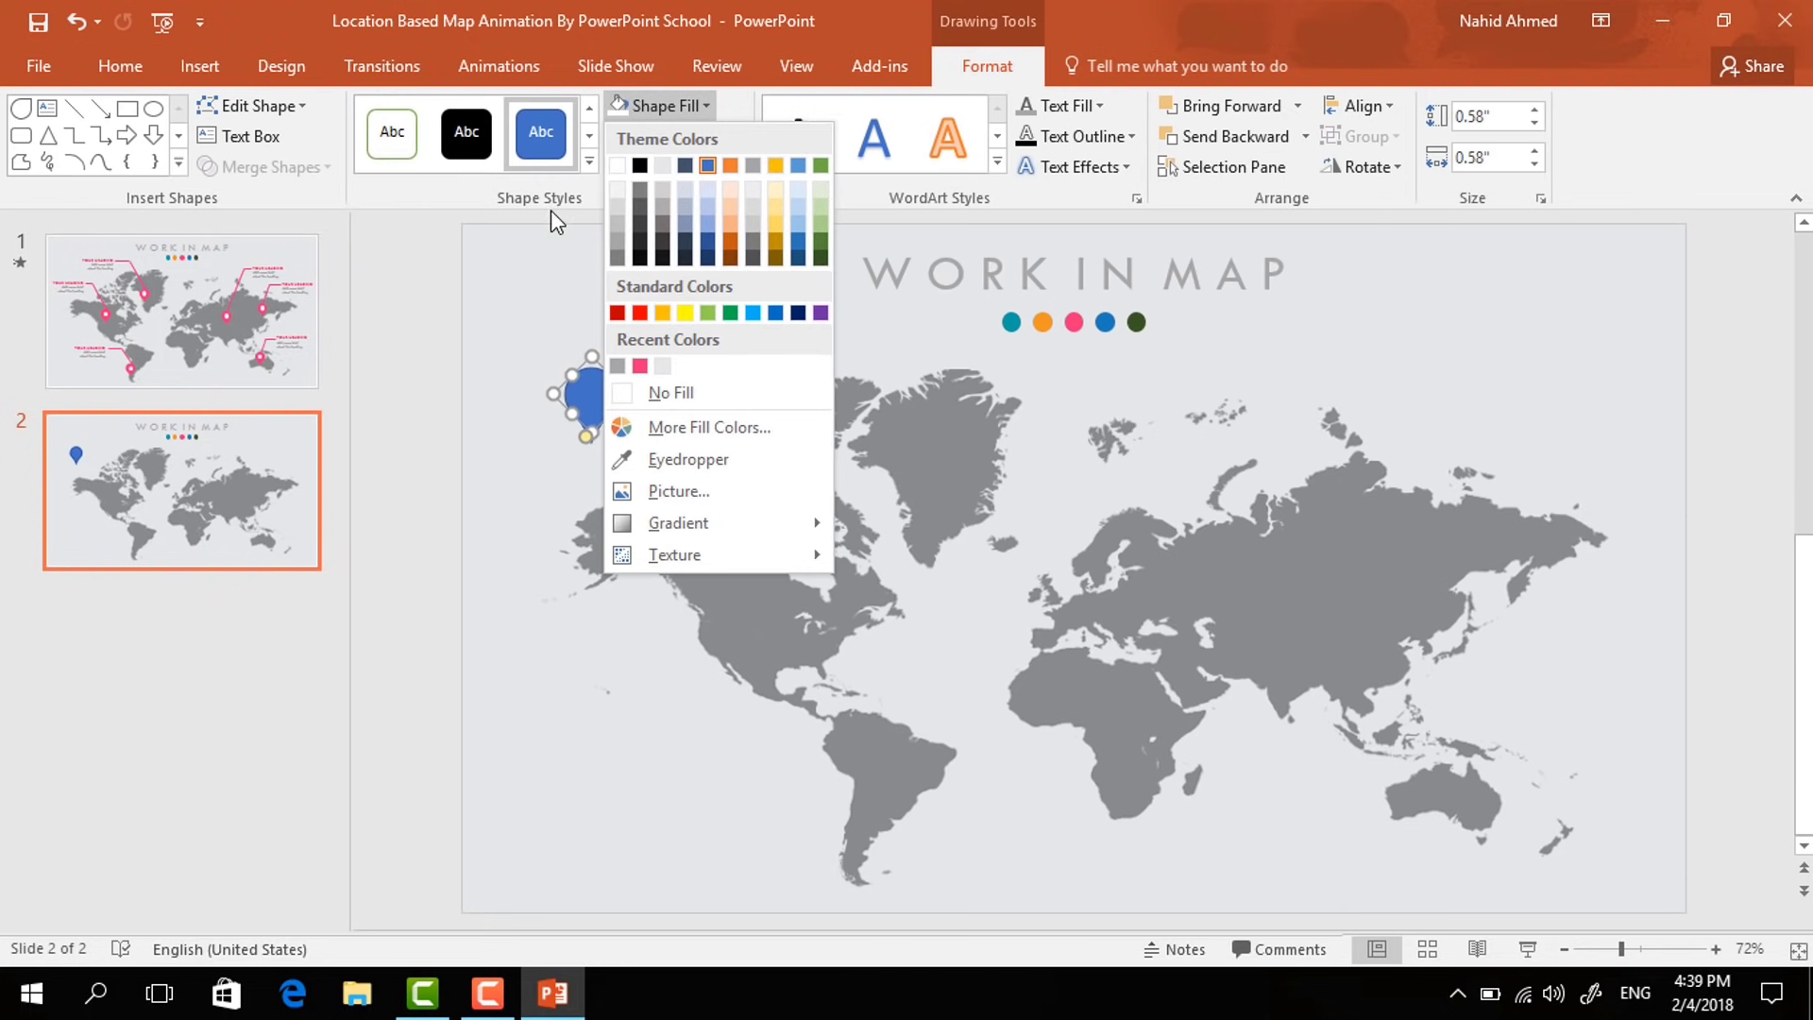
pyautogui.click(640, 366)
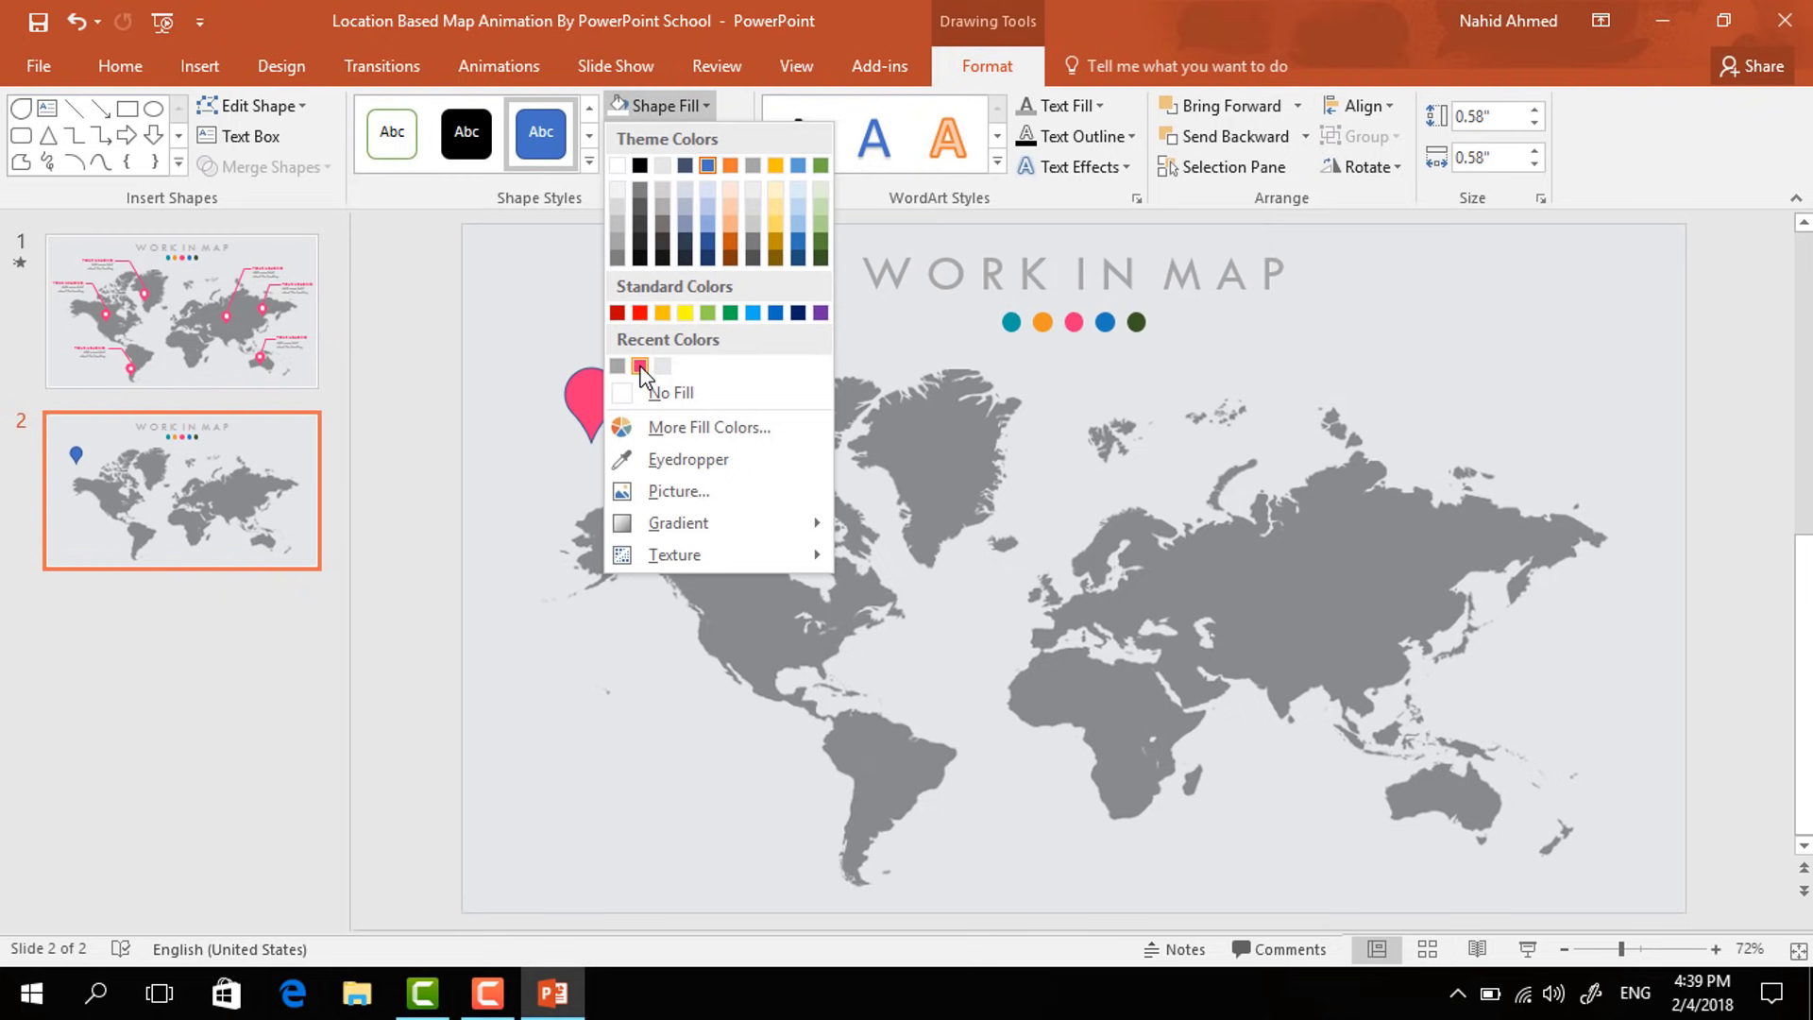
pyautogui.click(684, 136)
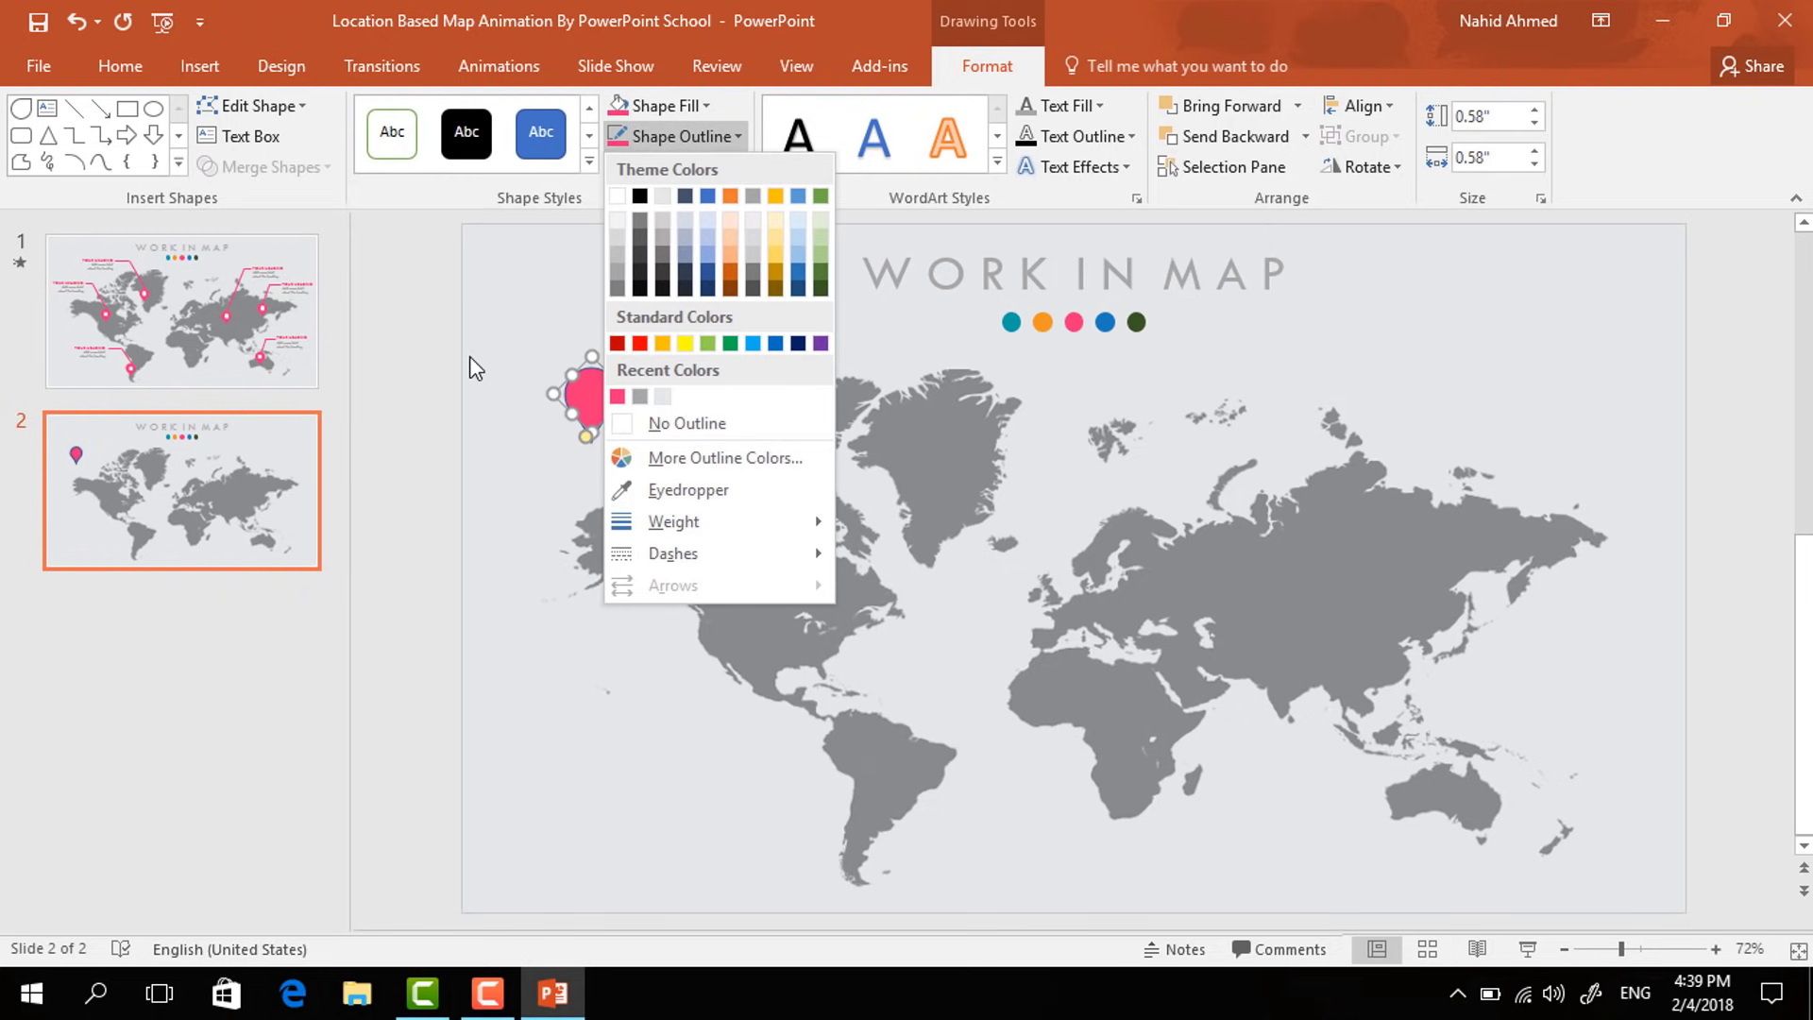
pyautogui.click(674, 423)
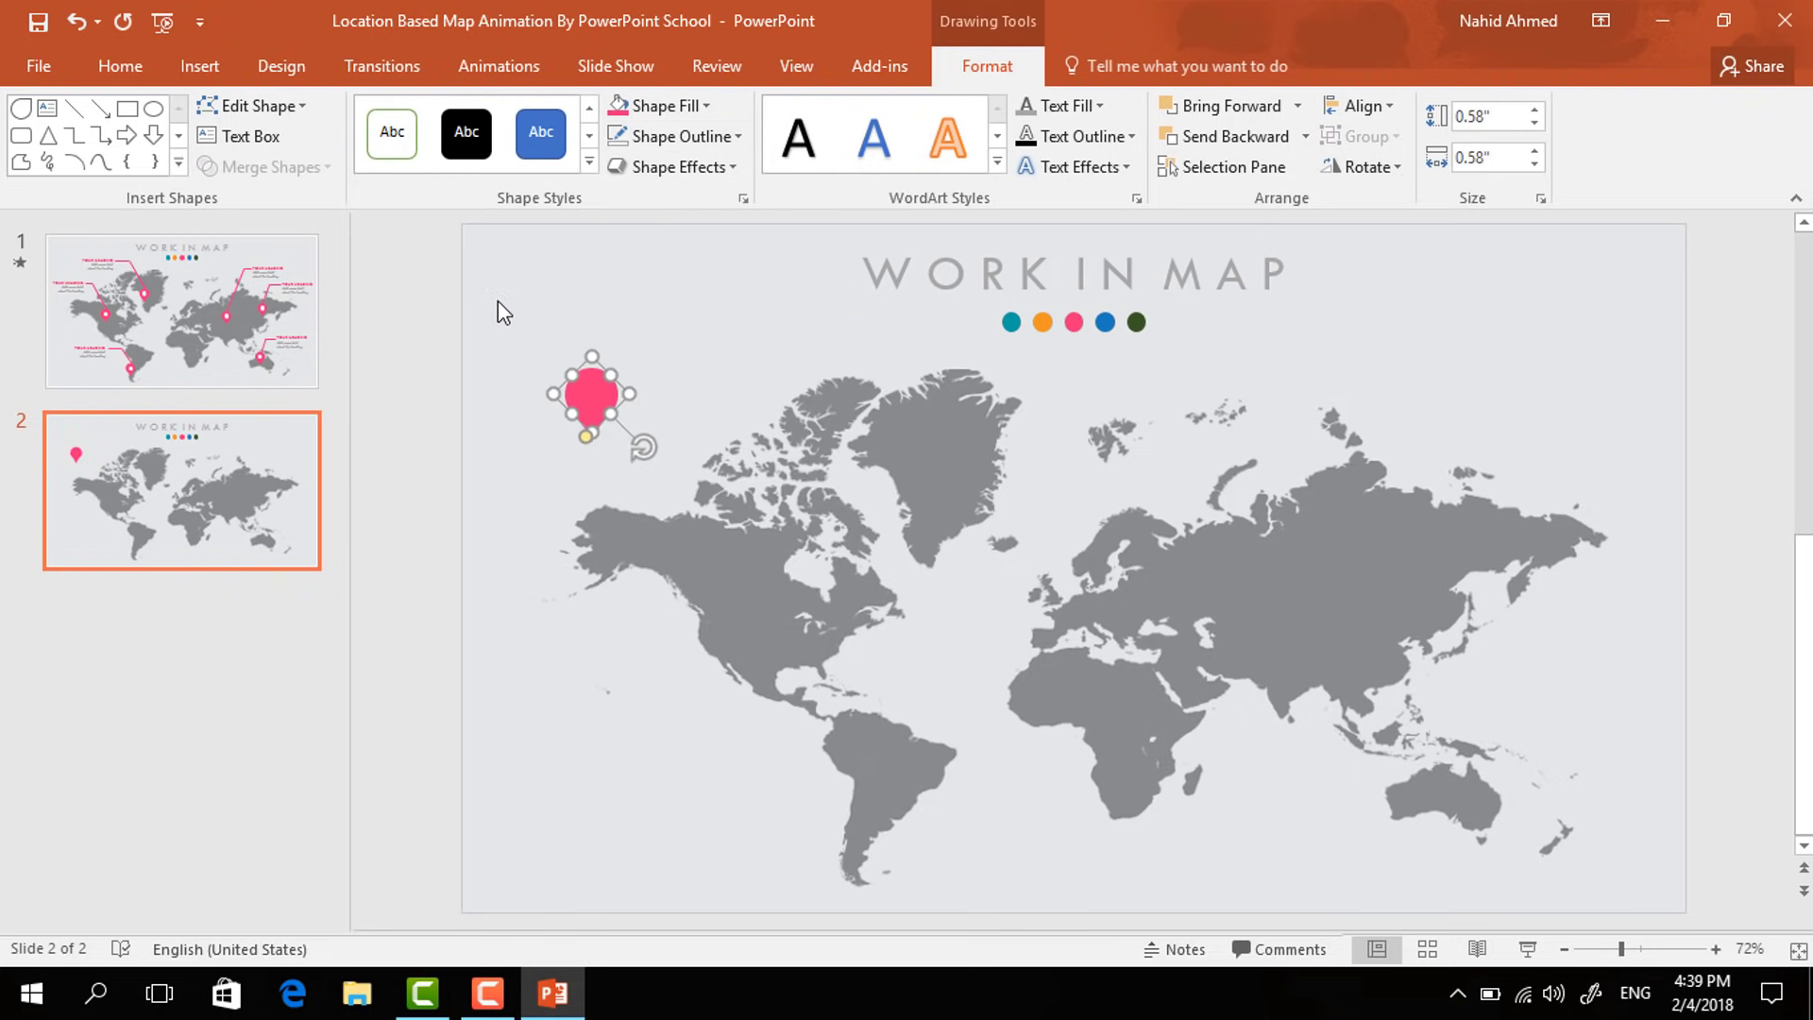
pyautogui.click(458, 355)
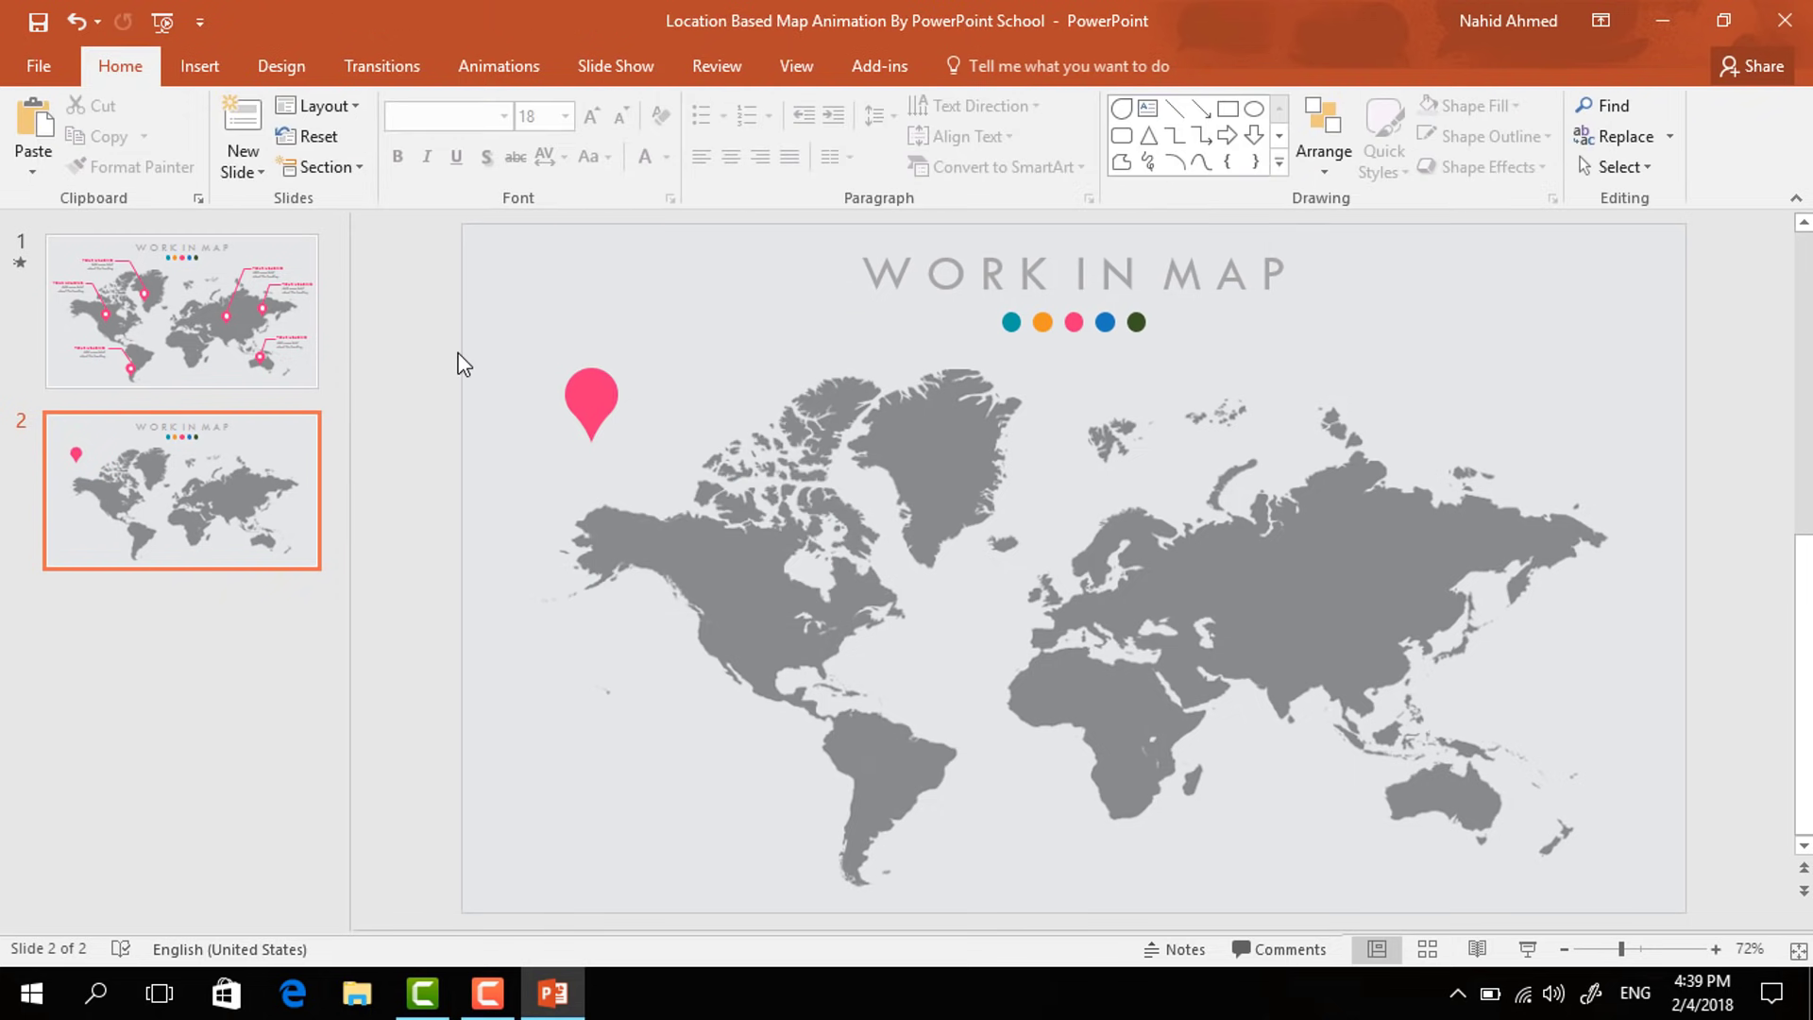
# - Draw a small white, outline-free circle in the pin's head, then select both shapes
pyautogui.click(1254, 107)
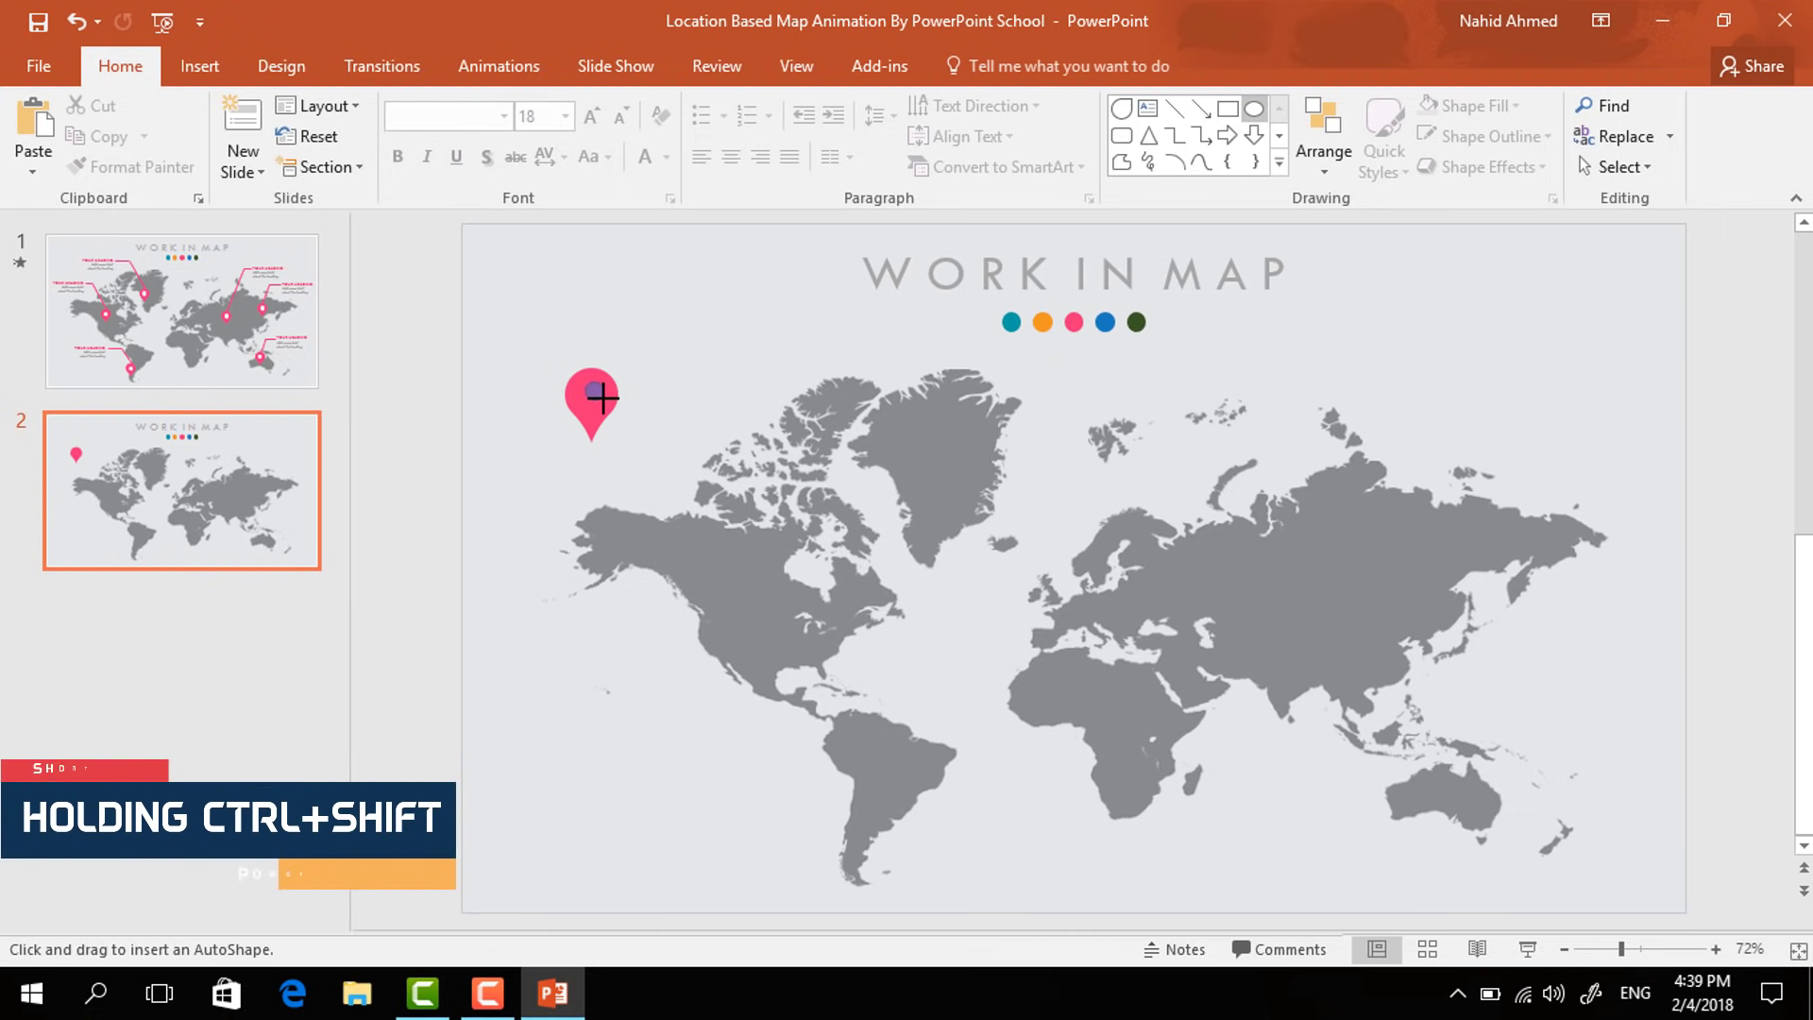
pyautogui.moveTo(601, 397); pyautogui.dragTo(592, 395)
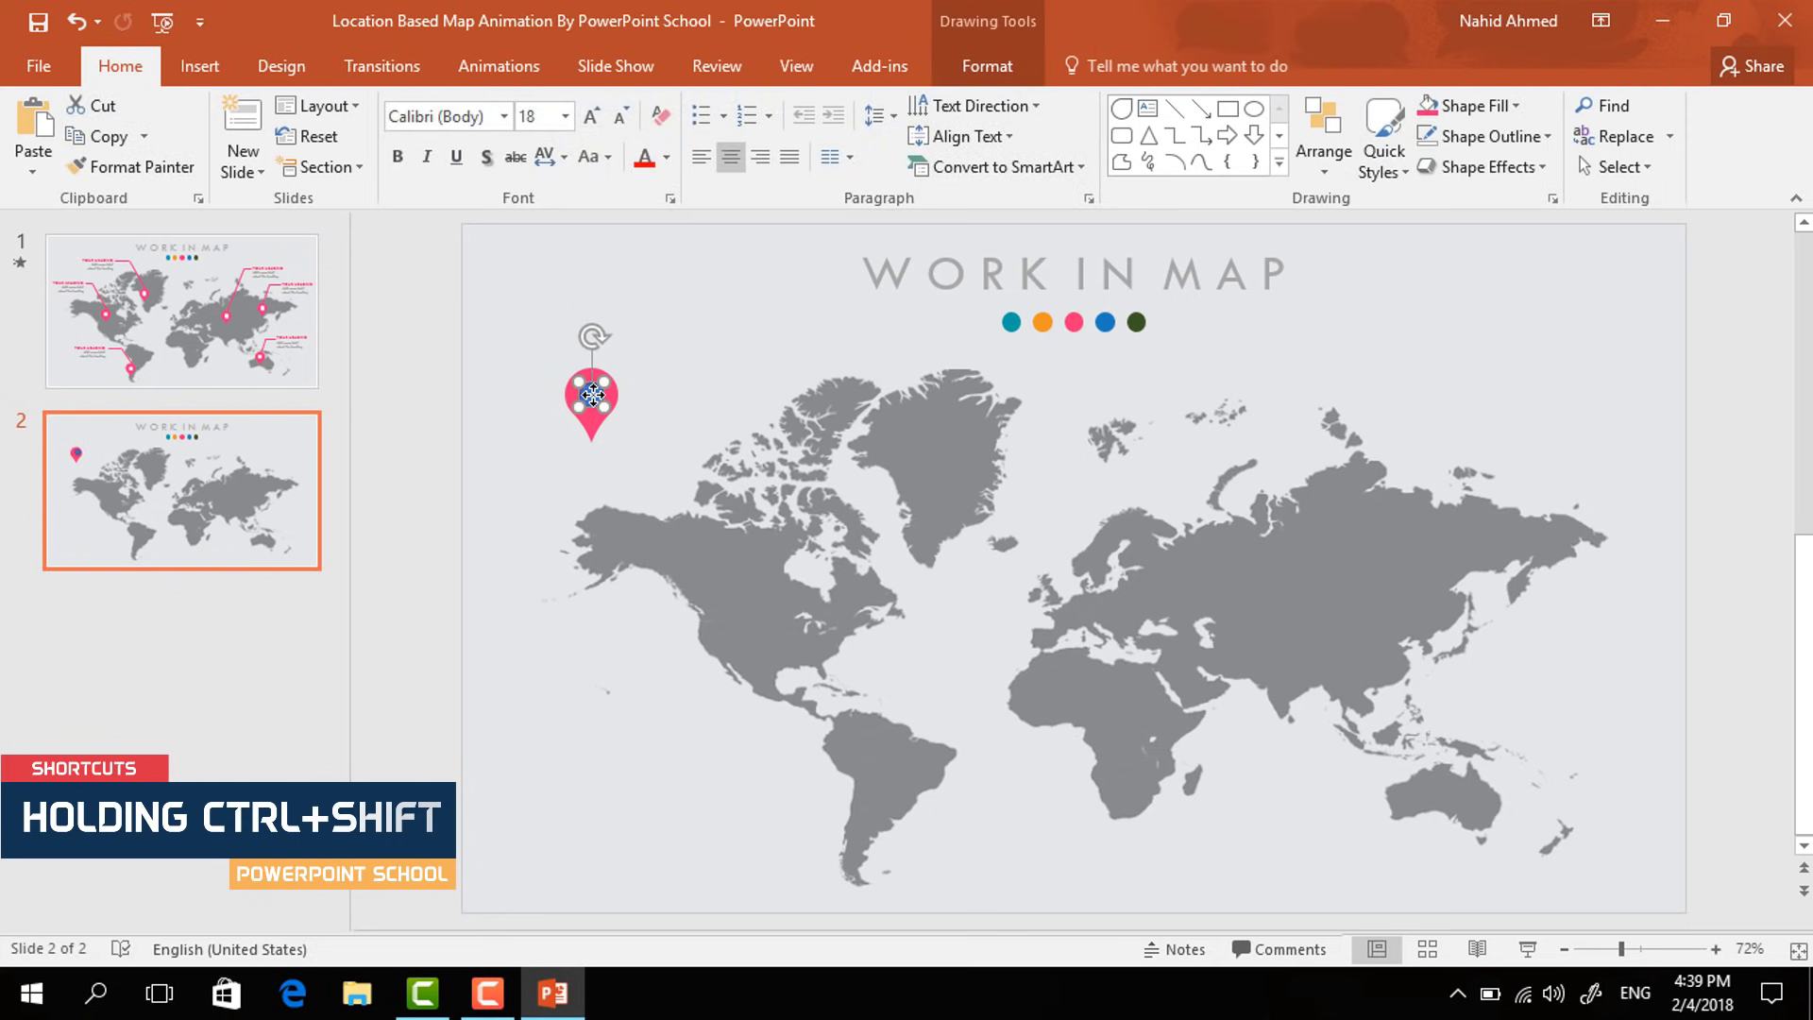
pyautogui.click(999, 61)
pyautogui.click(706, 107)
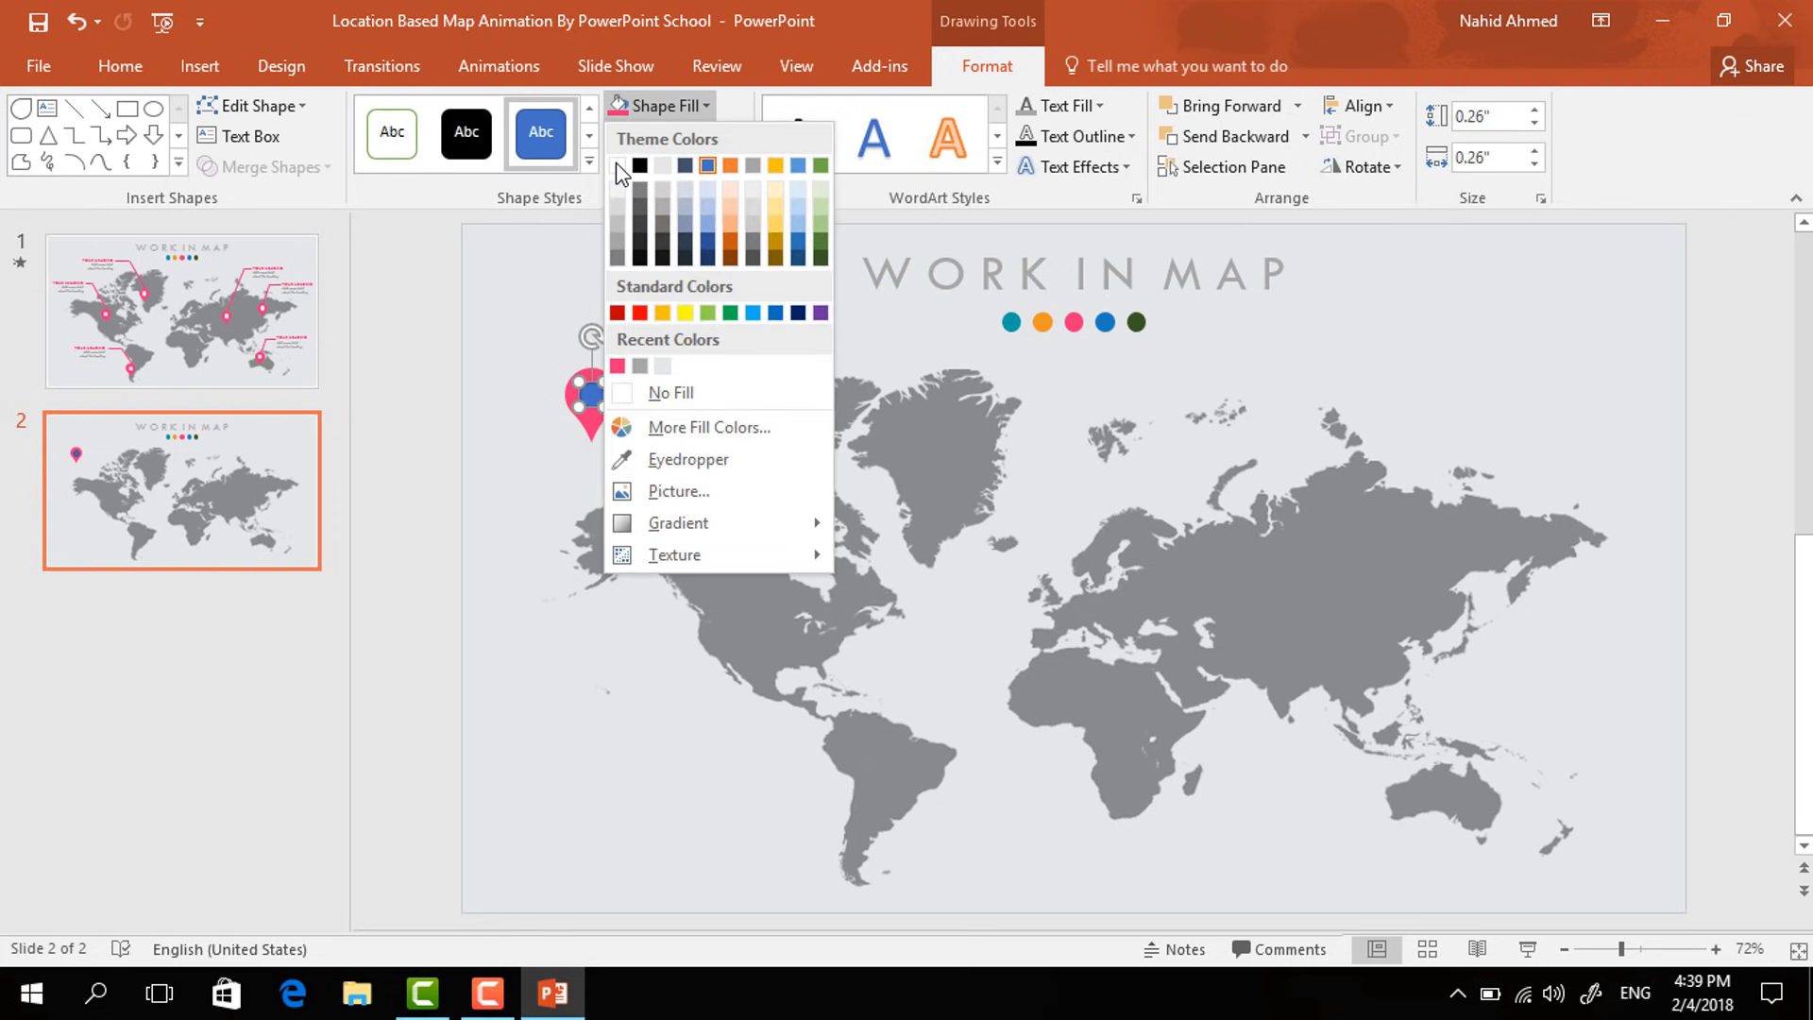
pyautogui.click(617, 166)
pyautogui.click(678, 136)
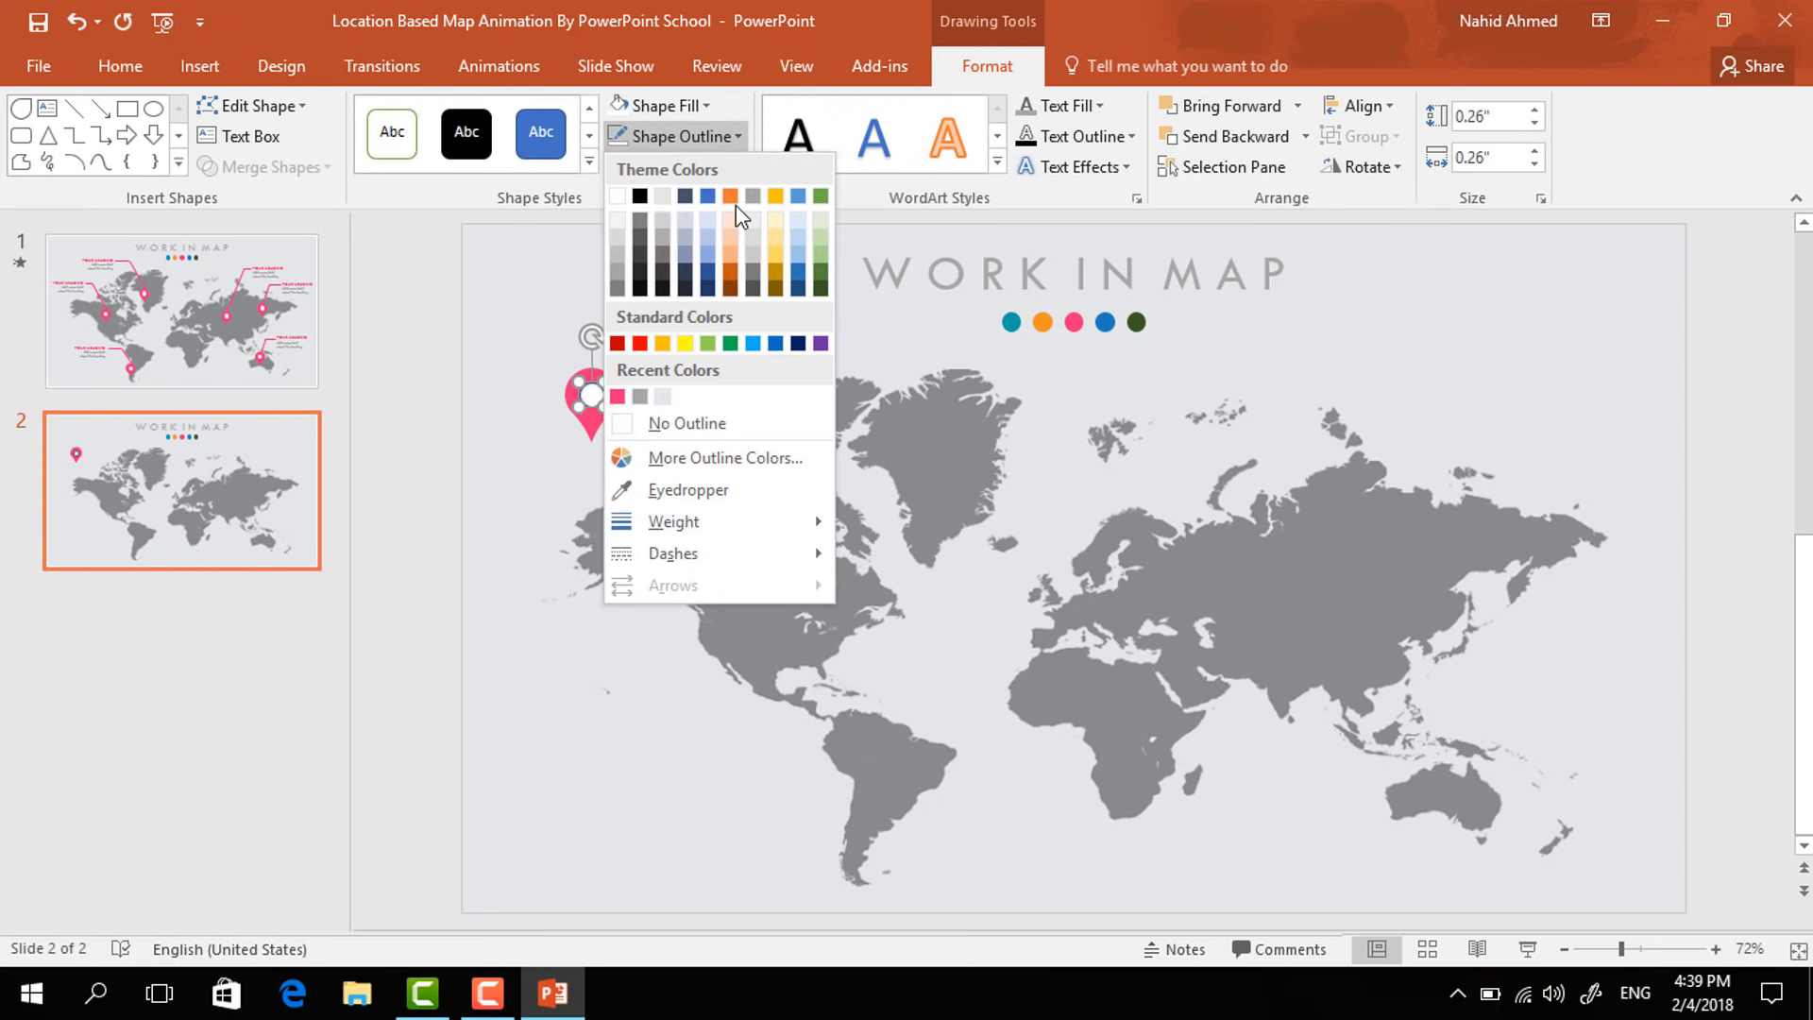
pyautogui.click(745, 444)
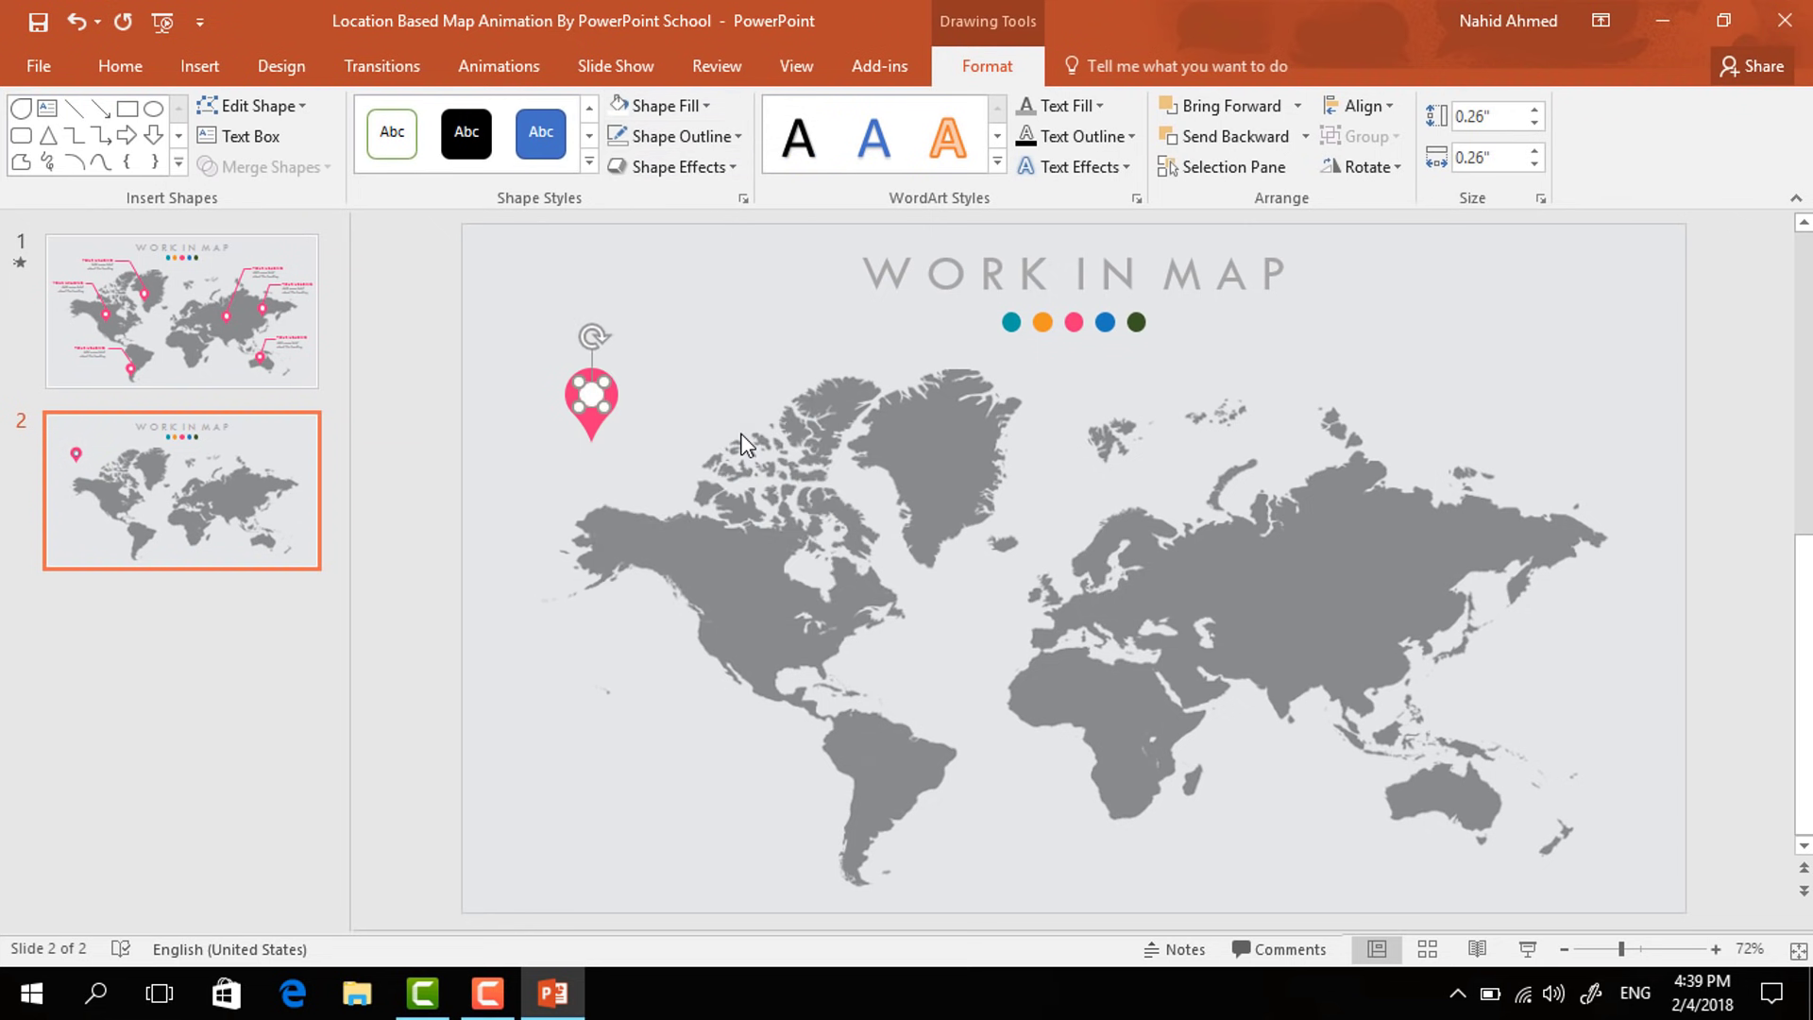
pyautogui.click(462, 387)
pyautogui.moveTo(430, 316); pyautogui.dragTo(674, 479)
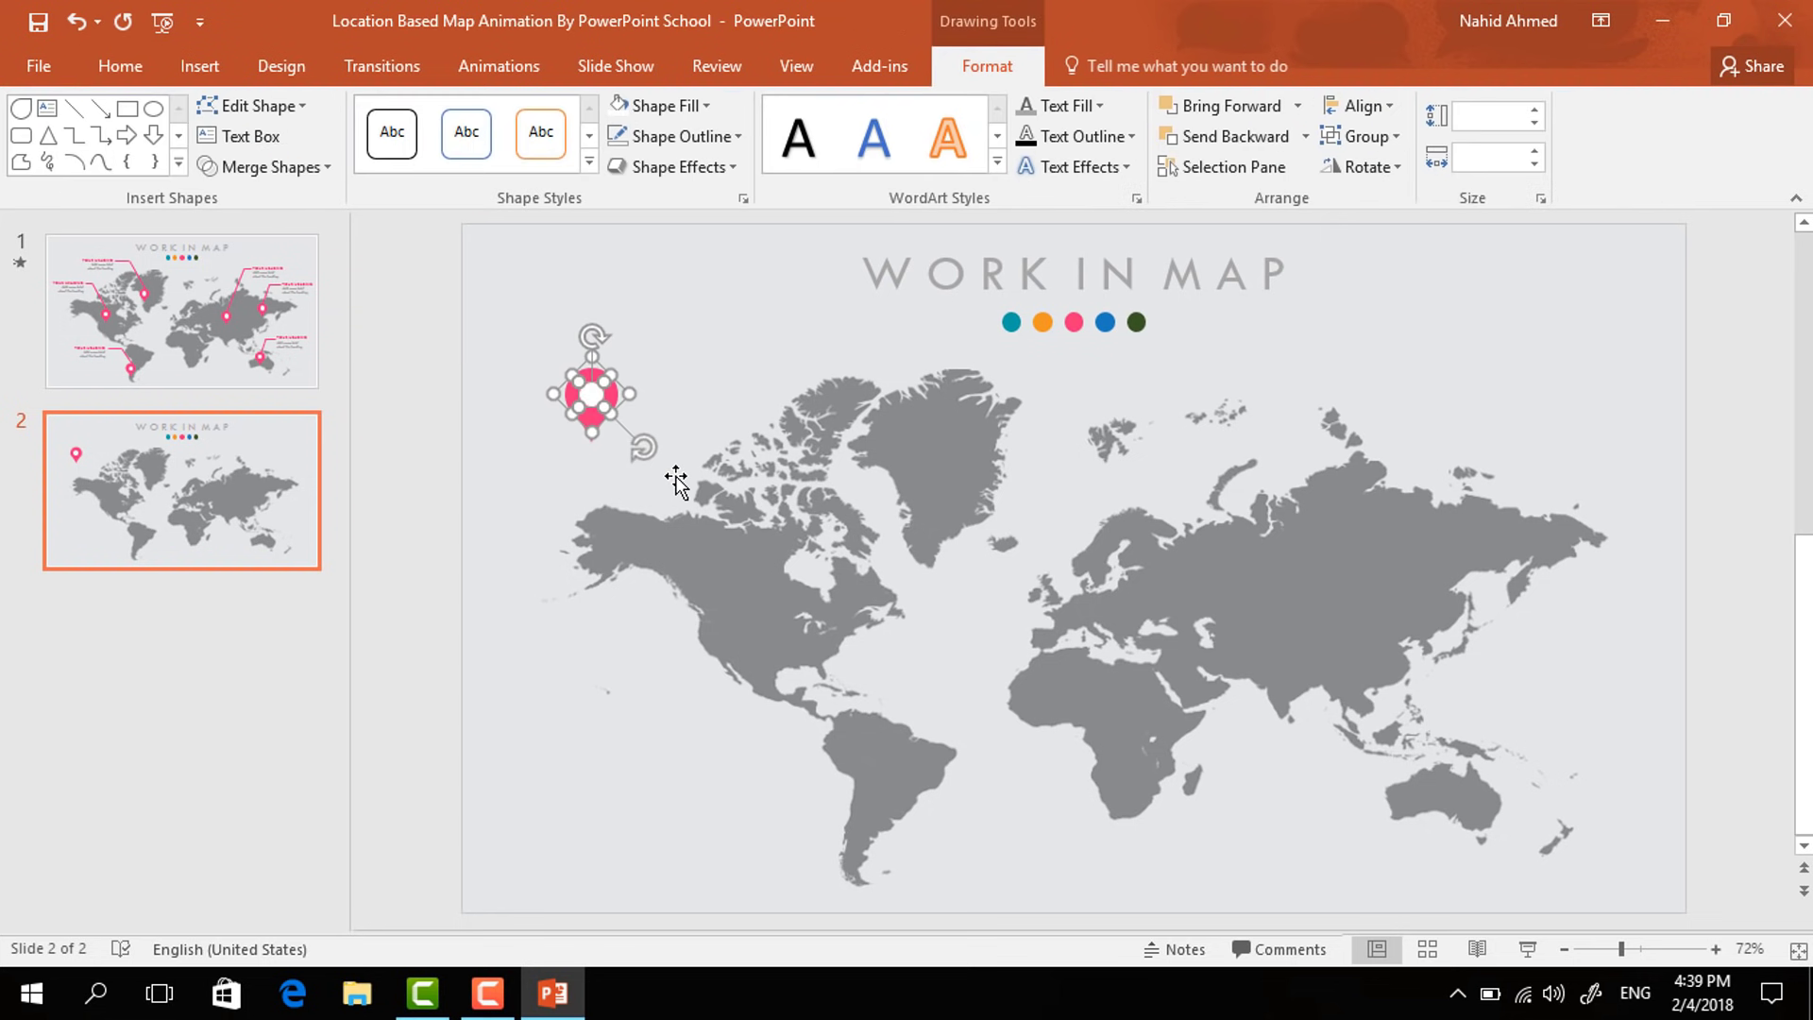
# - Group the pin, move it onto Greenland and duplicate it across the five other map locations
pyautogui.hotkey('ctrl', 'g')
pyautogui.moveTo(601, 417); pyautogui.dragTo(1431, 753)
pyautogui.hotkey('ctrl', 'd')
pyautogui.hotkey('ctrl', 'd')
pyautogui.hotkey('ctrl', 'd')
pyautogui.hotkey('ctrl', 'd')
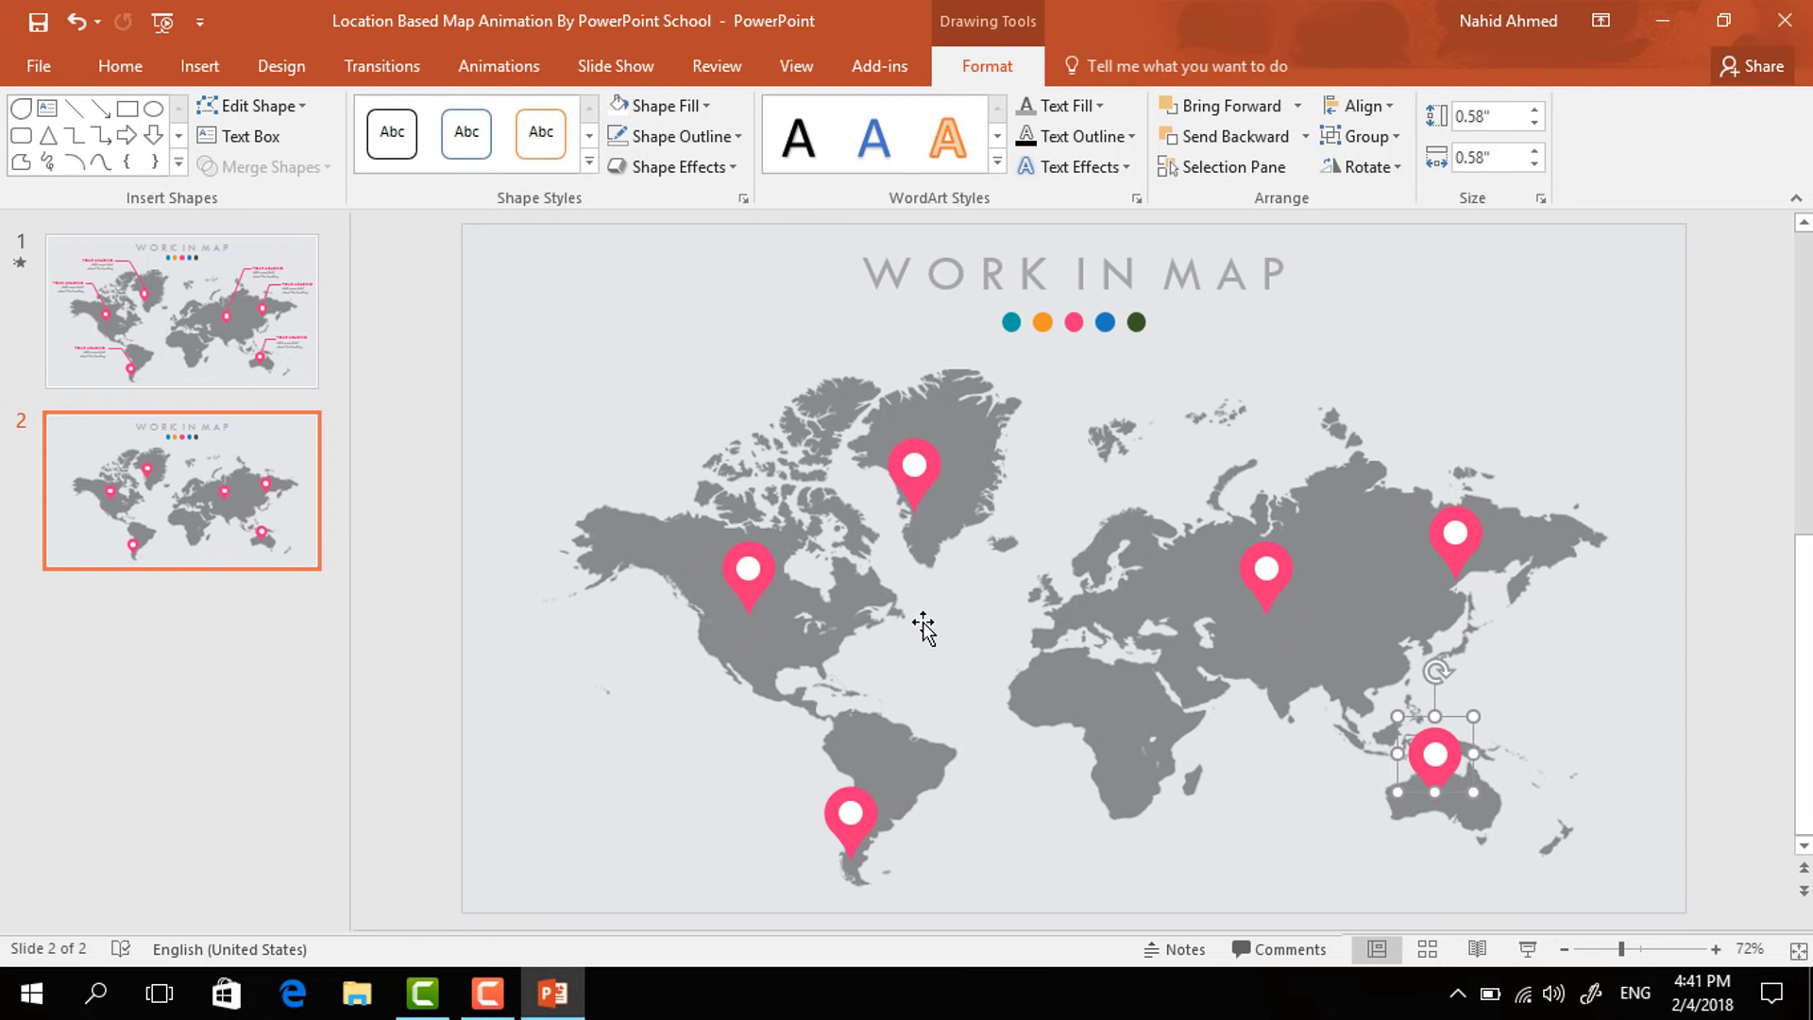
pyautogui.click(463, 503)
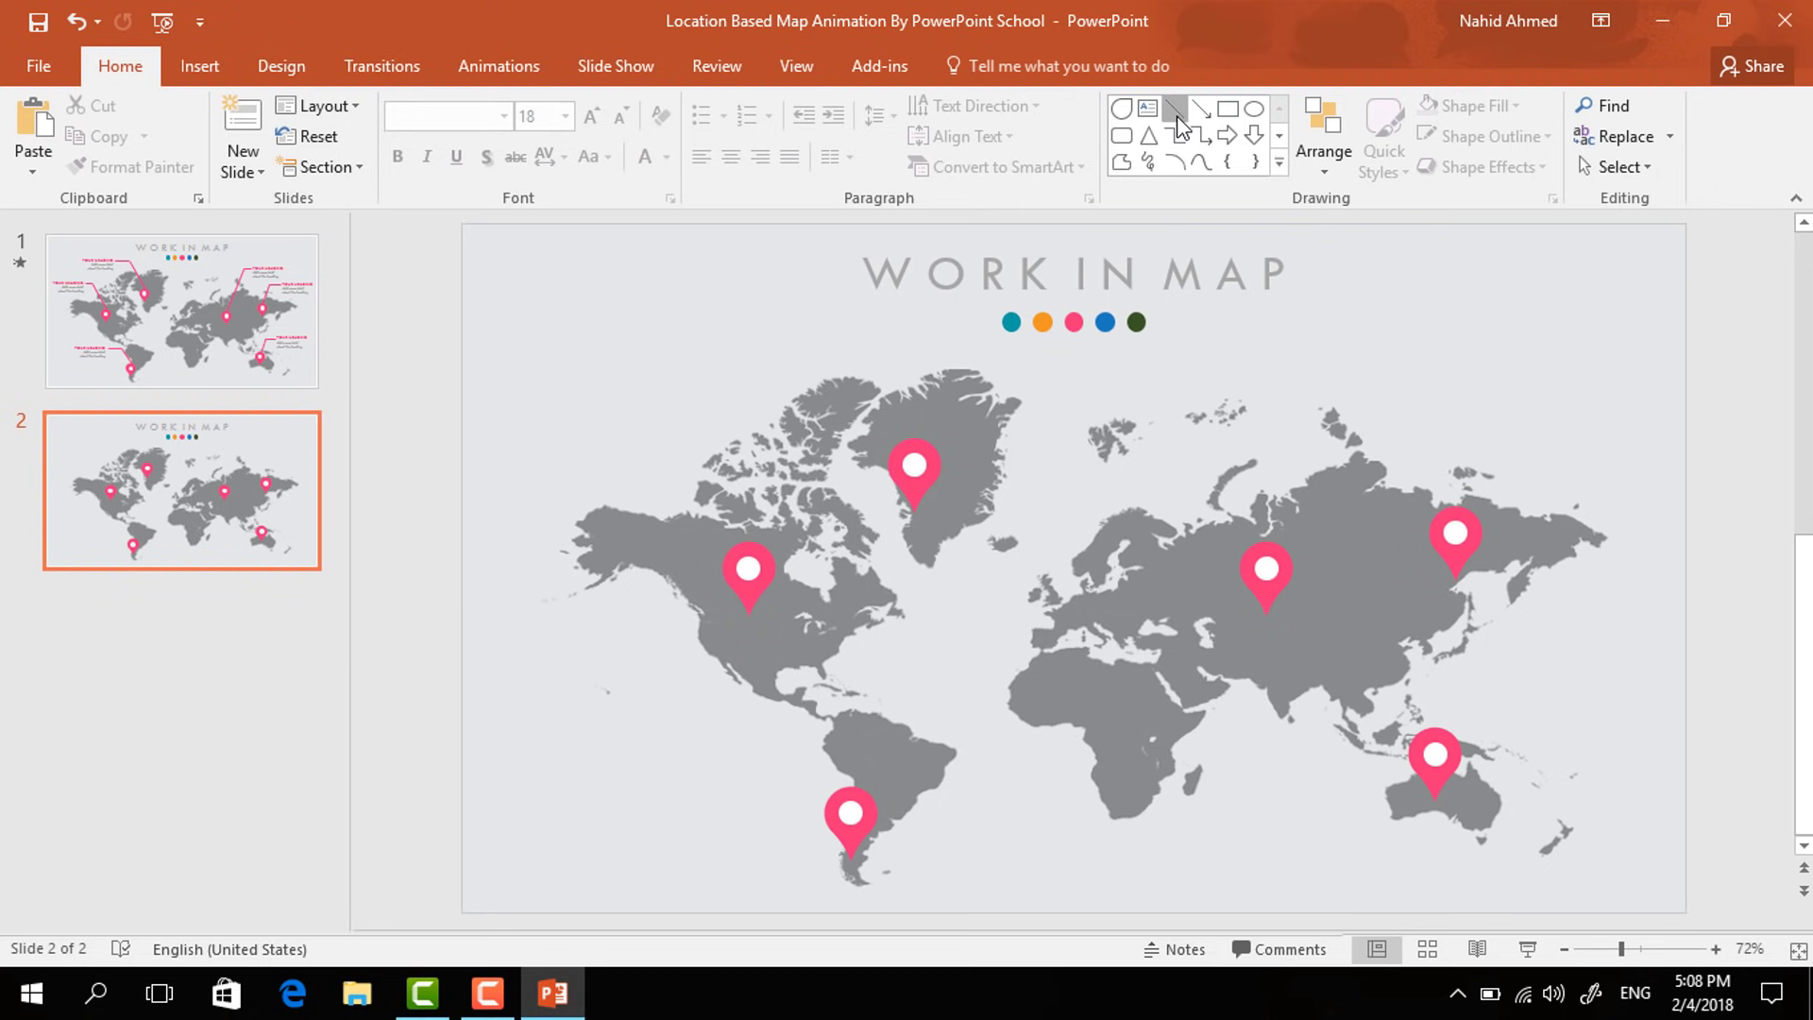
# - Draw a diagonal line up-left from the Greenland pin, coloured pink at 1 pt
pyautogui.click(1177, 120)
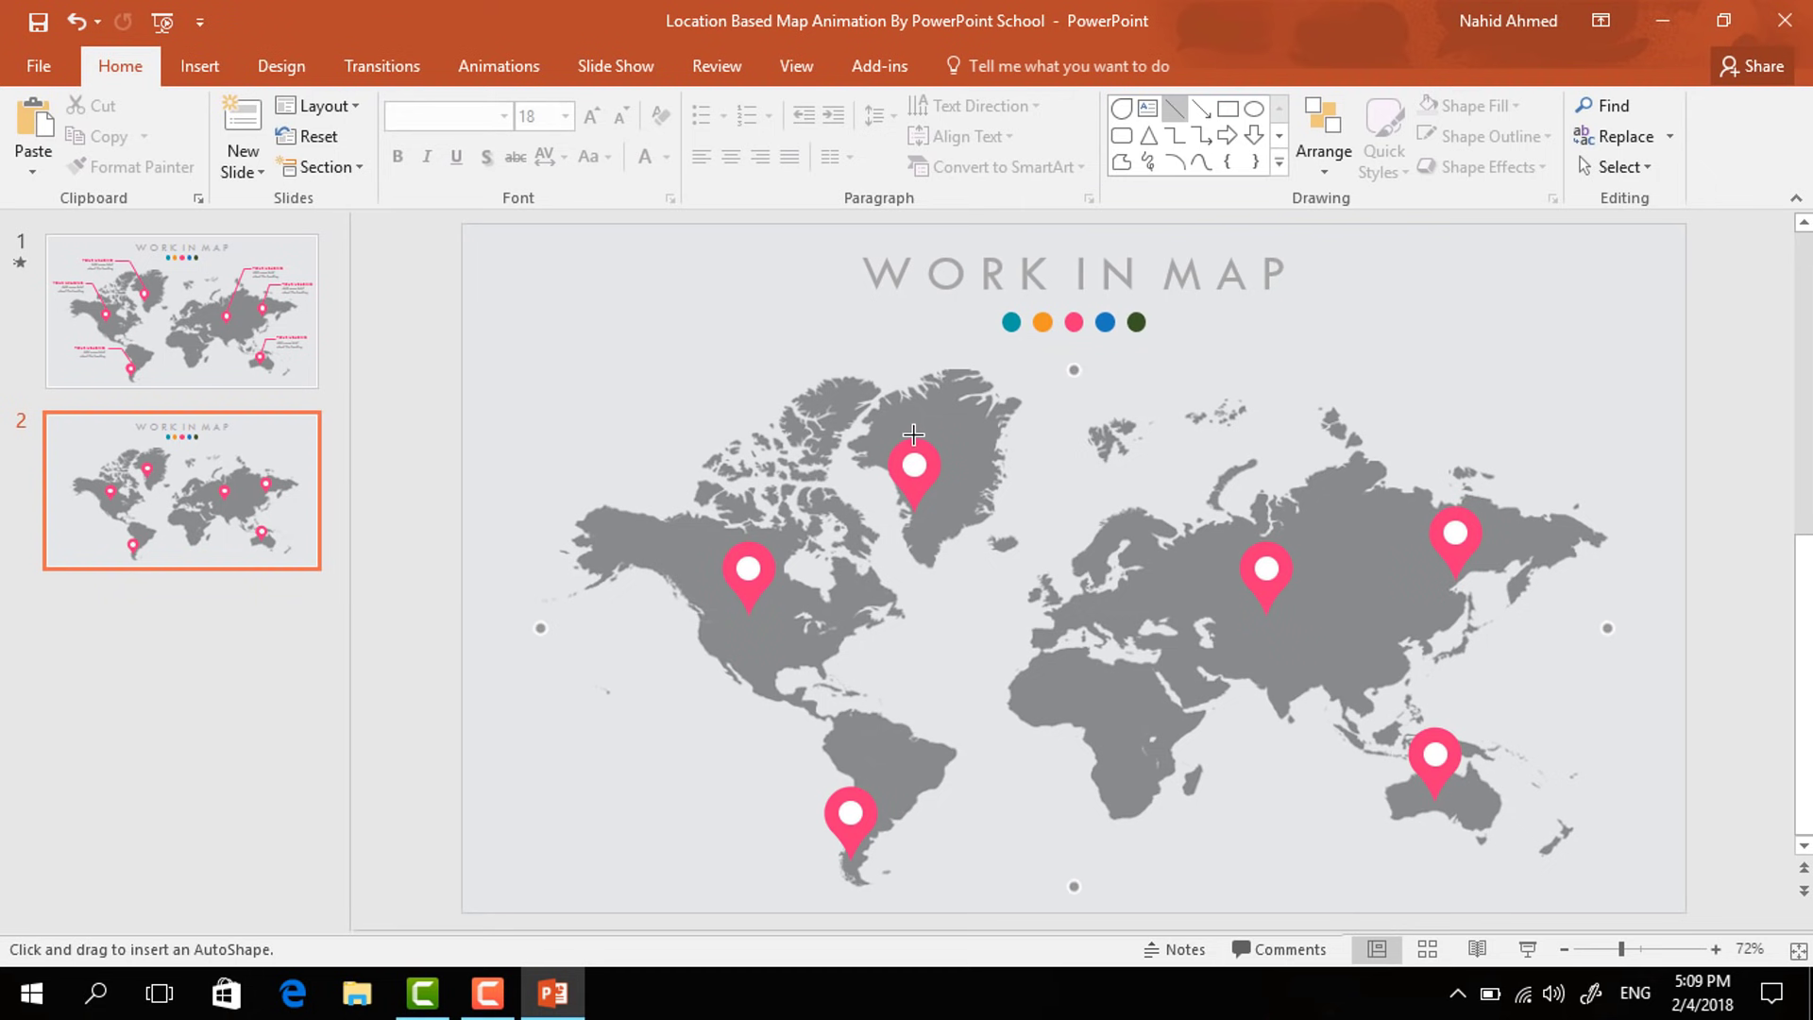
pyautogui.moveTo(911, 437); pyautogui.dragTo(834, 323)
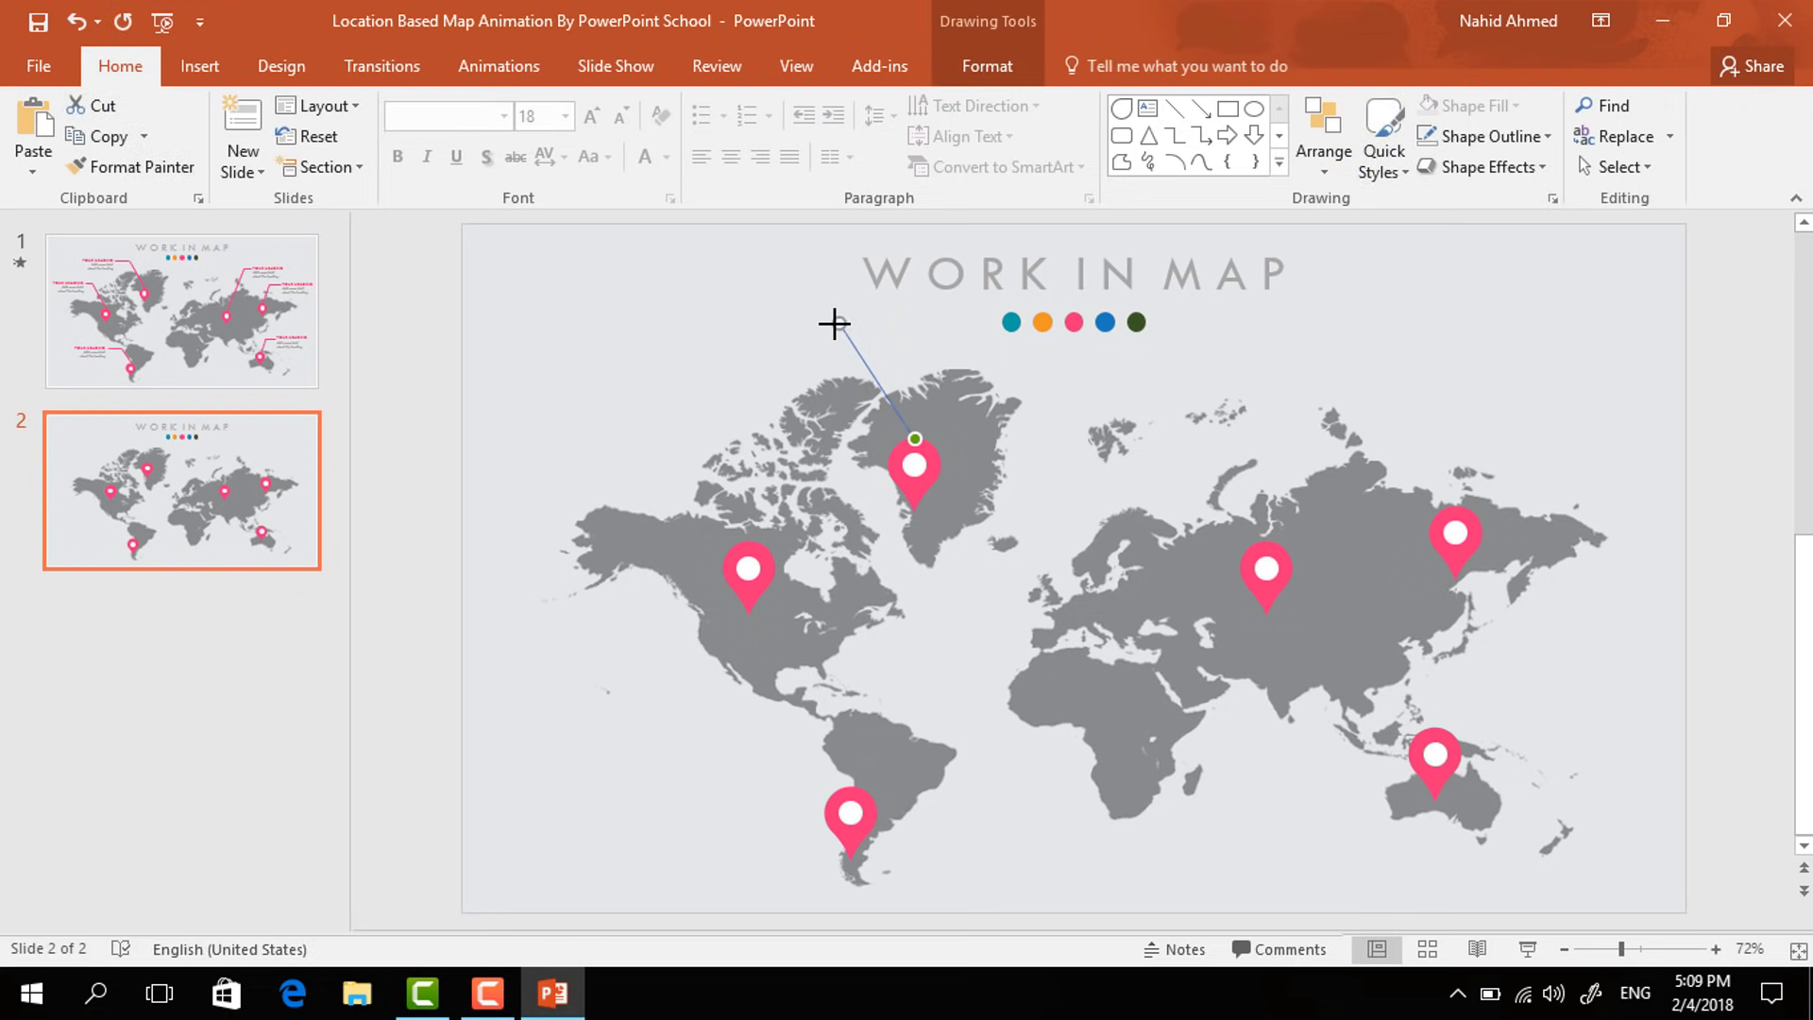
pyautogui.click(994, 71)
pyautogui.click(661, 135)
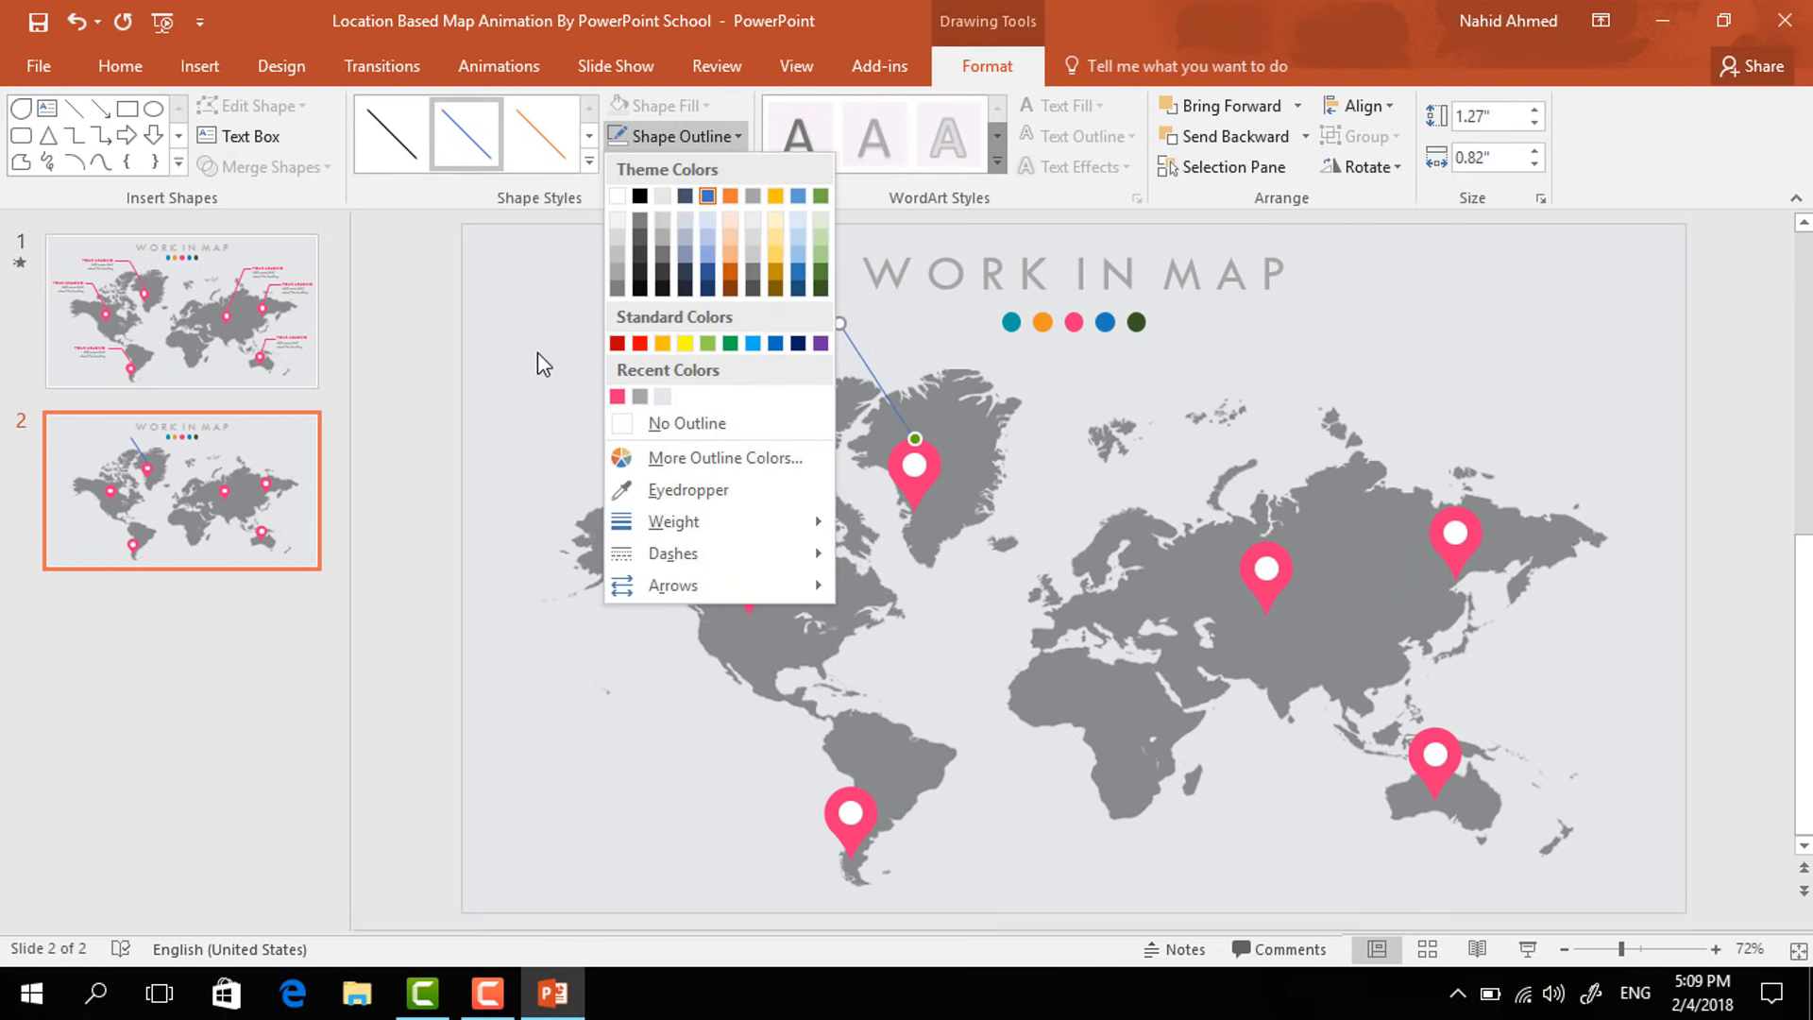
pyautogui.click(615, 395)
pyautogui.click(676, 135)
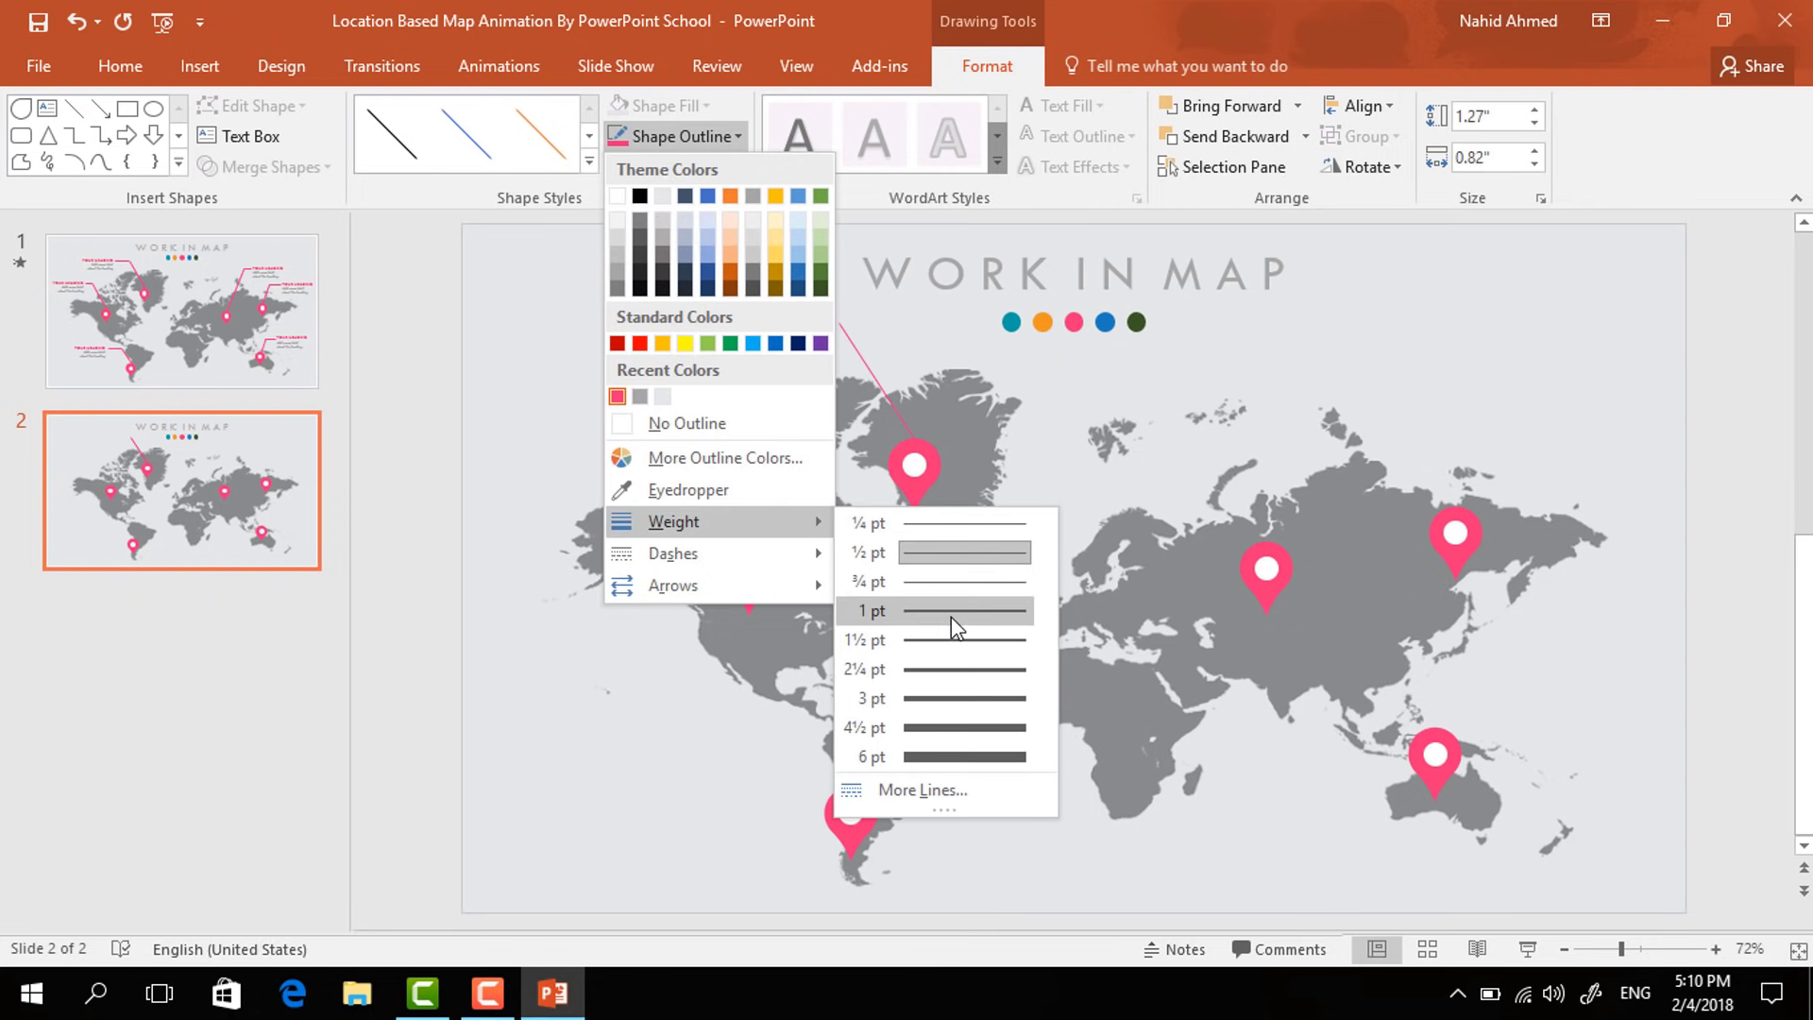
pyautogui.click(954, 618)
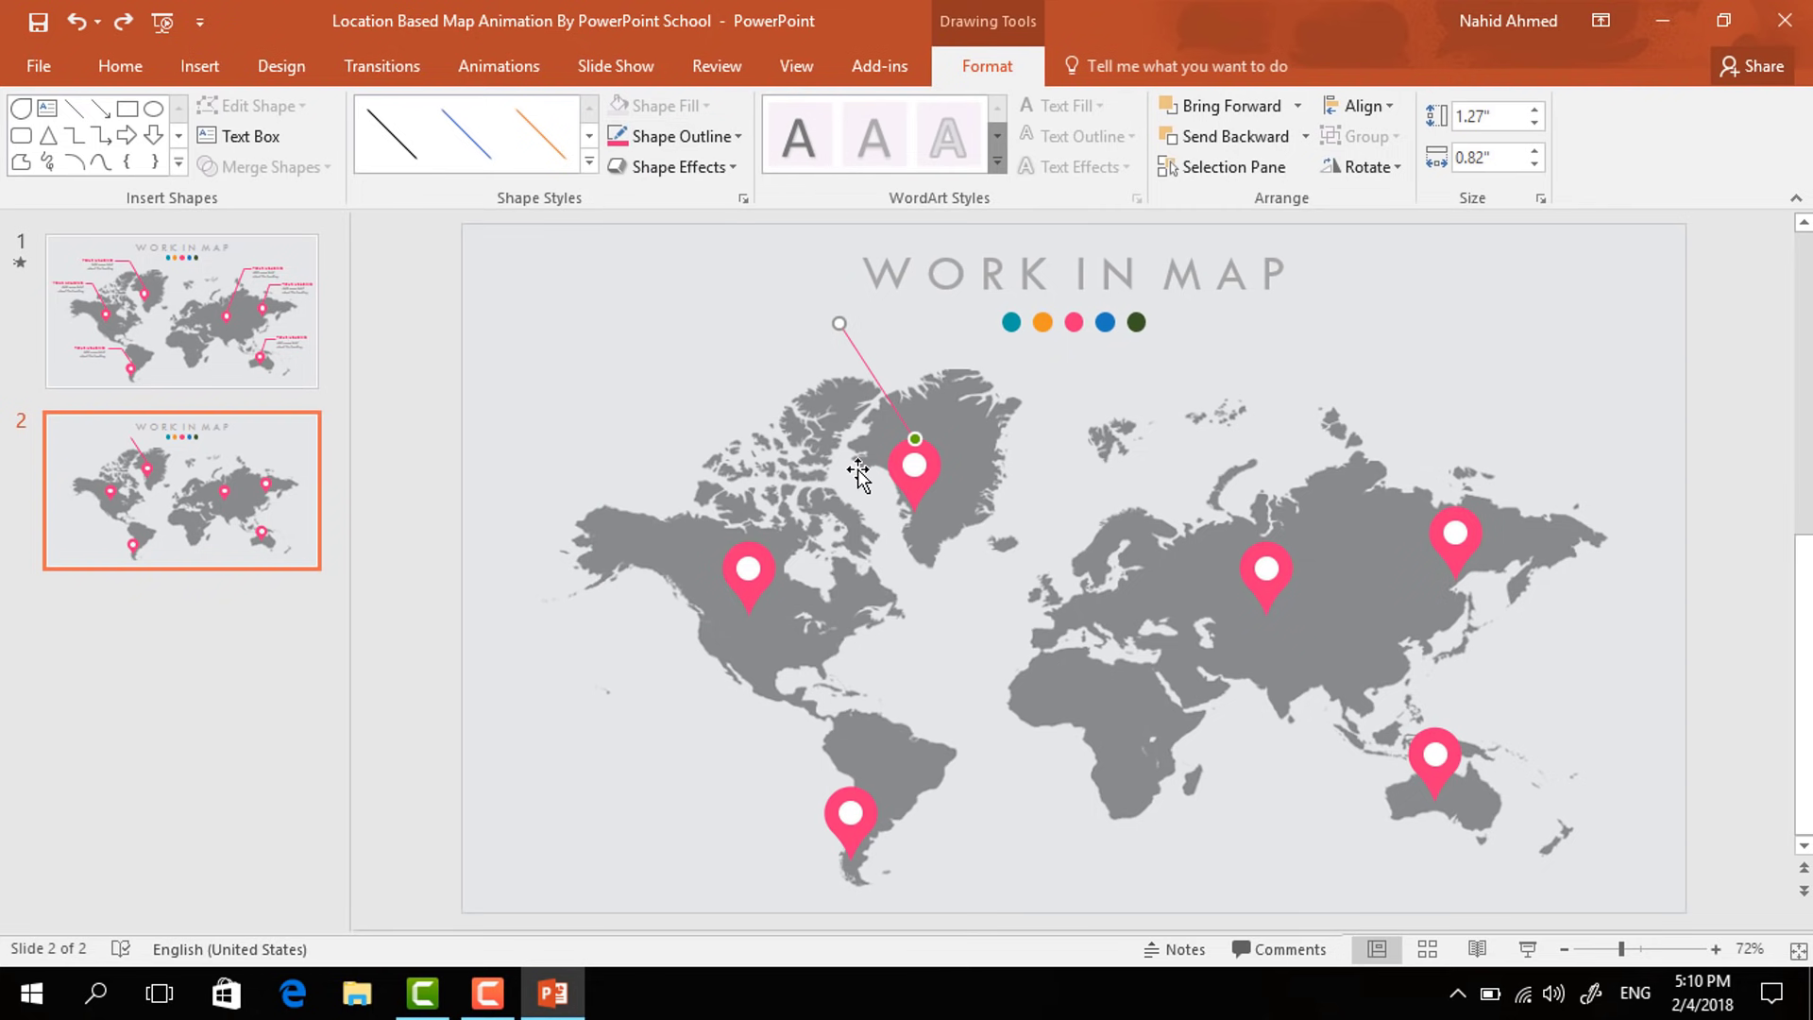
# - Add a horizontal pink segment at the line's top and group both lines
pyautogui.press('Right')
pyautogui.press('Right')
pyautogui.press('Down')
pyautogui.press('Down')
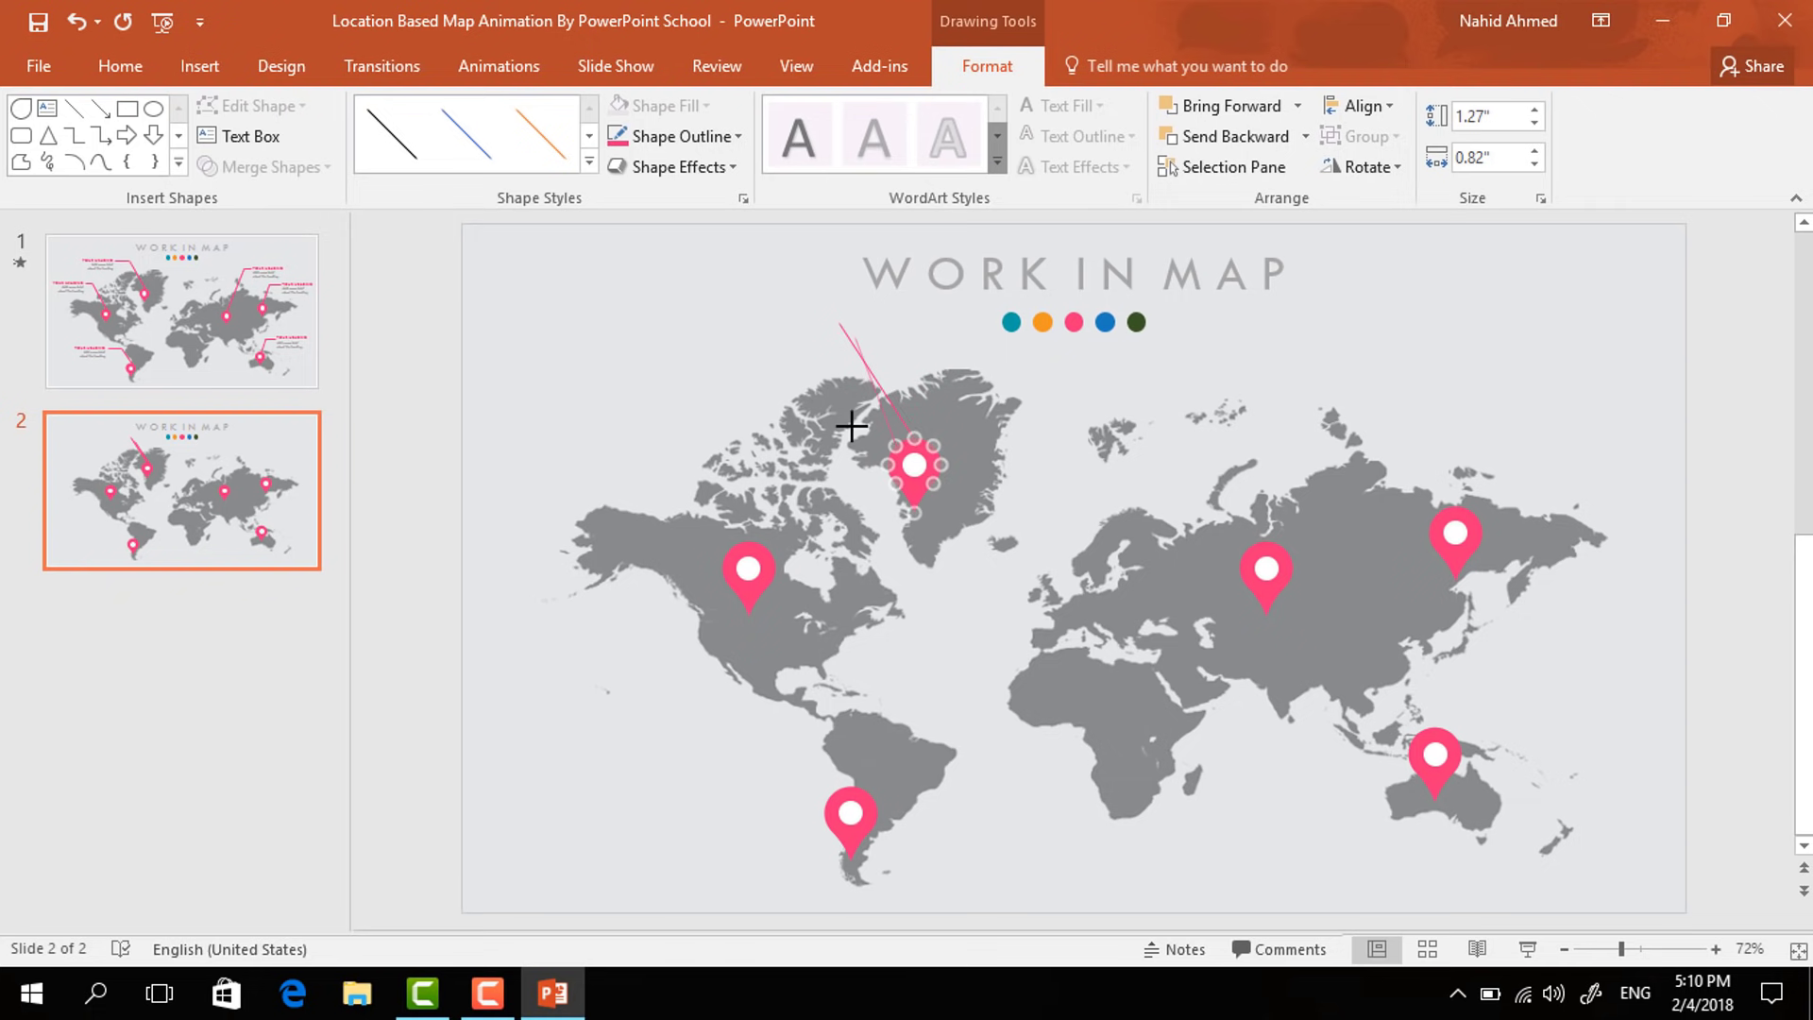
pyautogui.moveTo(853, 337)
pyautogui.mouseDown()
pyautogui.moveTo(744, 337)
pyautogui.moveTo(794, 325)
pyautogui.mouseUp()
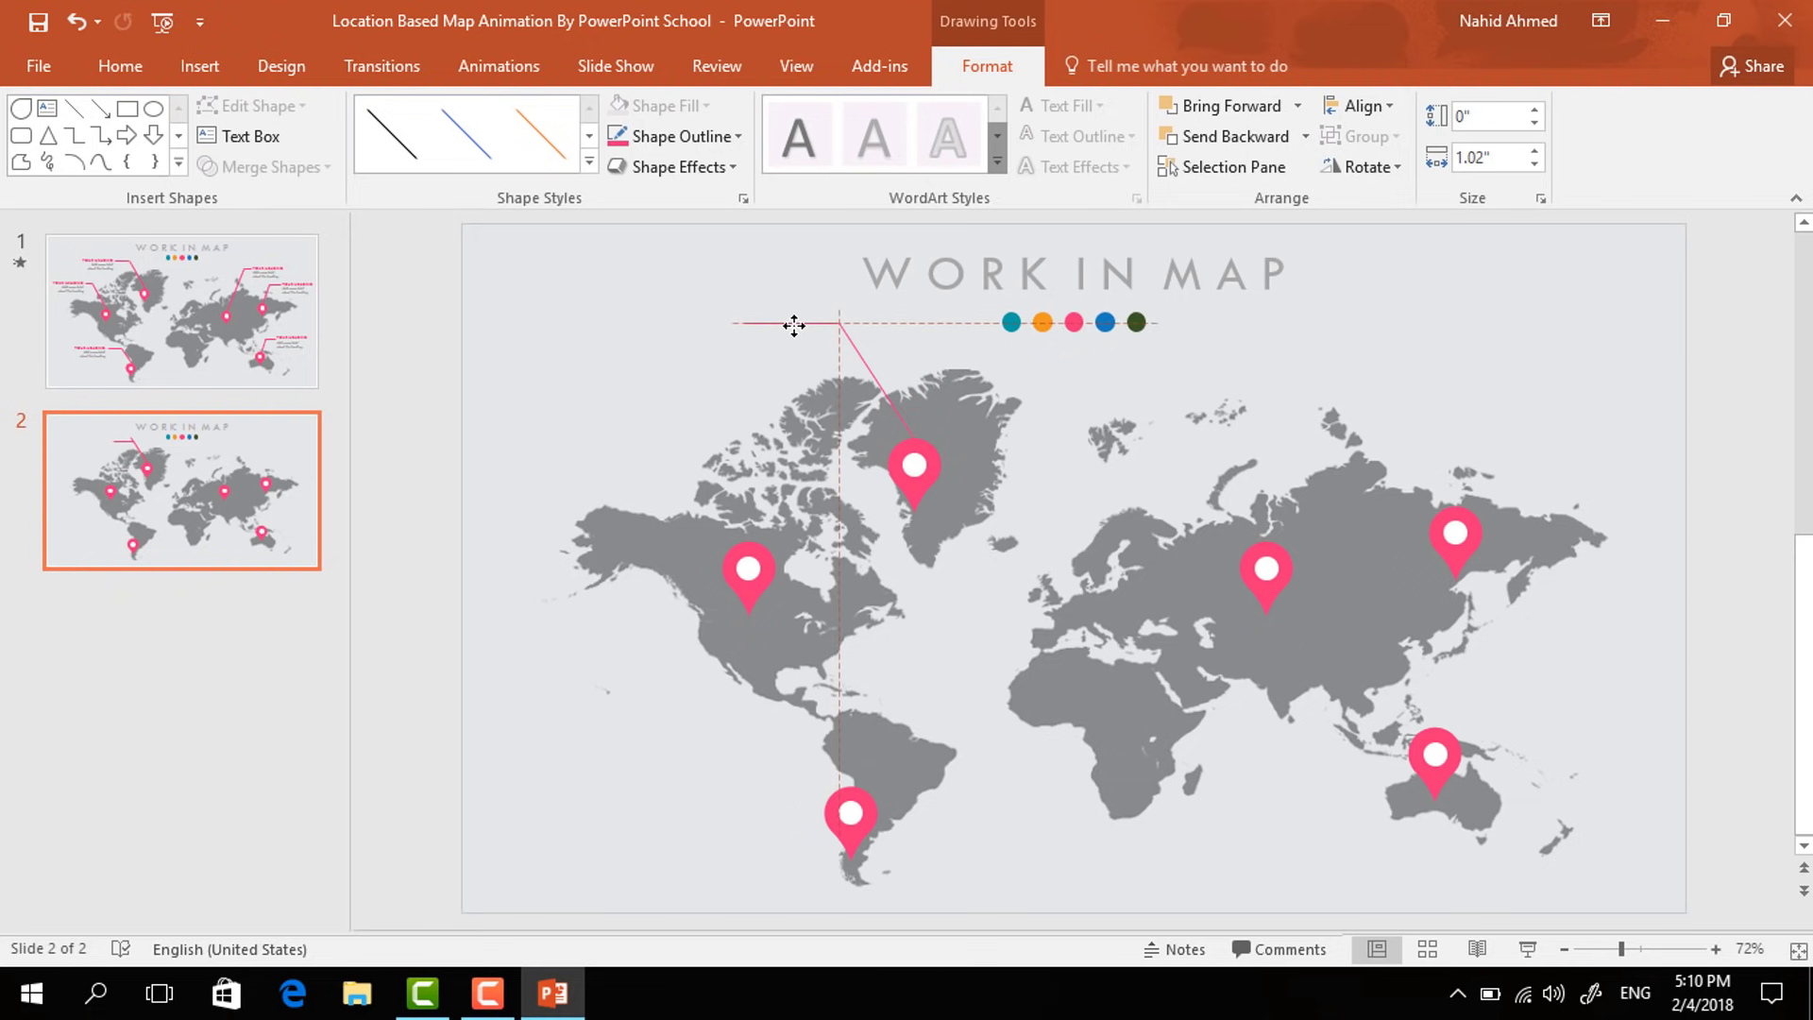
pyautogui.keyDown('shift'); pyautogui.click(862, 358); pyautogui.keyUp('shift')
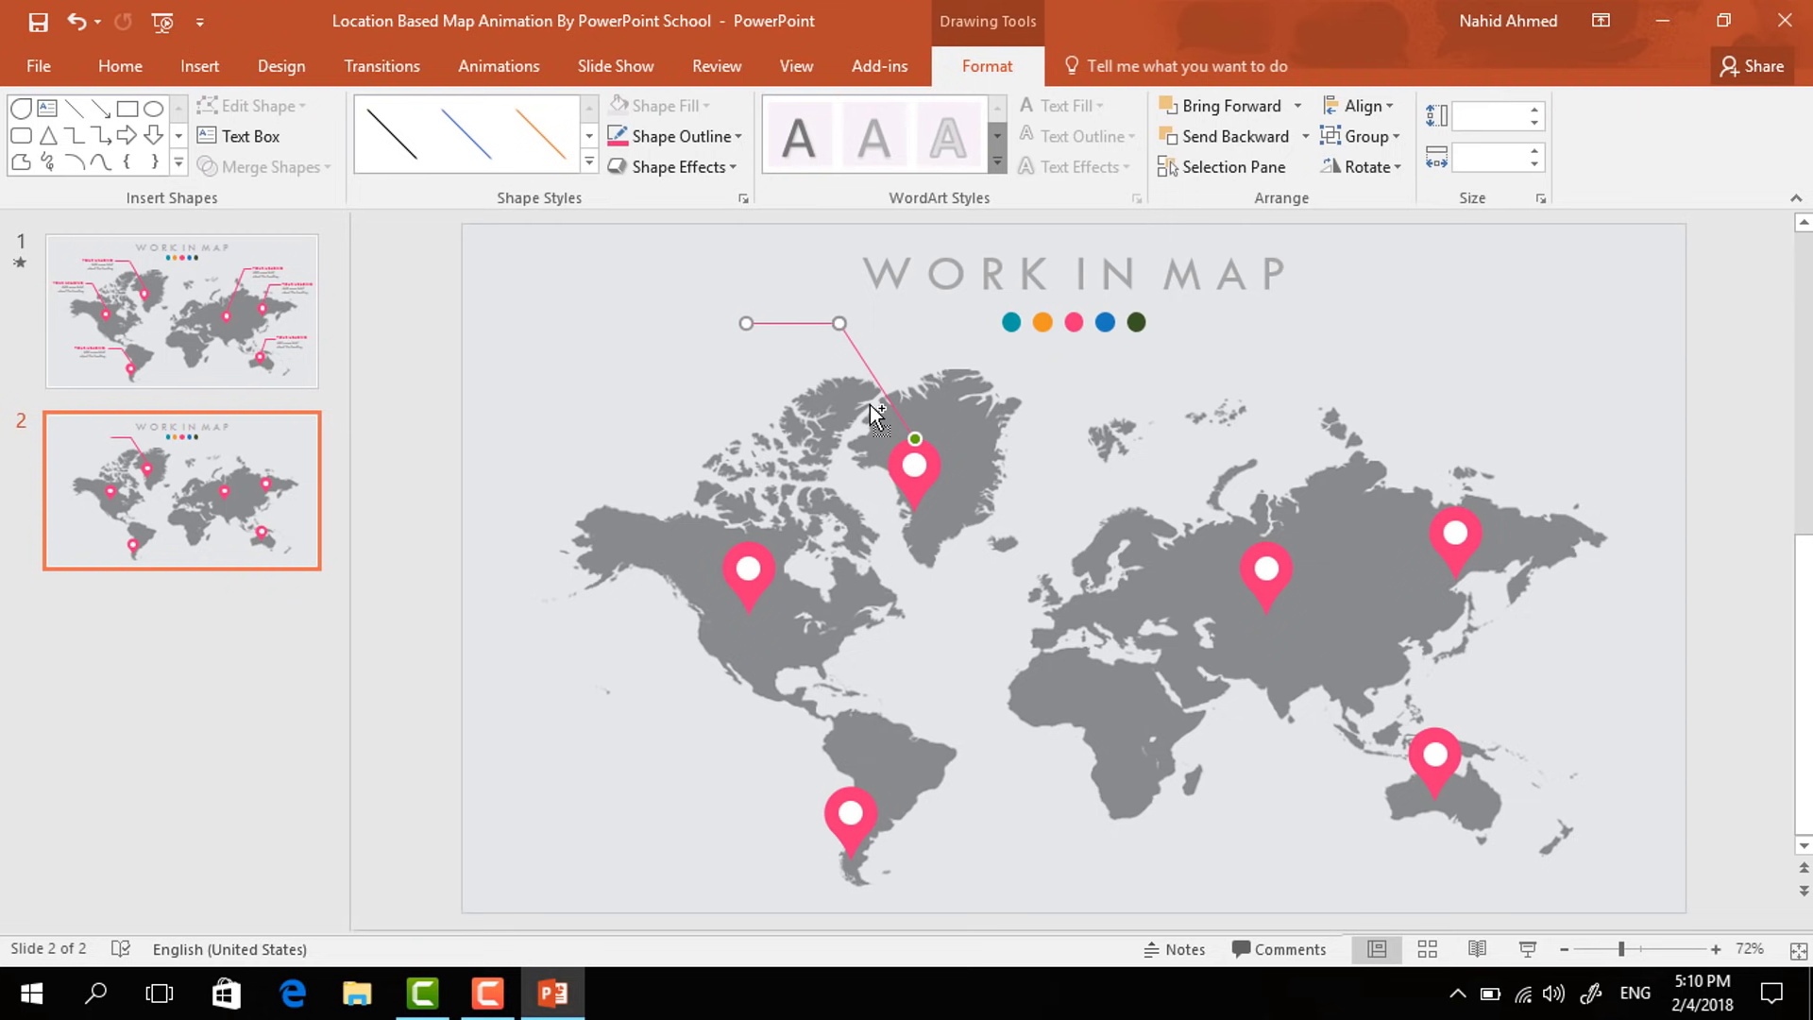
pyautogui.hotkey('ctrl', 'g')
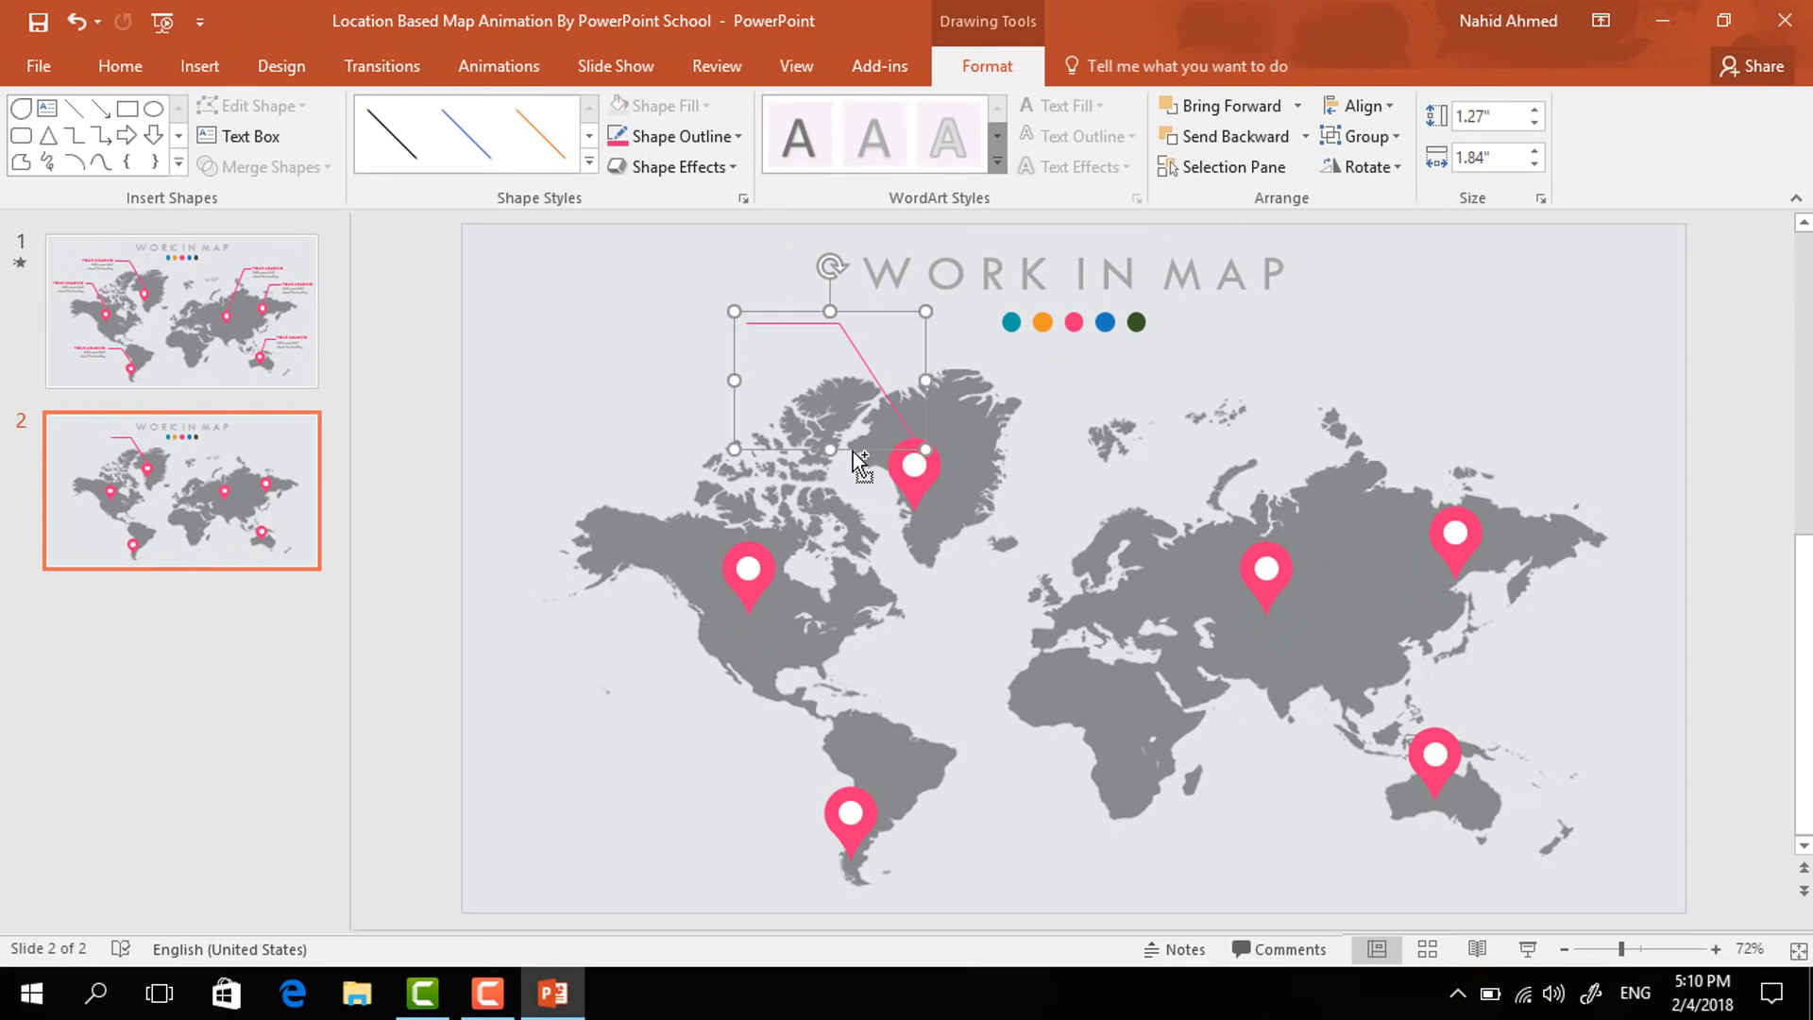
# - Copy the callout lines, resize them and align them with the North America pin
pyautogui.moveTo(853, 452); pyautogui.dragTo(837, 472)
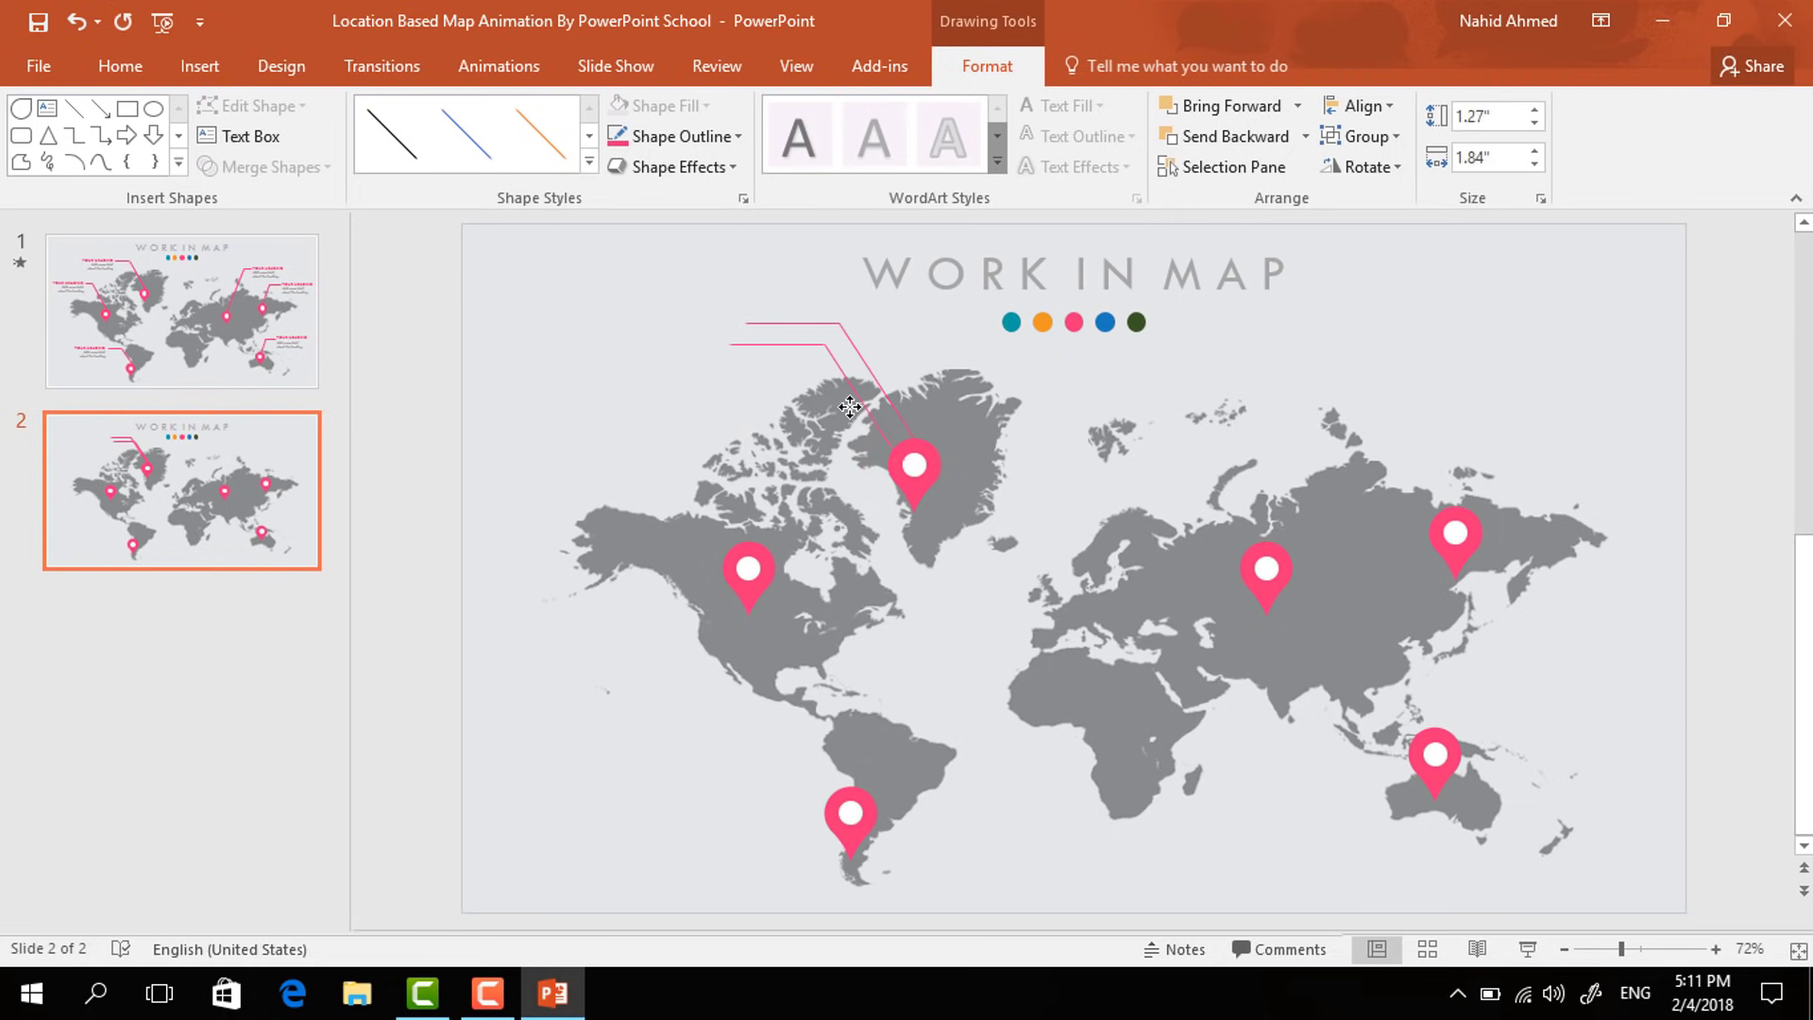
pyautogui.moveTo(850, 406); pyautogui.dragTo(716, 488)
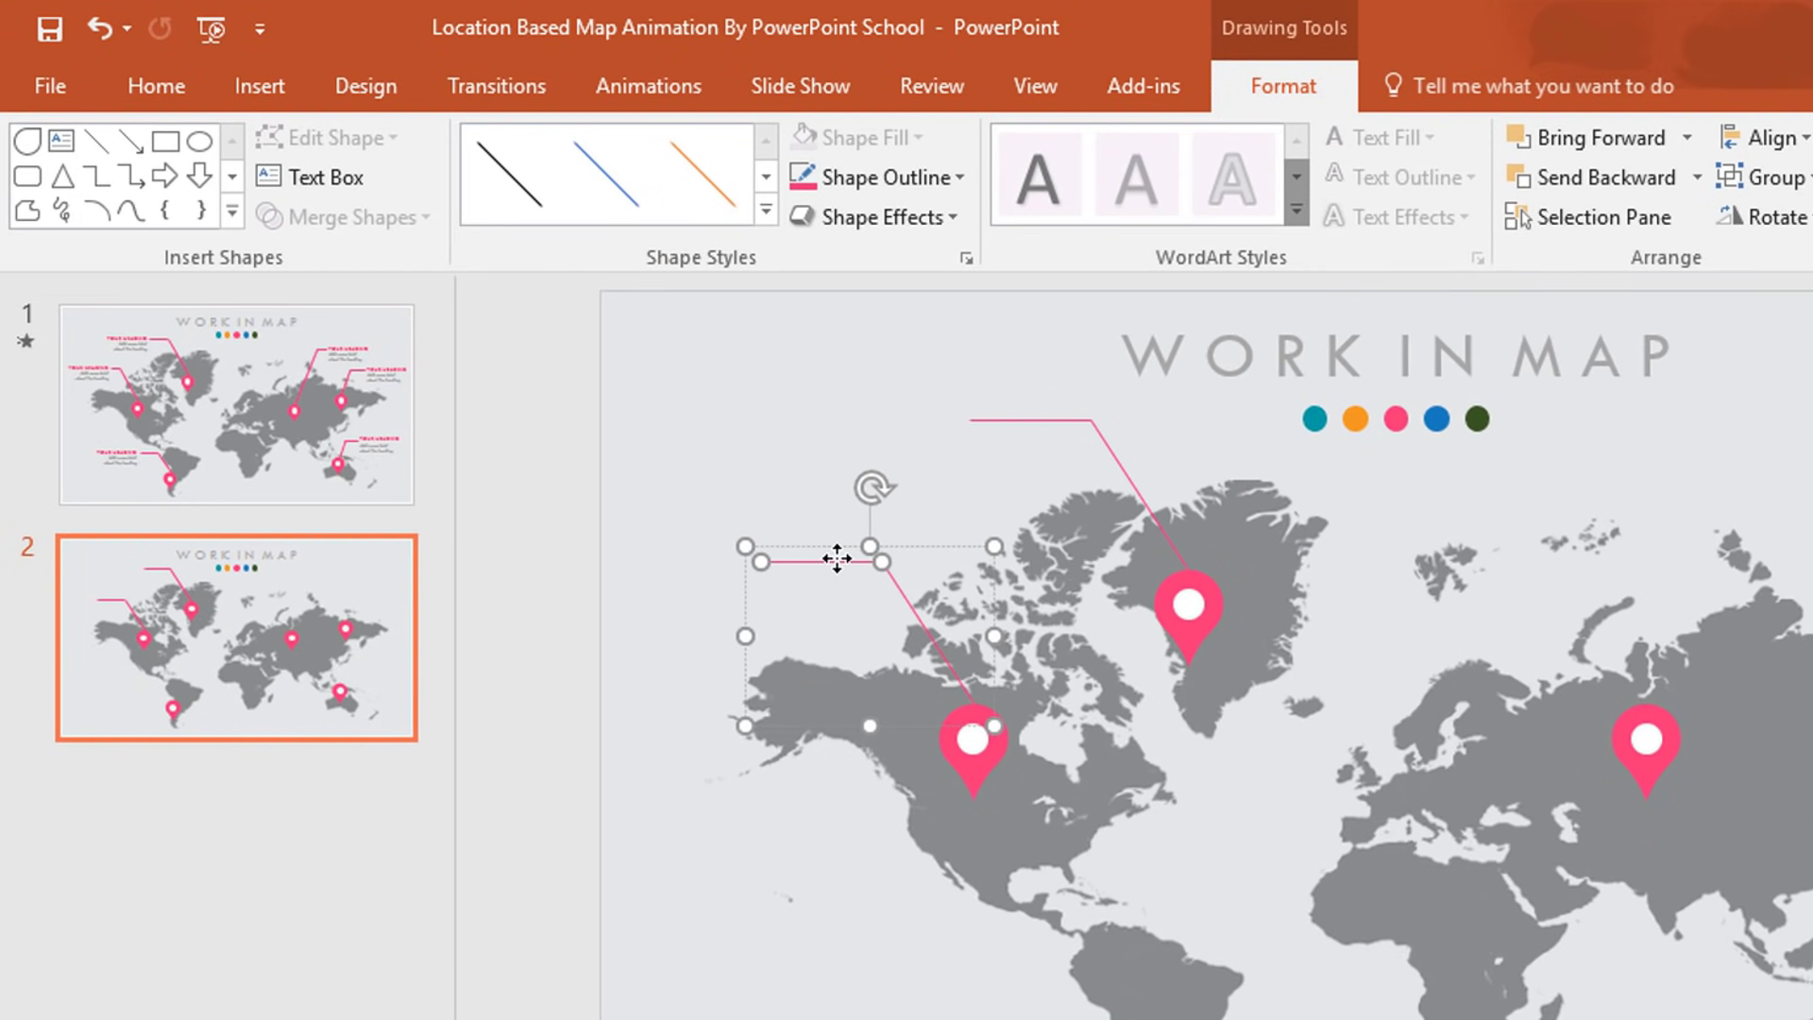
pyautogui.click(777, 566)
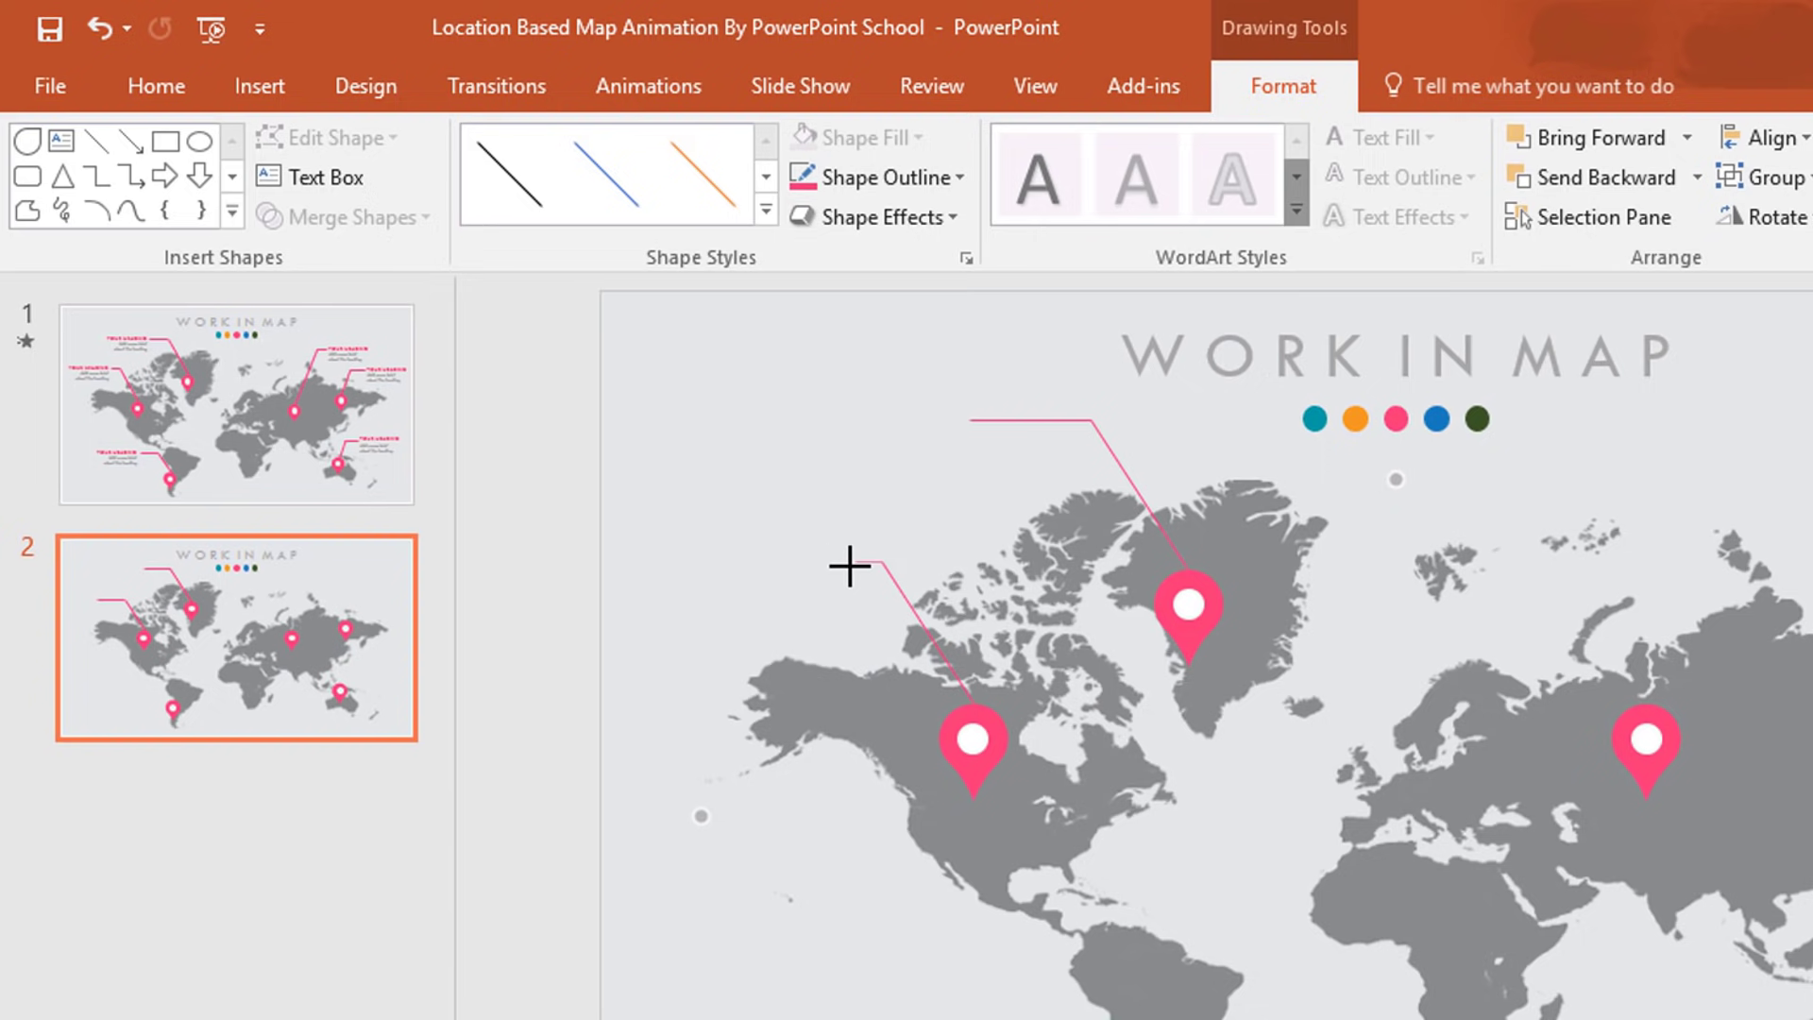
pyautogui.moveTo(850, 564); pyautogui.dragTo(851, 565)
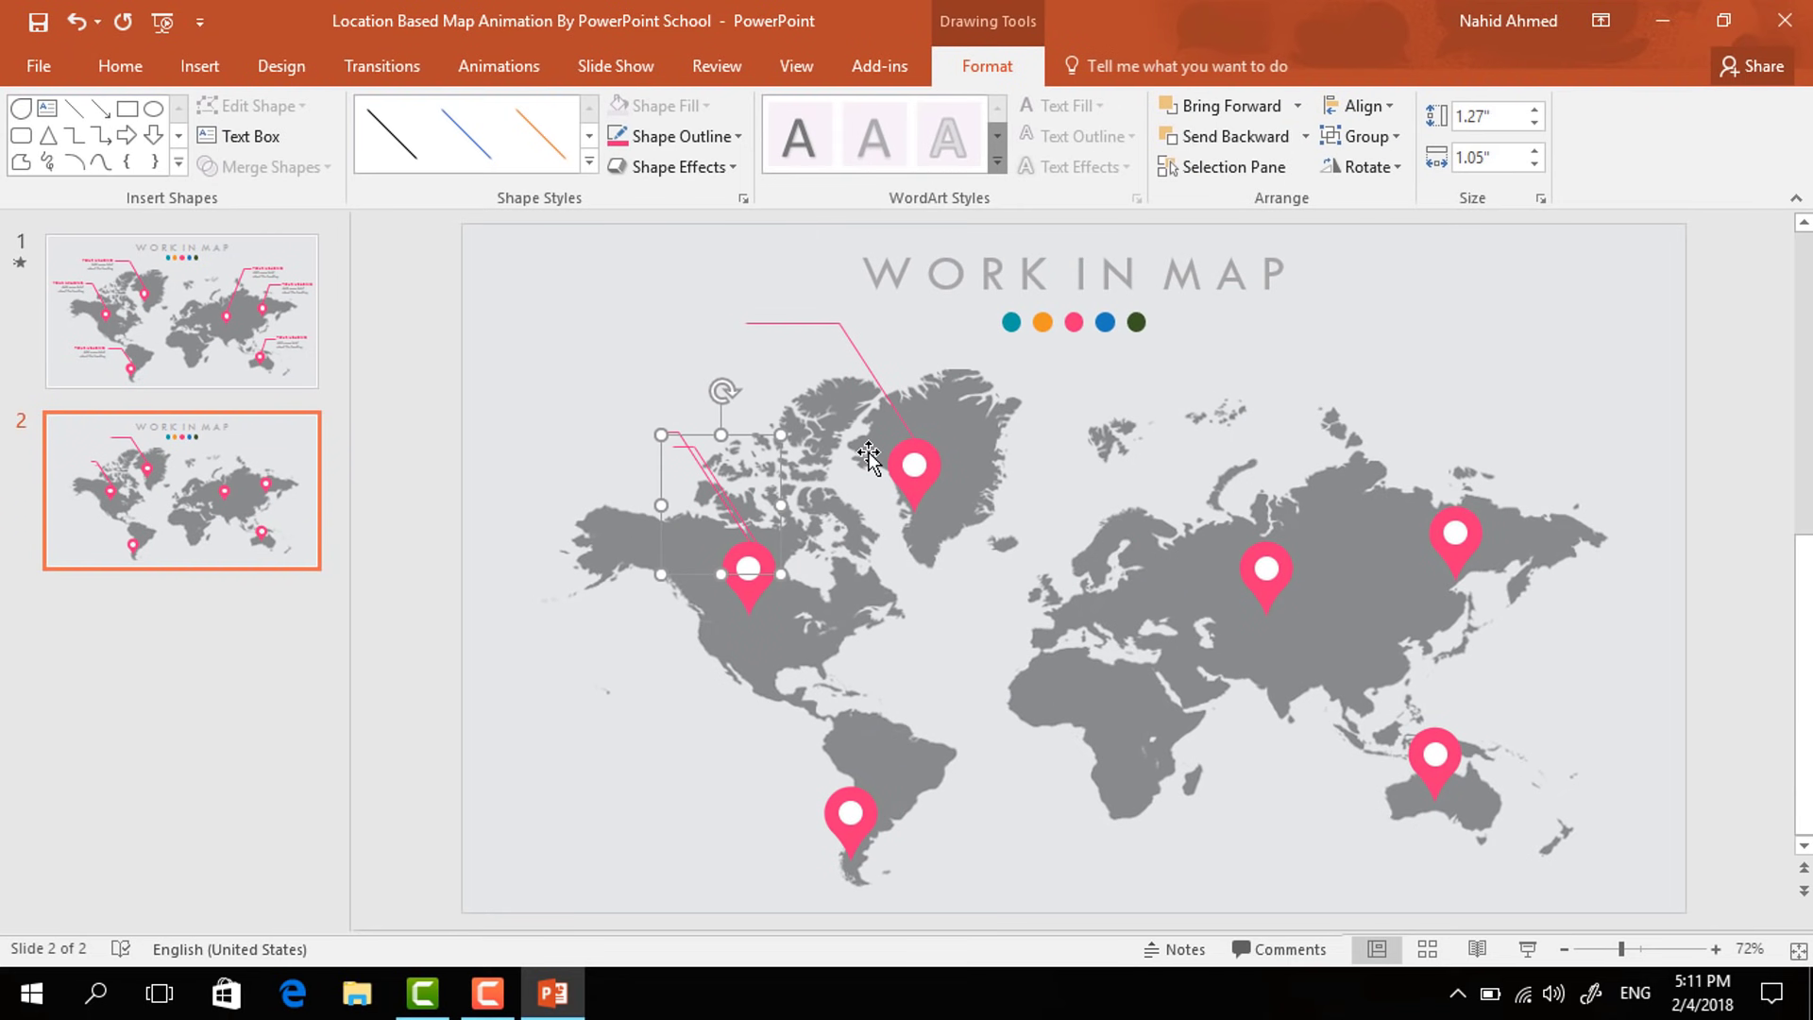
pyautogui.moveTo(734, 515); pyautogui.dragTo(768, 624)
pyautogui.moveTo(798, 694); pyautogui.dragTo(816, 732)
pyautogui.click(765, 676)
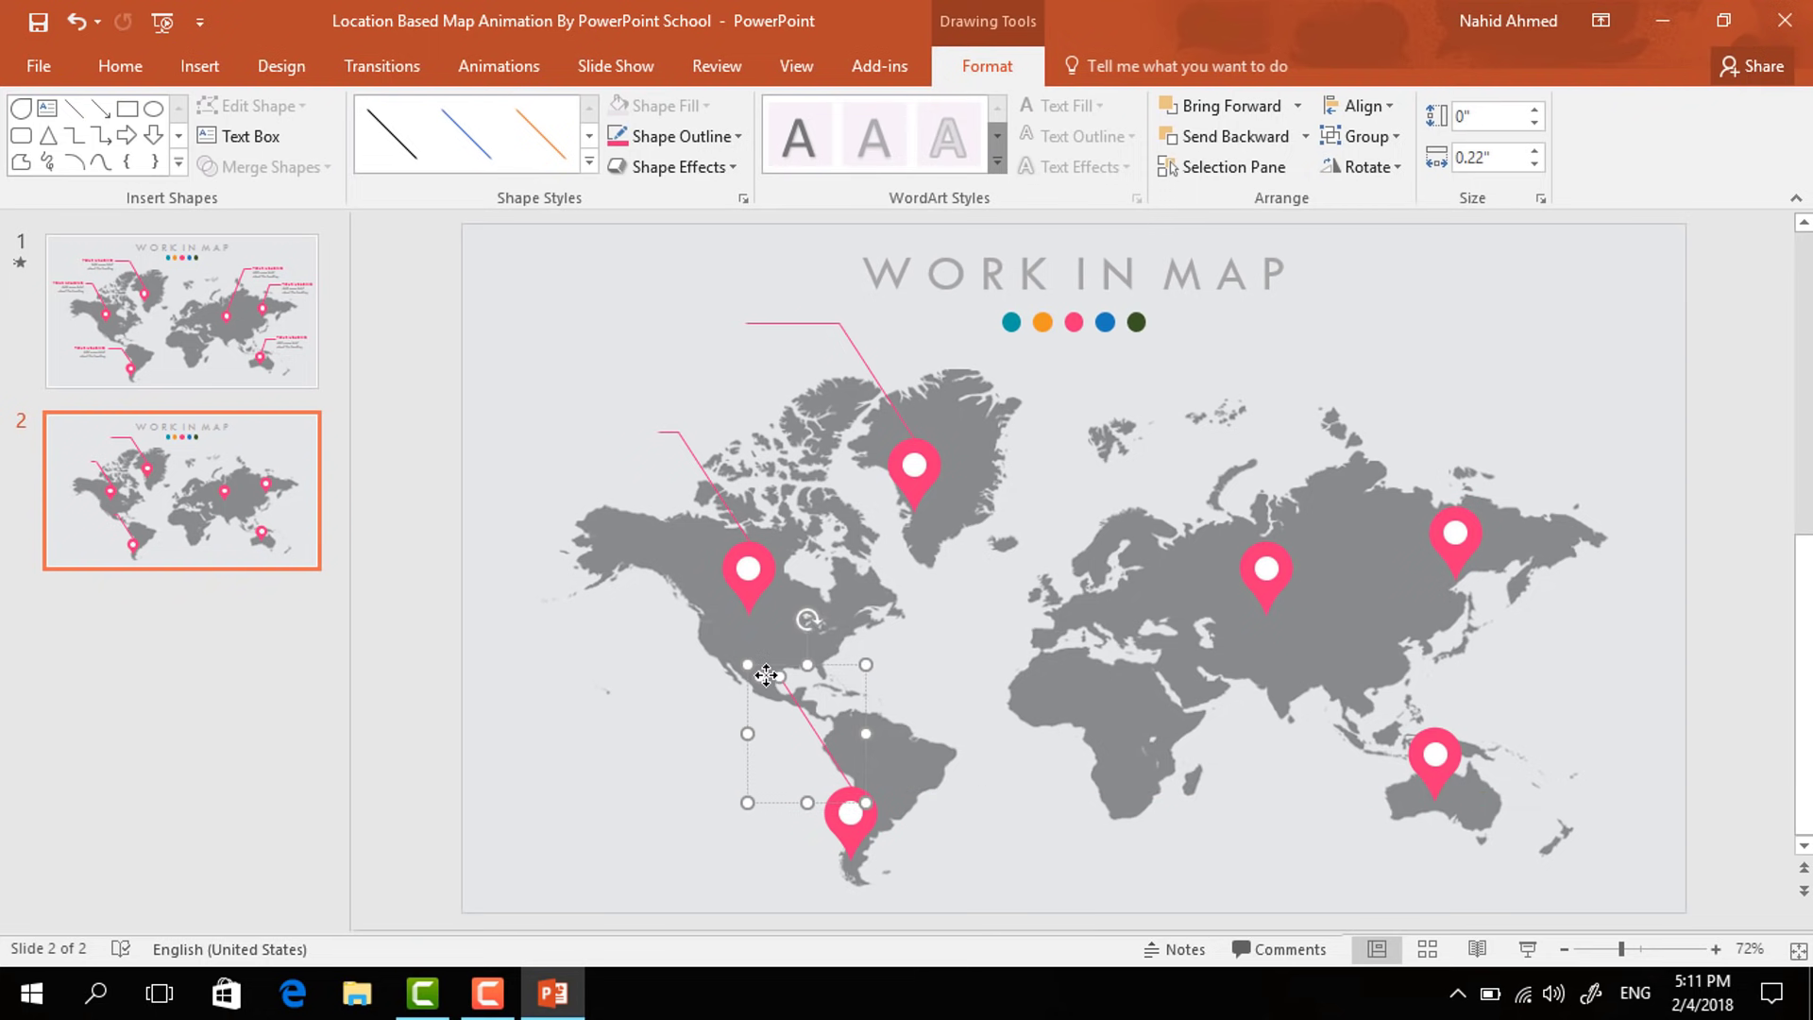
pyautogui.press('Escape')
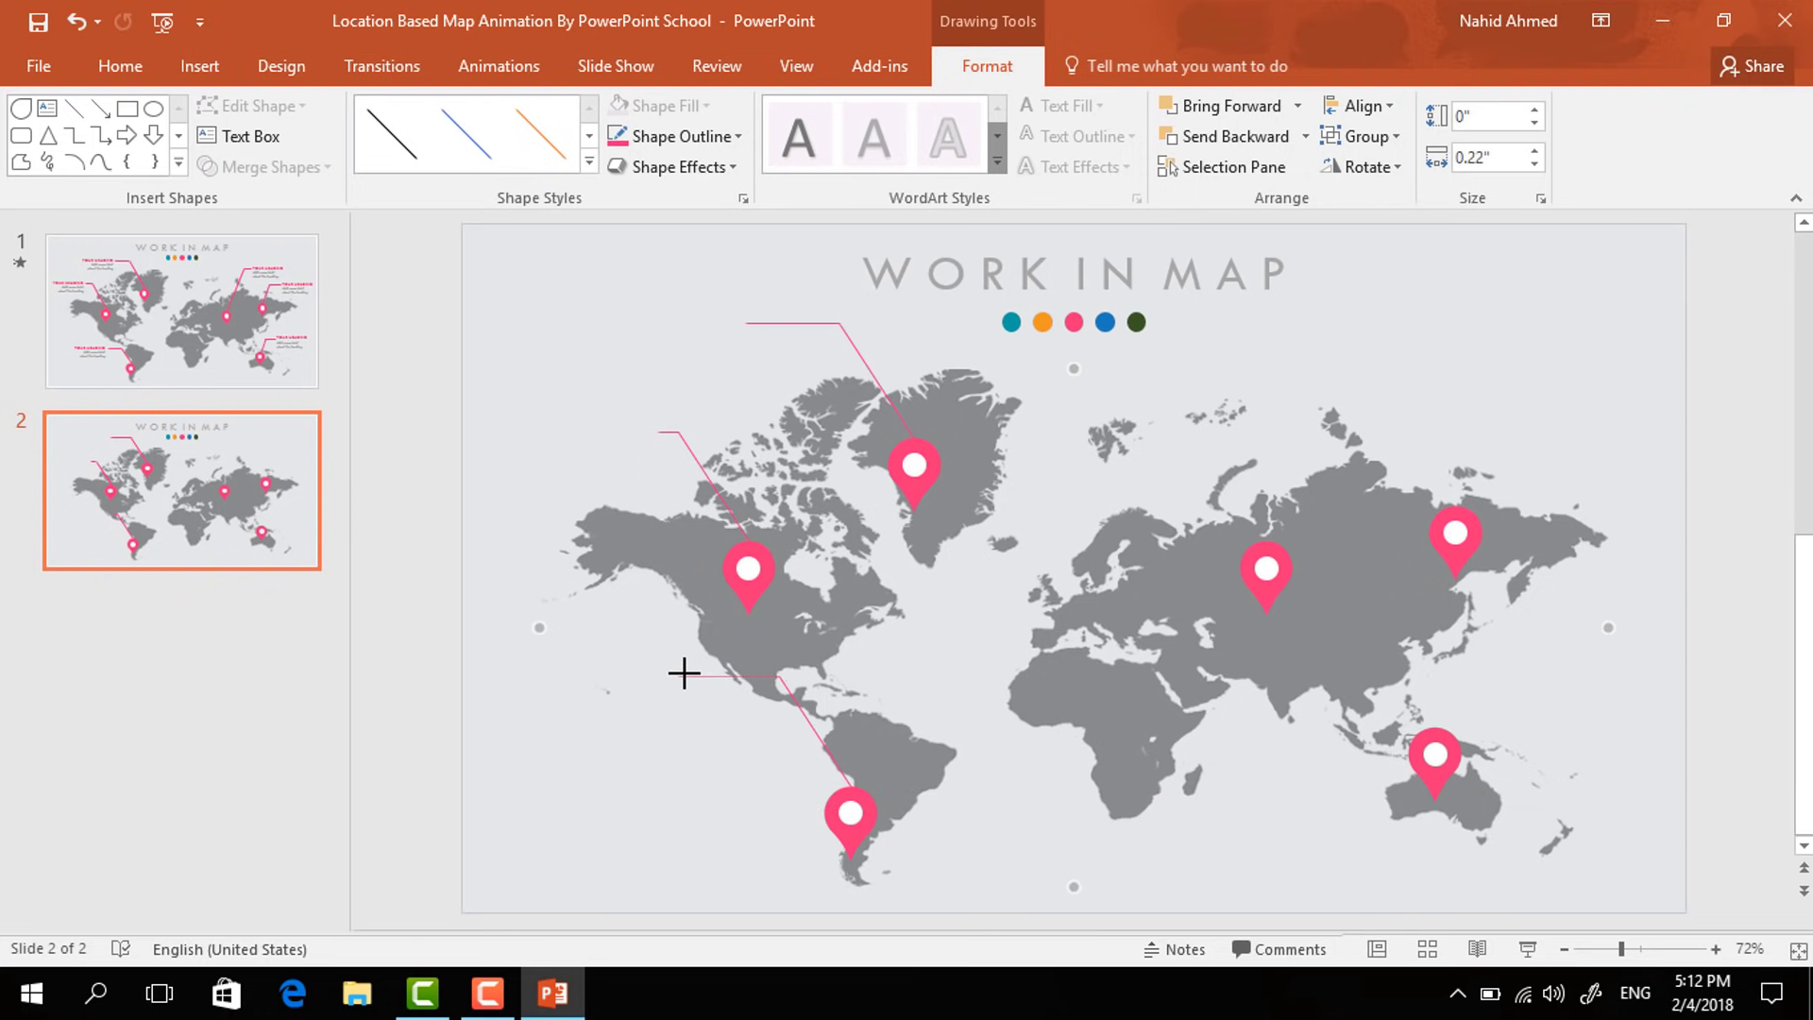
# - Duplicate the South America callout lines and move the copy to the Russia pin
pyautogui.moveTo(683, 672); pyautogui.dragTo(866, 803)
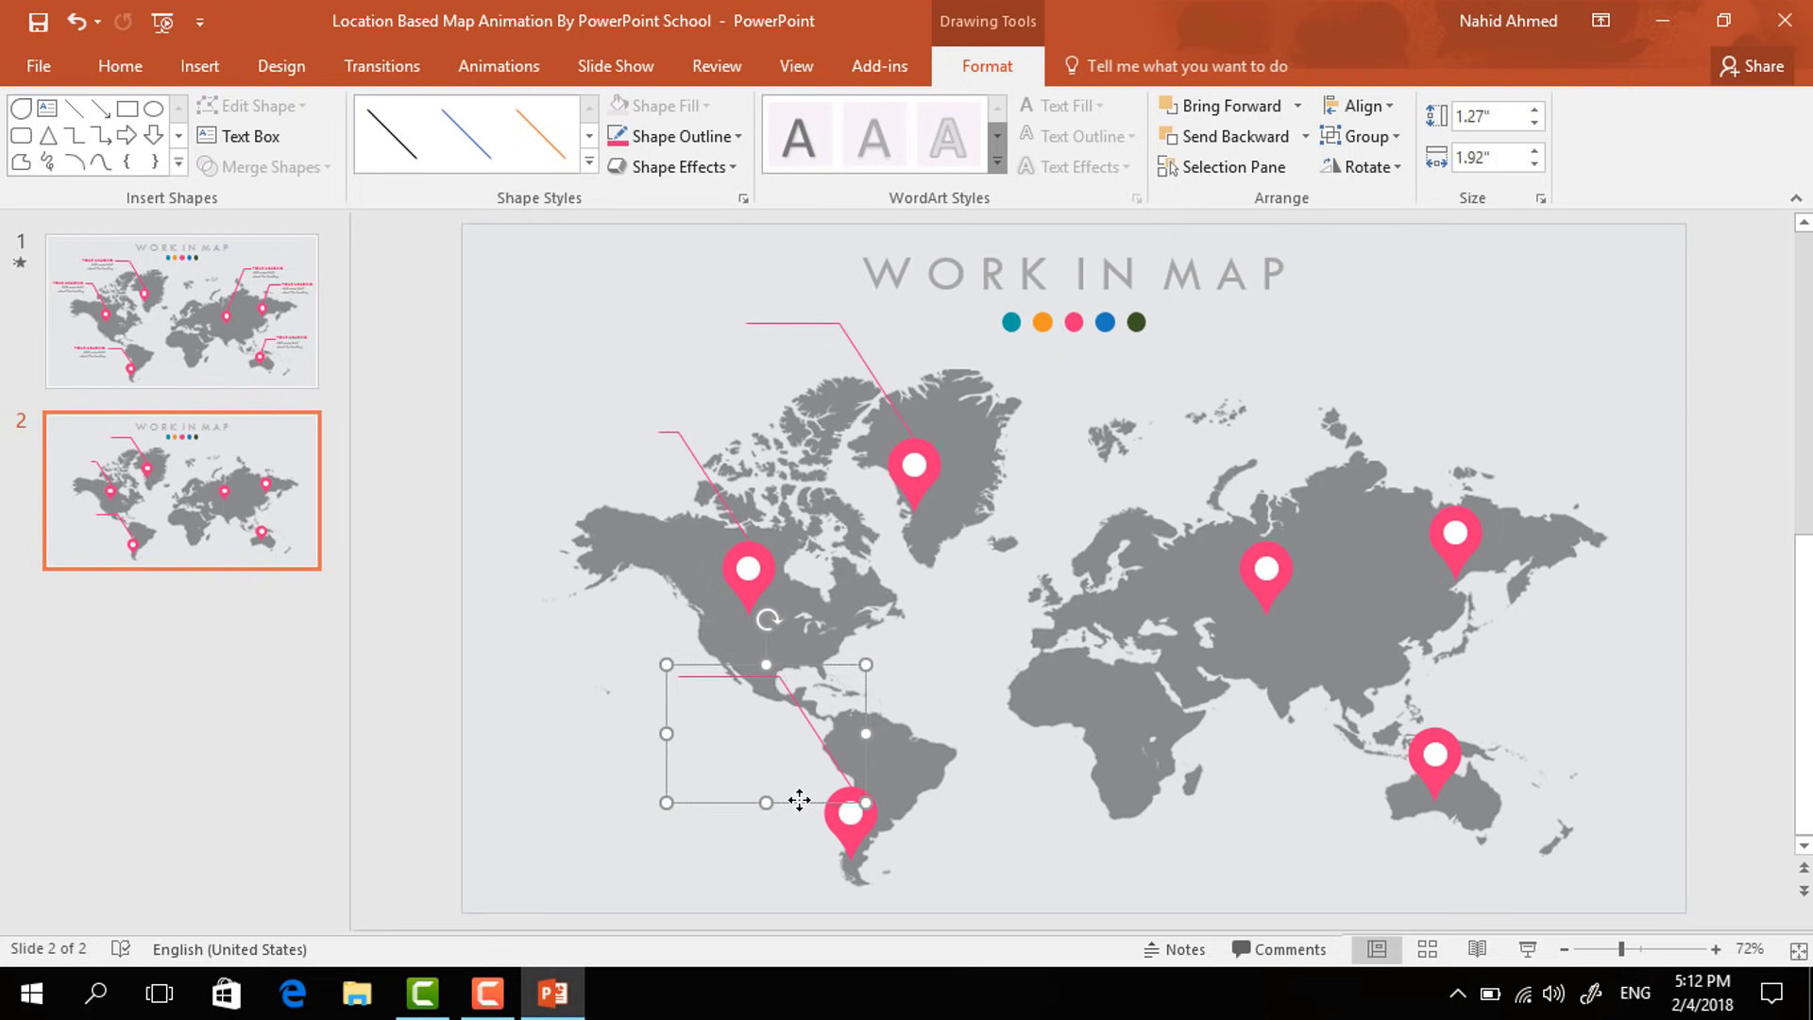
pyautogui.hotkey('ctrl', 'z')
pyautogui.hotkey('ctrl', 'd')
pyautogui.moveTo(830, 721); pyautogui.dragTo(1231, 469)
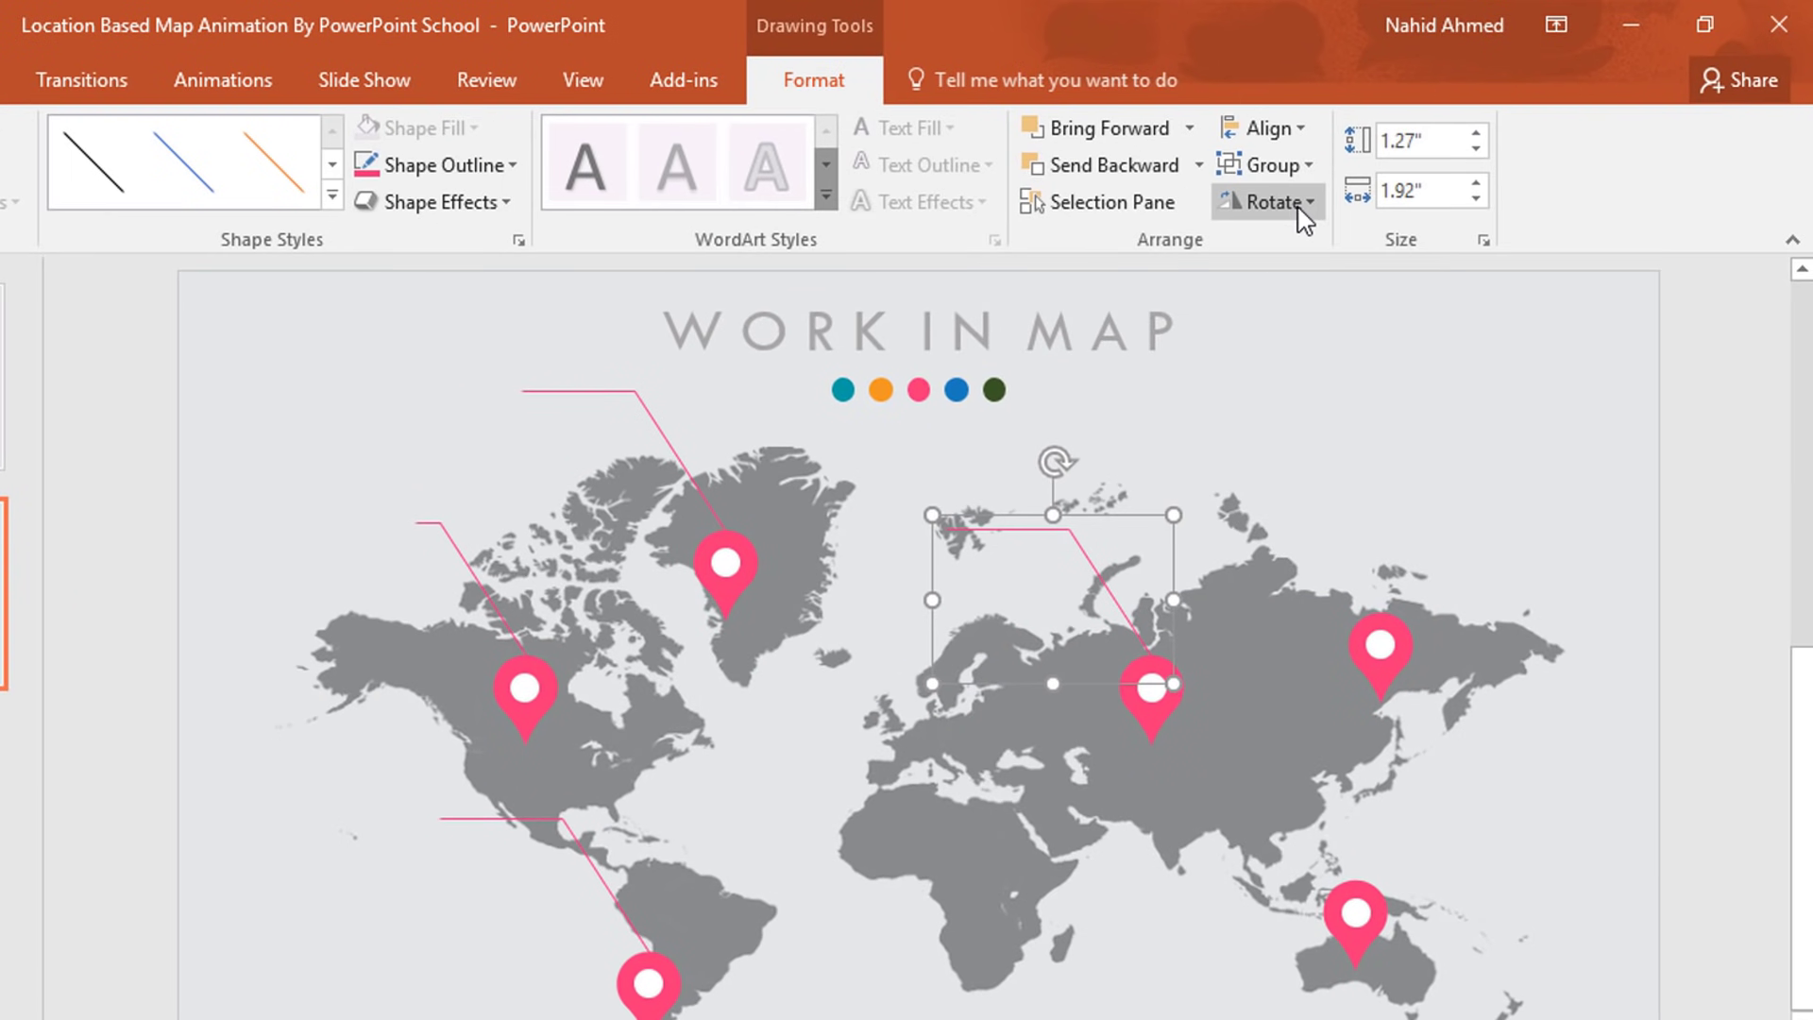
# - Flip the copied callout horizontally and extend its diagonal and horizontal lines
pyautogui.click(1388, 170)
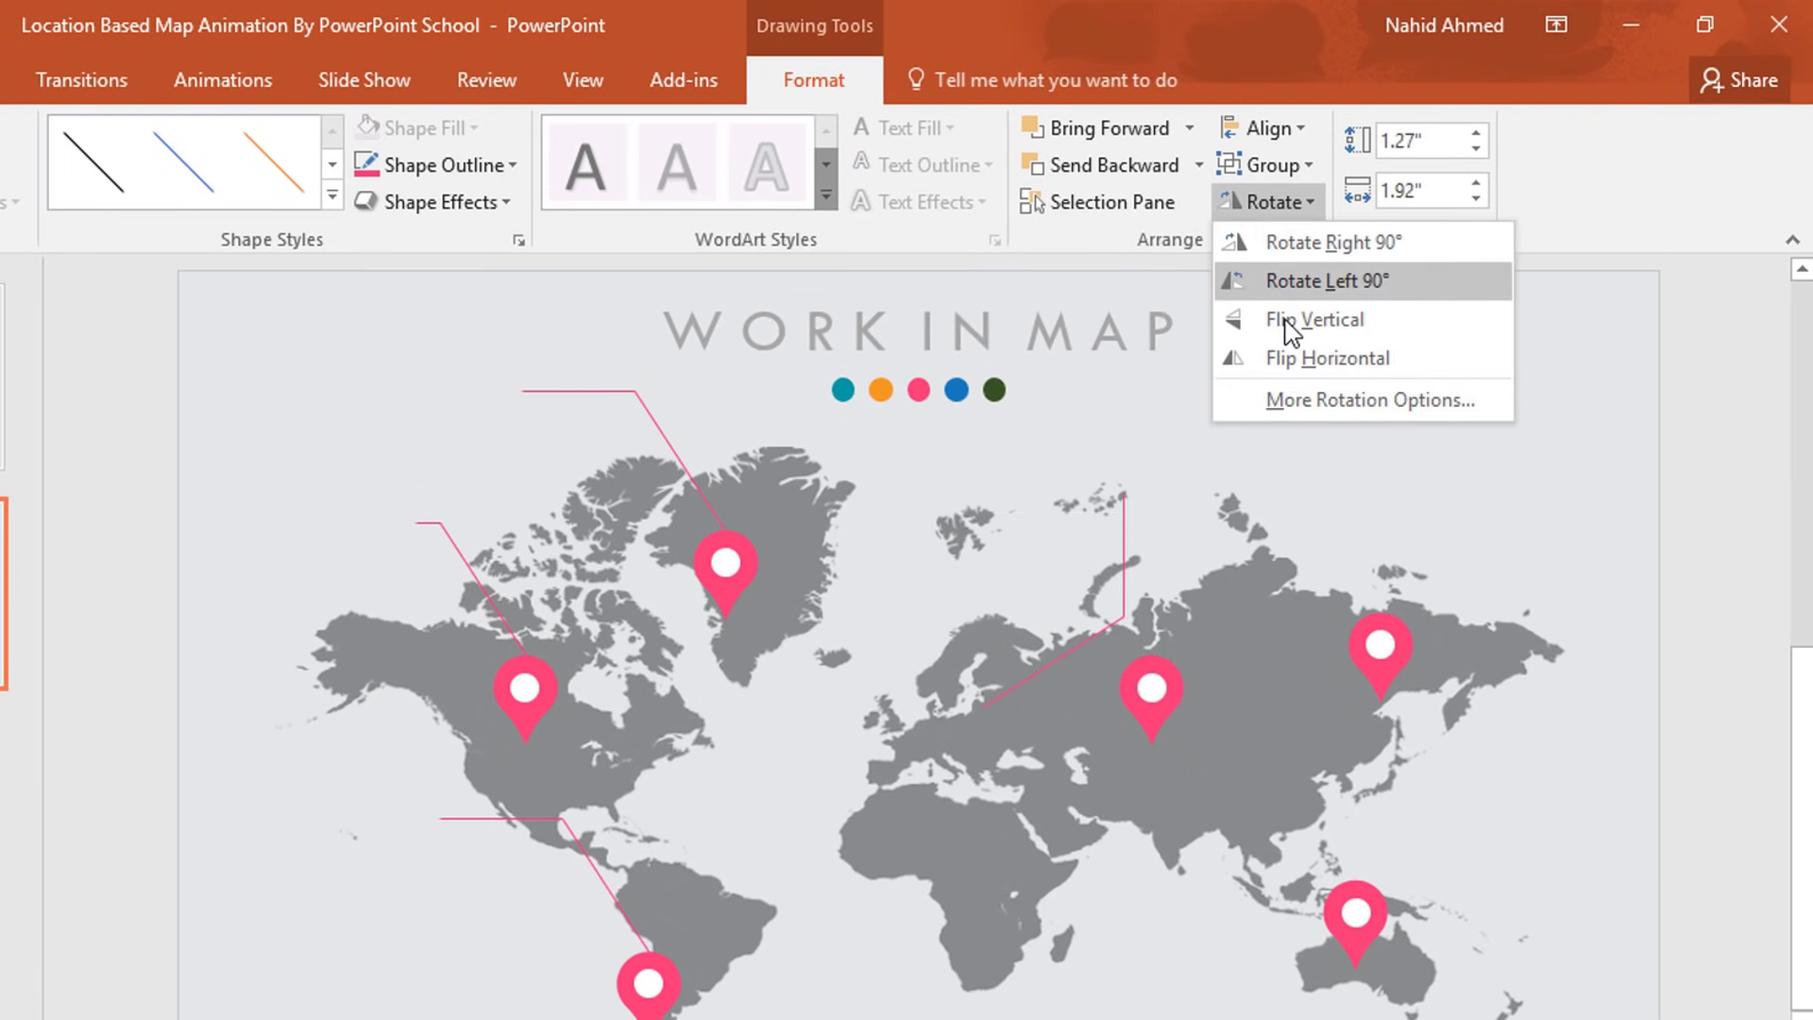
pyautogui.click(1306, 370)
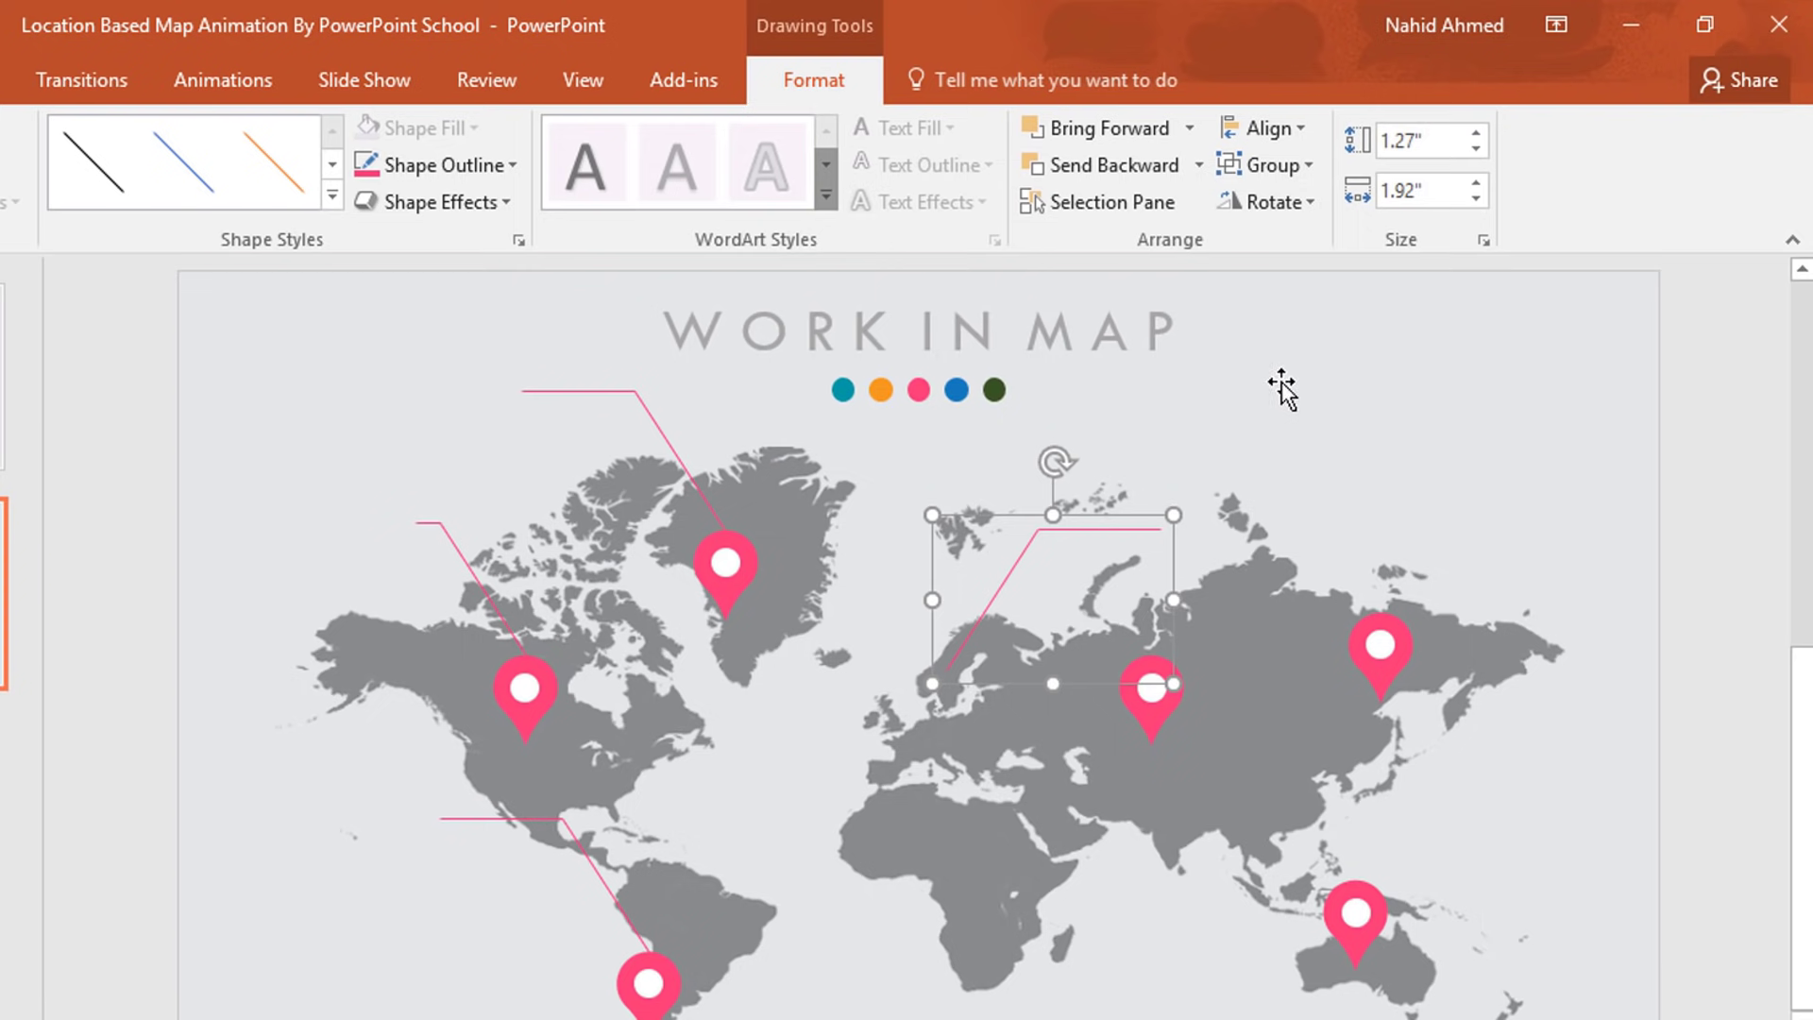
pyautogui.moveTo(1005, 592); pyautogui.dragTo(1197, 582)
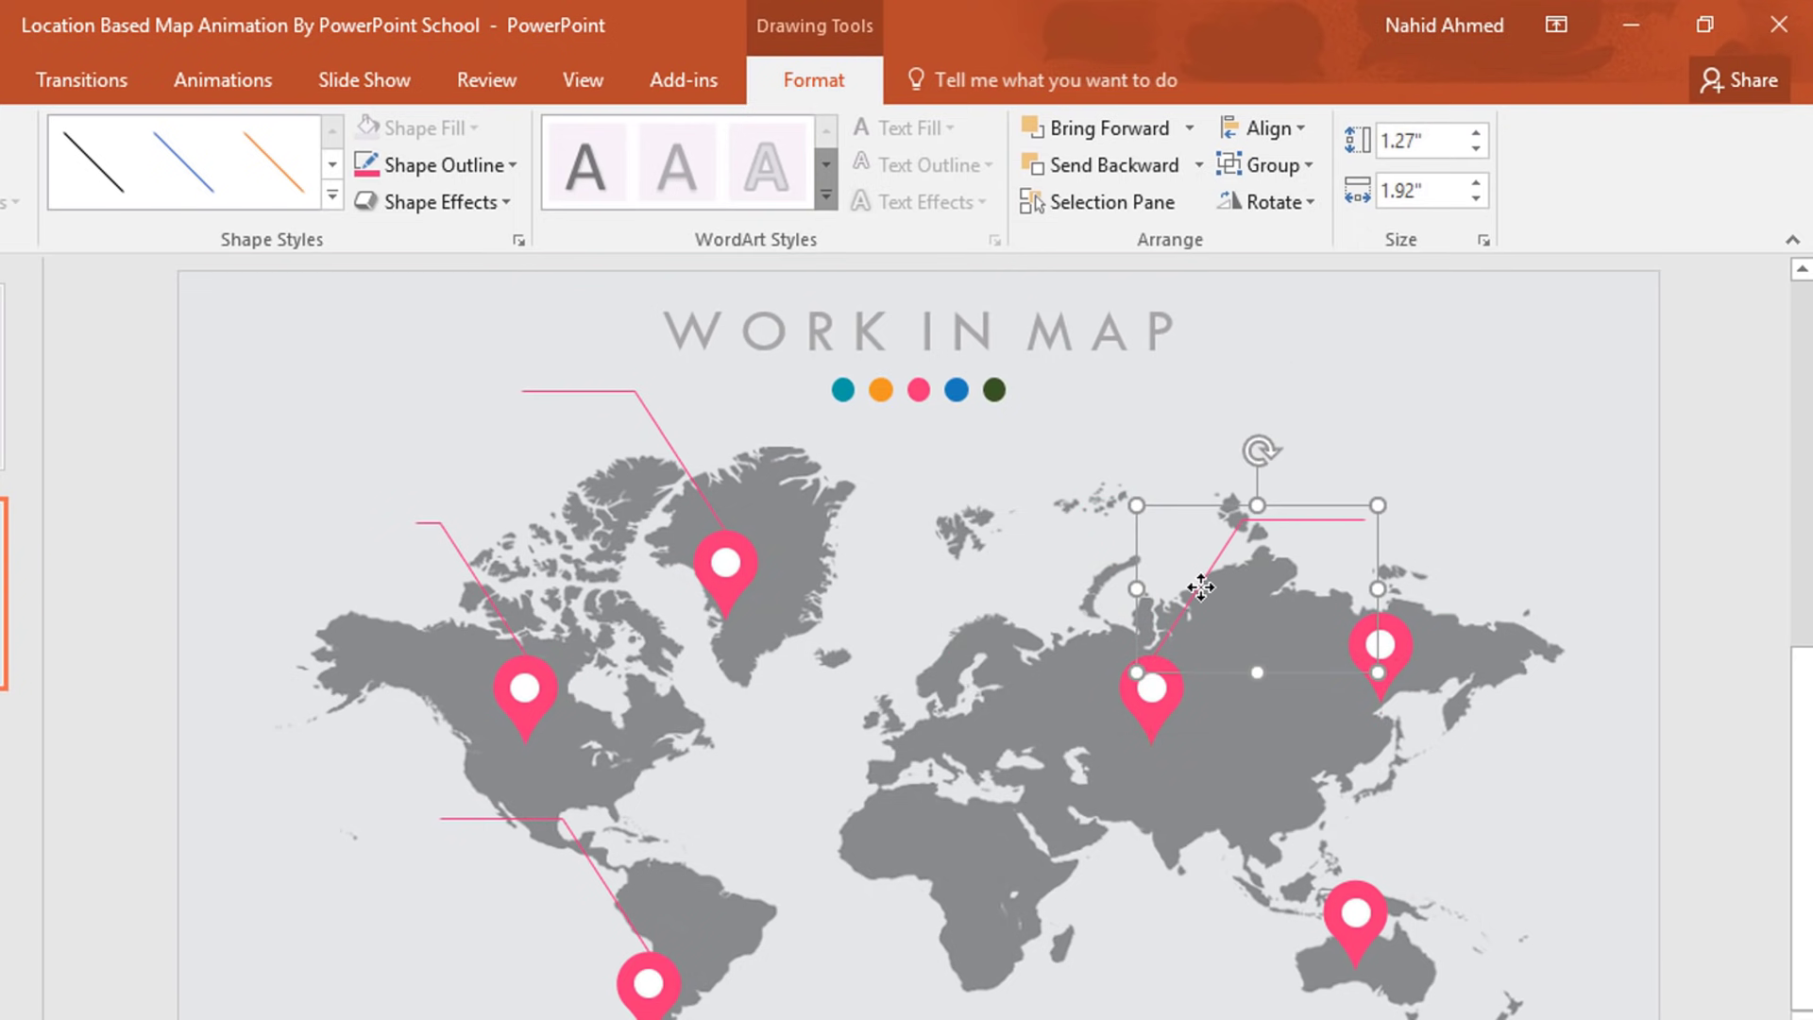
pyautogui.click(1236, 533)
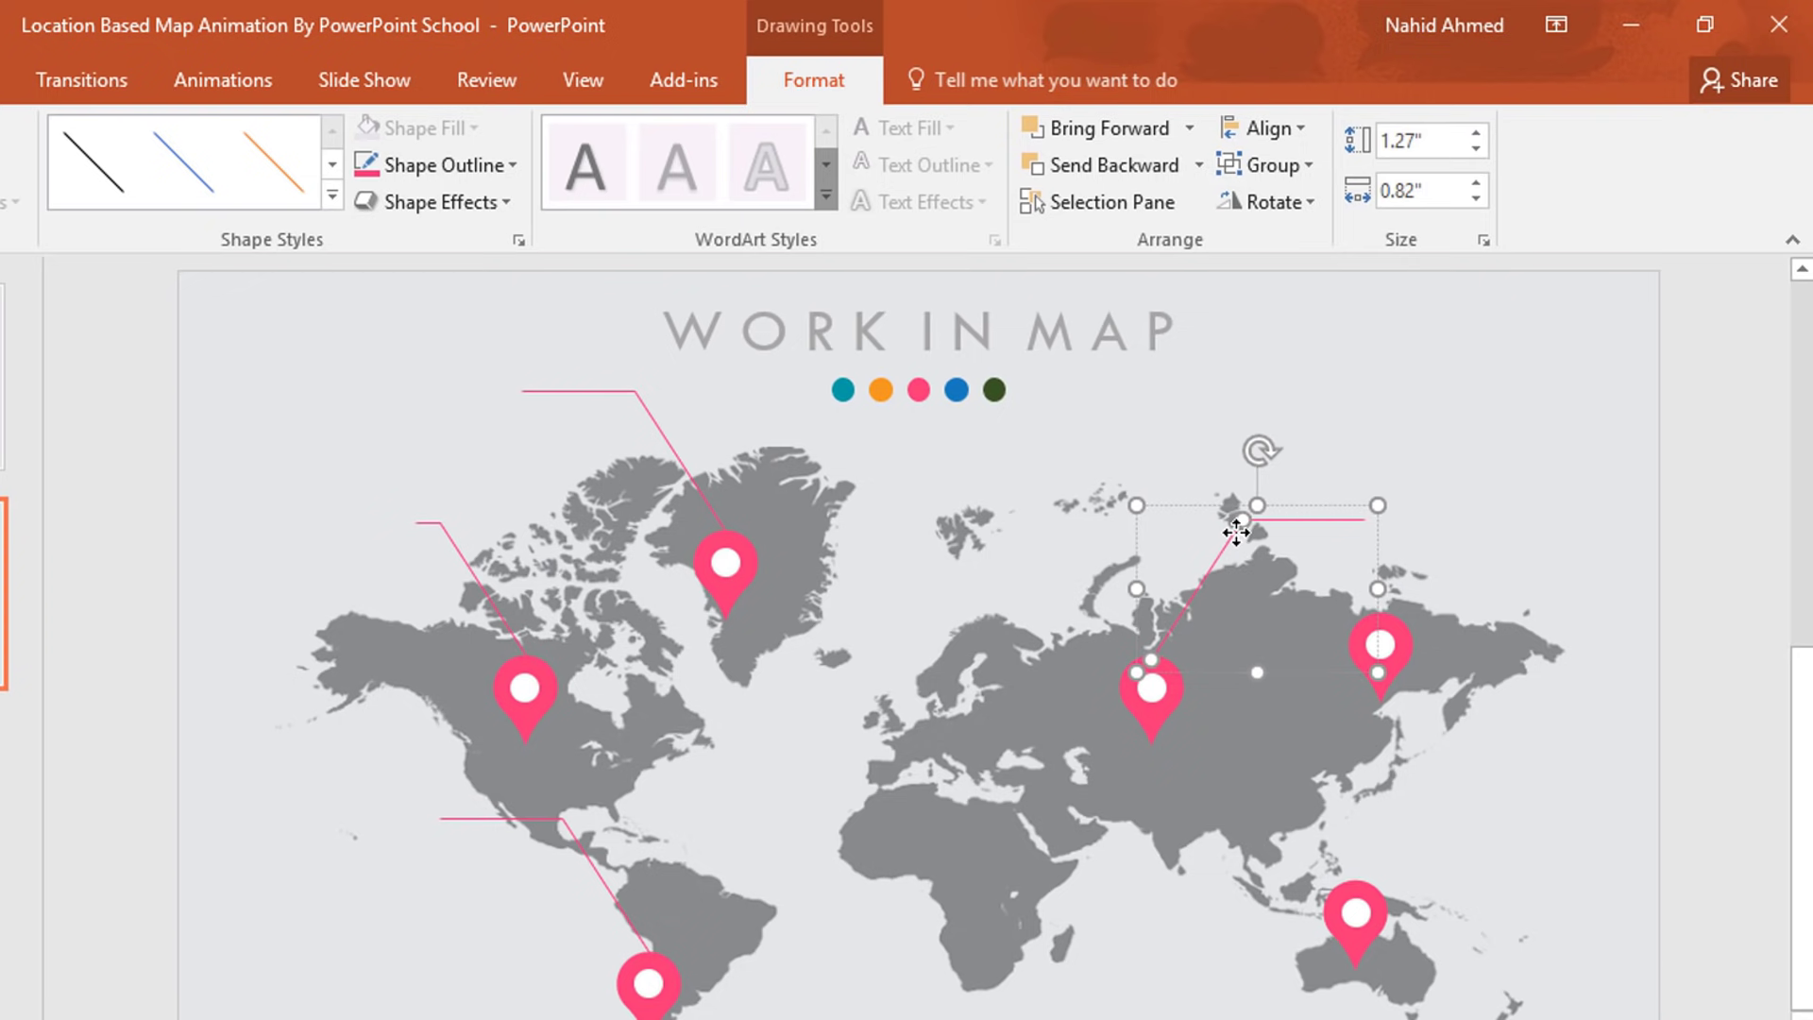
pyautogui.moveTo(1246, 514); pyautogui.dragTo(1309, 405)
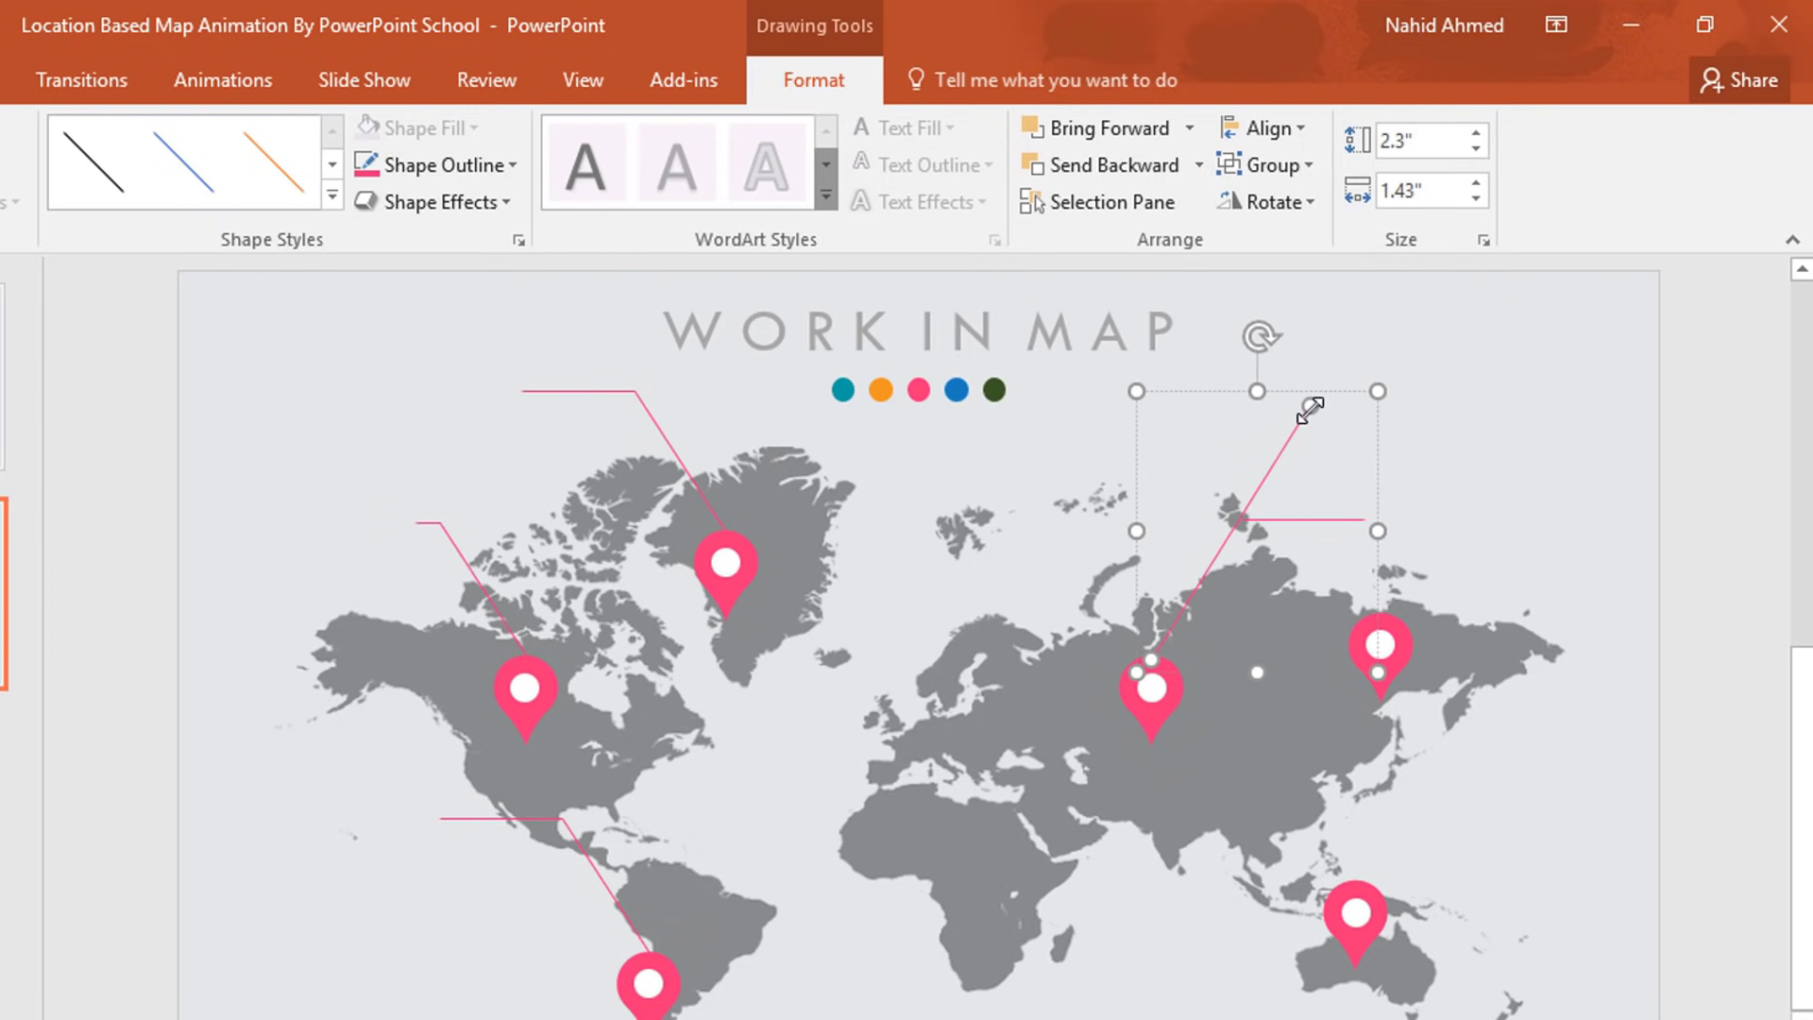
pyautogui.moveTo(1284, 519); pyautogui.dragTo(1370, 406)
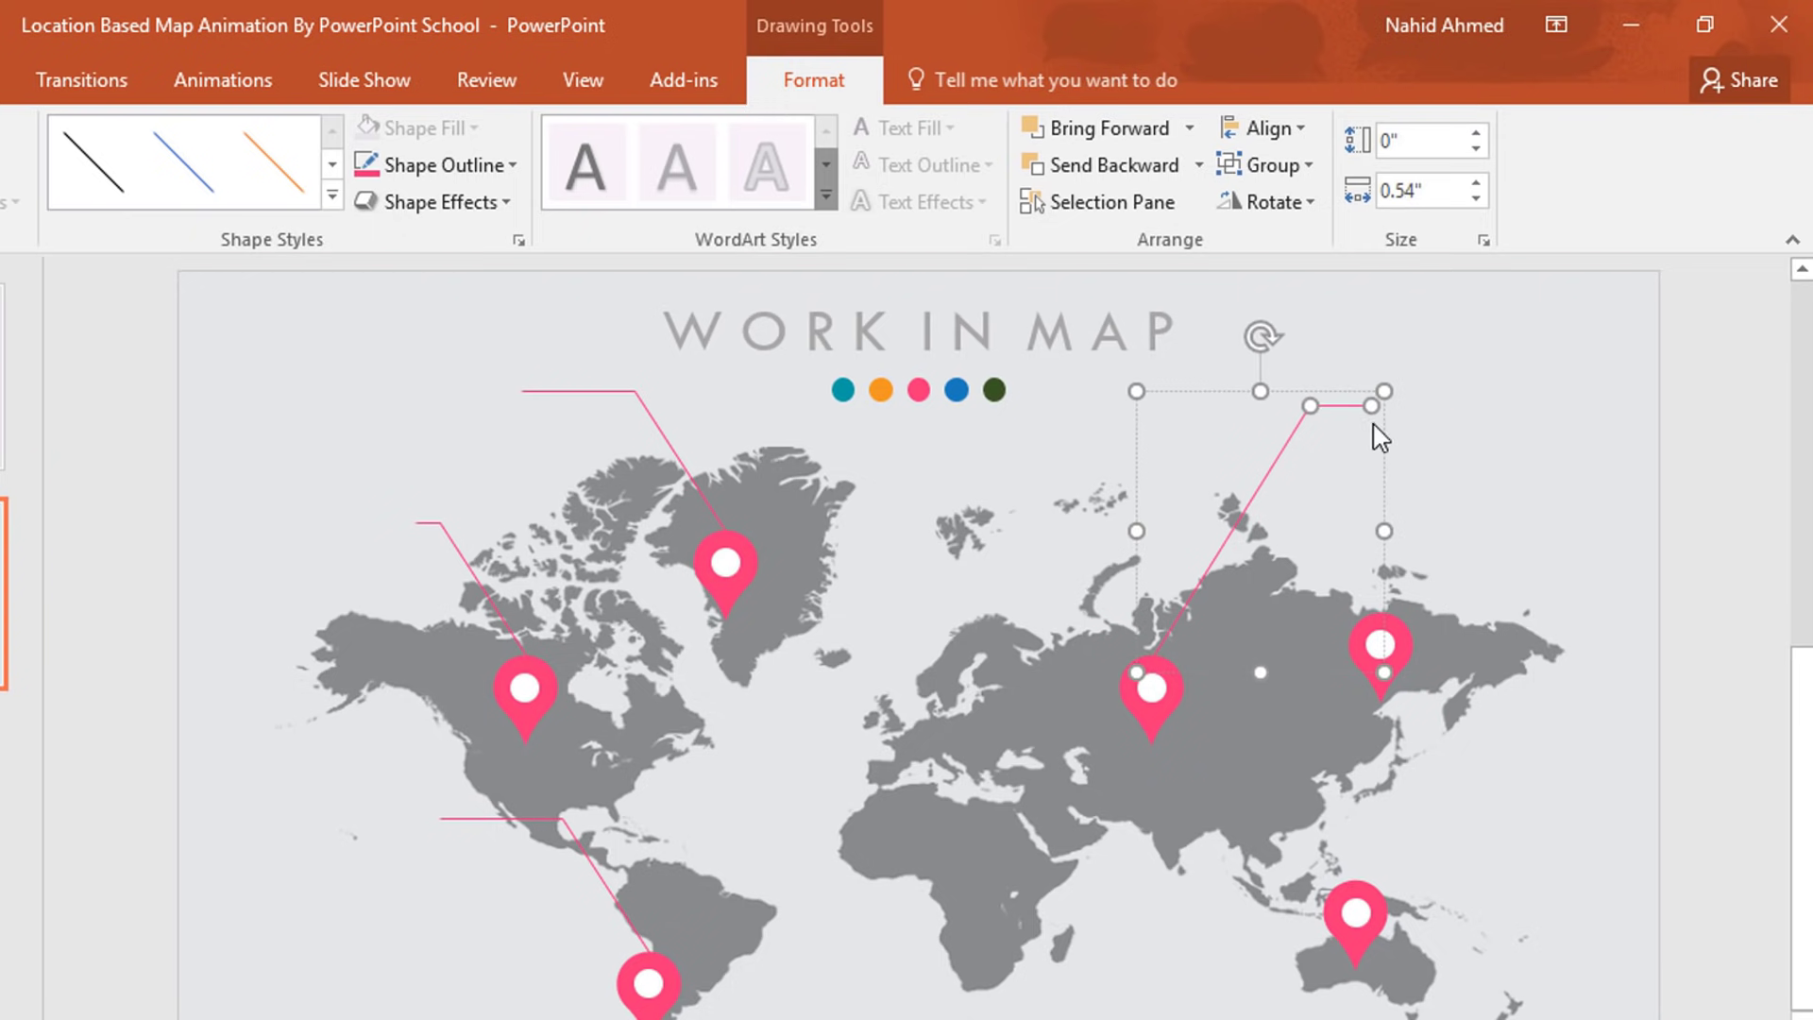
# - Place the callout at the Siberia pin, shorten it, and copy it to the Australia pin
pyautogui.click(1133, 472)
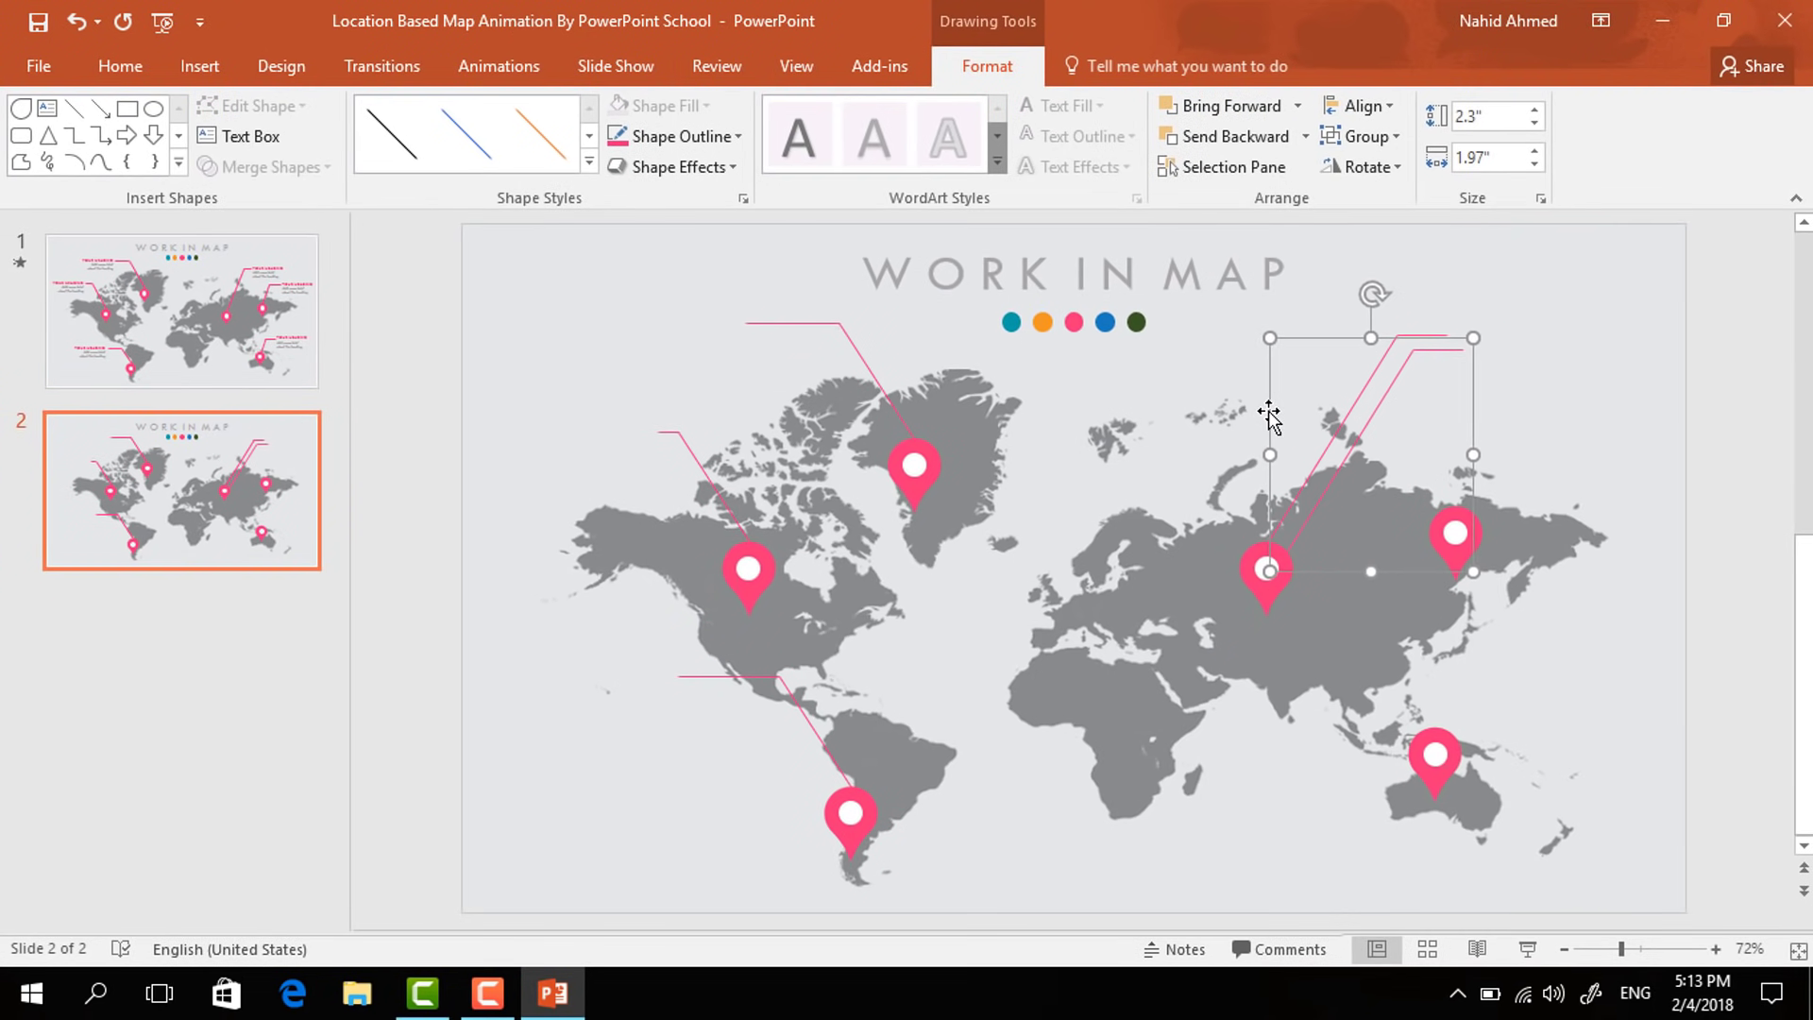
pyautogui.moveTo(1134, 472); pyautogui.dragTo(1357, 438)
pyautogui.moveTo(1440, 362); pyautogui.dragTo(1440, 361)
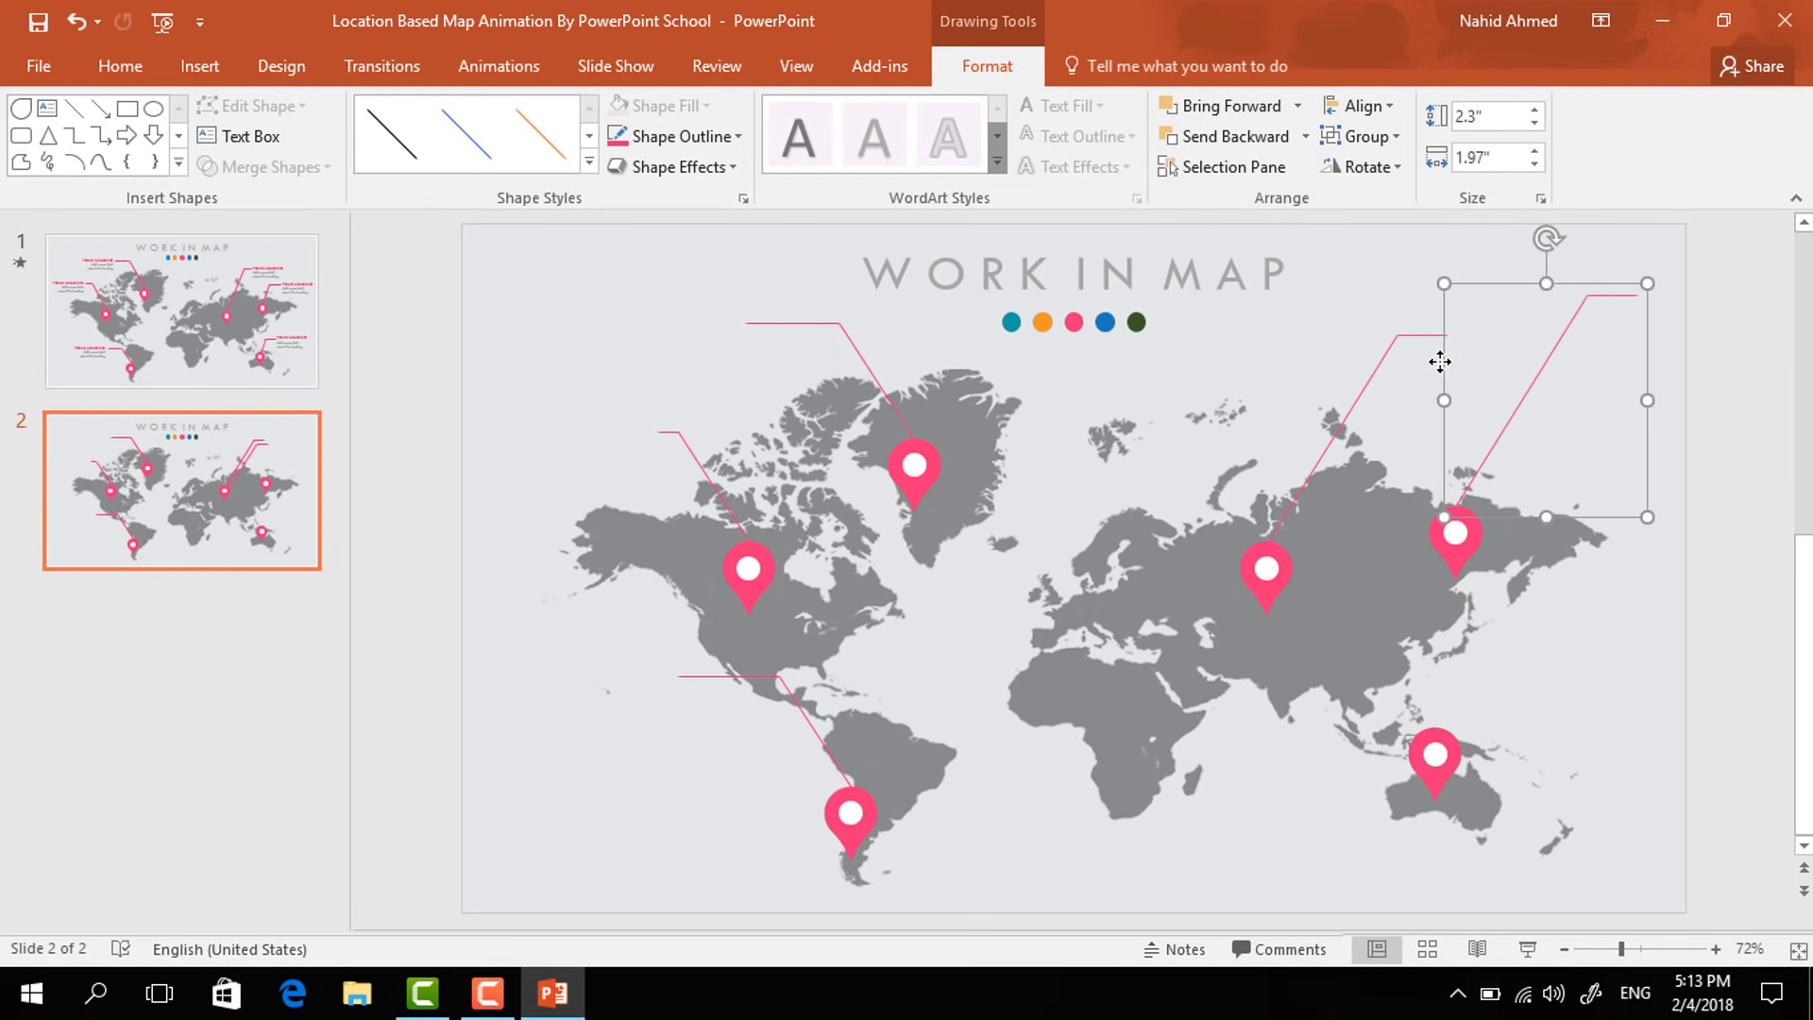
pyautogui.click(1528, 383)
pyautogui.moveTo(1586, 296); pyautogui.dragTo(1539, 436)
pyautogui.click(1467, 510)
pyautogui.moveTo(1468, 510); pyautogui.dragTo(1446, 730)
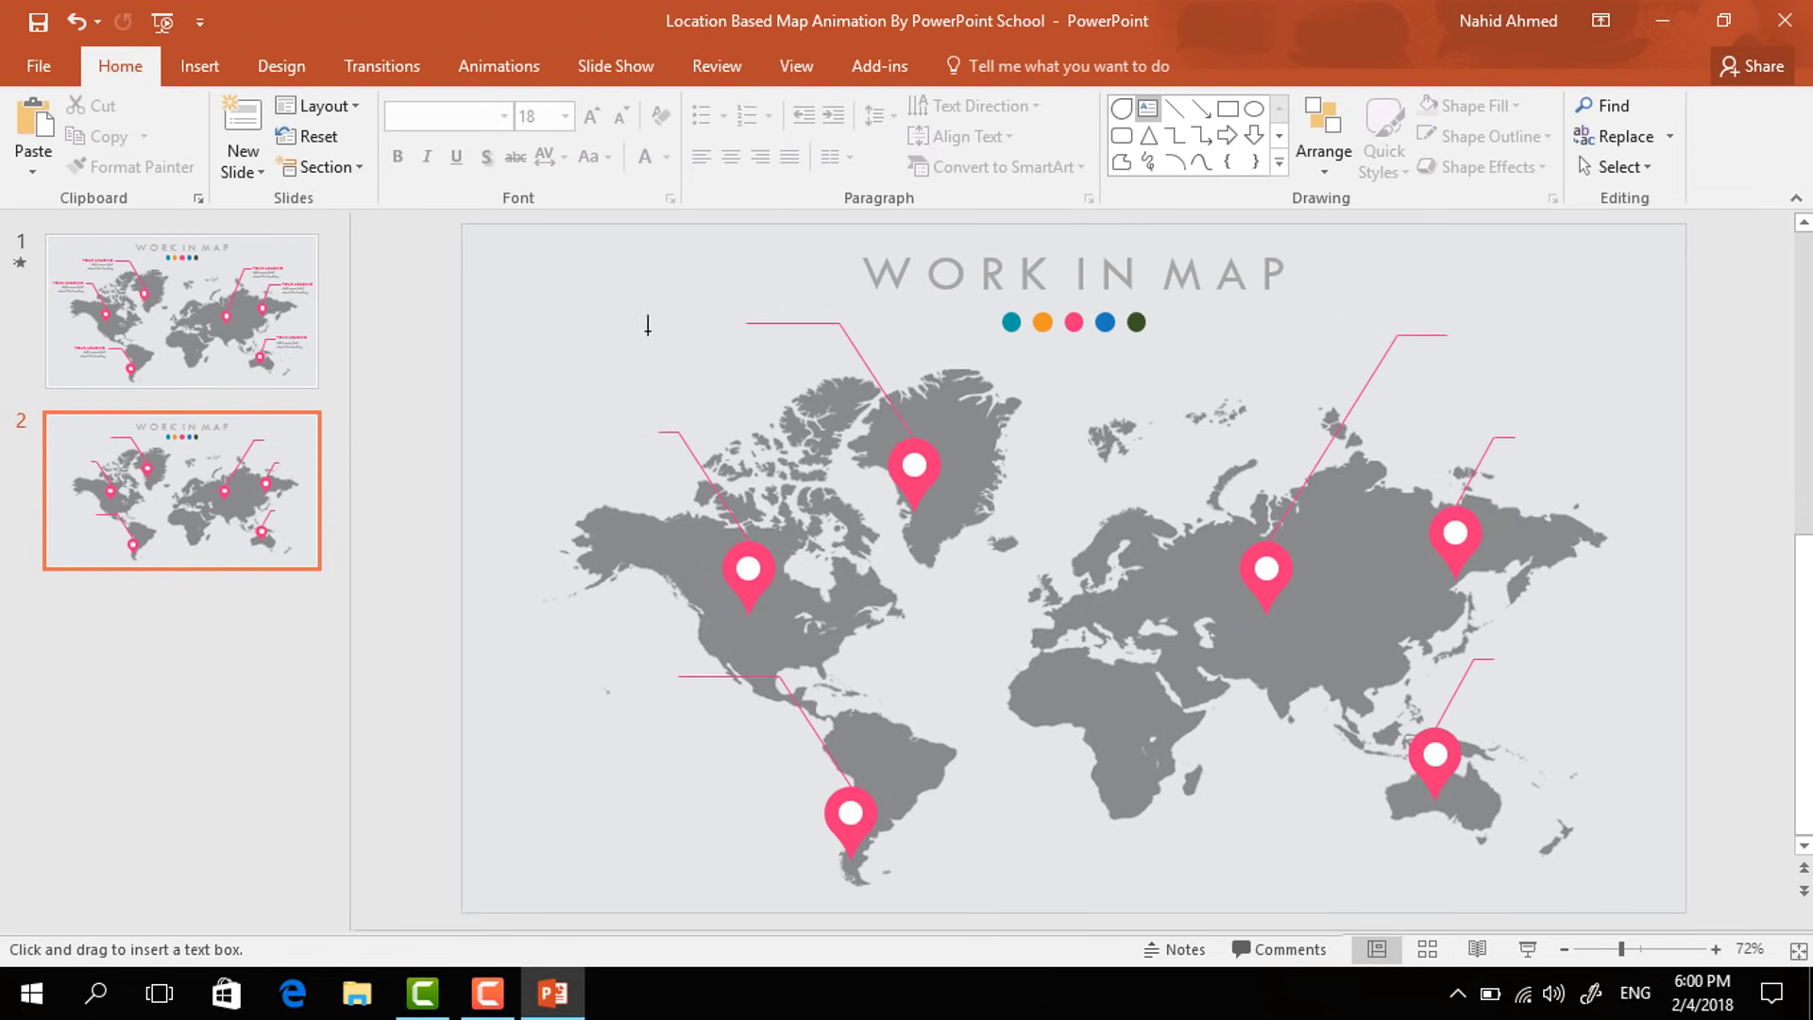
# - Add a 'YOUR HEADING' text box at the upper left in Tw Cen MT
pyautogui.moveTo(541, 296); pyautogui.dragTo(707, 345)
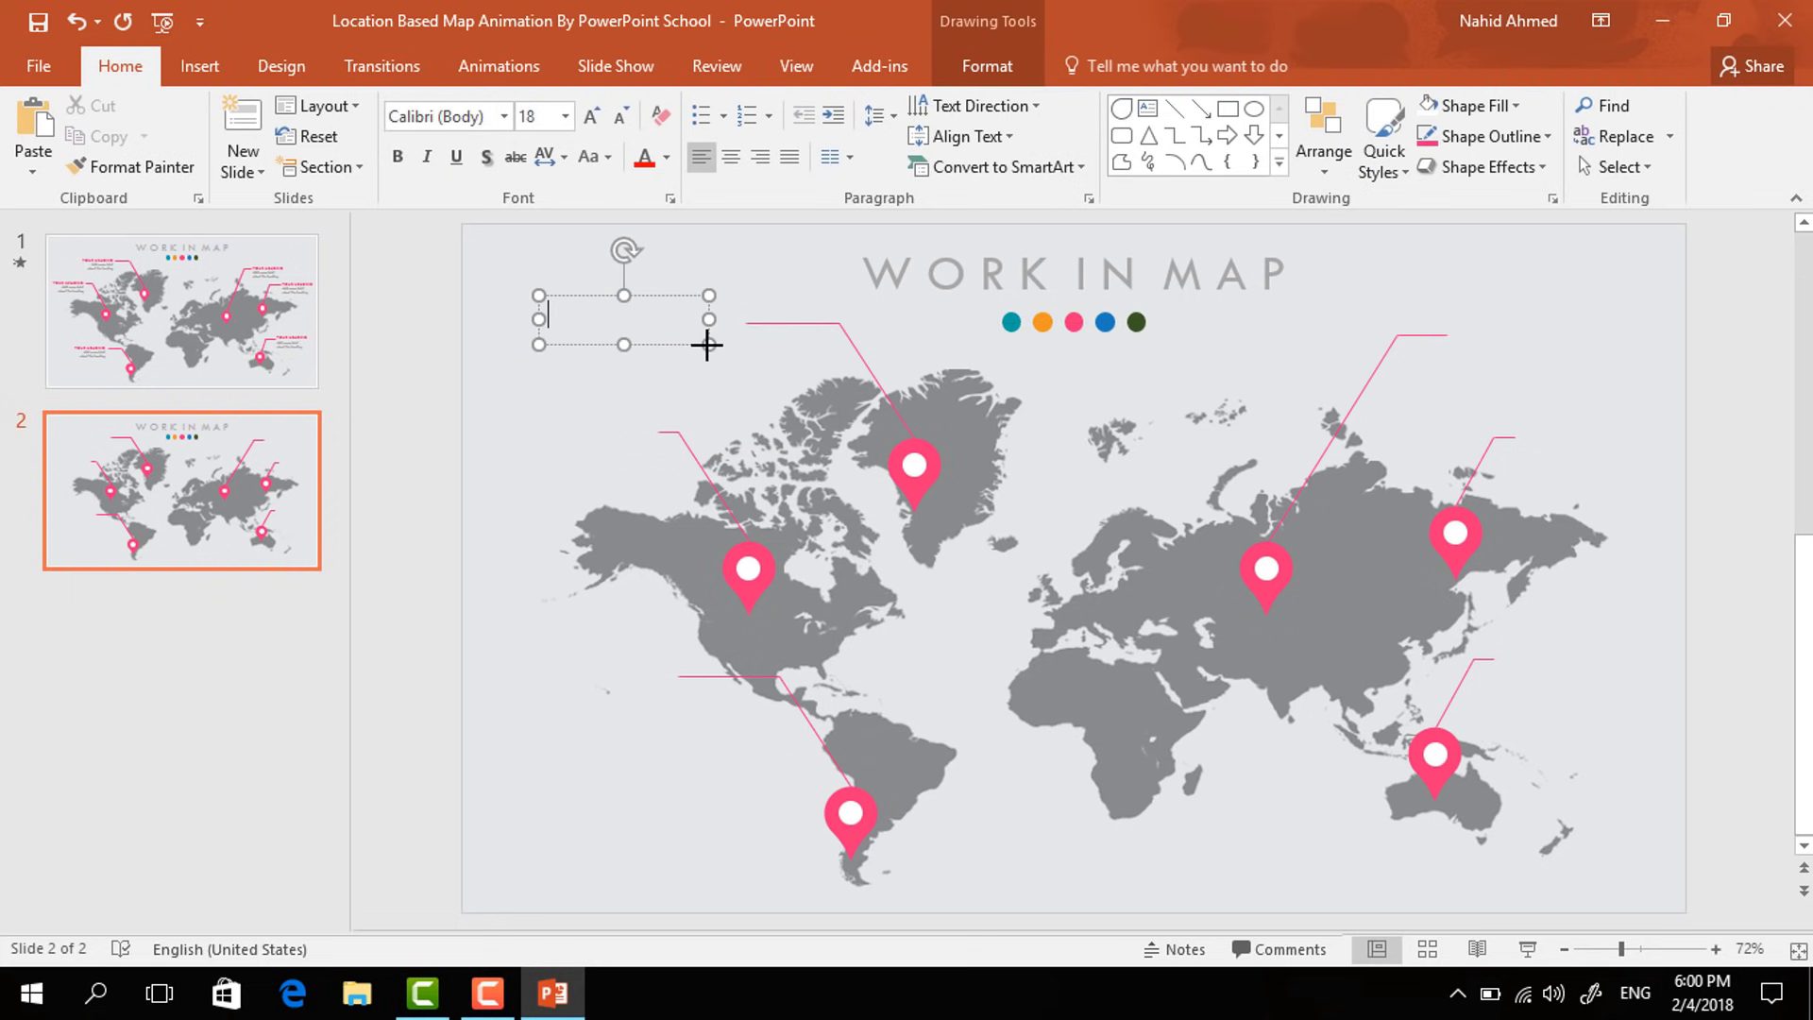
pyautogui.write('YOUR HEA')
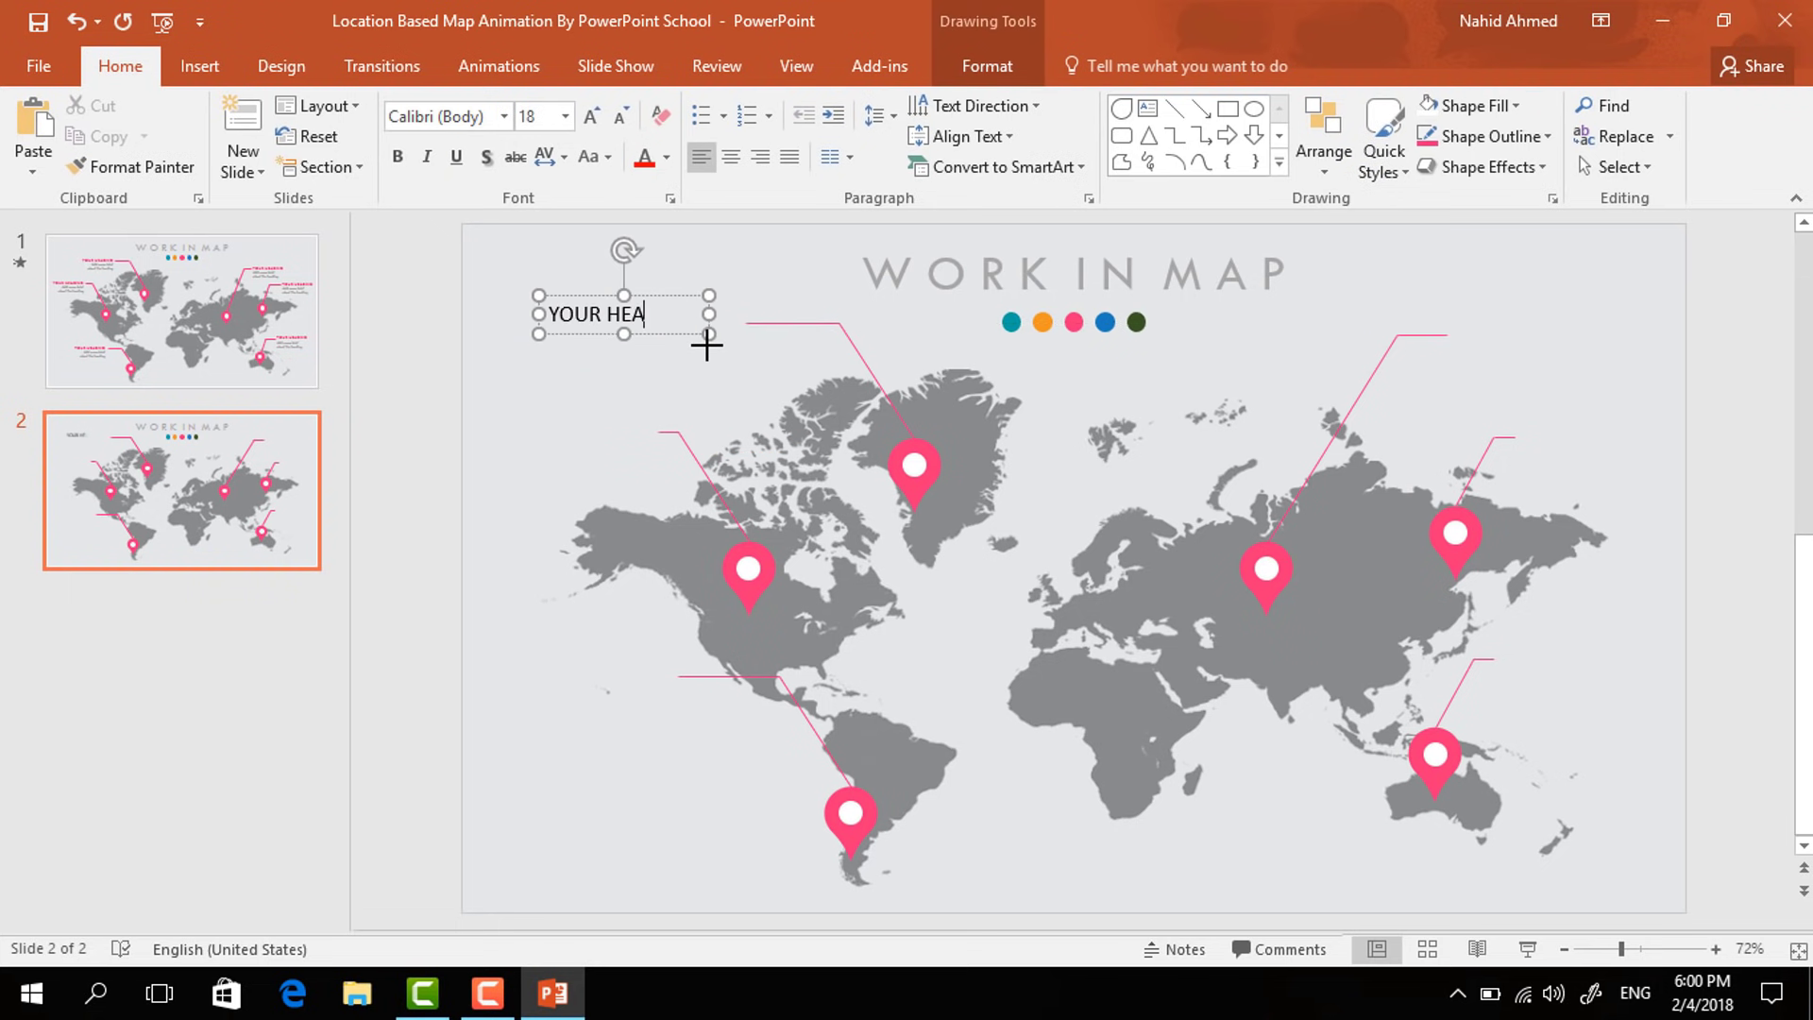
pyautogui.write('DING')
pyautogui.hotkey('ctrl', 'a')
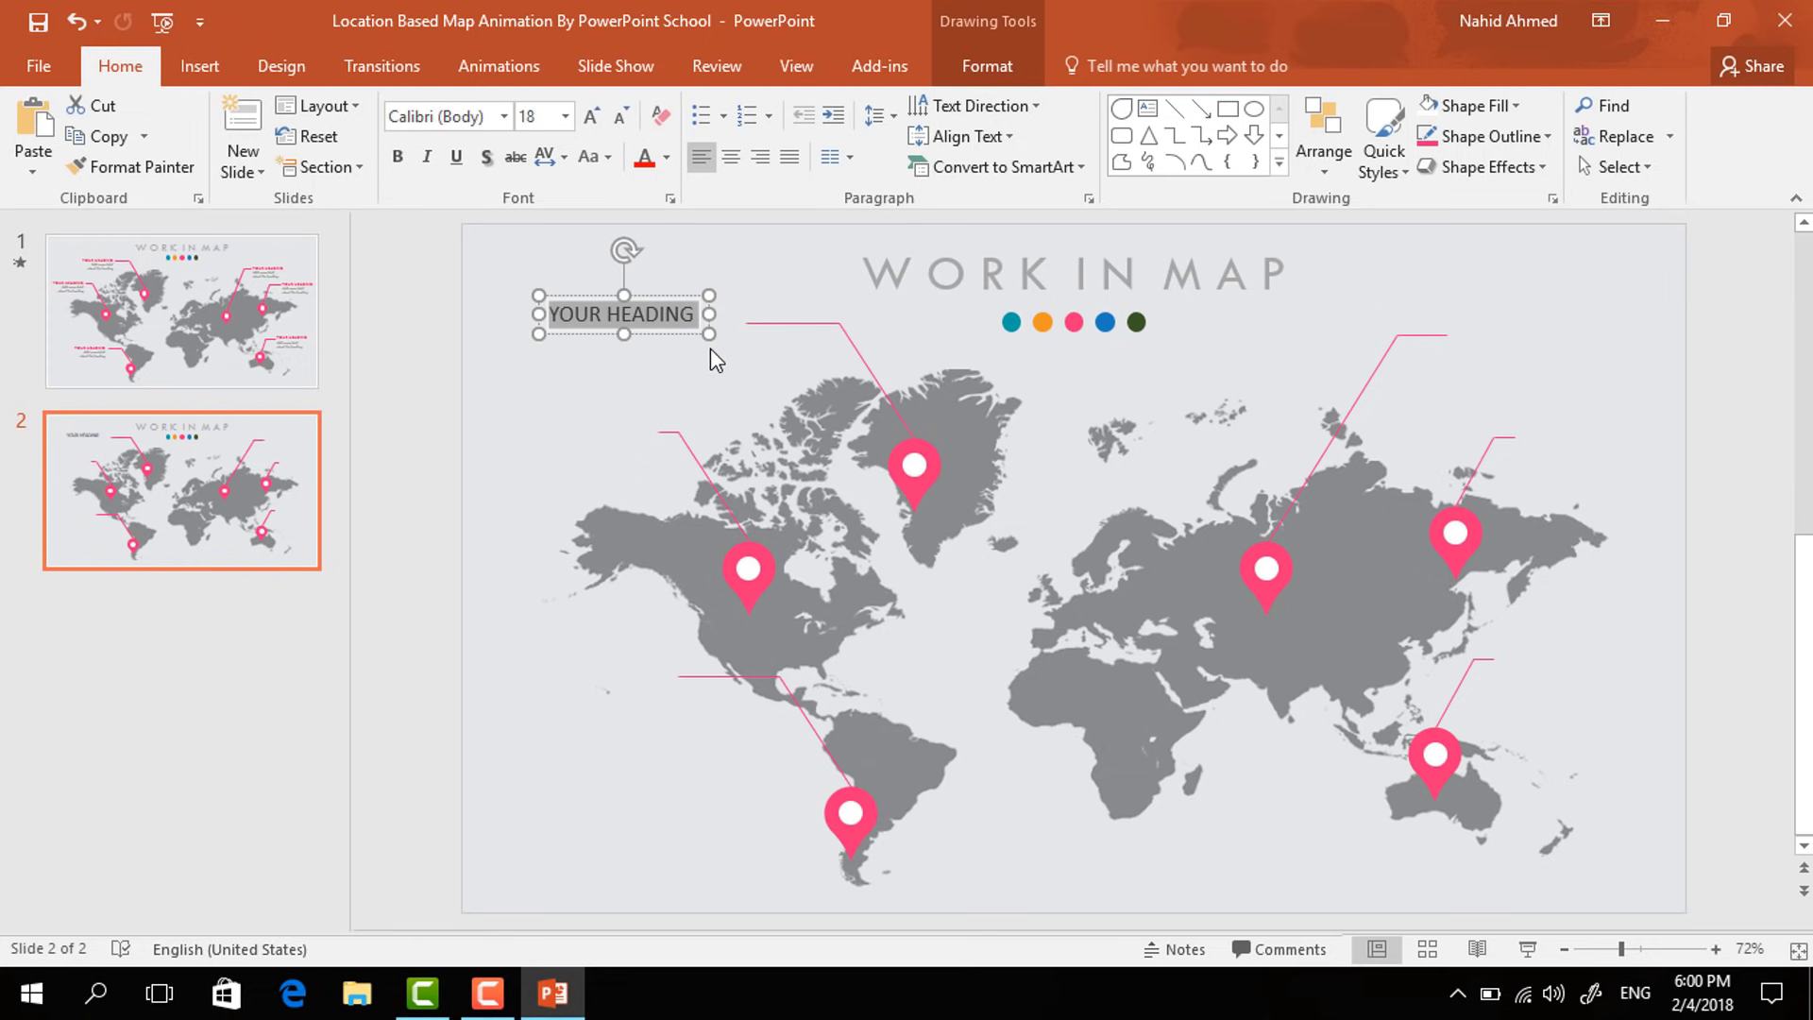
pyautogui.click(443, 117)
pyautogui.write('Tw Cen MT')
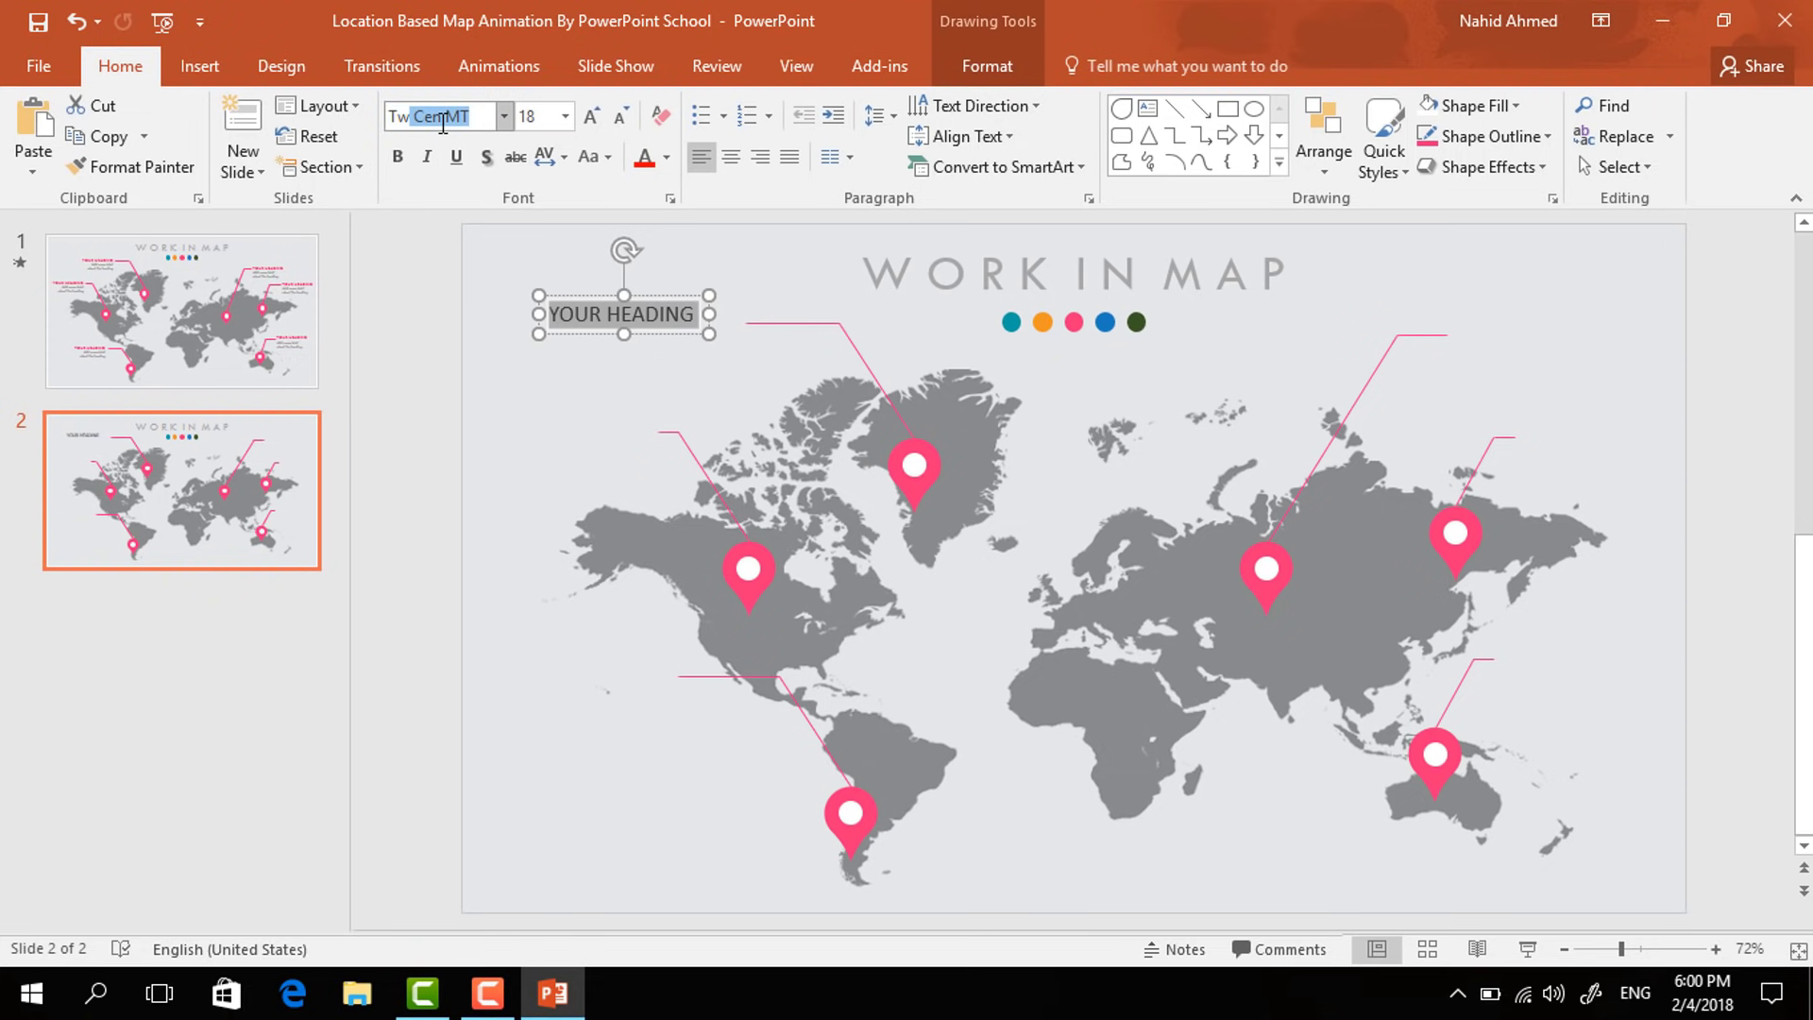
pyautogui.press('Return')
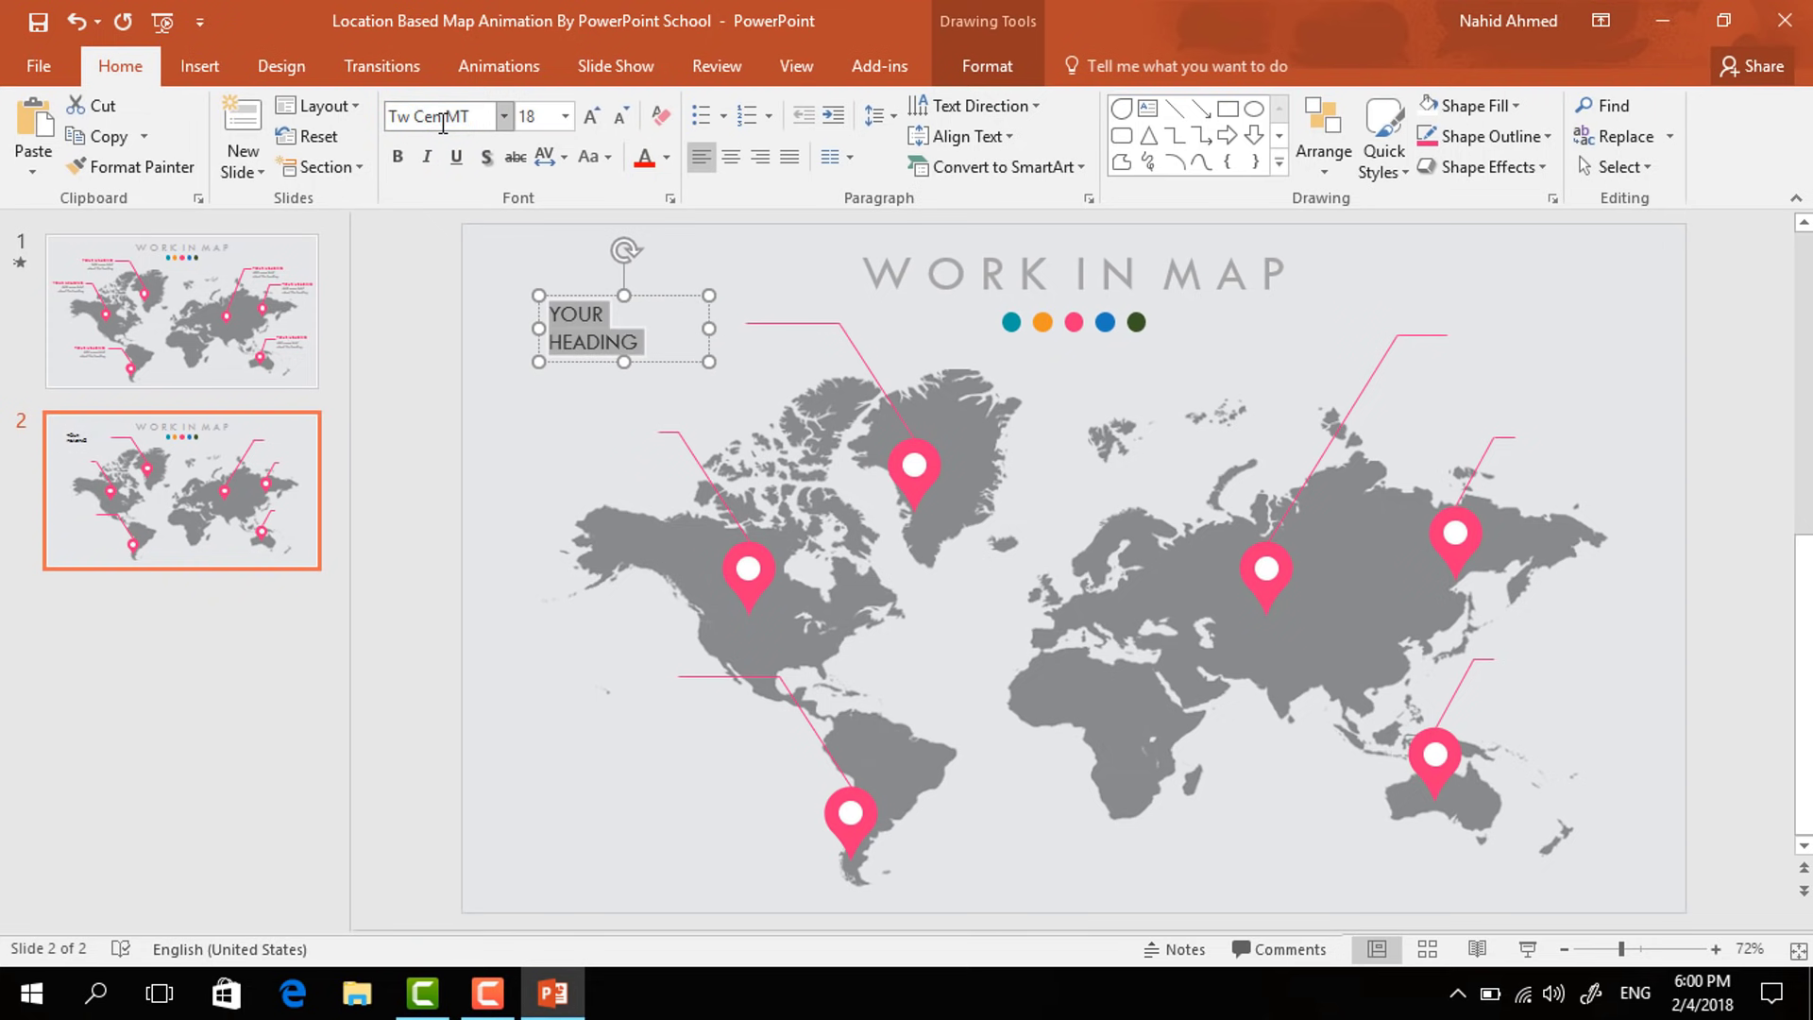
# - Make the heading 16 pt, bold, pink and right-aligned
pyautogui.click(545, 118)
pyautogui.write('16')
pyautogui.press('Return')
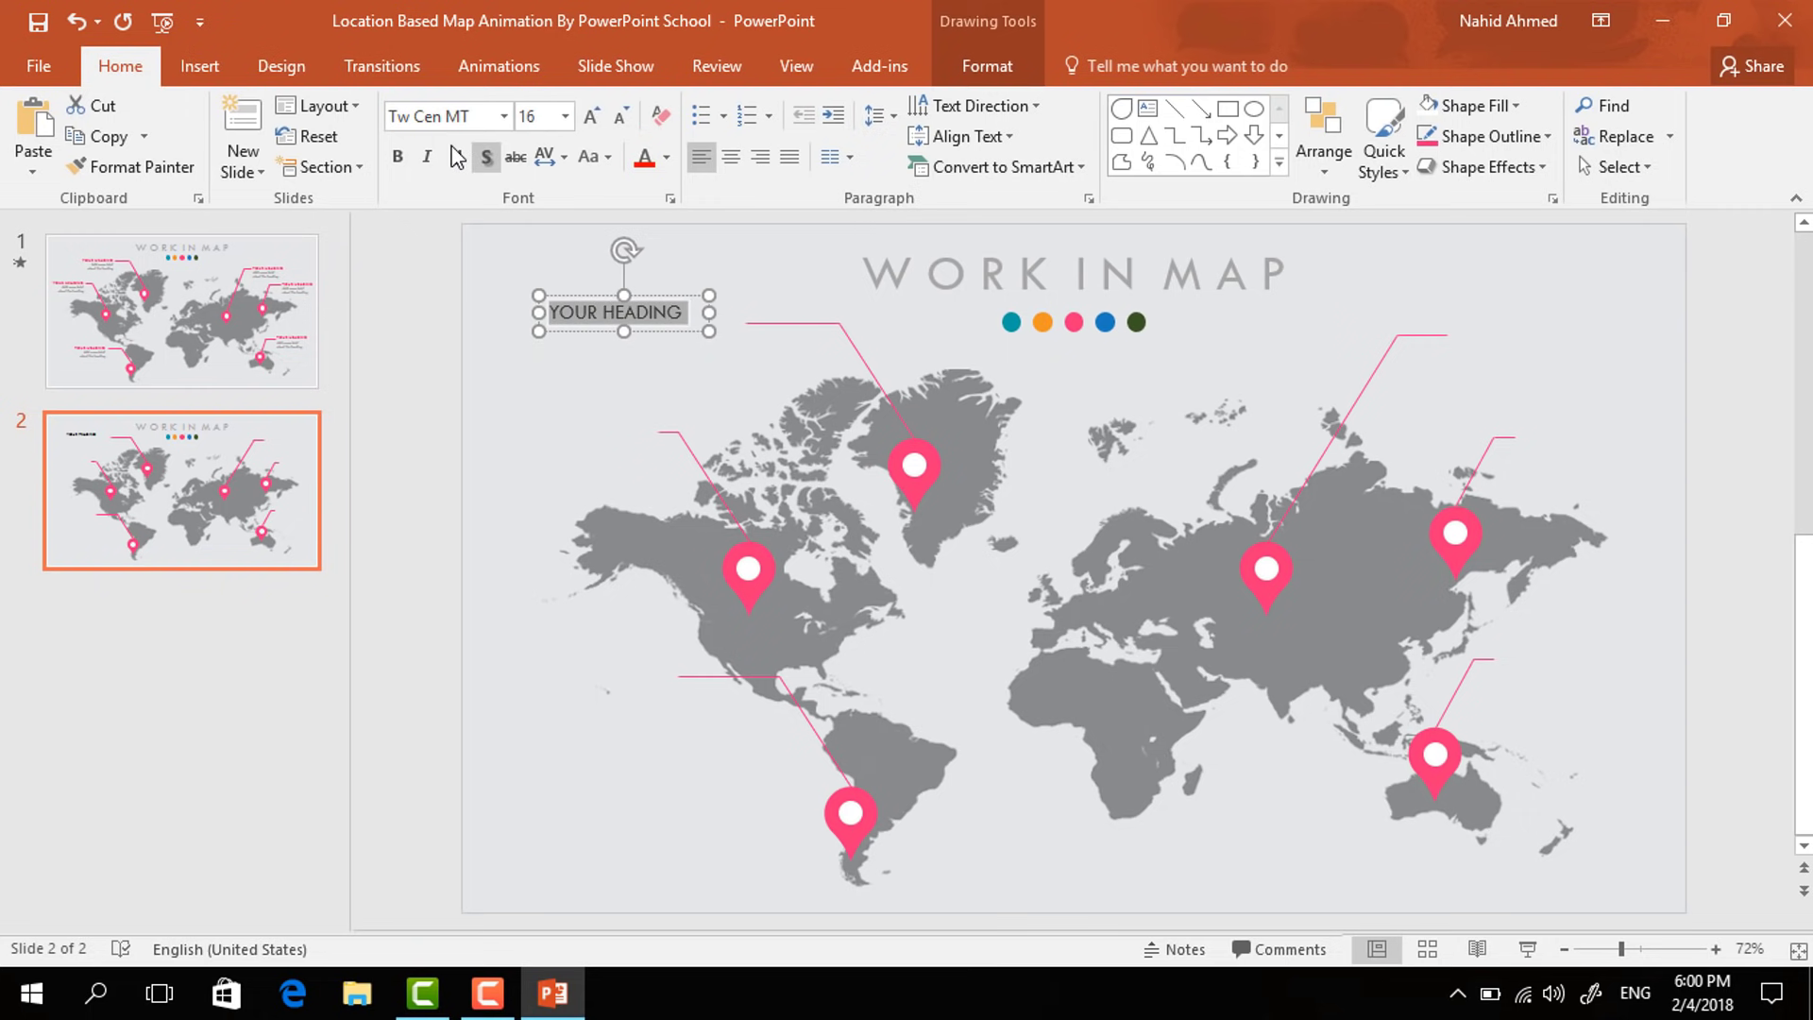
pyautogui.click(398, 158)
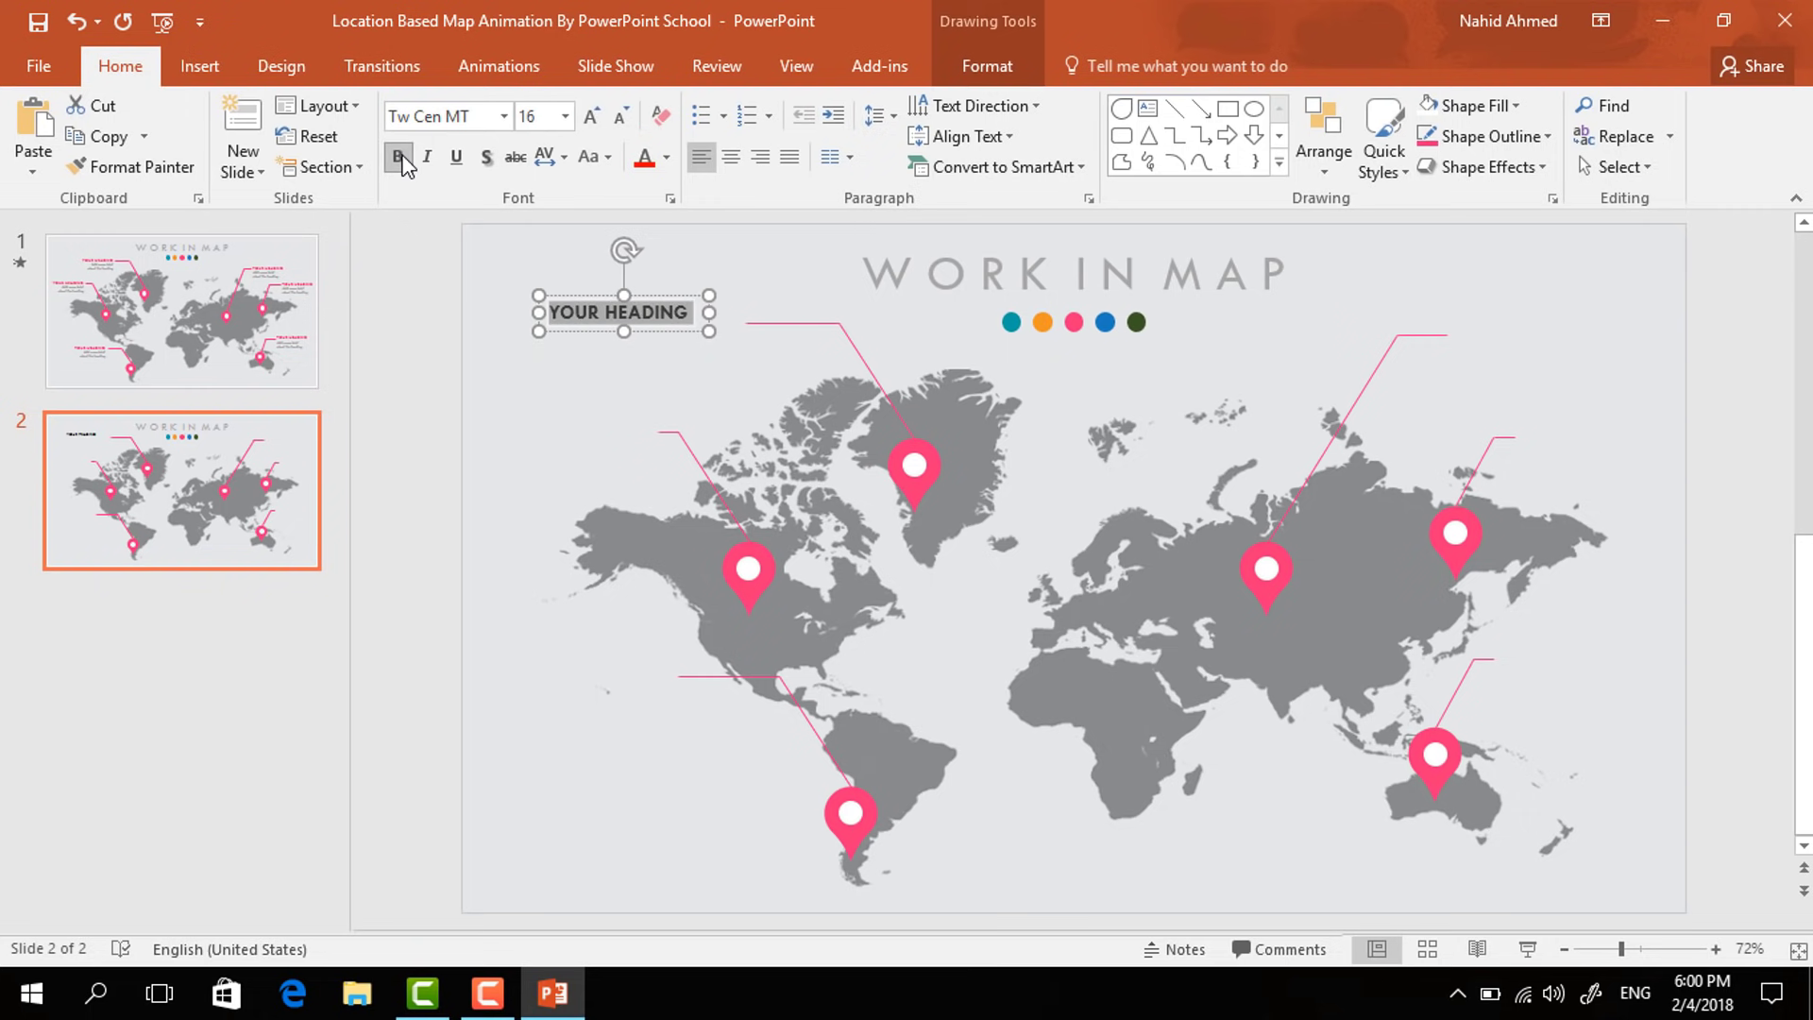
pyautogui.click(666, 158)
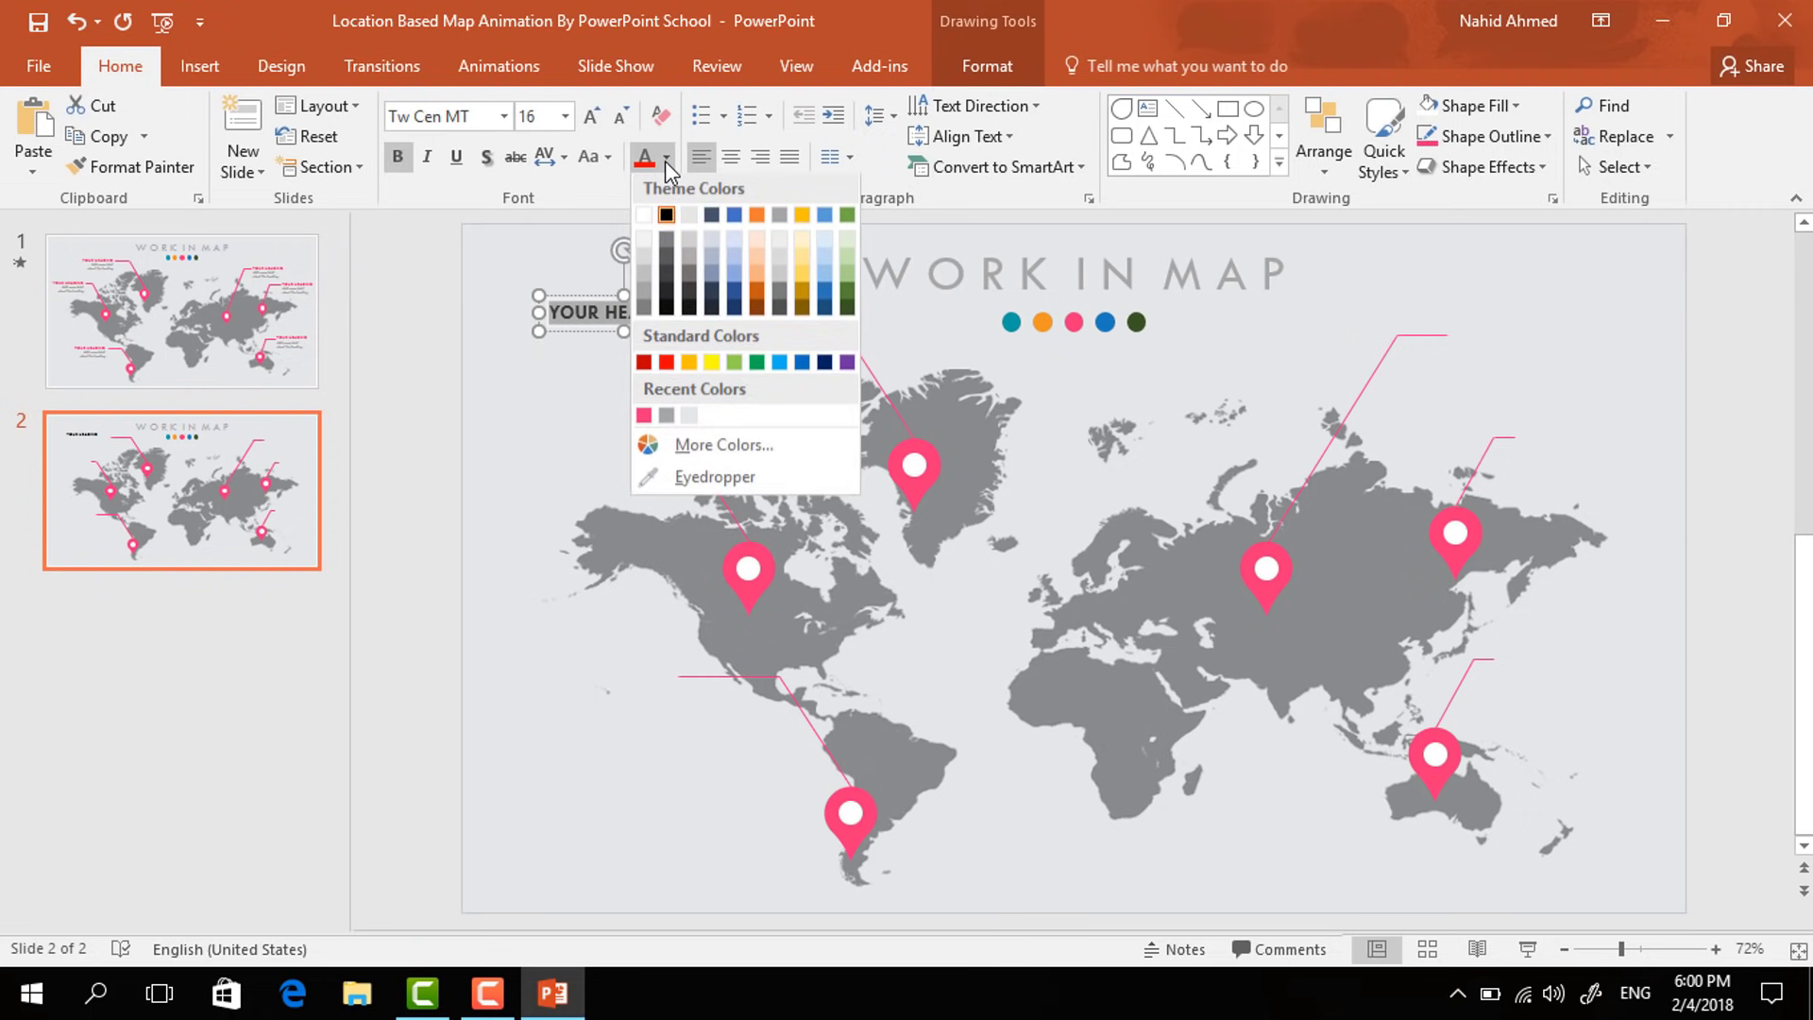
pyautogui.click(644, 417)
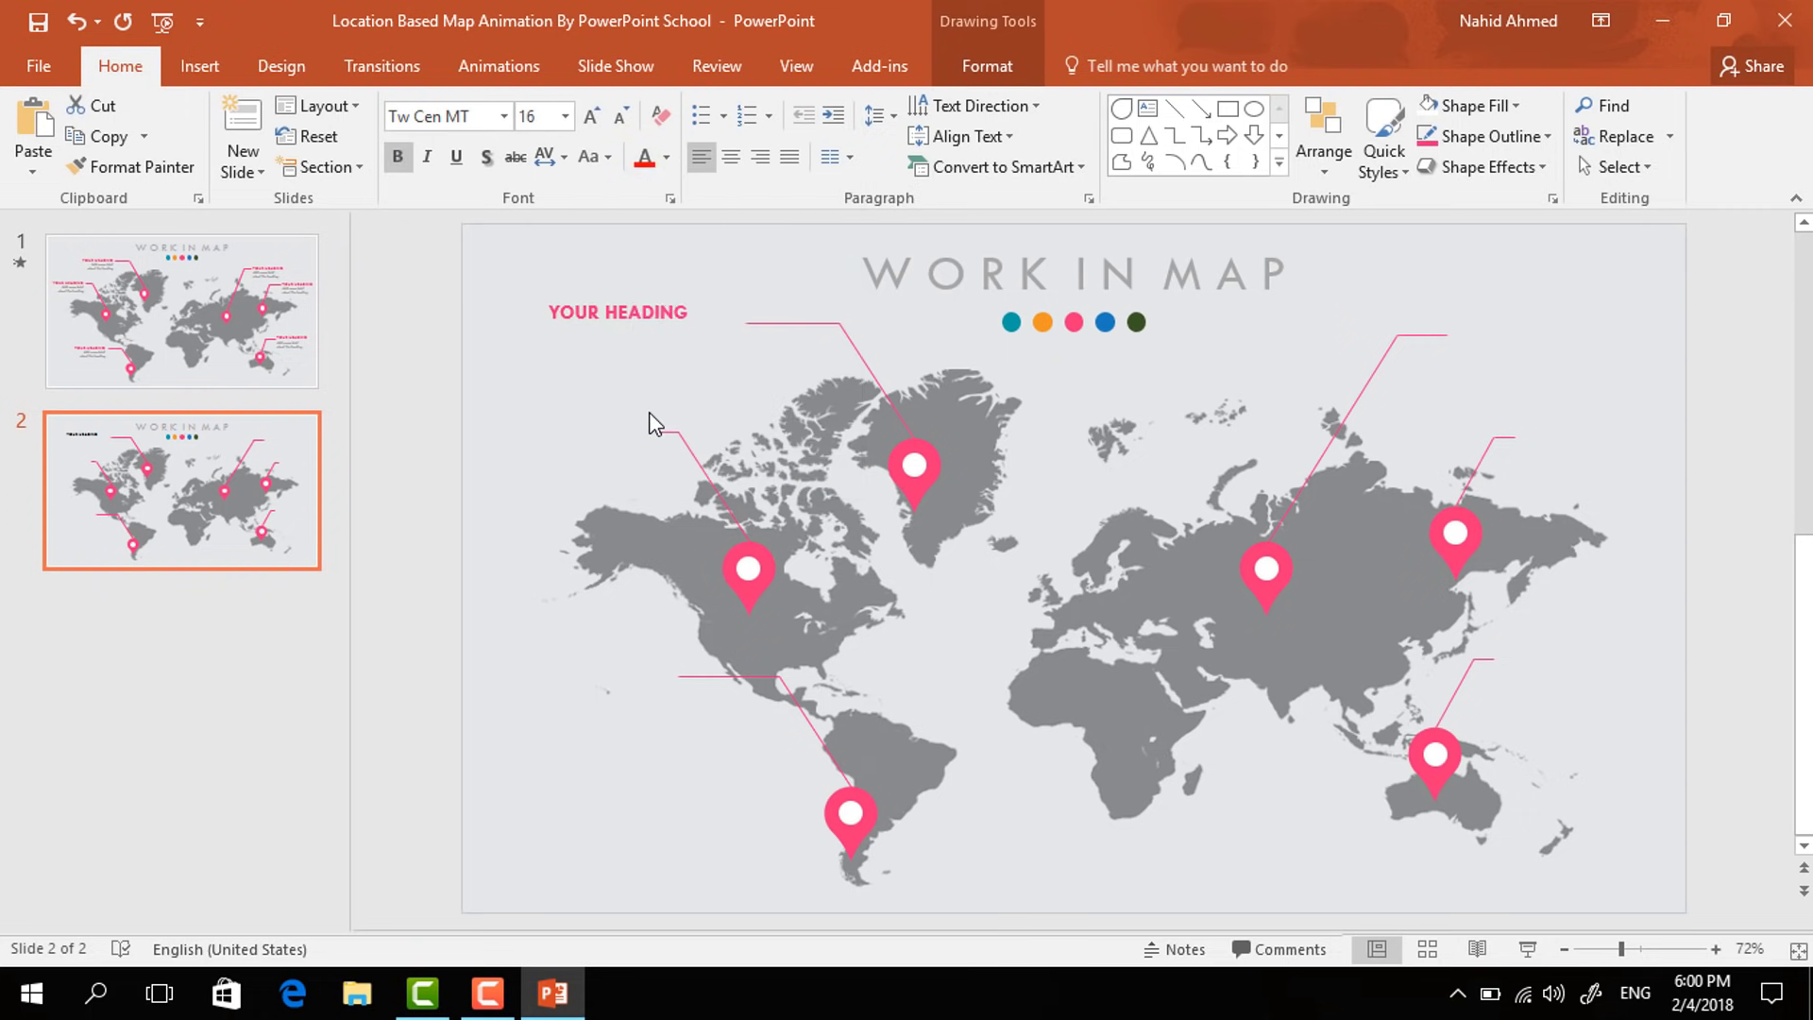
pyautogui.click(762, 161)
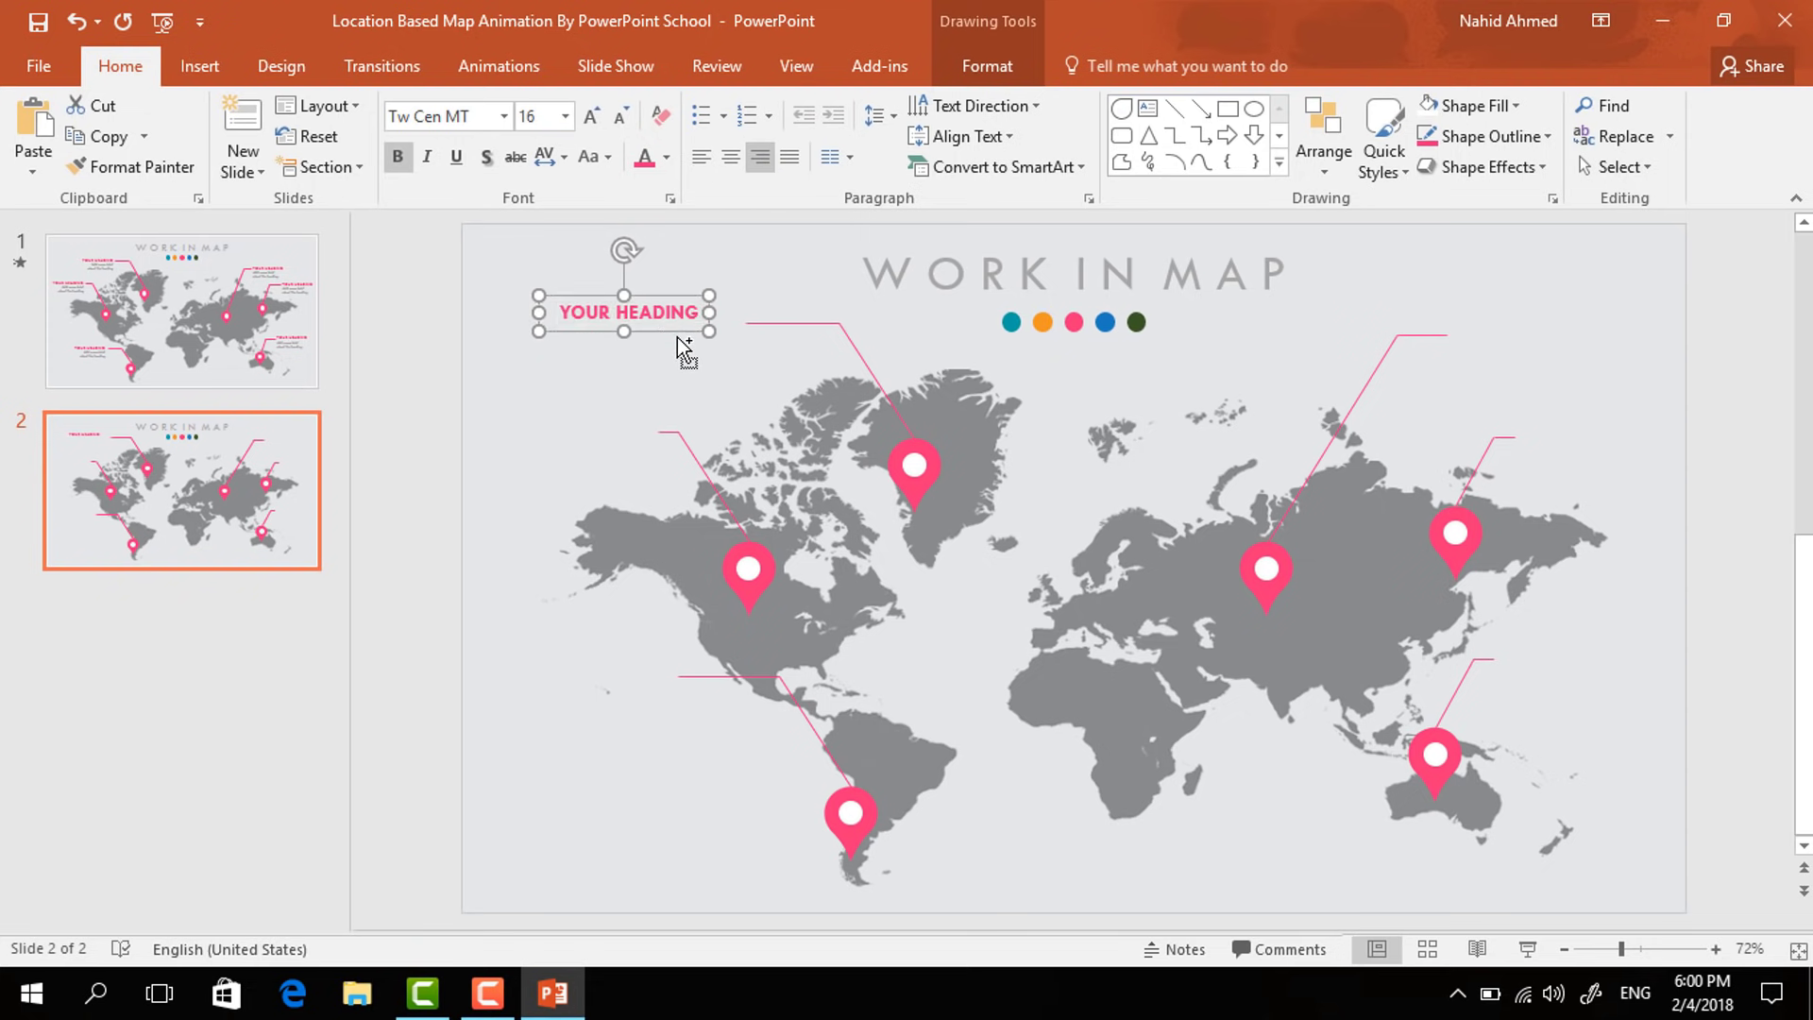
# - Copy the heading below as a two-line pasted description and group them together
pyautogui.moveTo(680, 338)
pyautogui.mouseDown()
pyautogui.moveTo(689, 373)
pyautogui.moveTo(679, 356)
pyautogui.mouseUp()
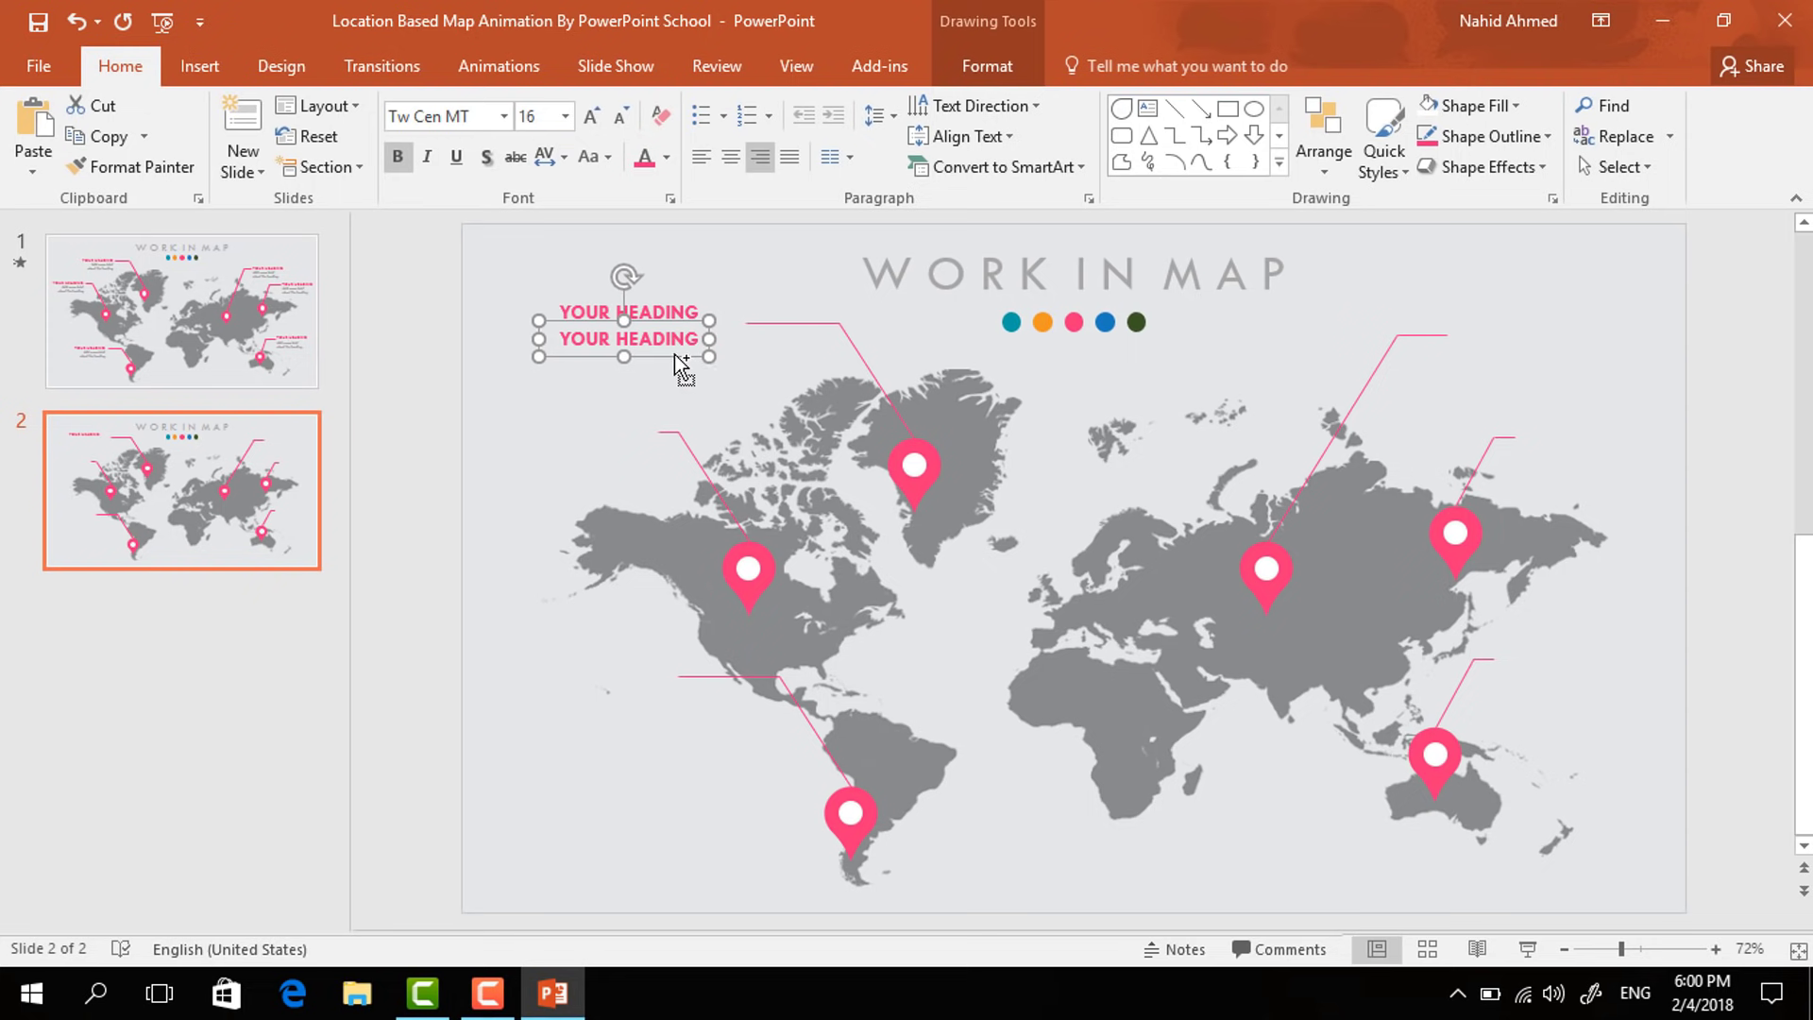
pyautogui.tripleClick(665, 342)
pyautogui.write('Add some brief about the heading')
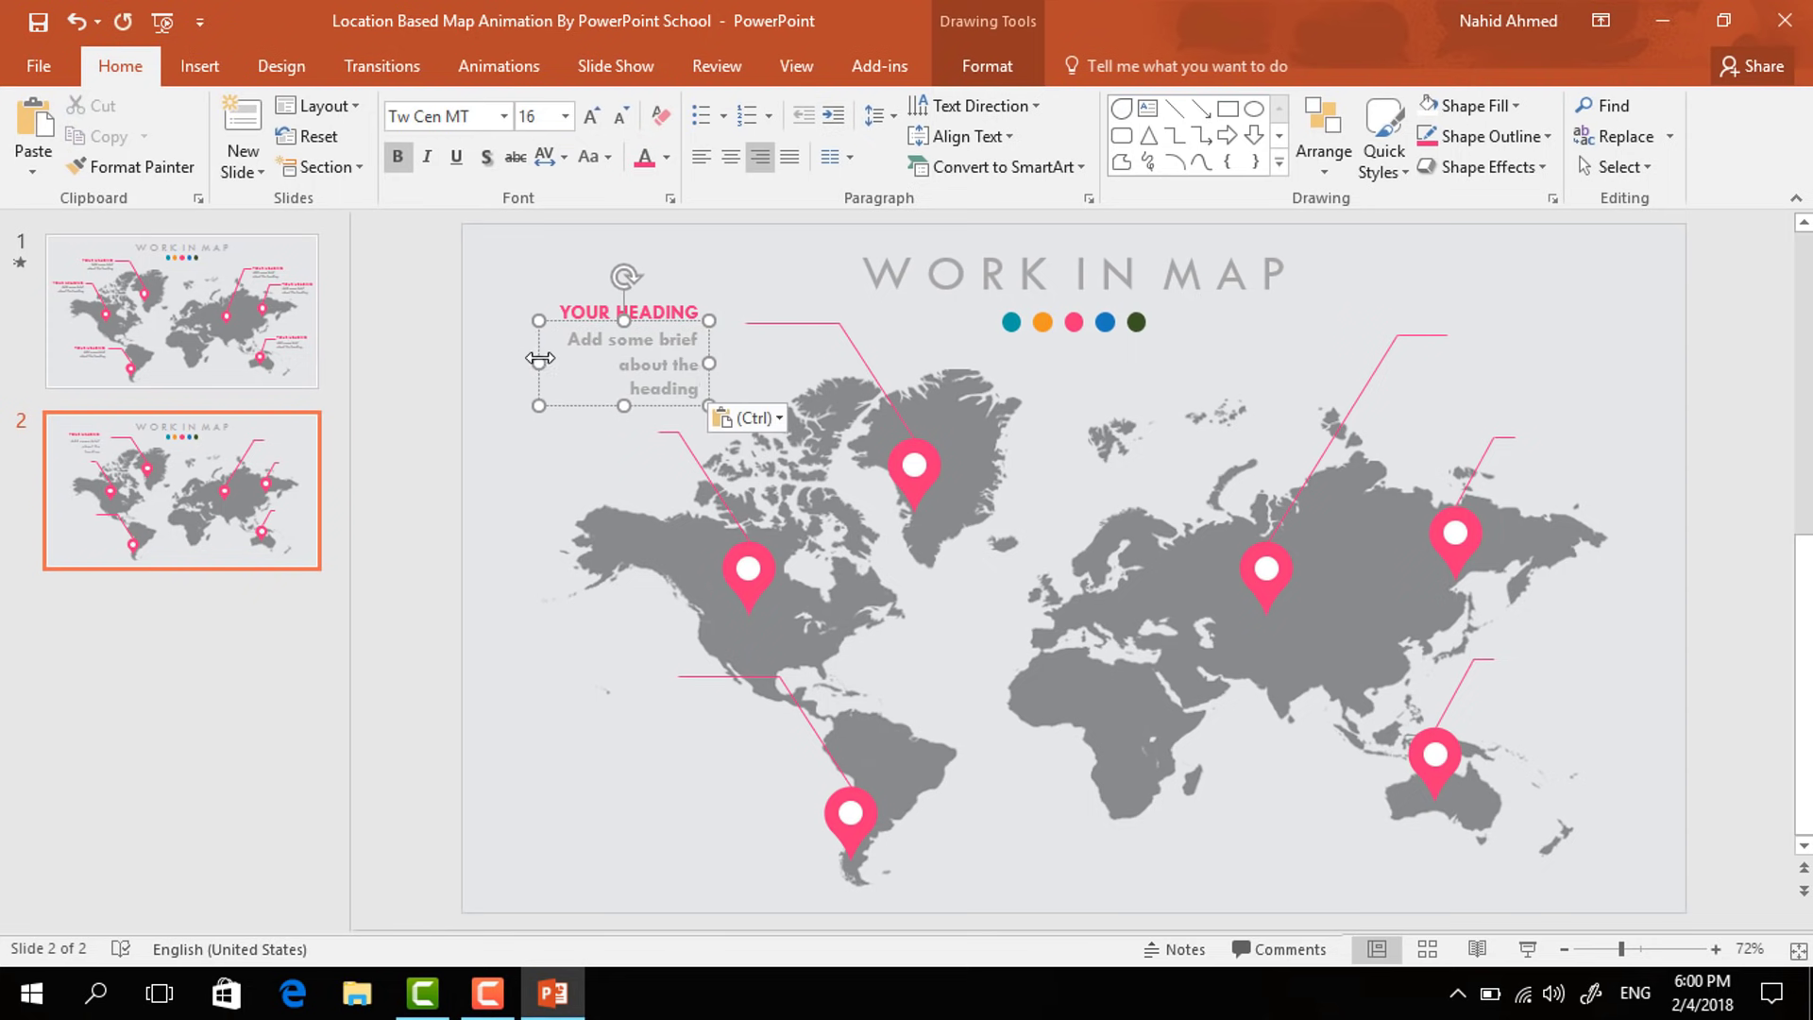
pyautogui.moveTo(540, 359); pyautogui.dragTo(520, 359)
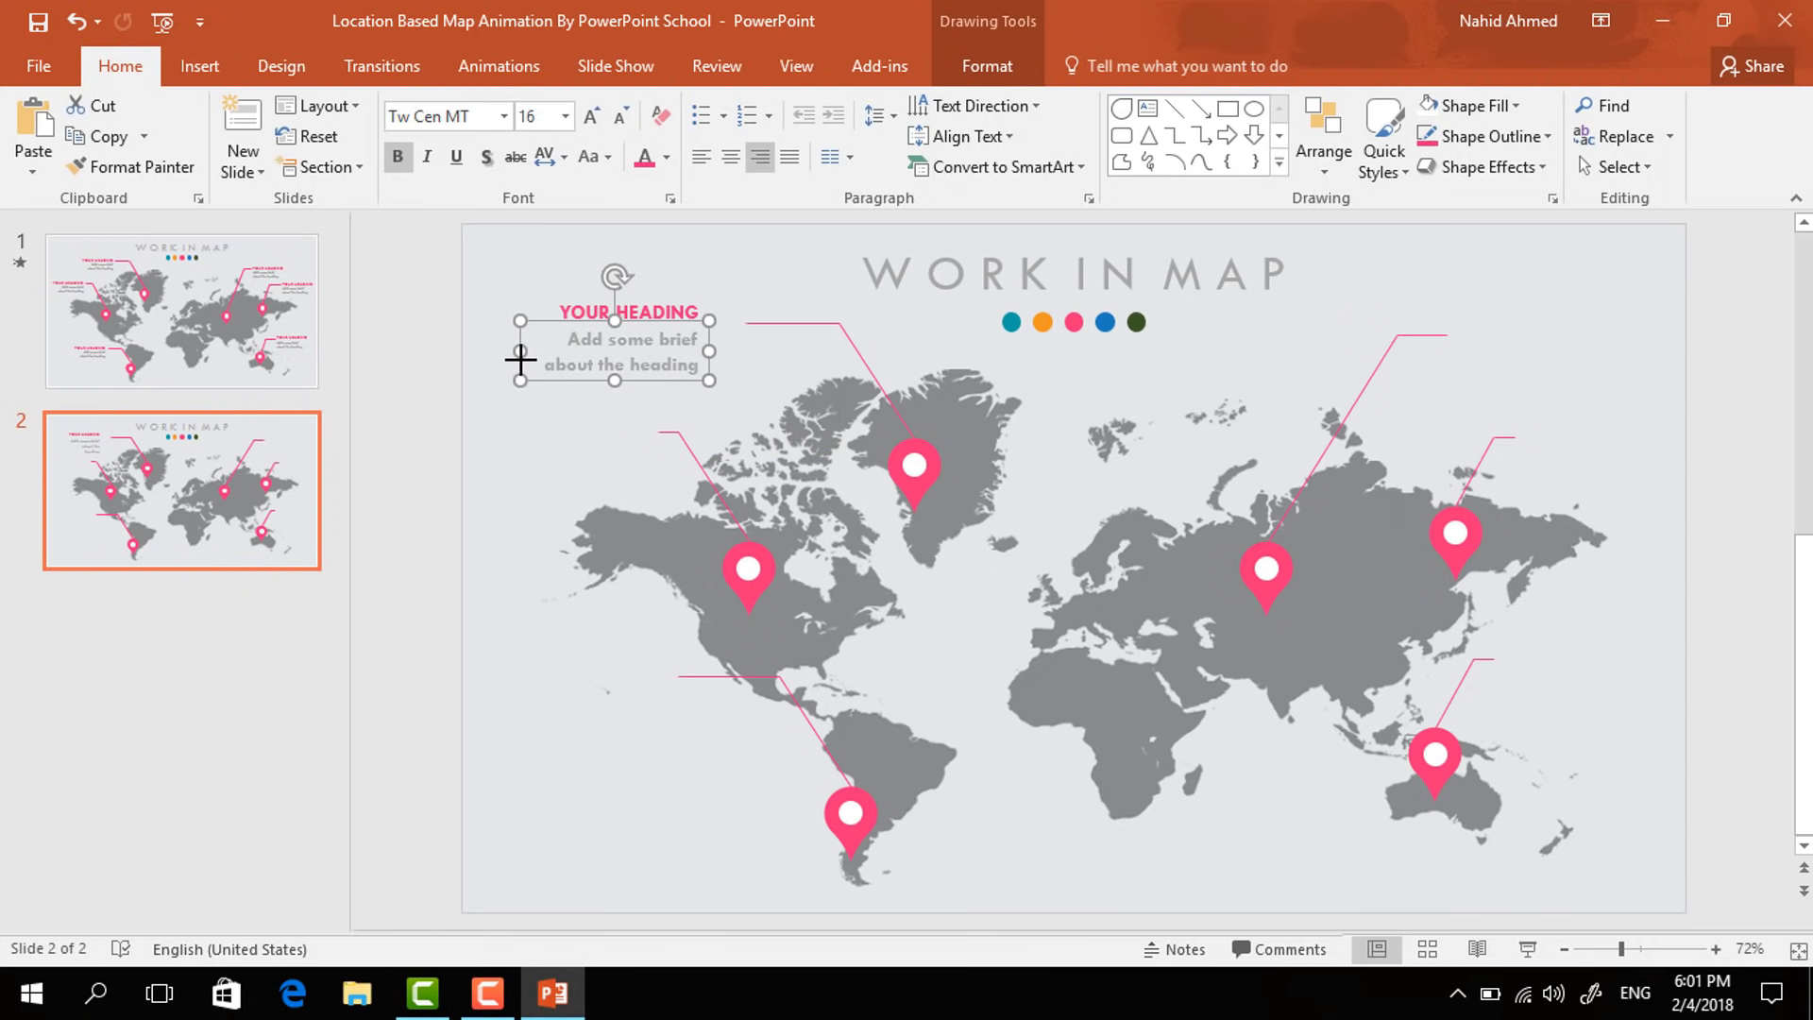
pyautogui.keyDown('shift'); pyautogui.click(574, 308); pyautogui.keyUp('shift')
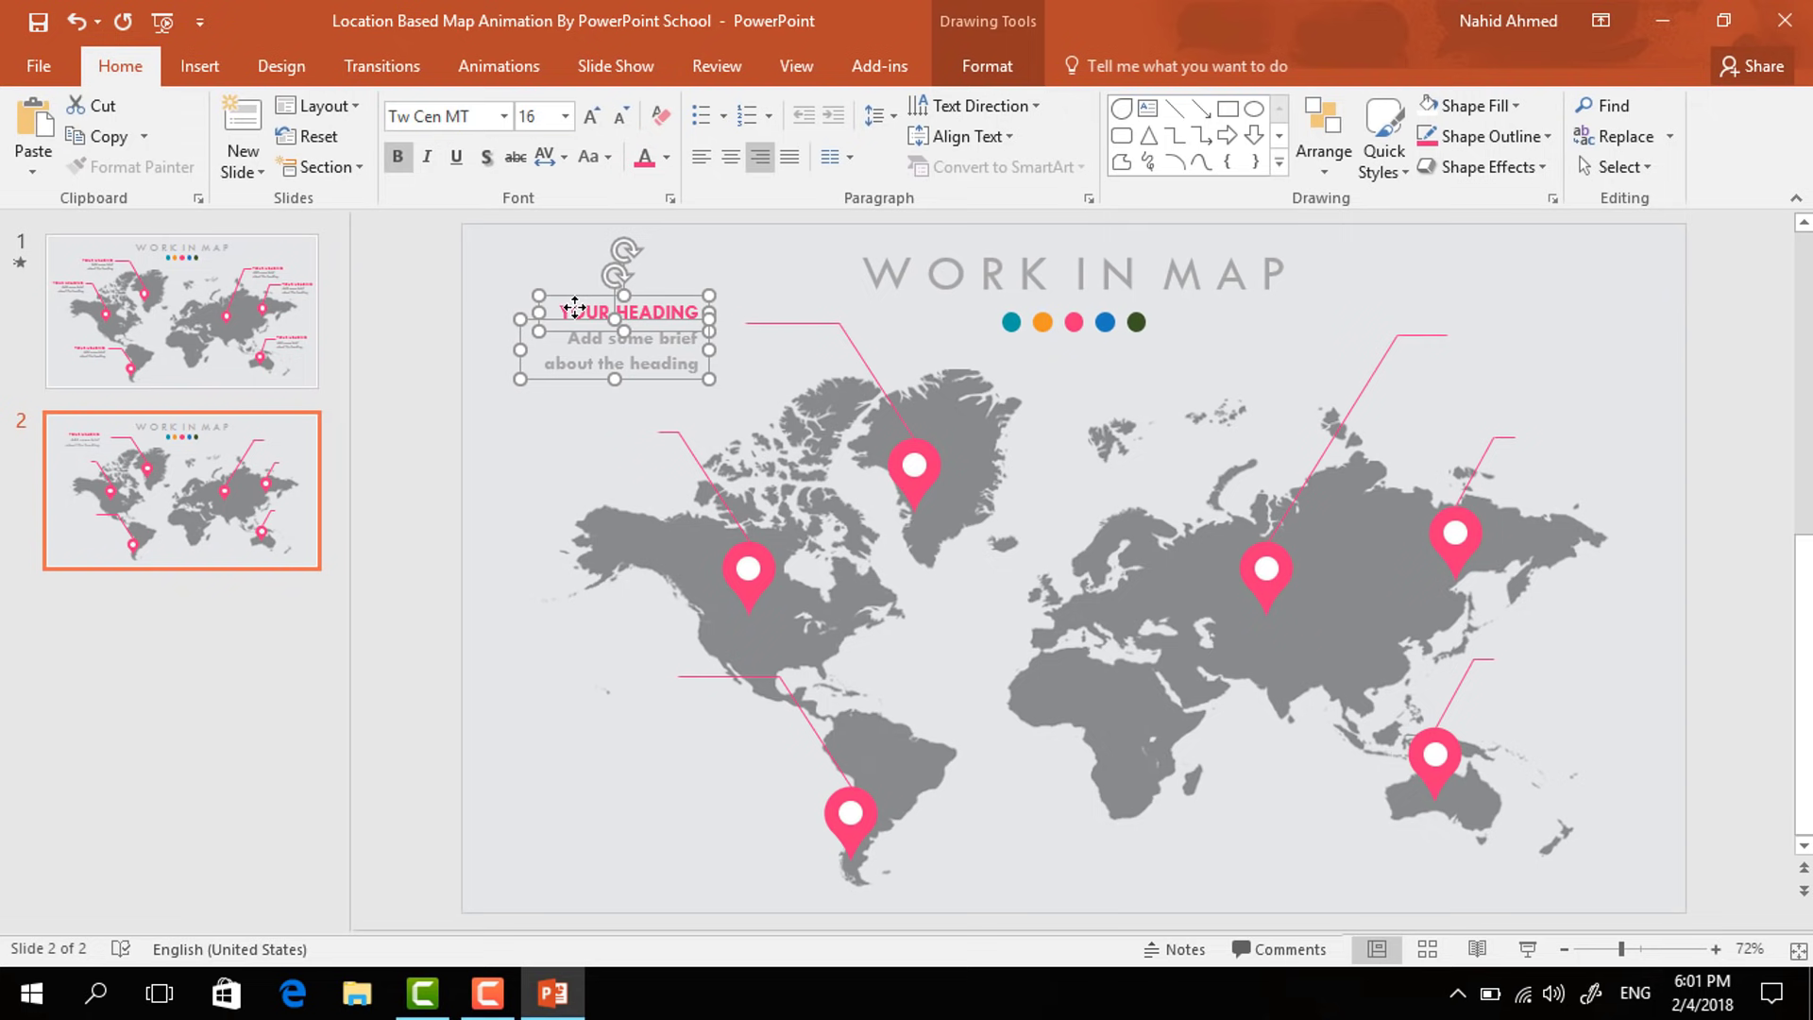
pyautogui.hotkey('ctrl', 'g')
# - Place heading-group copies beside the left pin lines and the upper-right pin line
pyautogui.moveTo(661, 309); pyautogui.dragTo(618, 402)
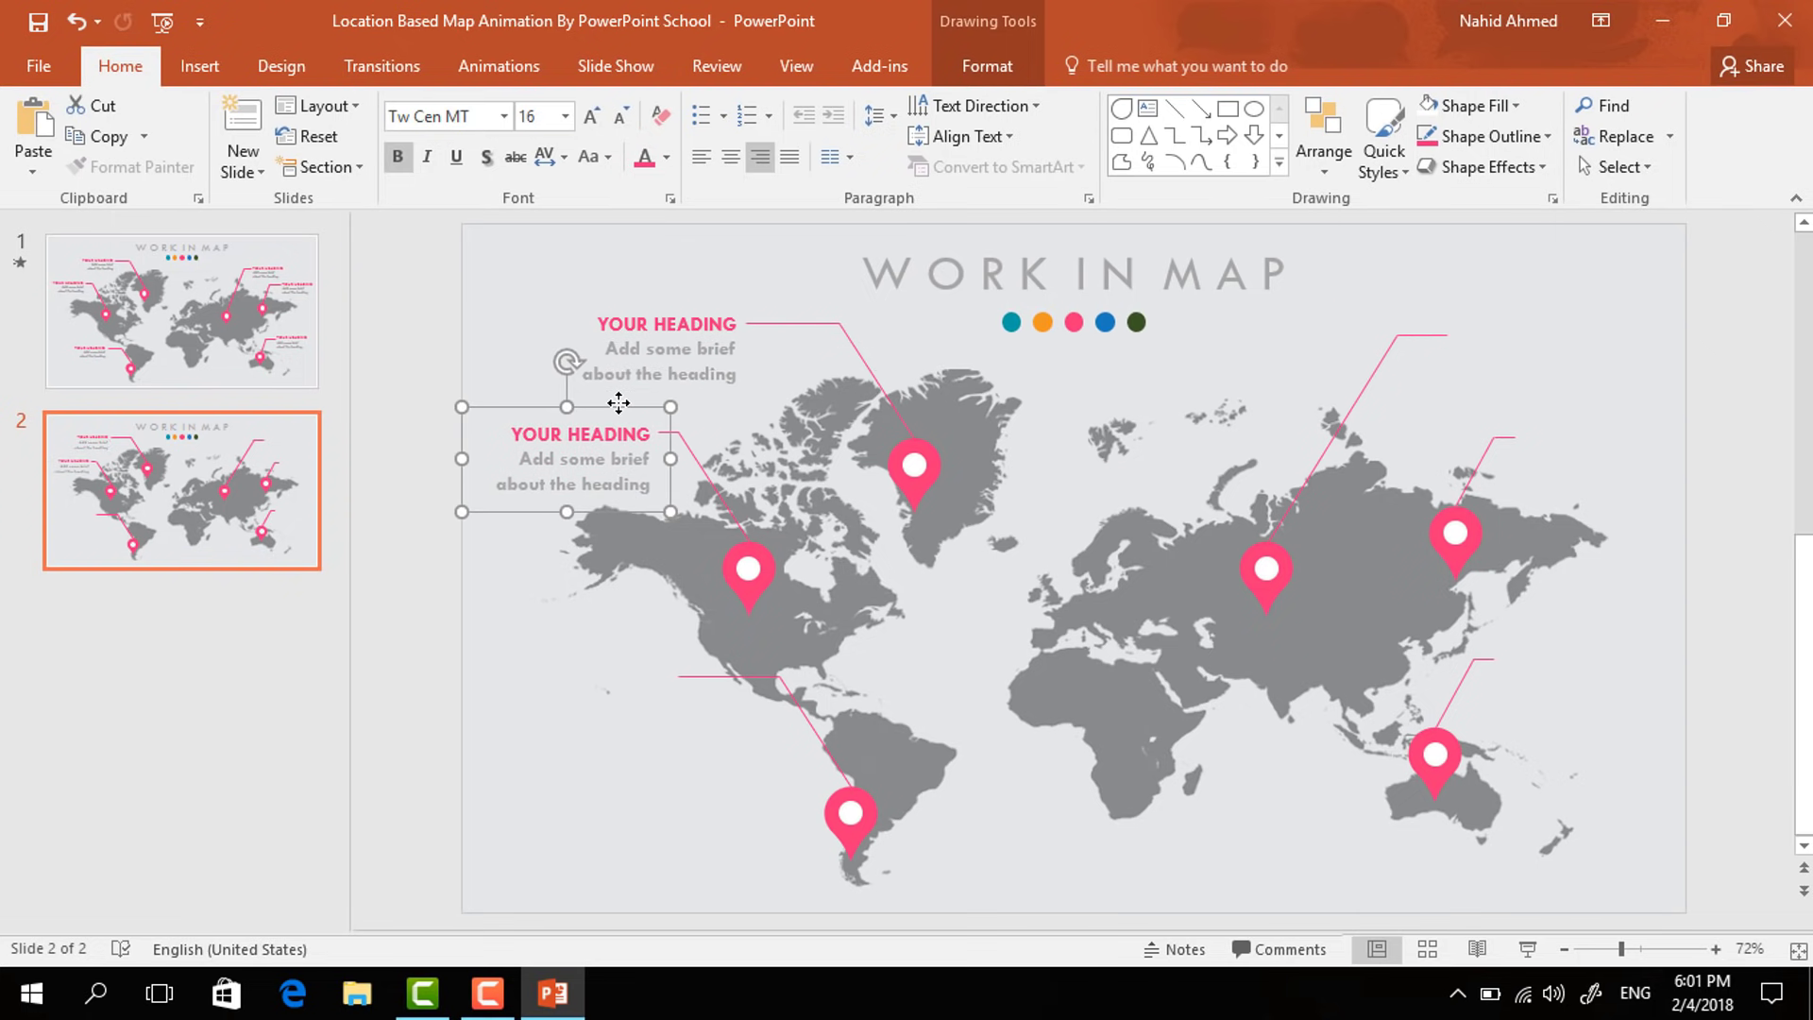
pyautogui.hotkey('ctrl', 'd')
pyautogui.moveTo(543, 527); pyautogui.dragTo(648, 657)
pyautogui.hotkey('ctrl', 'd')
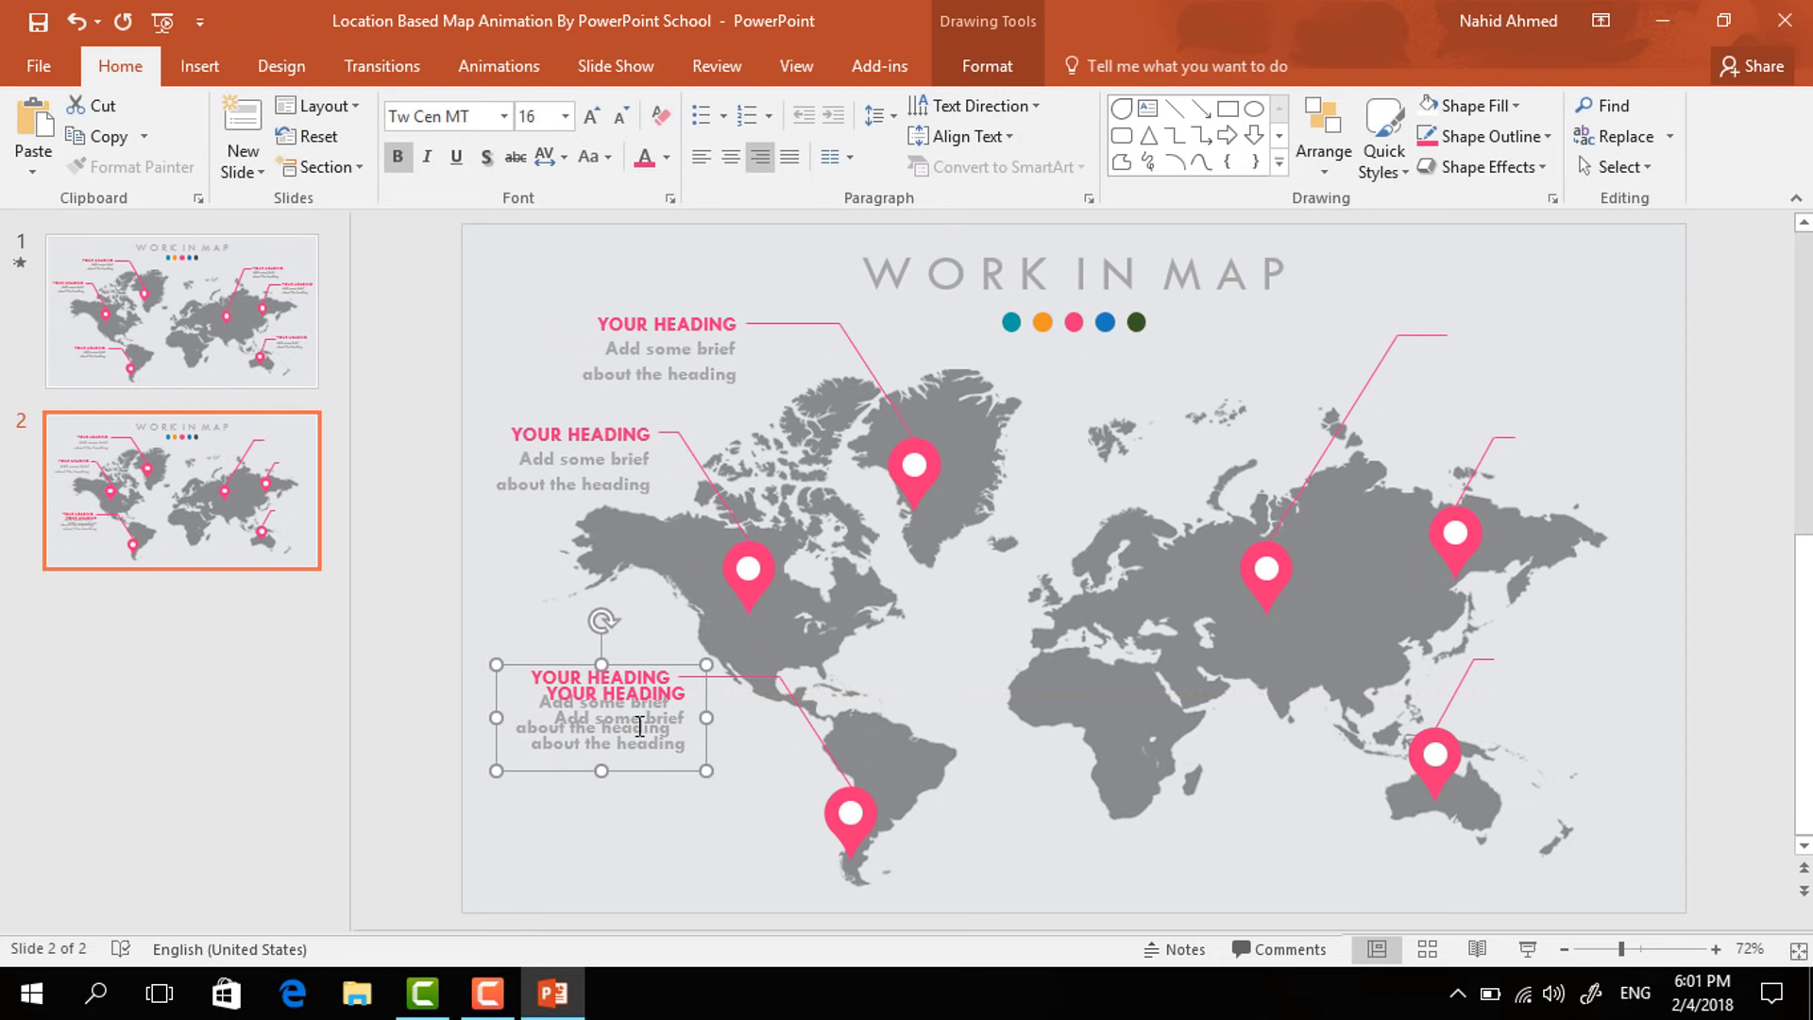
pyautogui.moveTo(644, 776); pyautogui.dragTo(1554, 411)
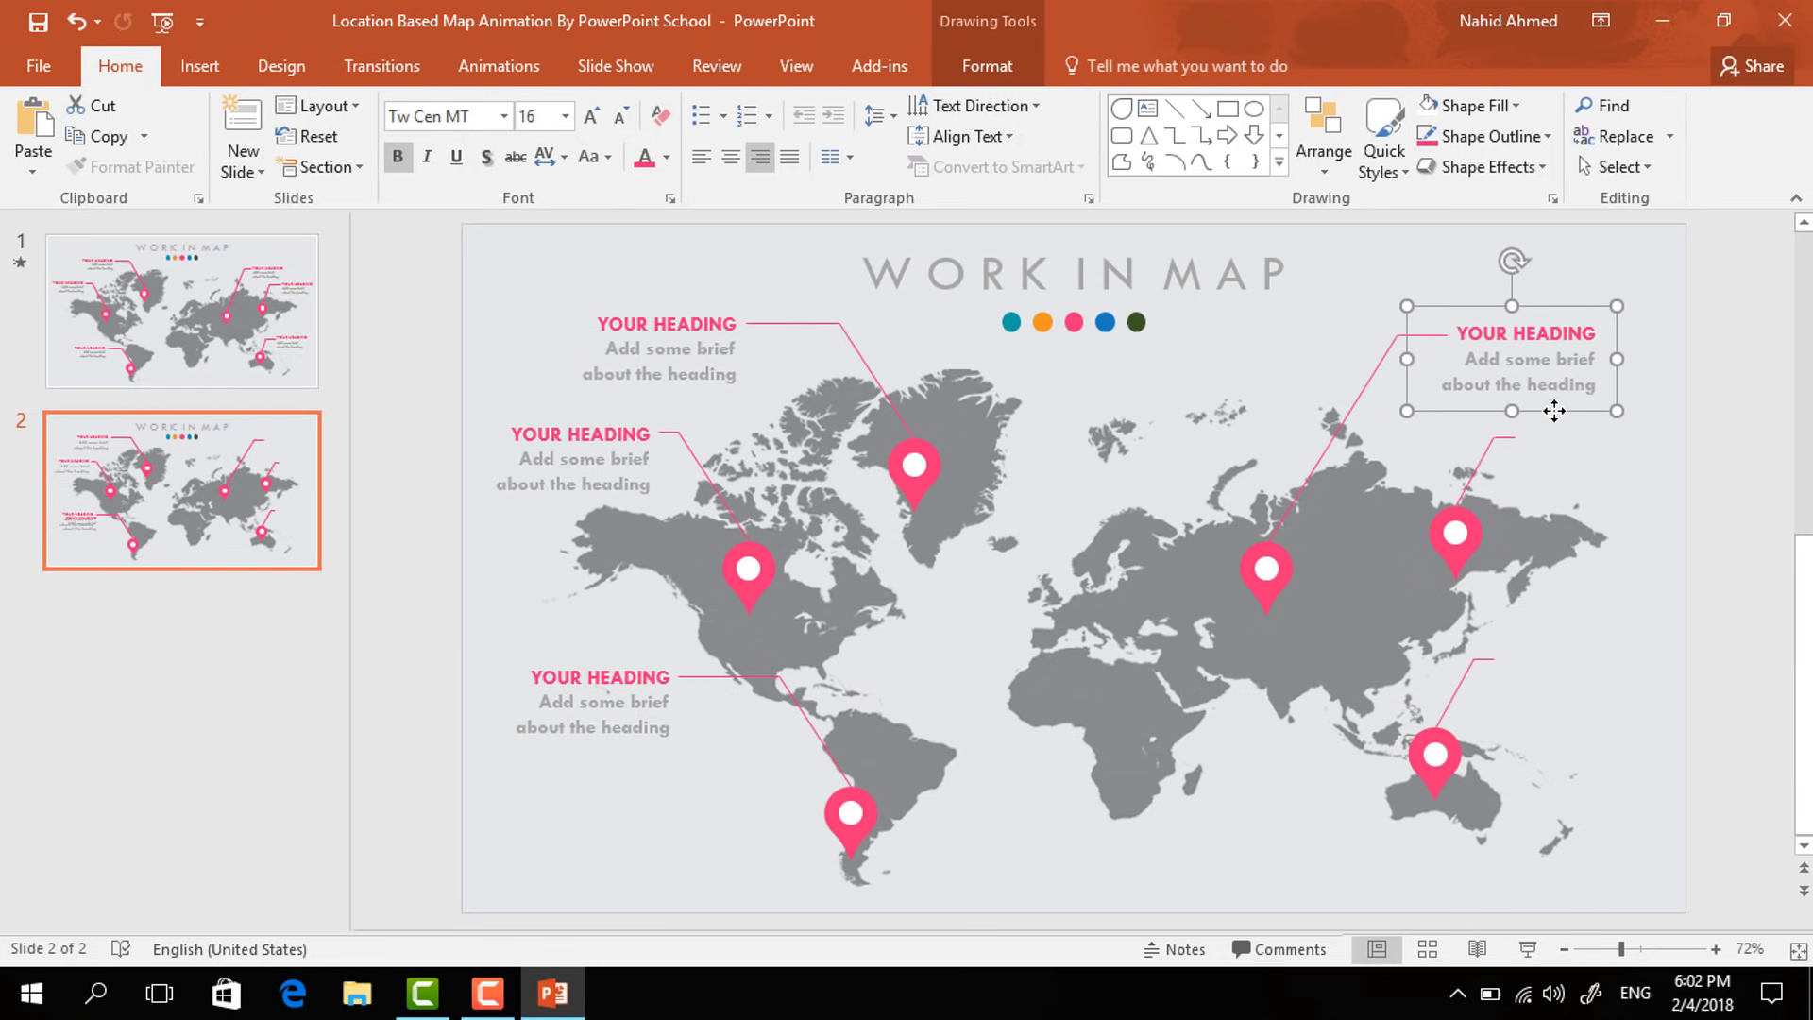
# - Left-align the top-right heading and description, then nudge that callout right
pyautogui.click(1539, 338)
pyautogui.tripleClick(1539, 340)
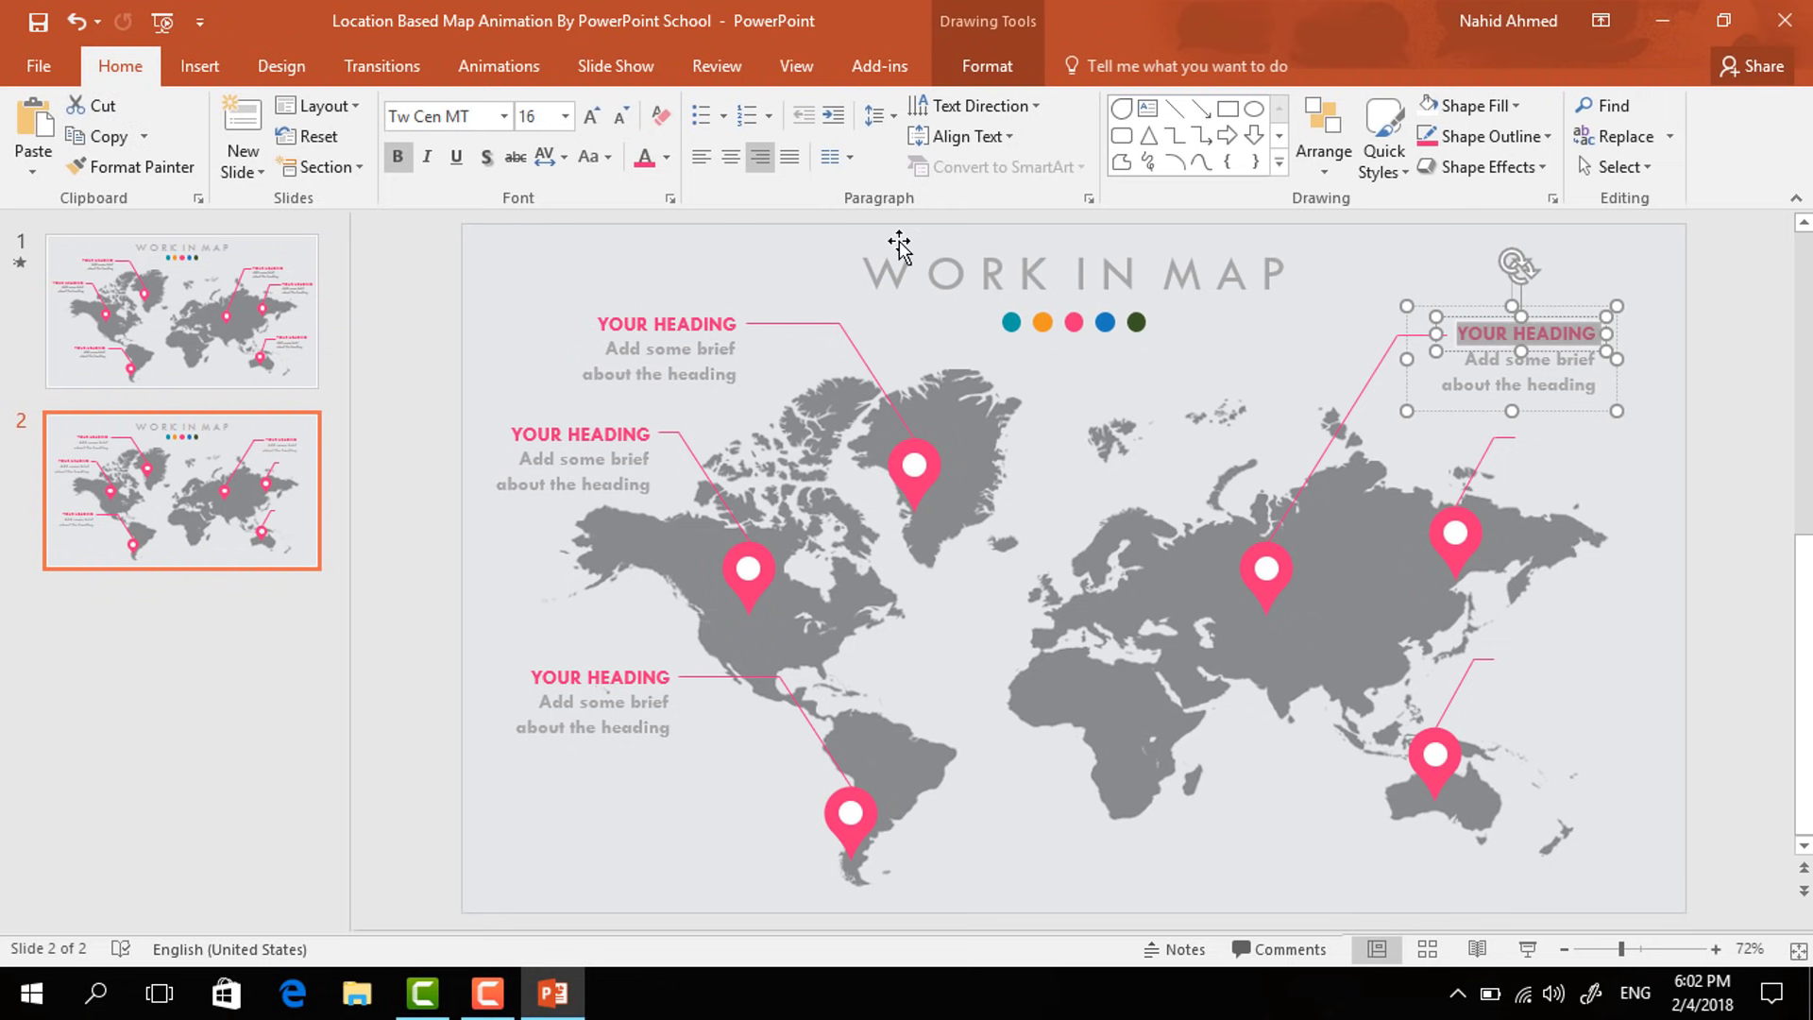
pyautogui.click(701, 157)
pyautogui.click(1464, 376)
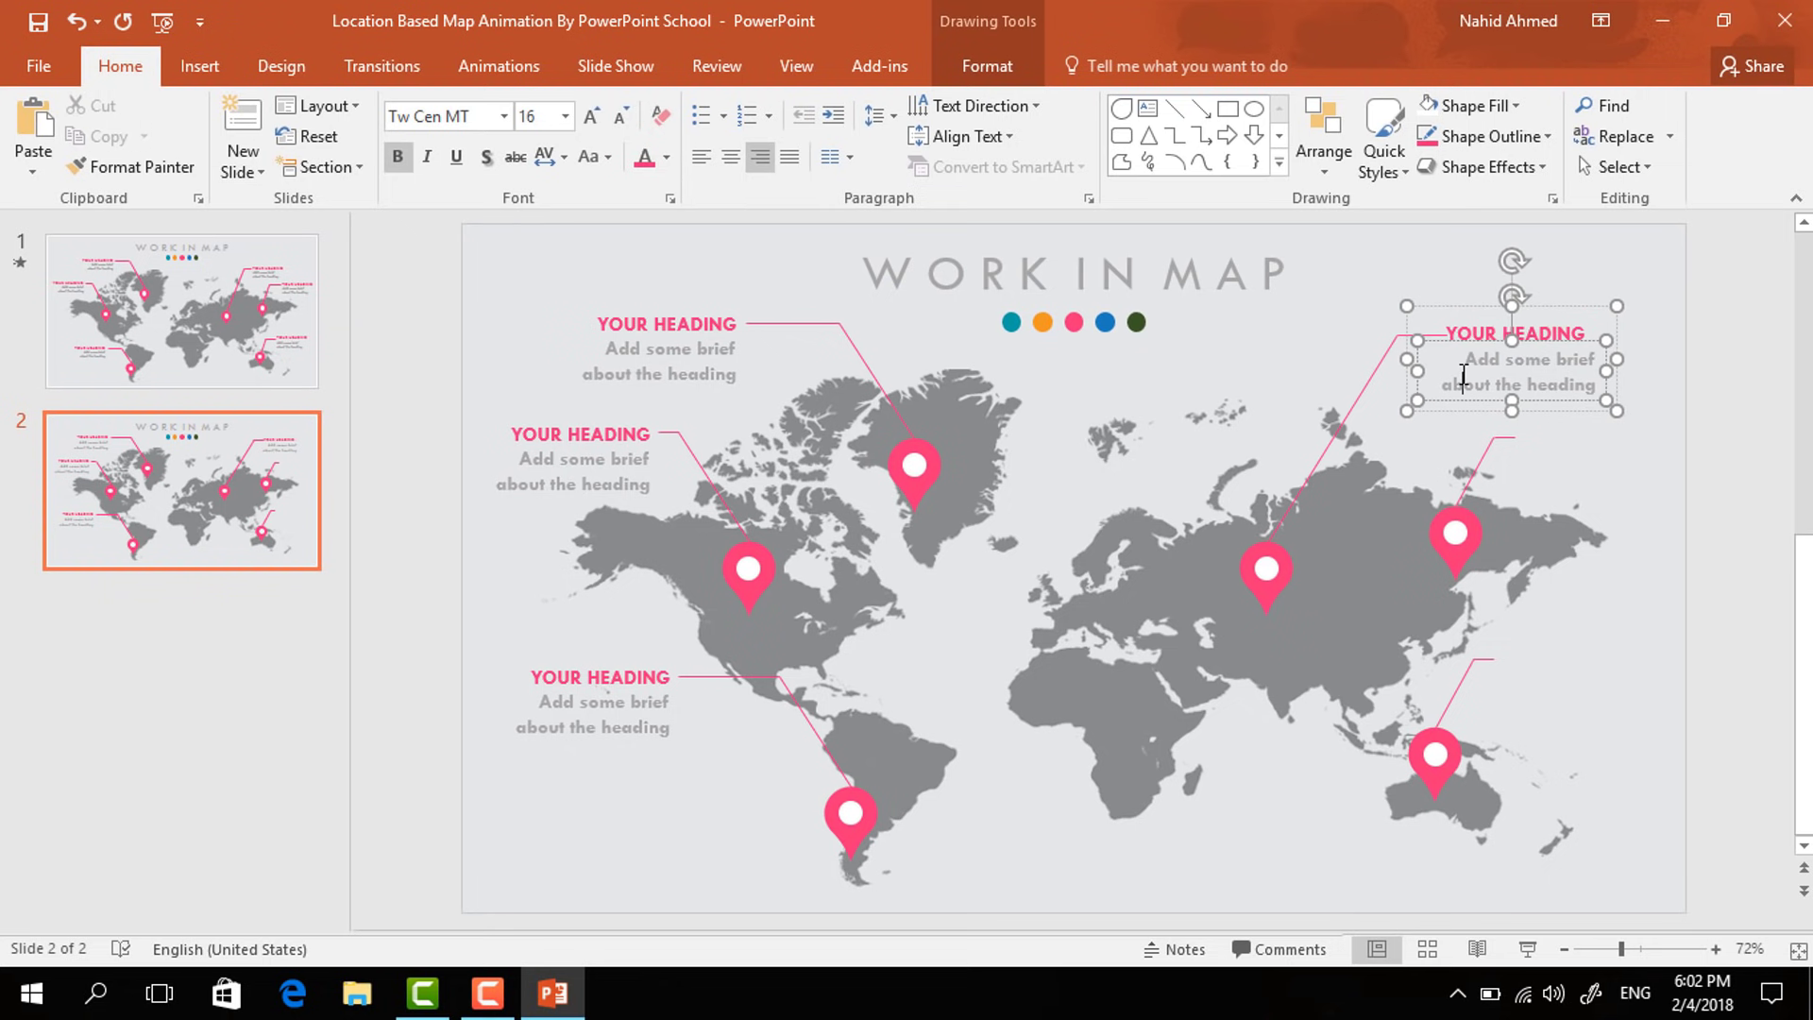
pyautogui.tripleClick(1463, 376)
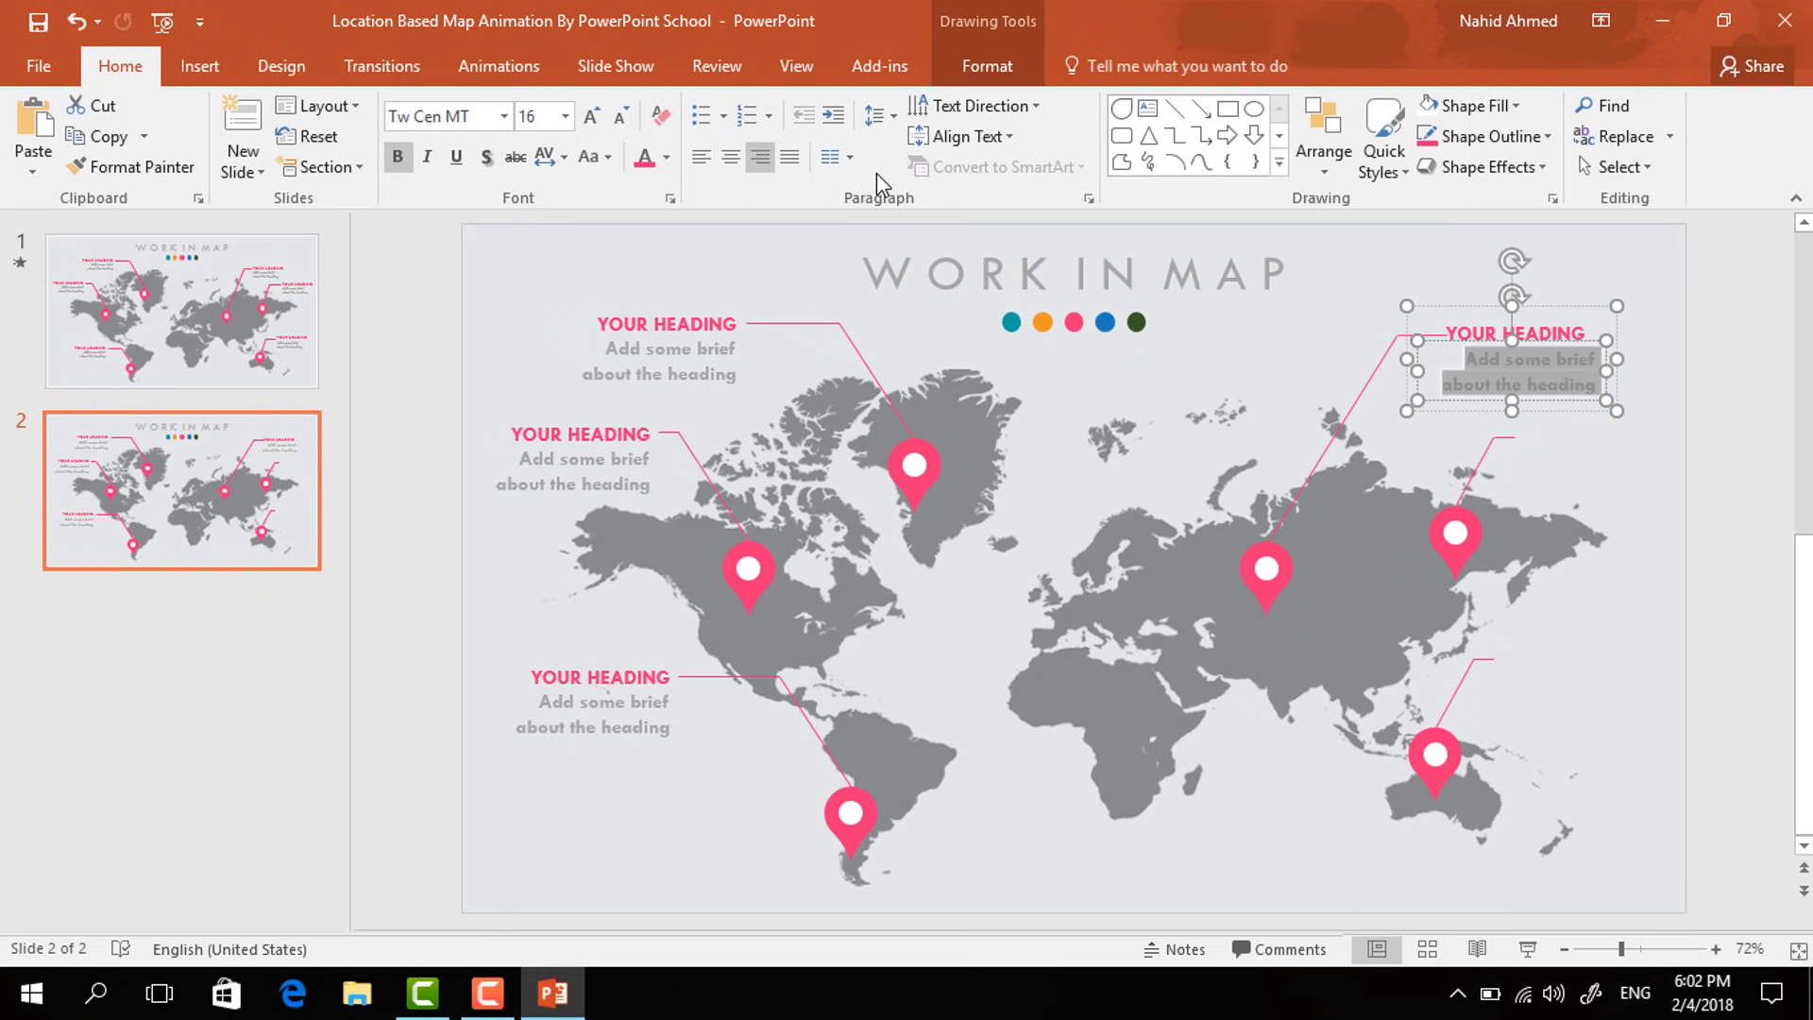
pyautogui.click(700, 157)
pyautogui.click(1488, 342)
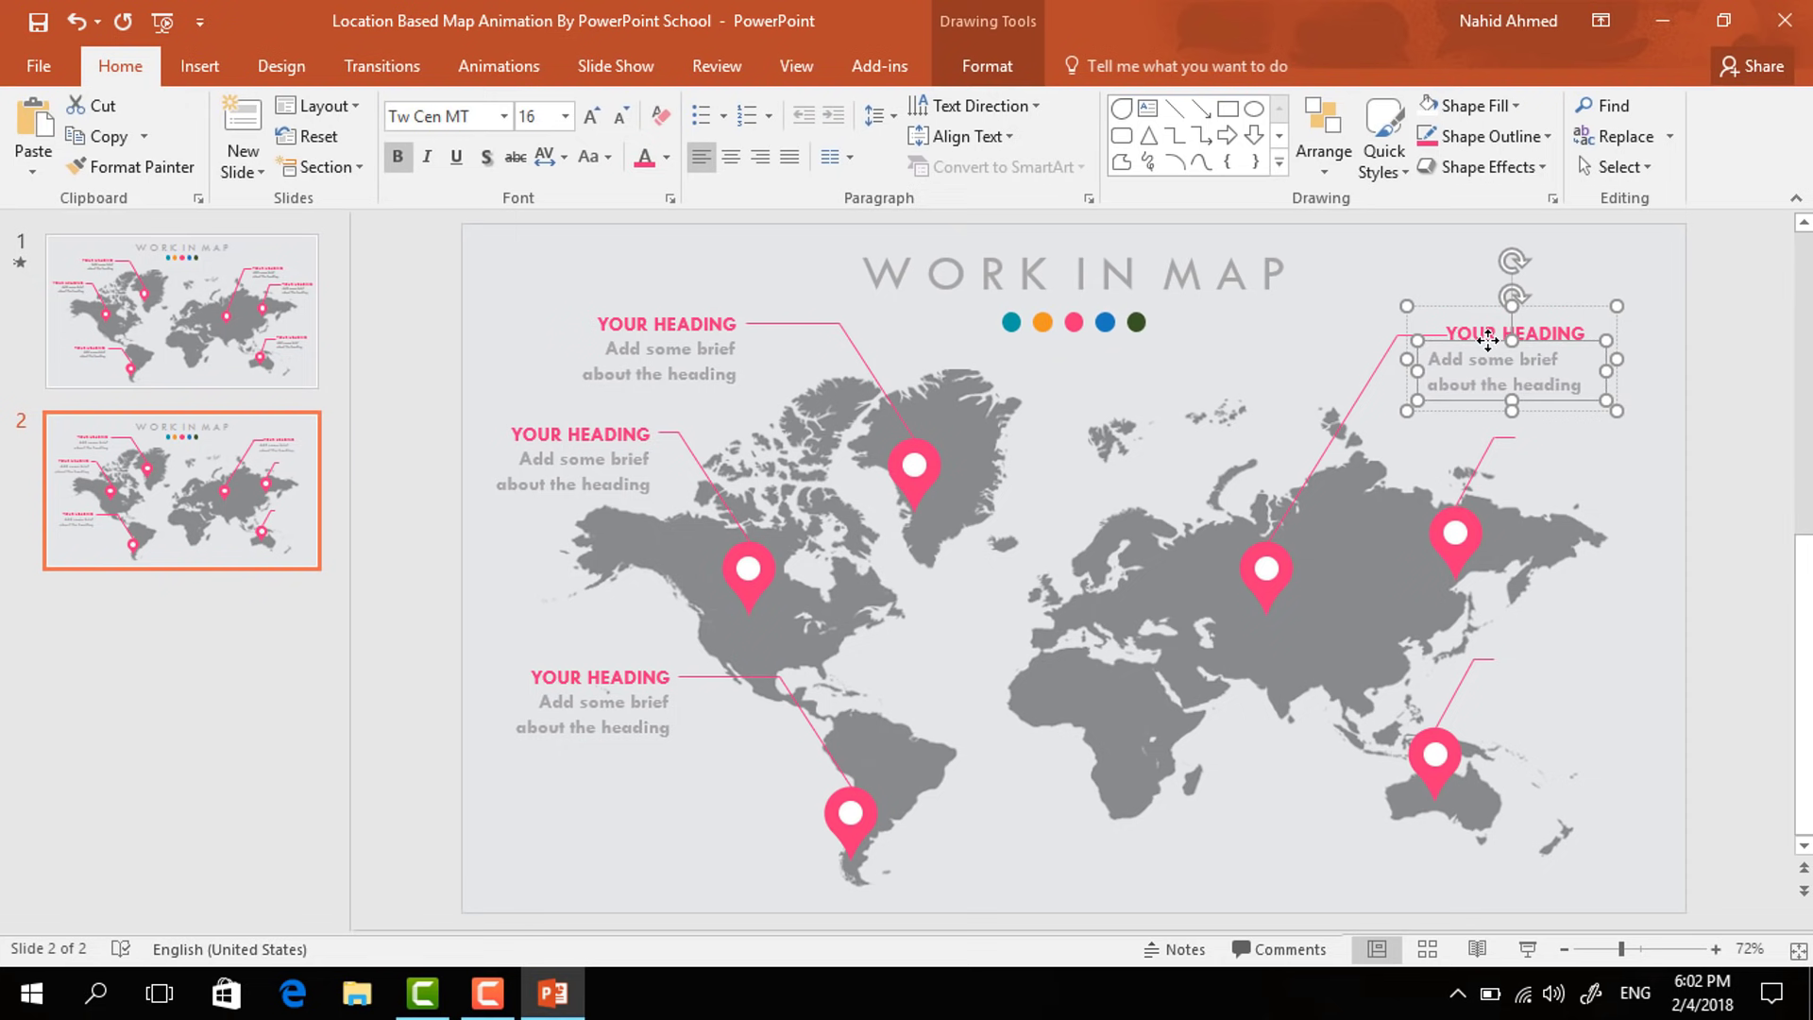
pyautogui.moveTo(1488, 342)
pyautogui.mouseDown()
pyautogui.moveTo(1507, 341)
pyautogui.moveTo(1496, 311)
pyautogui.mouseUp()
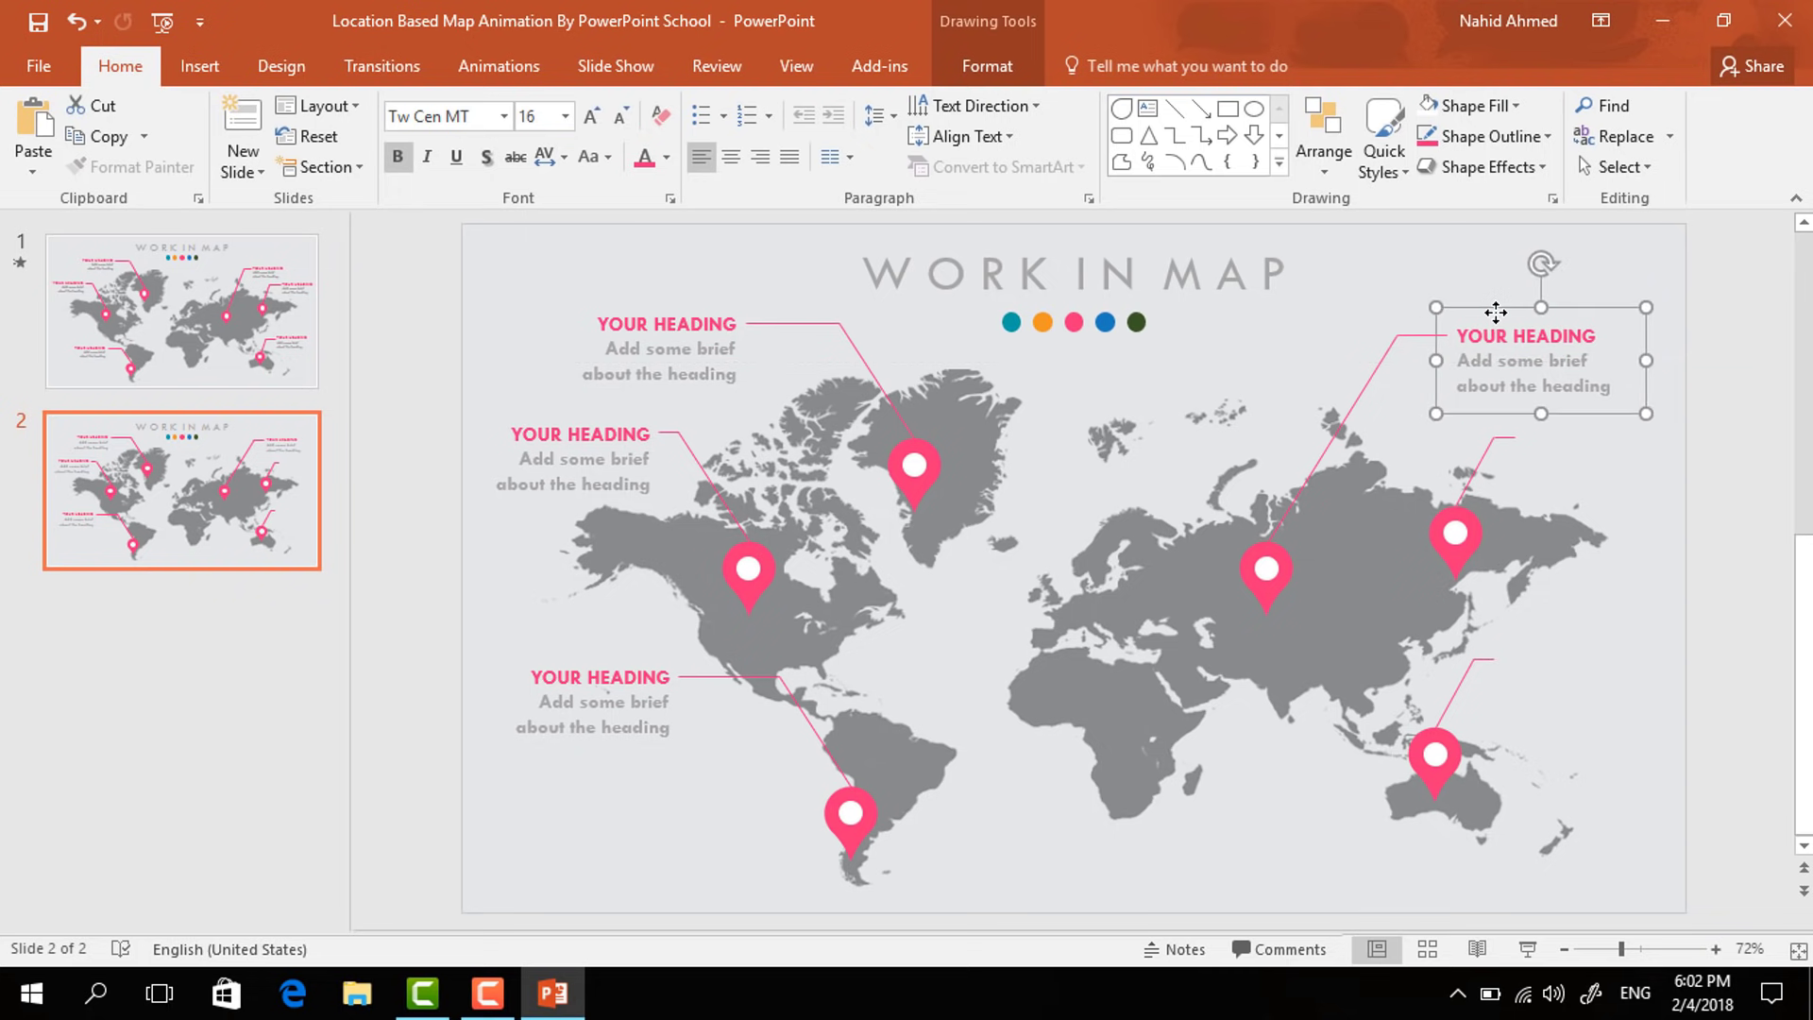
# - Duplicate the left-aligned callout beside the far-east and Australia pin lines
pyautogui.hotkey('ctrl', 'd')
pyautogui.moveTo(1546, 434); pyautogui.dragTo(1586, 513)
pyautogui.hotkey('ctrl', 'd')
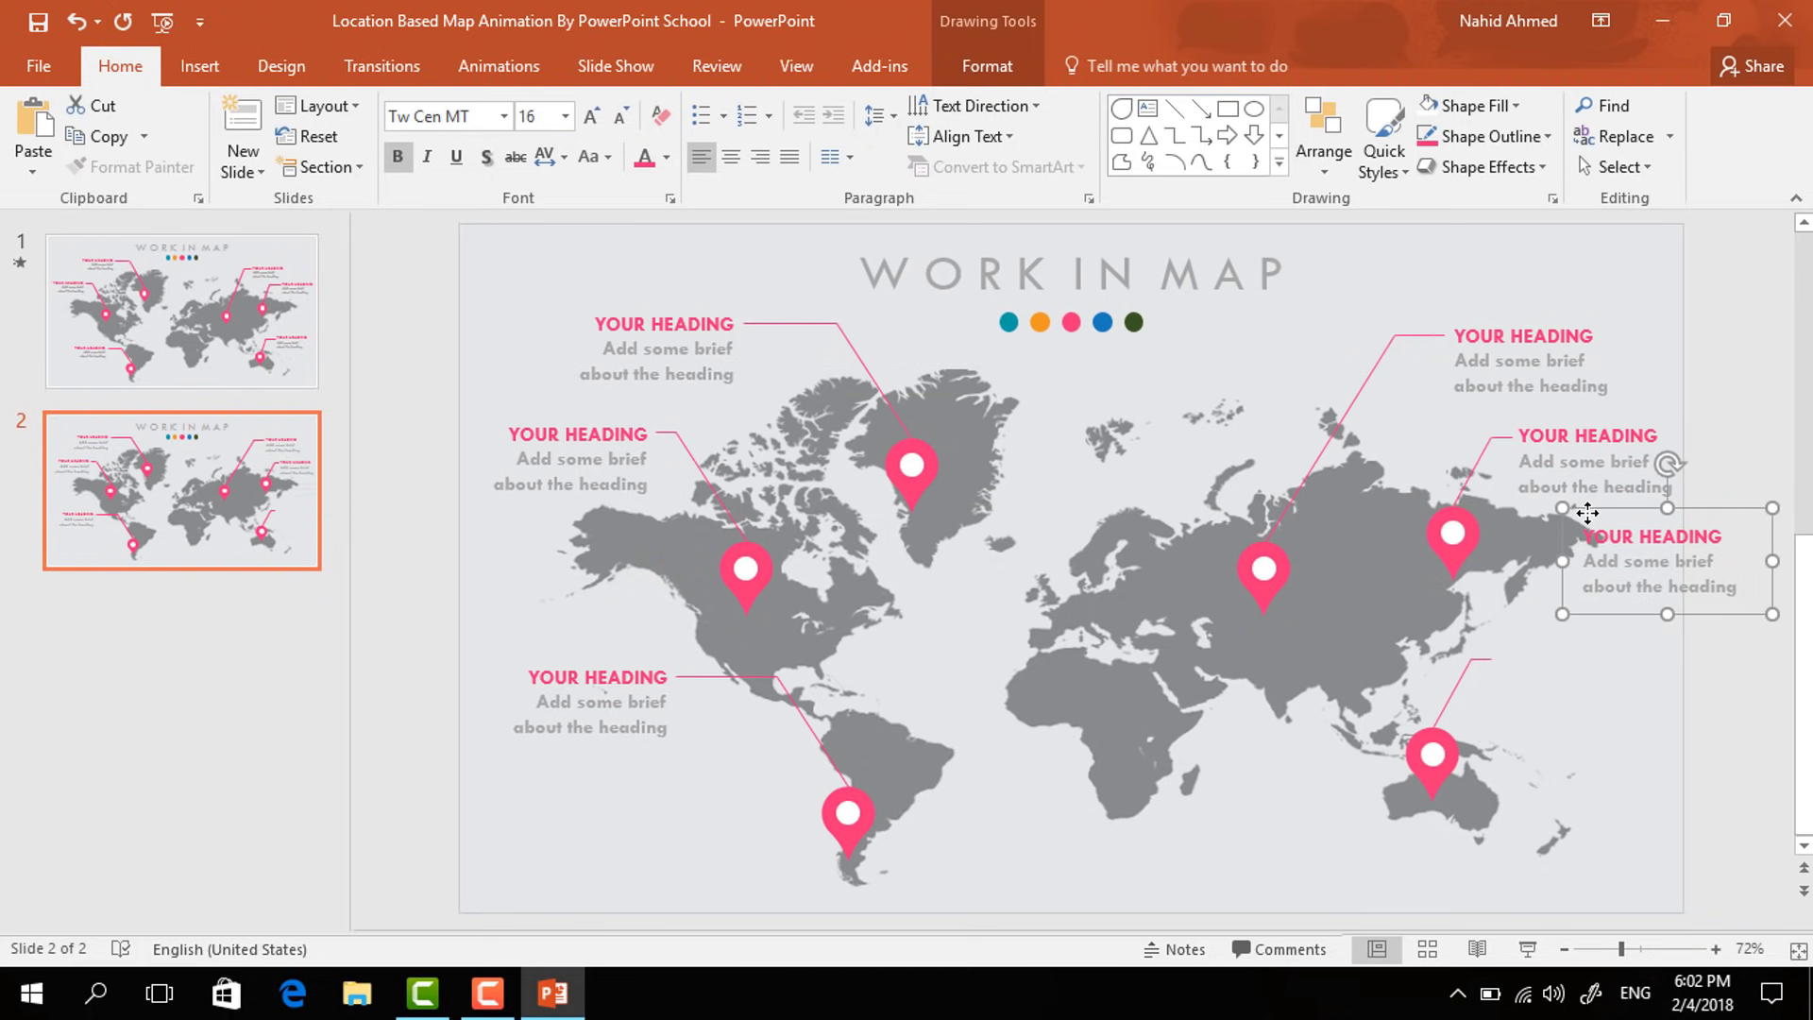
pyautogui.moveTo(1612, 616); pyautogui.dragTo(1530, 736)
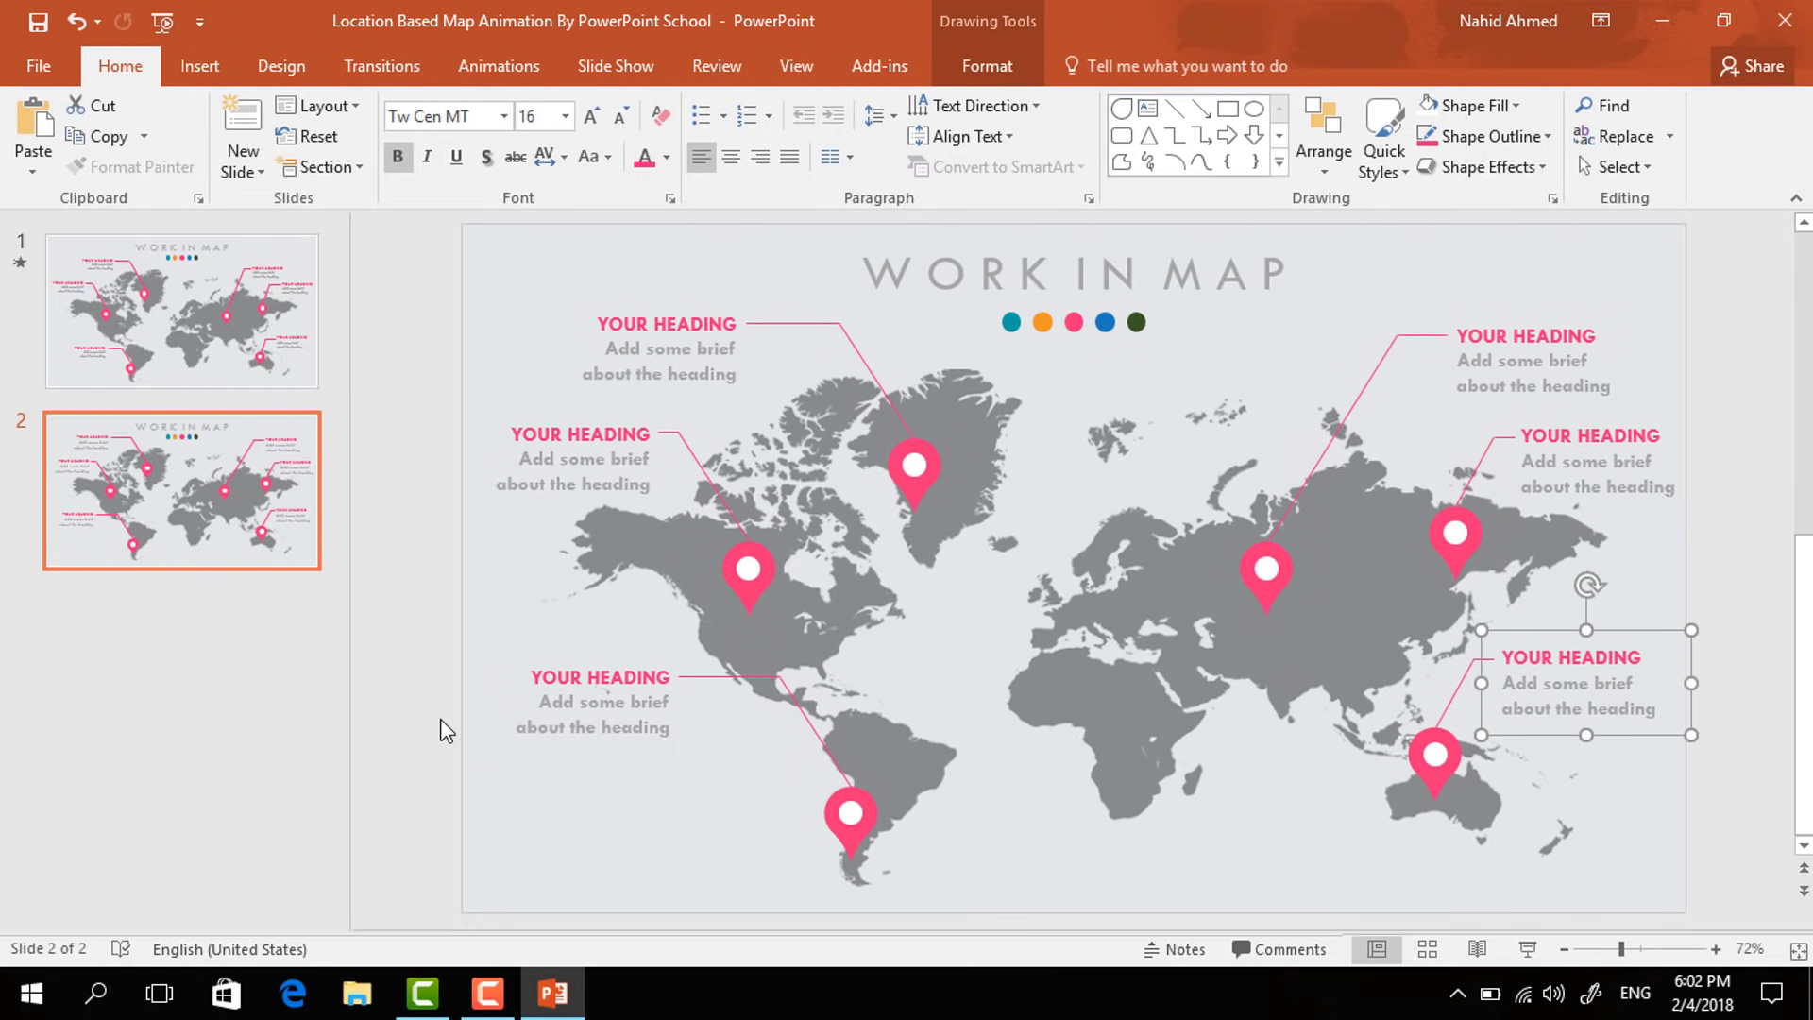
pyautogui.click(452, 743)
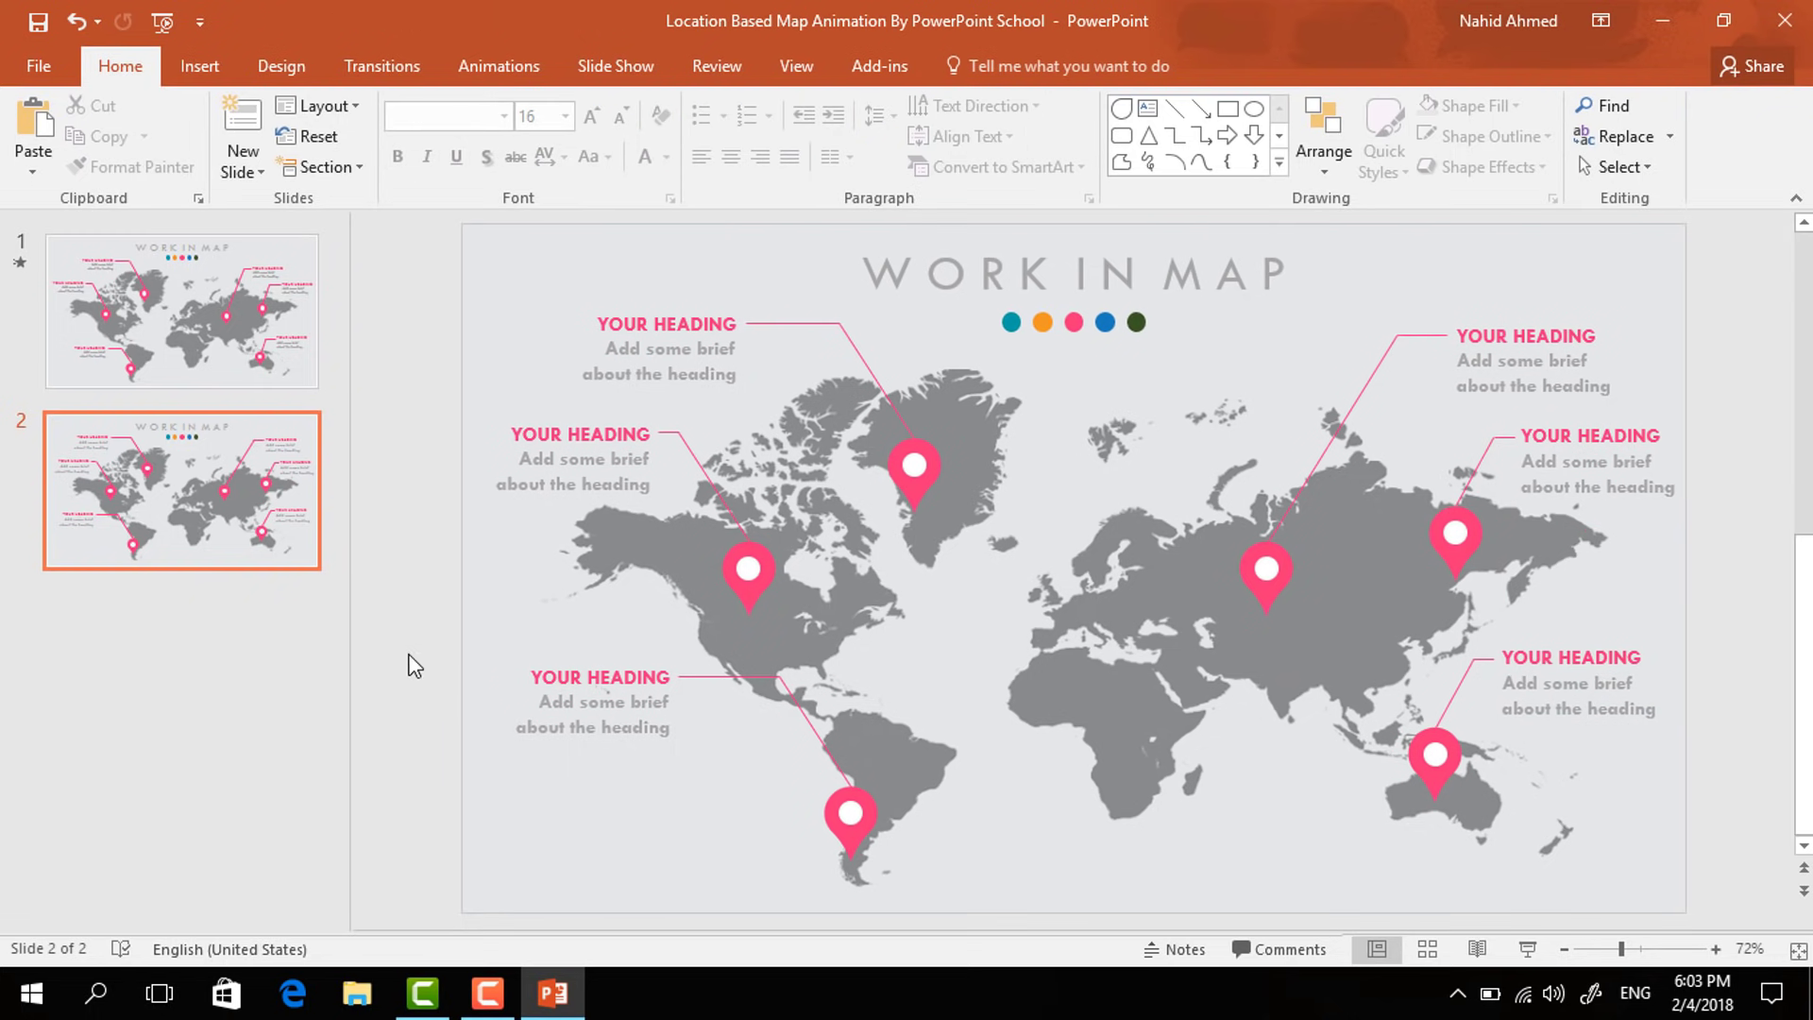
# - Give the Greenland pin a Float In entrance floating down
pyautogui.click(515, 76)
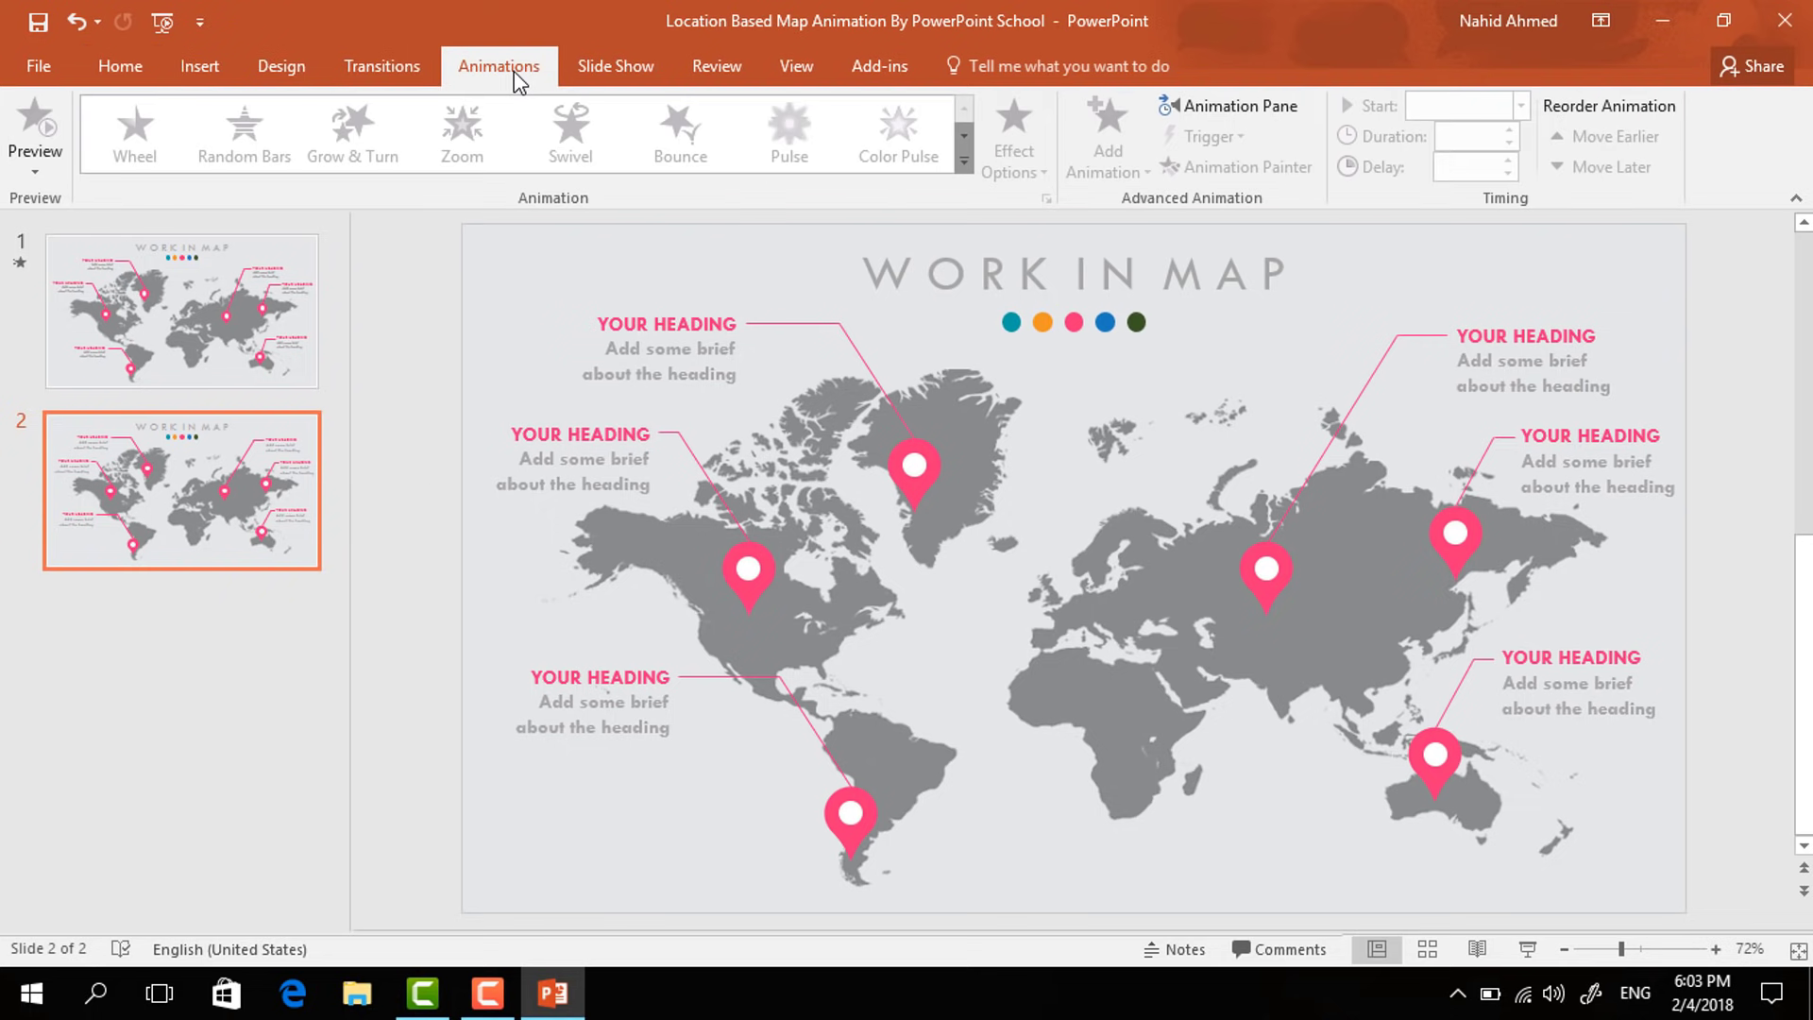
pyautogui.click(1259, 112)
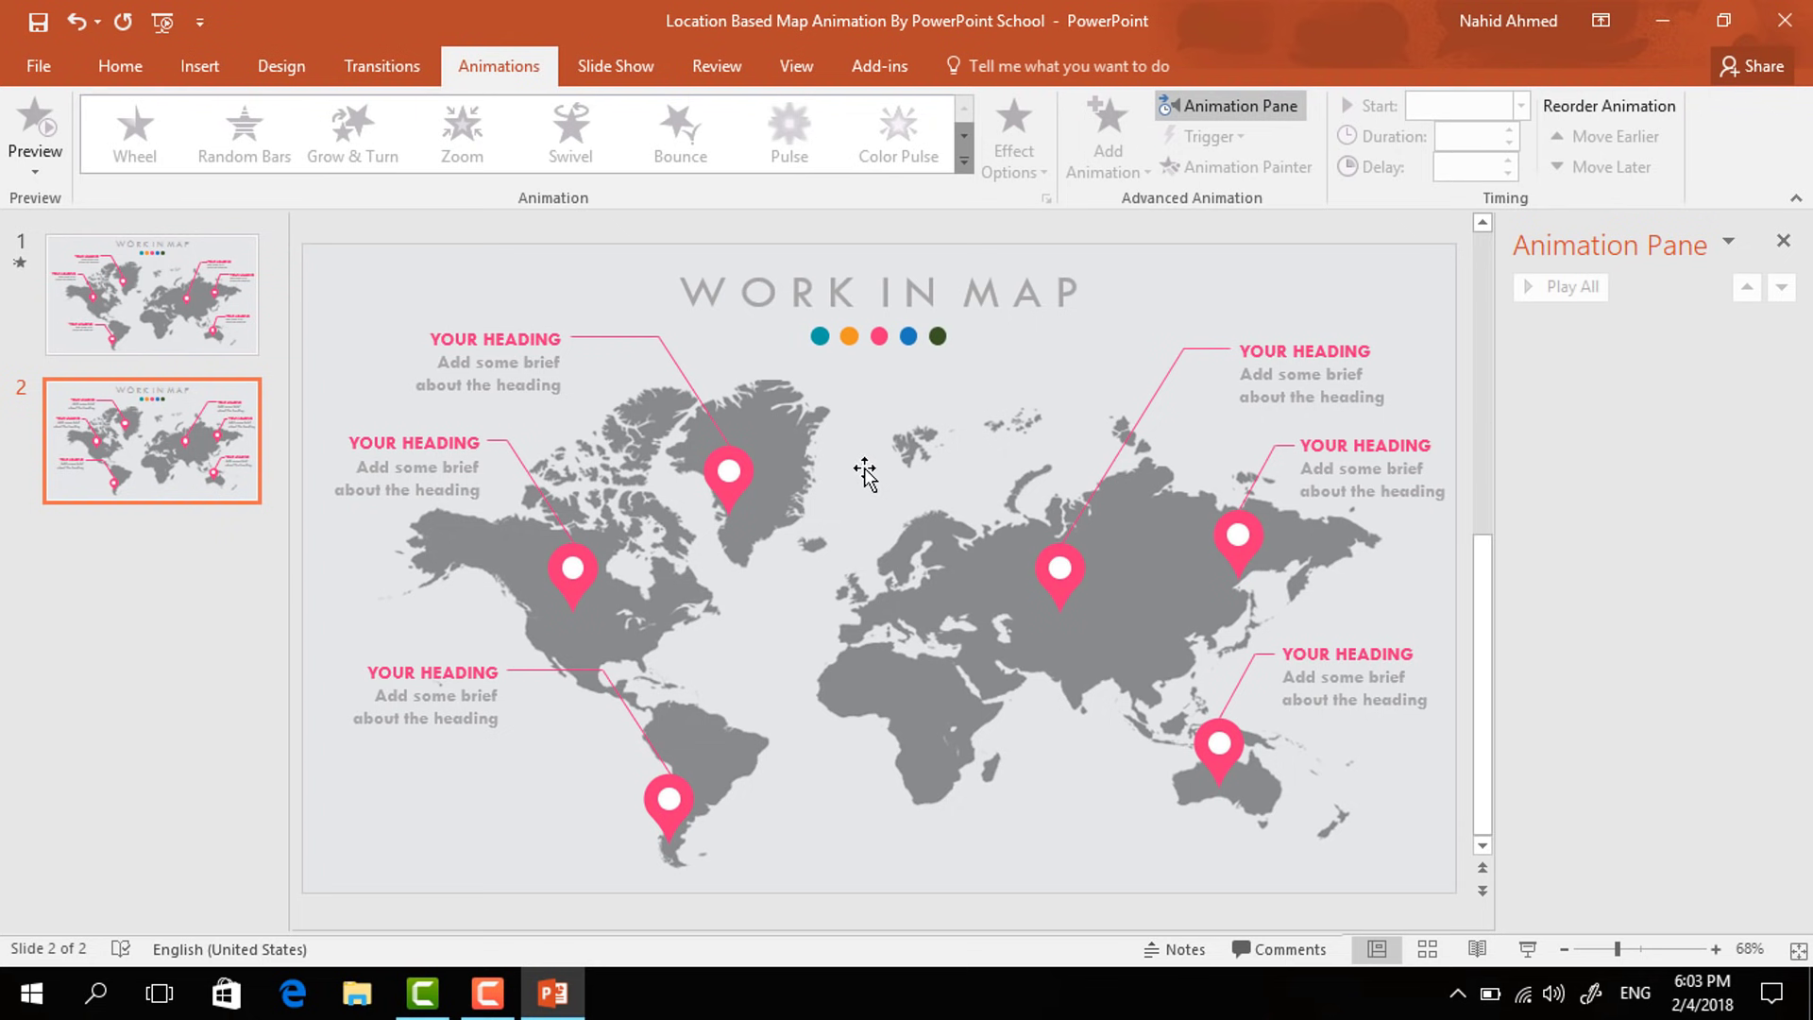
pyautogui.click(735, 482)
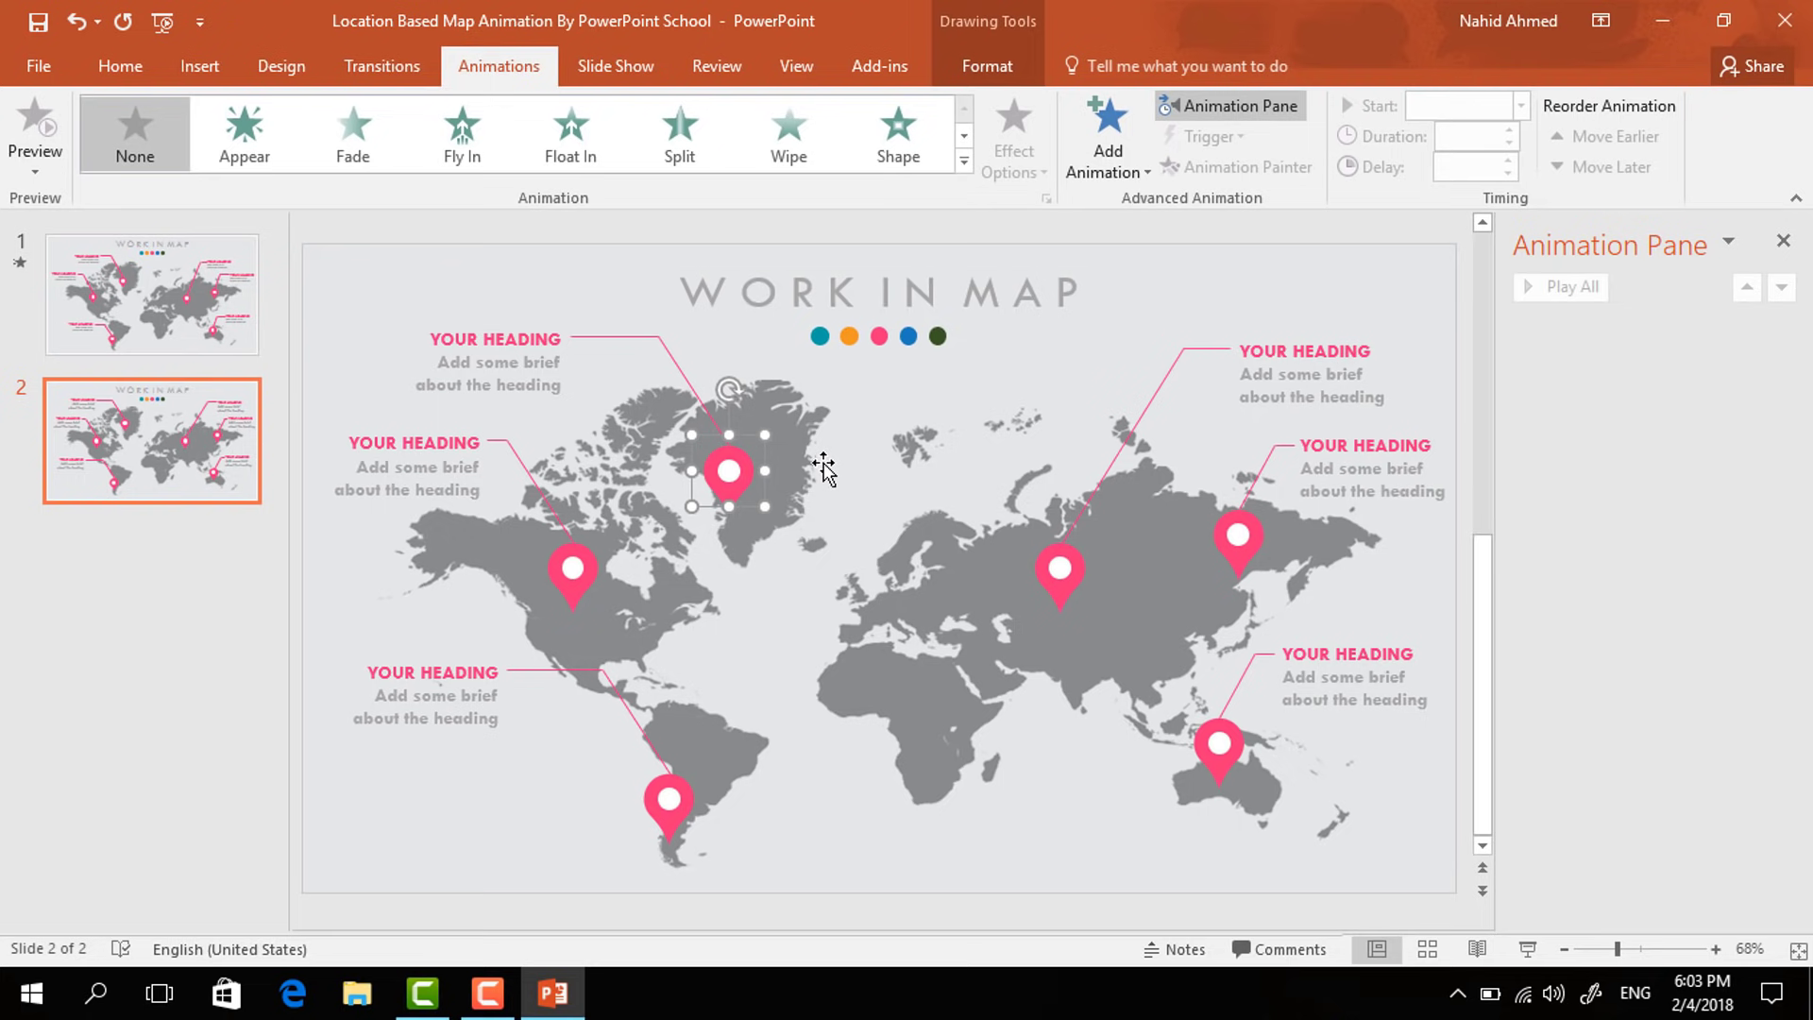
pyautogui.click(1095, 162)
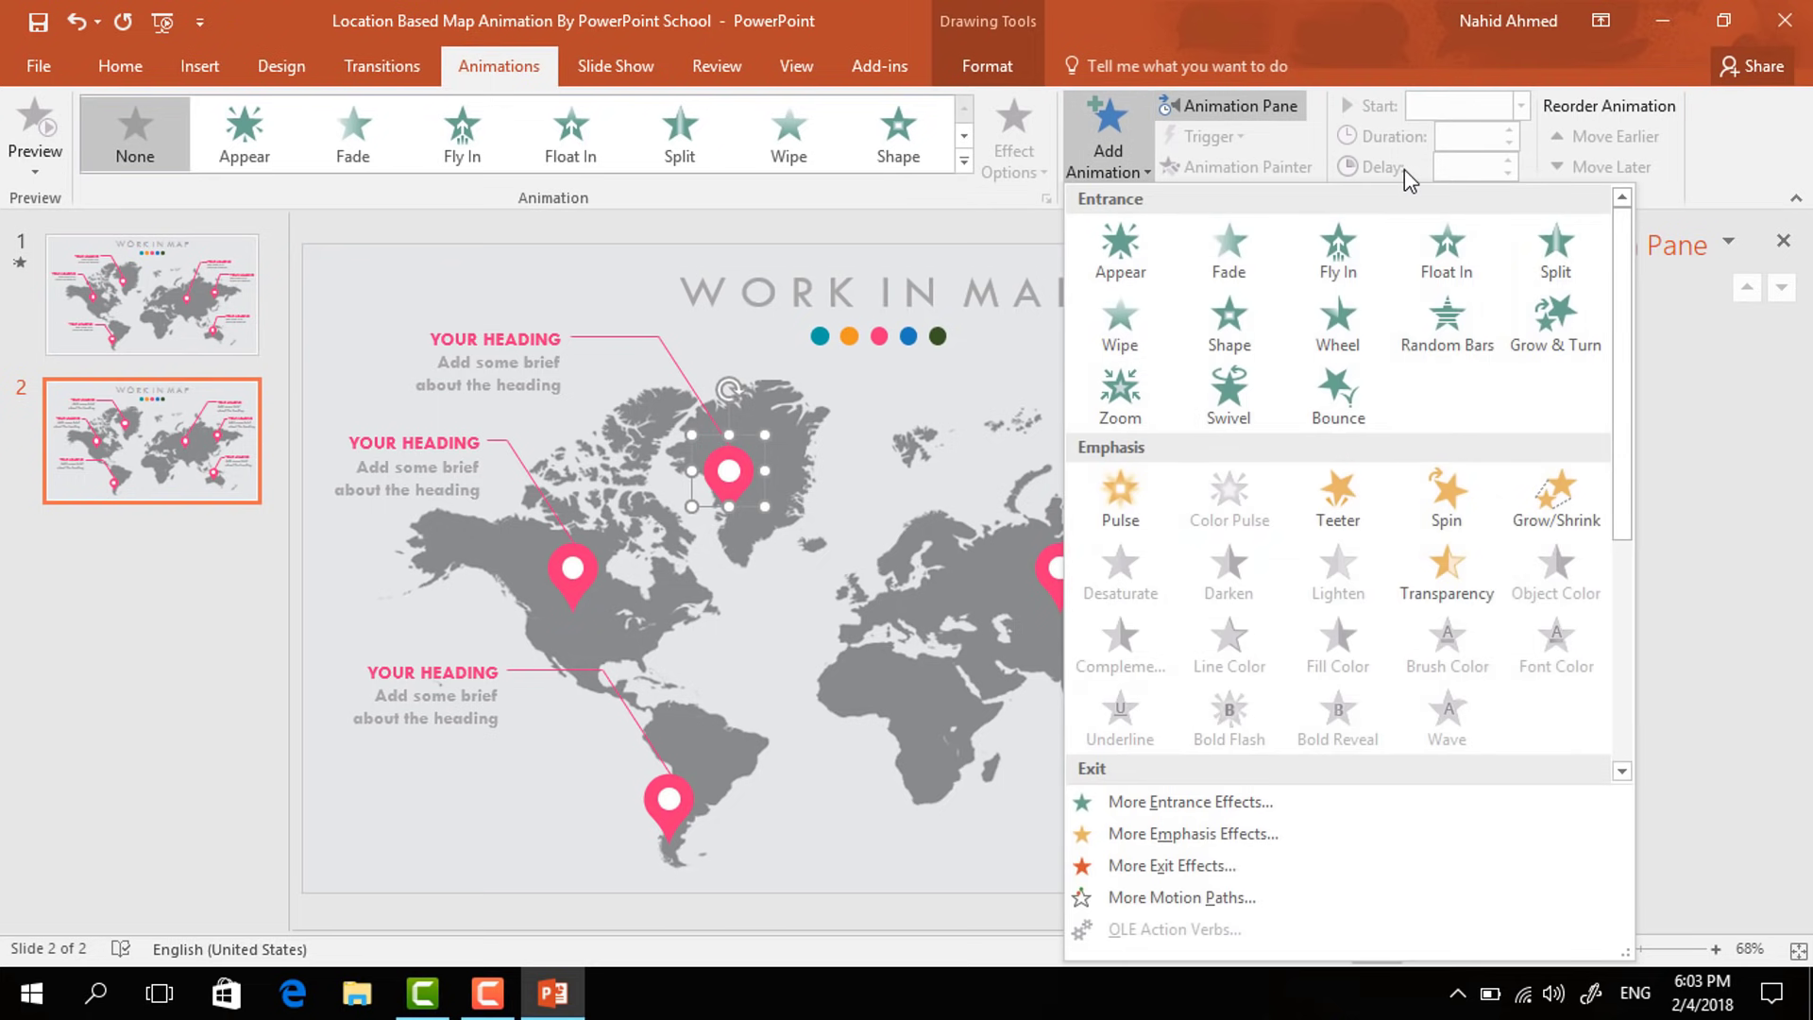
pyautogui.click(1480, 274)
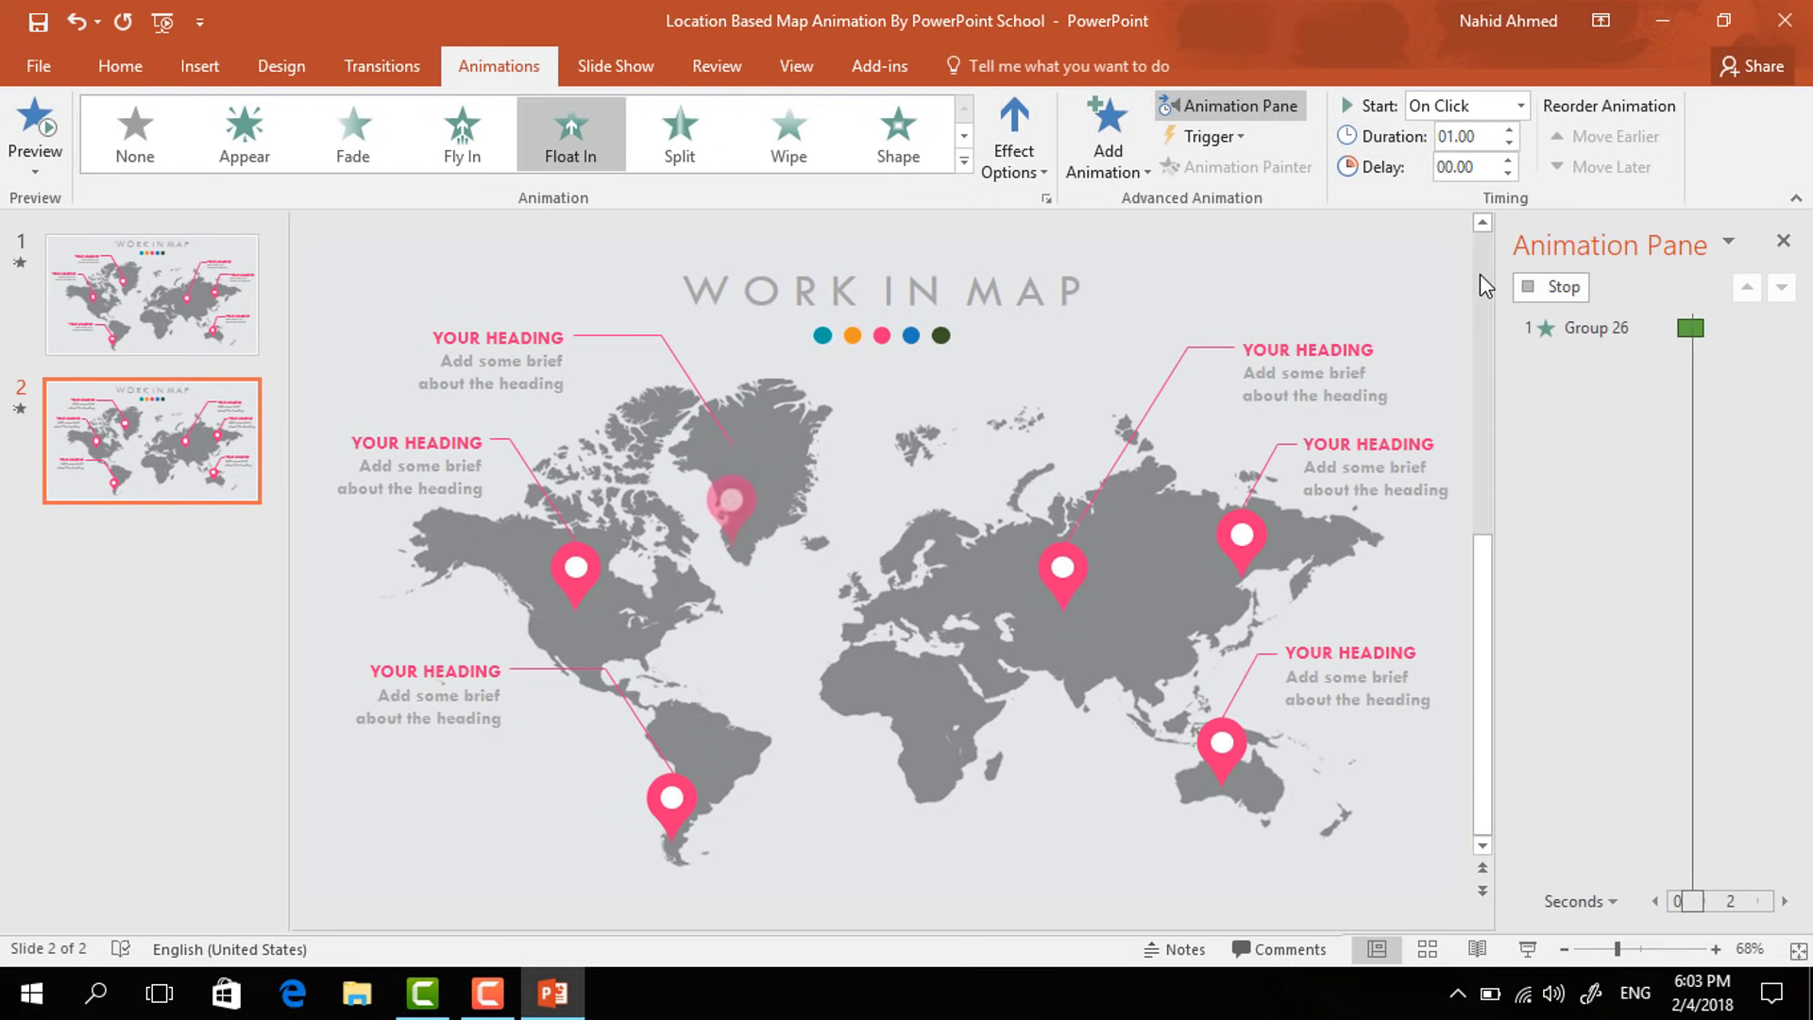
pyautogui.click(997, 160)
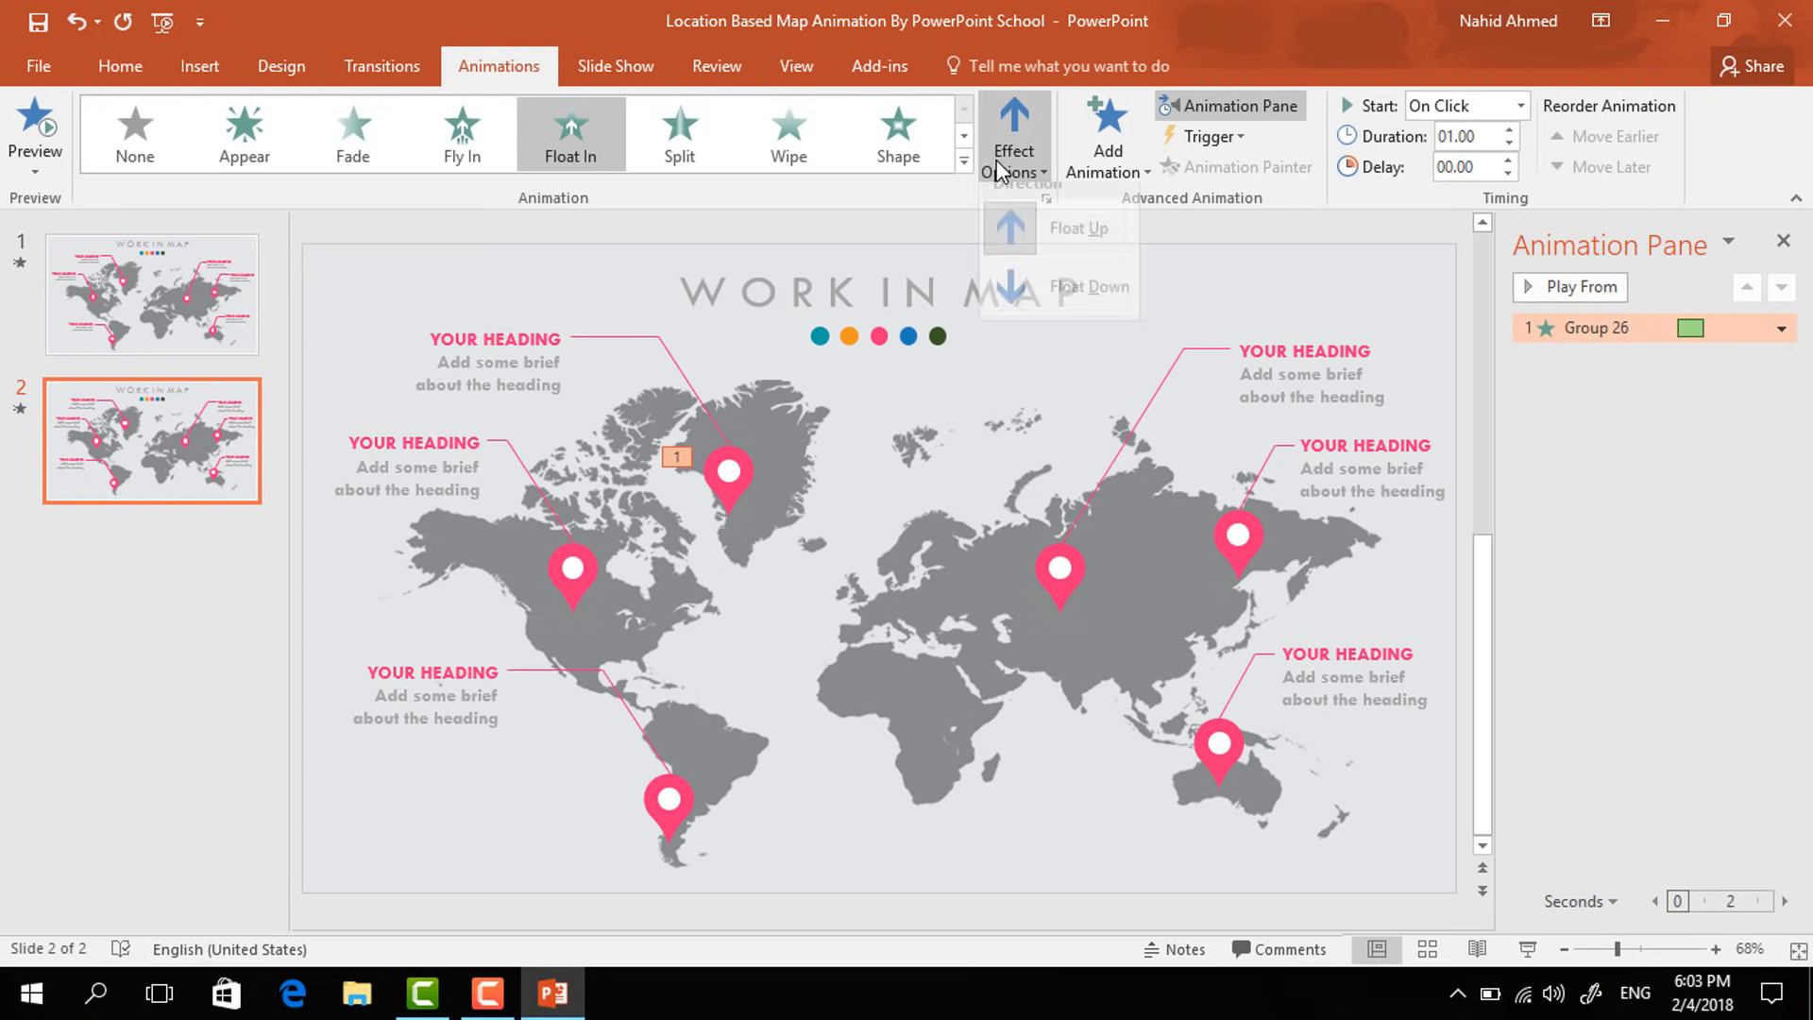
pyautogui.click(1060, 309)
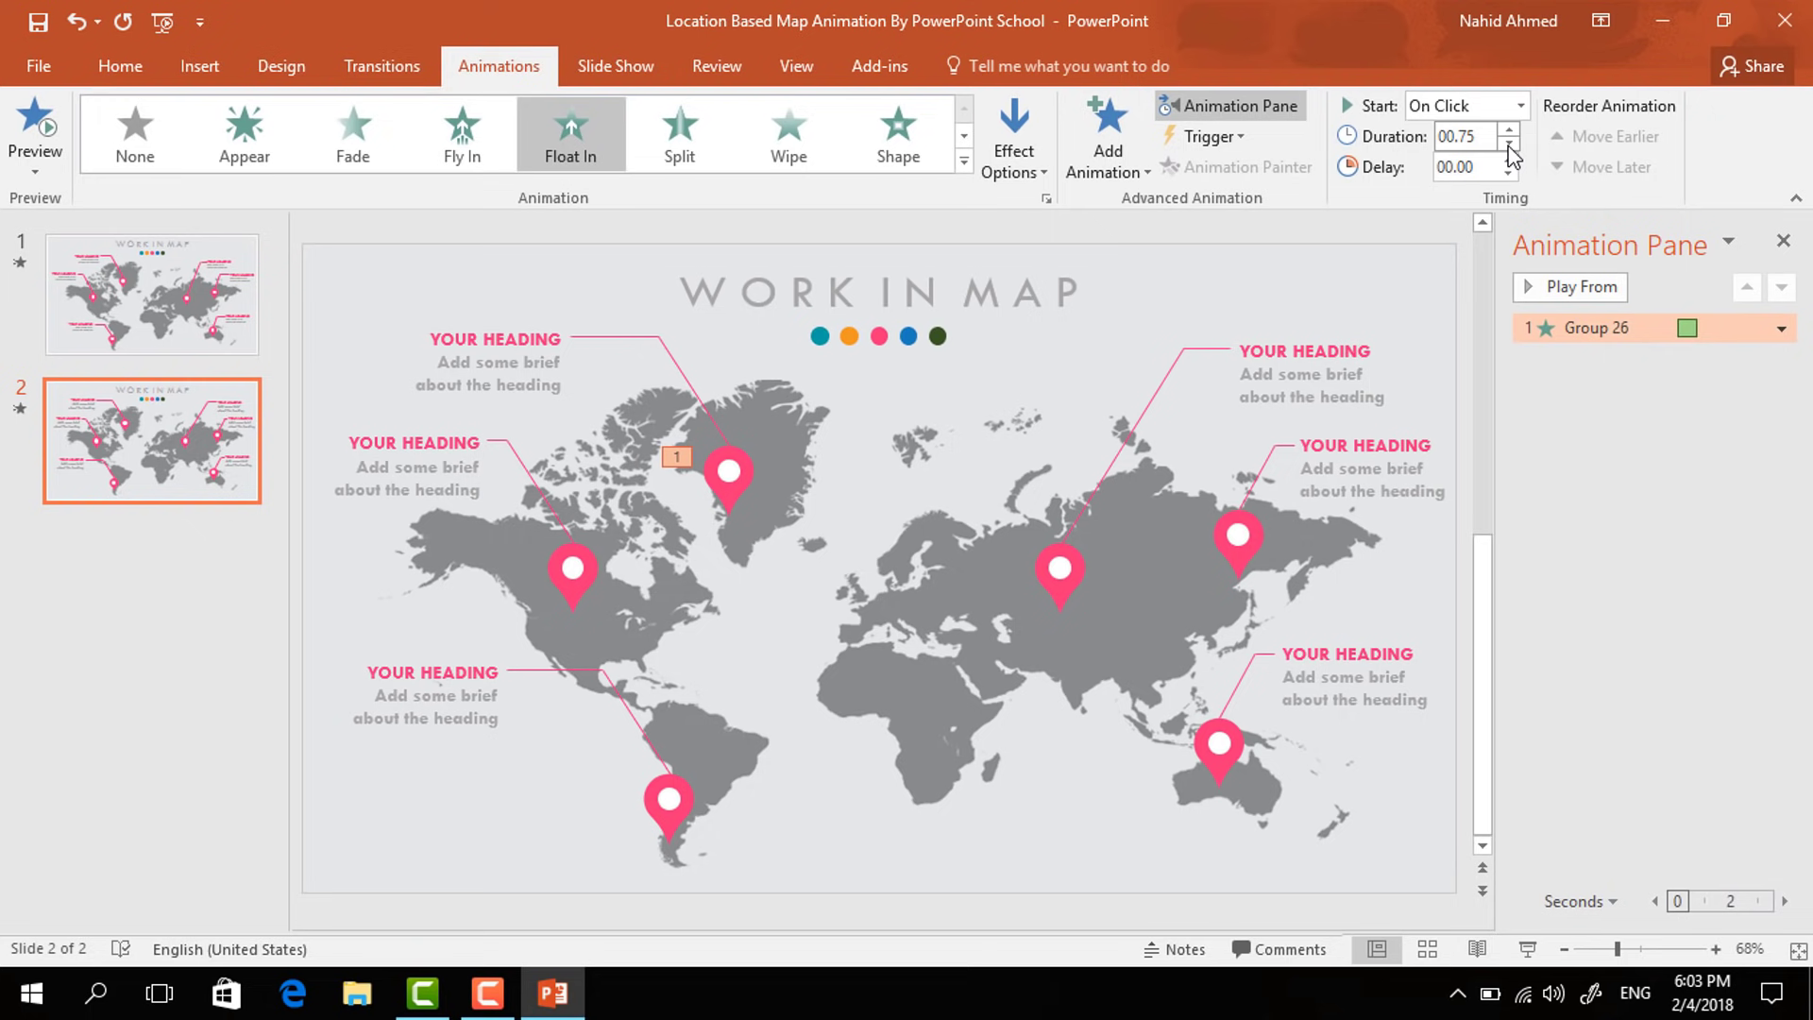
# - Give the Greenland callout line a Wipe from the right, starting After Previous
pyautogui.click(681, 376)
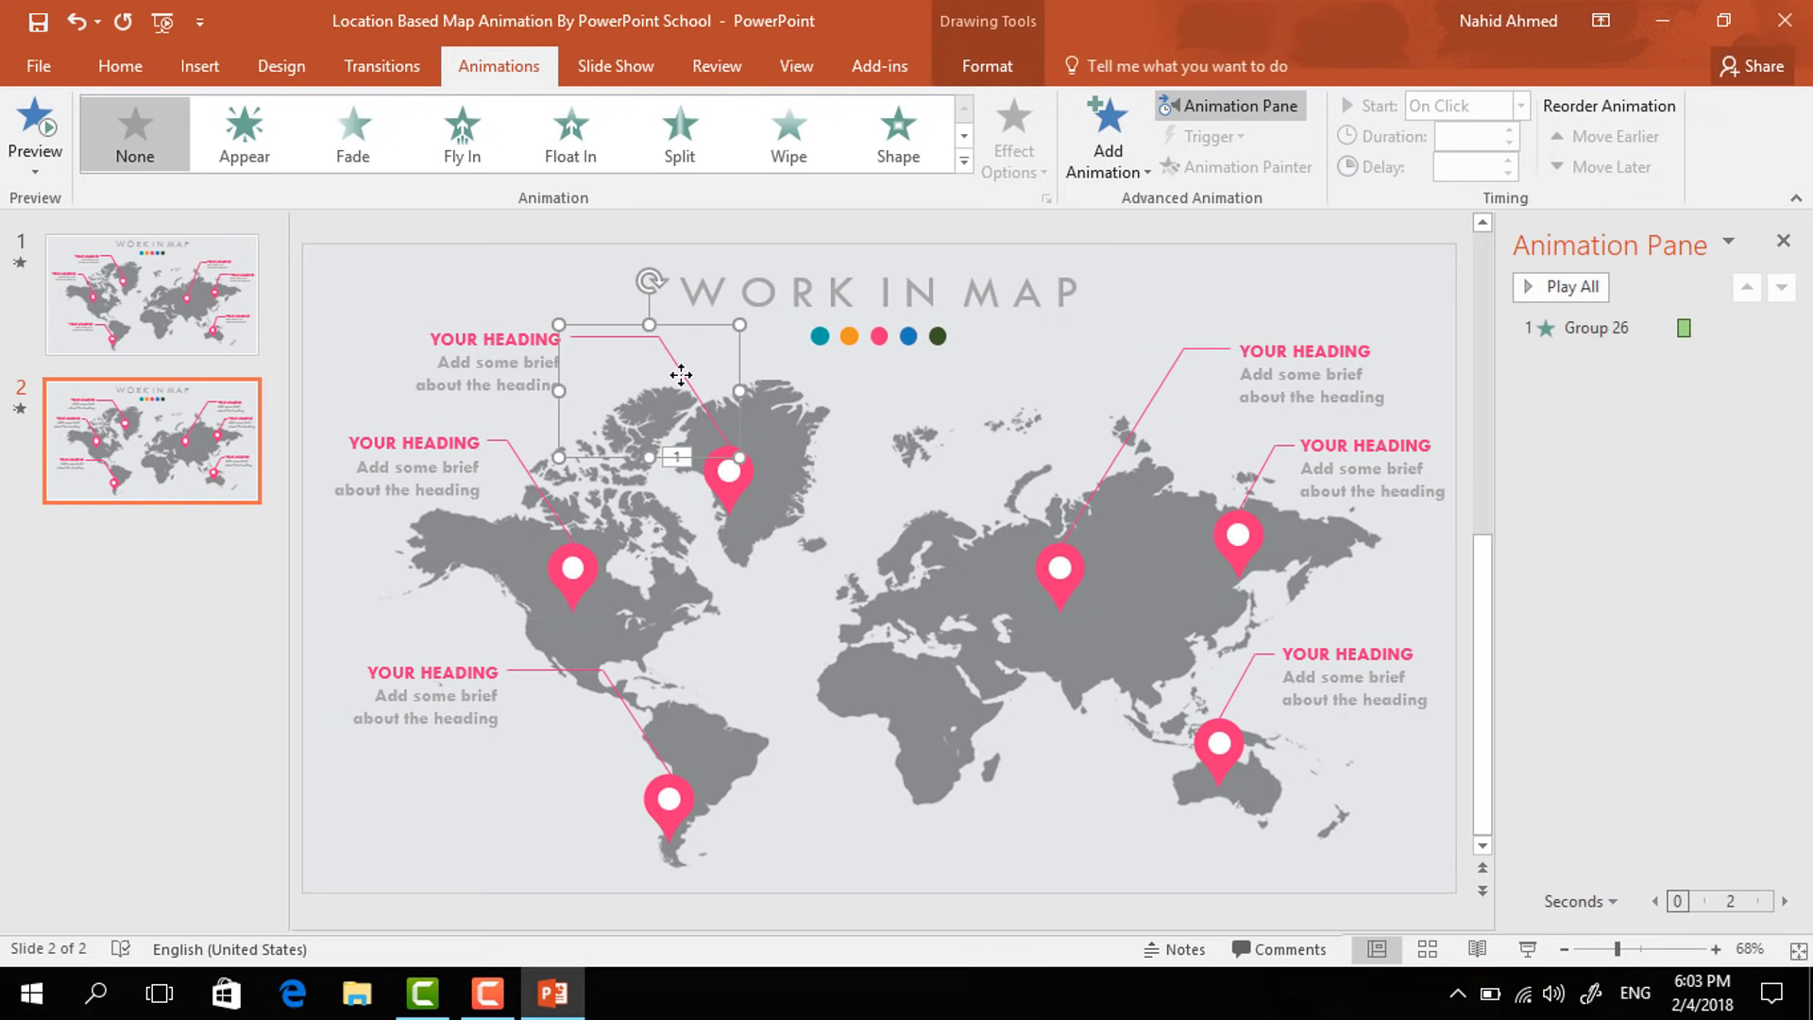
pyautogui.click(1118, 156)
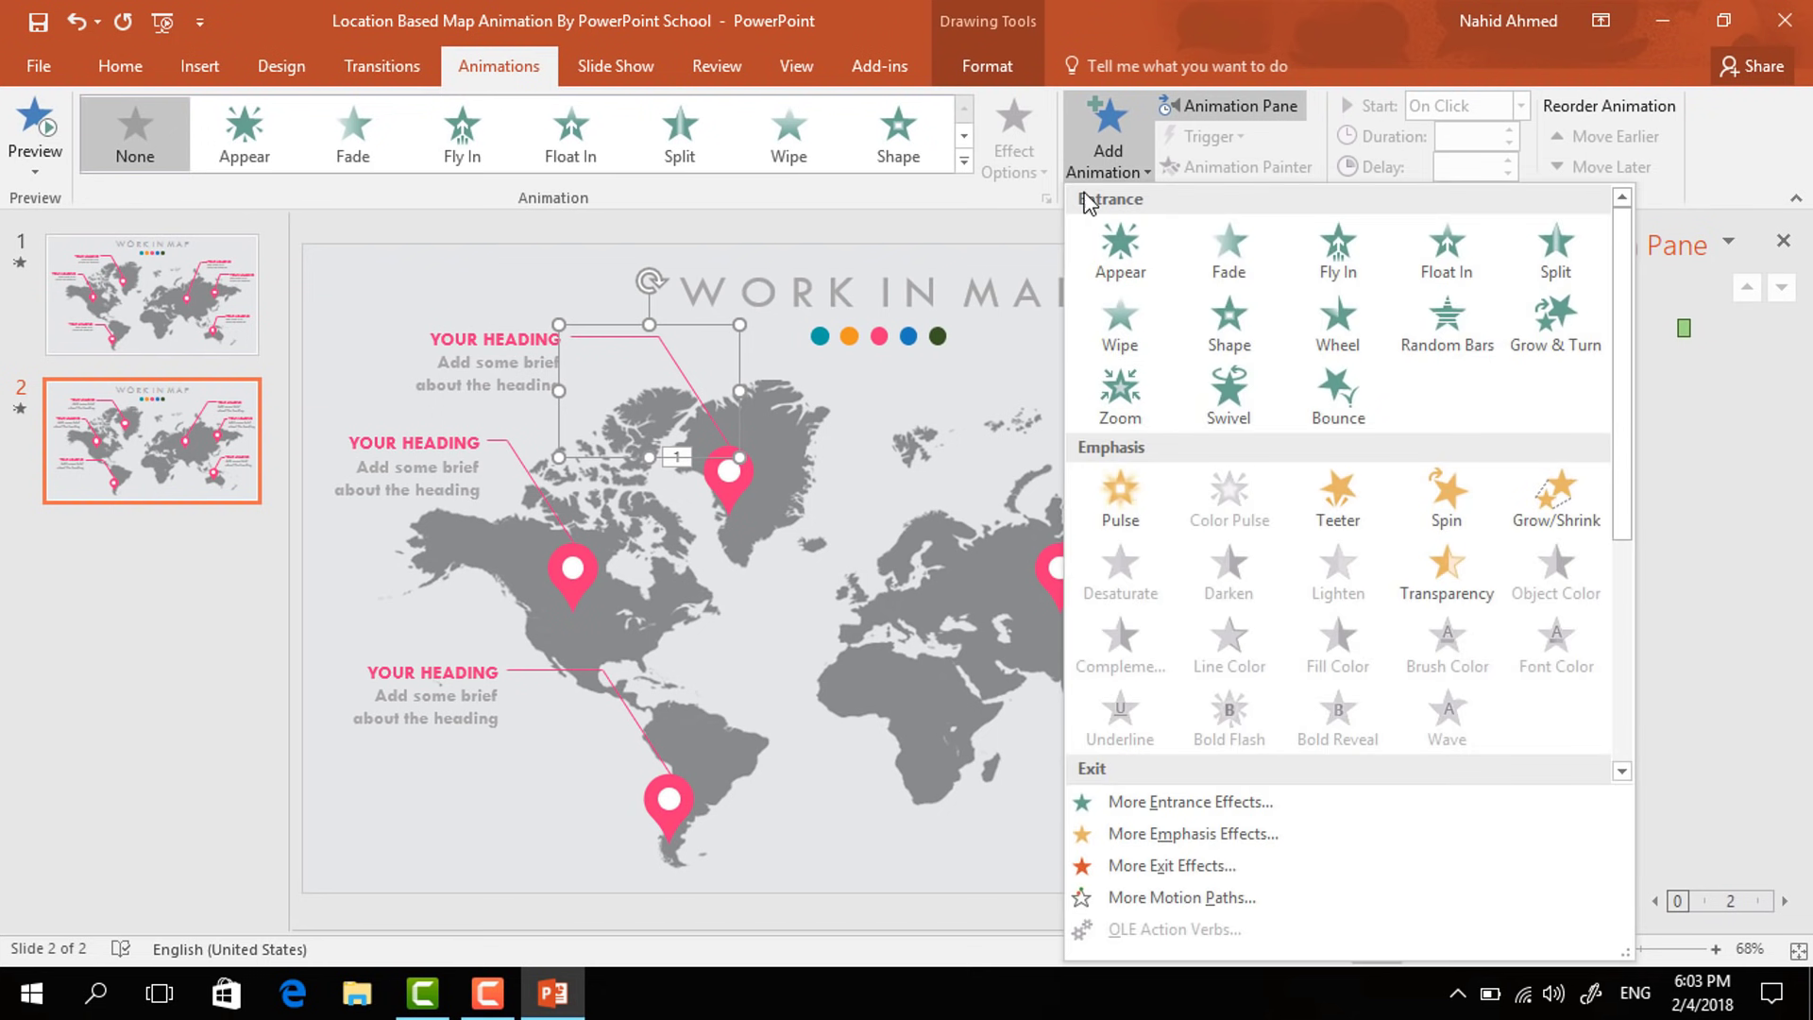
pyautogui.click(1130, 337)
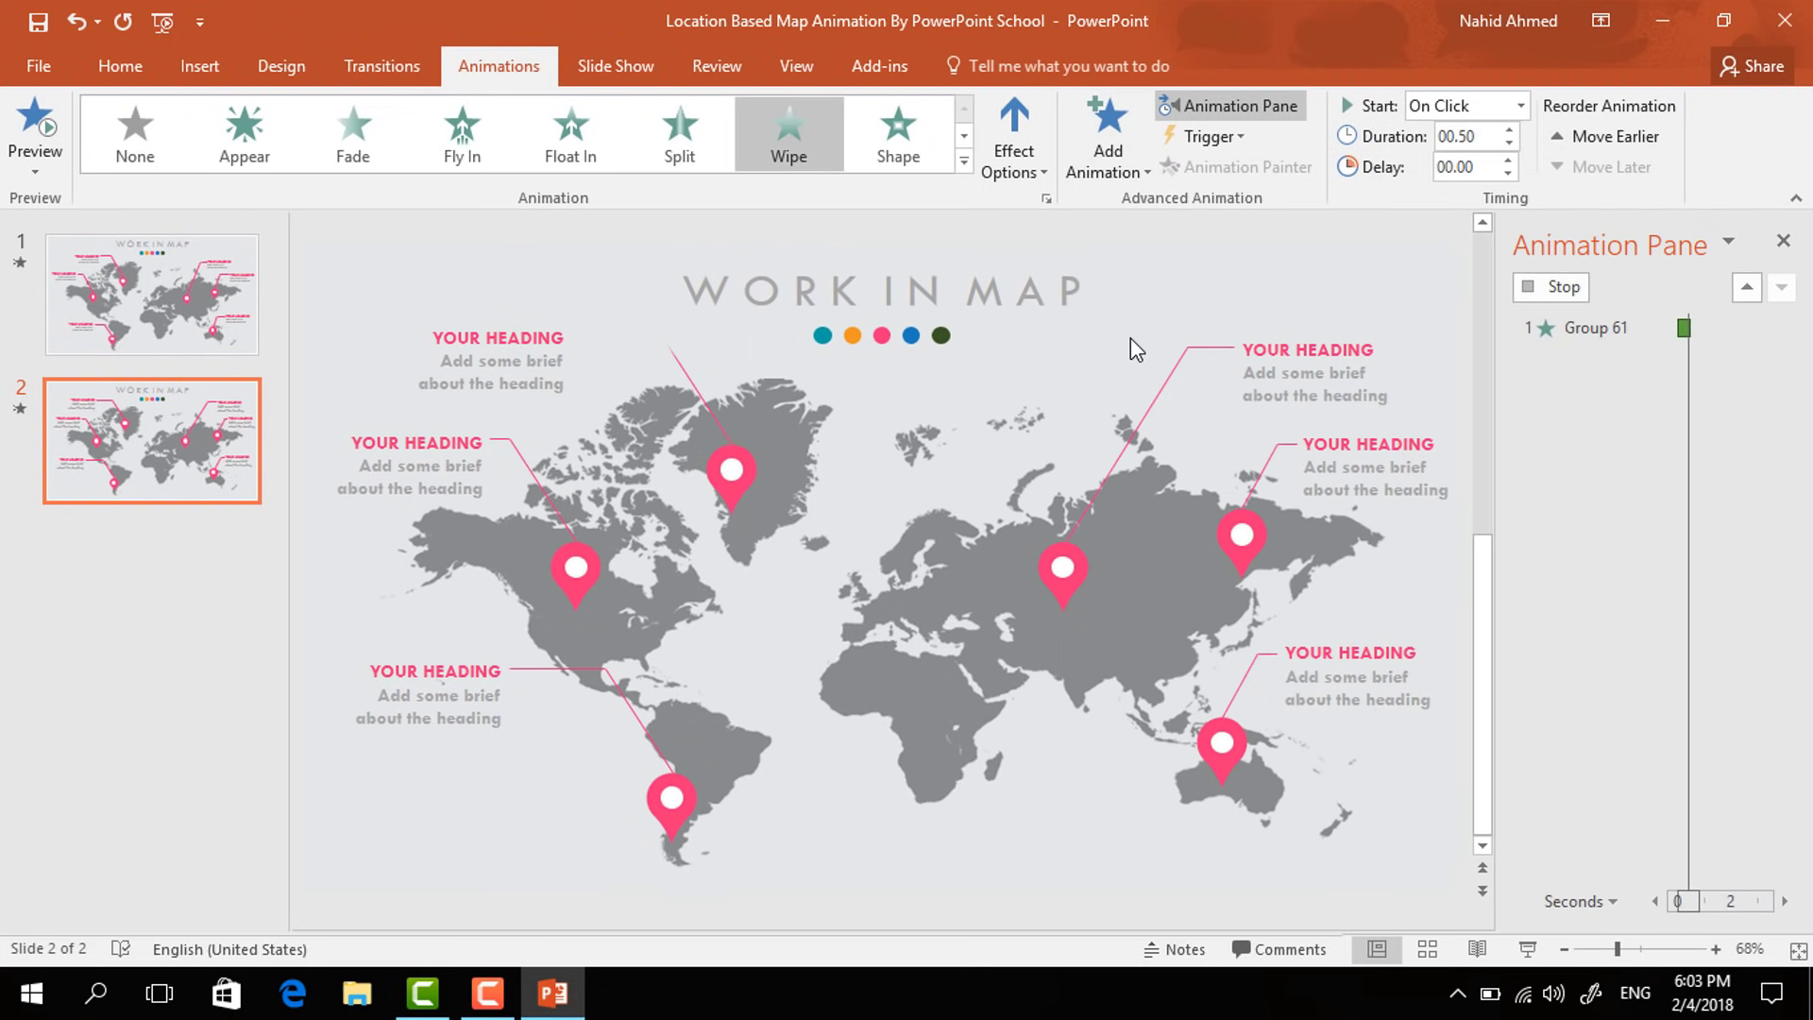
pyautogui.click(1013, 155)
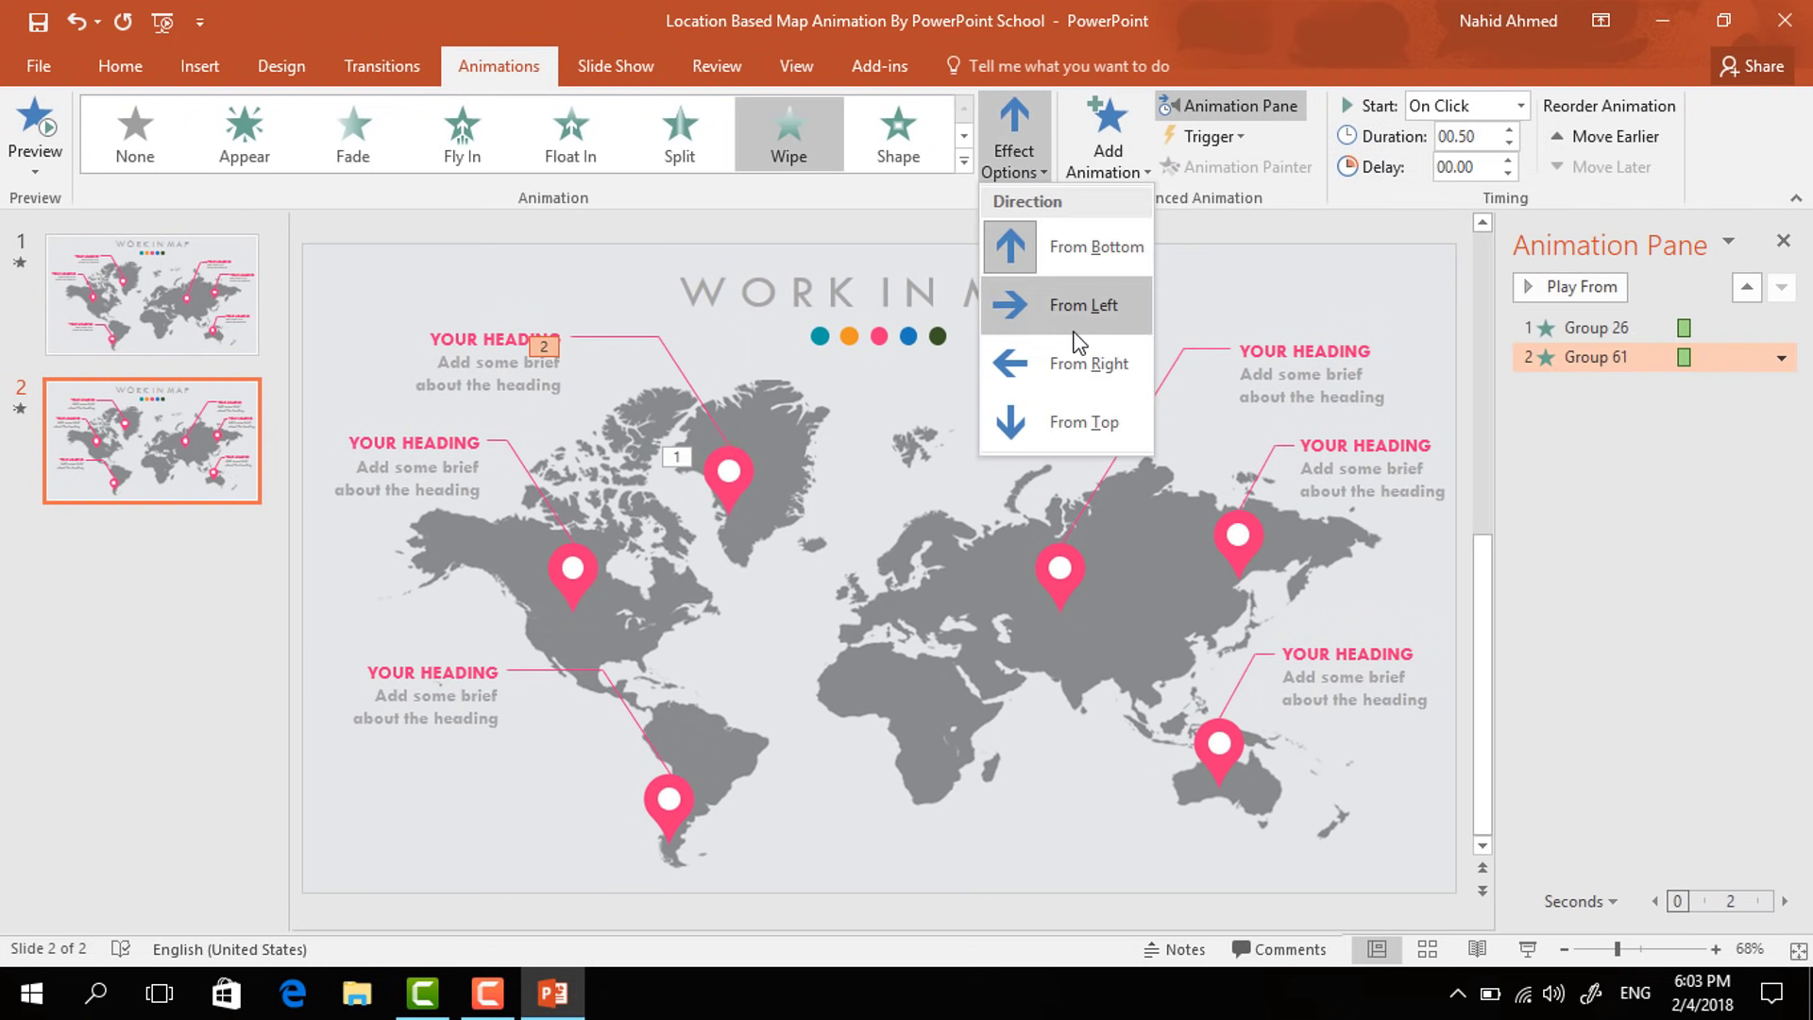
pyautogui.click(1091, 364)
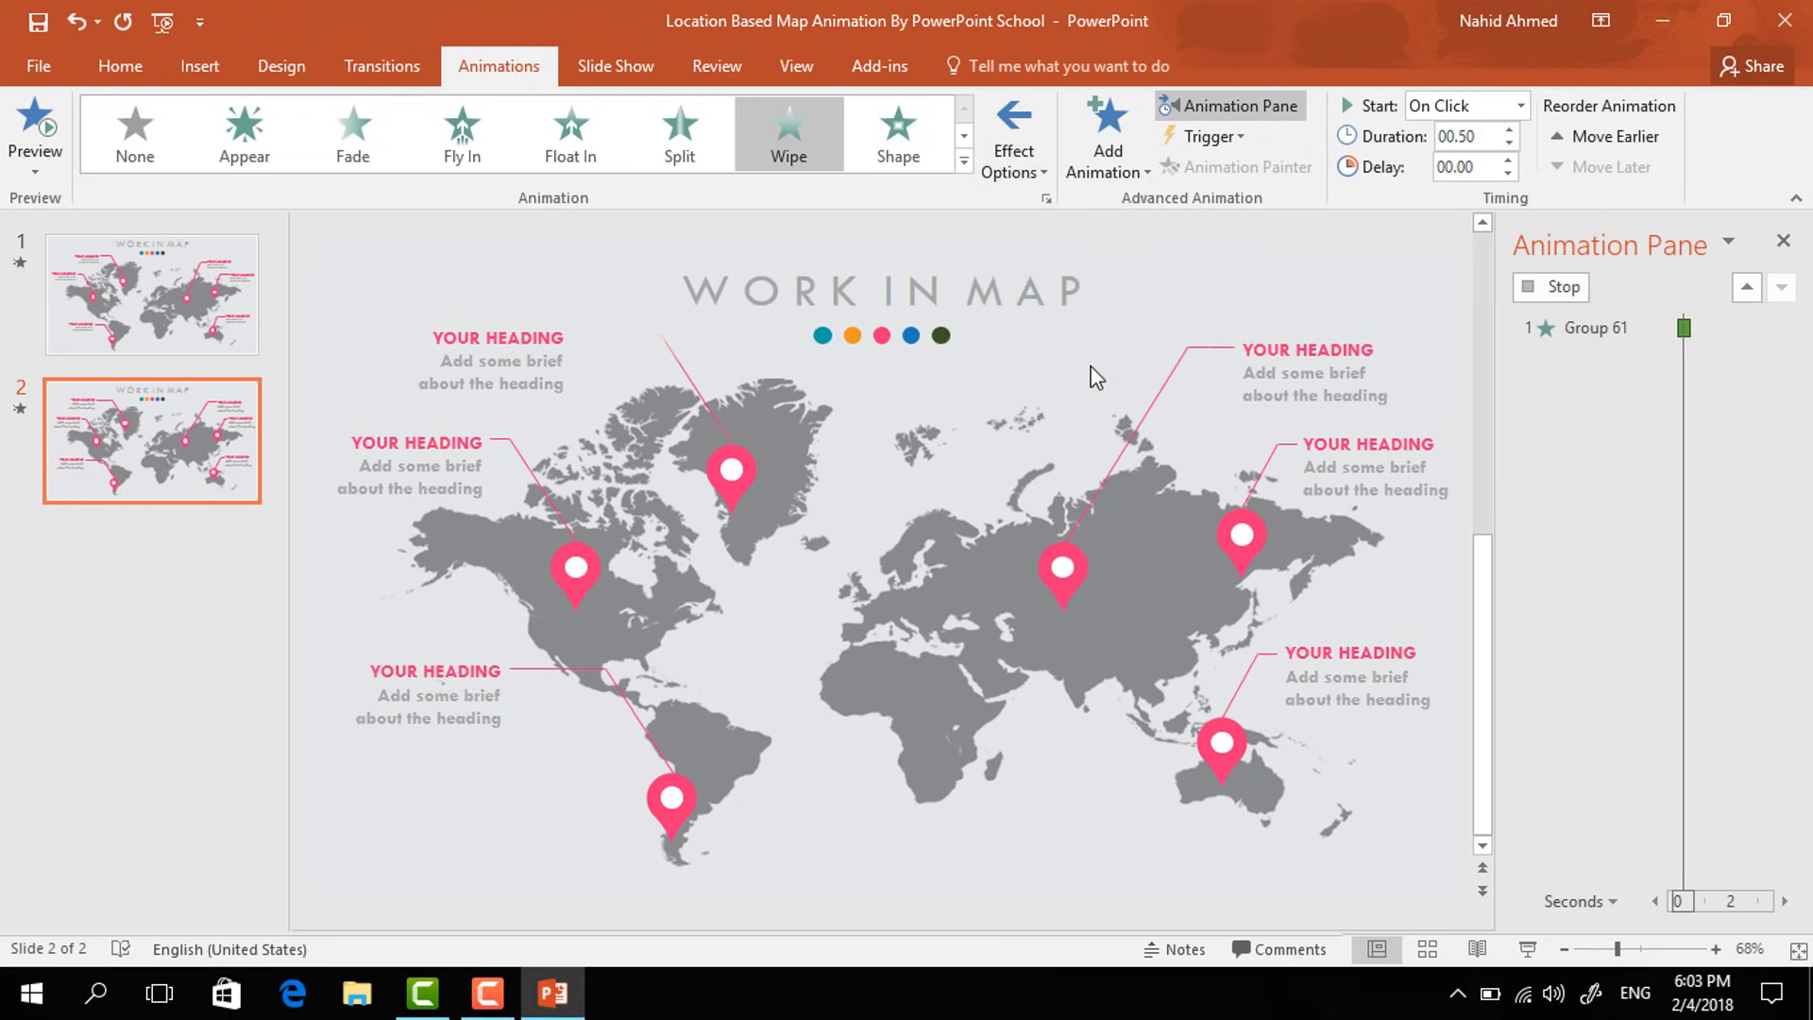
pyautogui.click(1518, 106)
pyautogui.click(1493, 187)
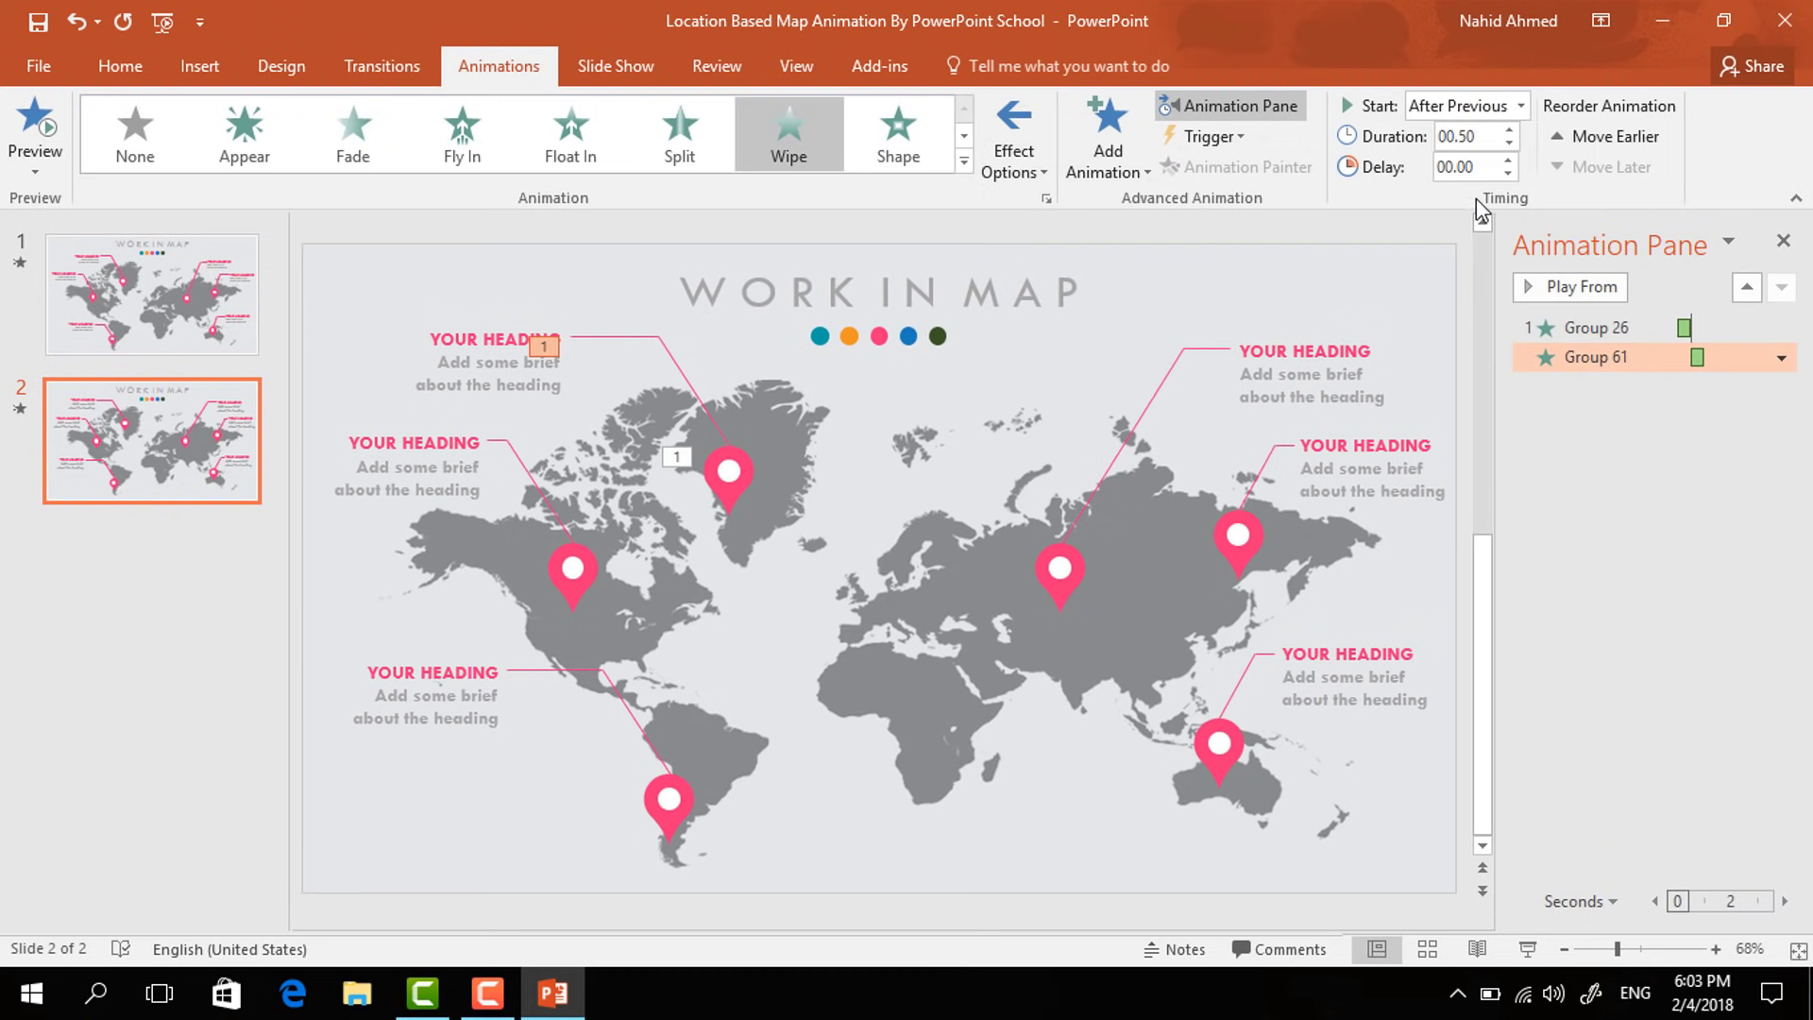
# - Give the top-left heading group a Zoom entrance starting After Previous
pyautogui.click(524, 321)
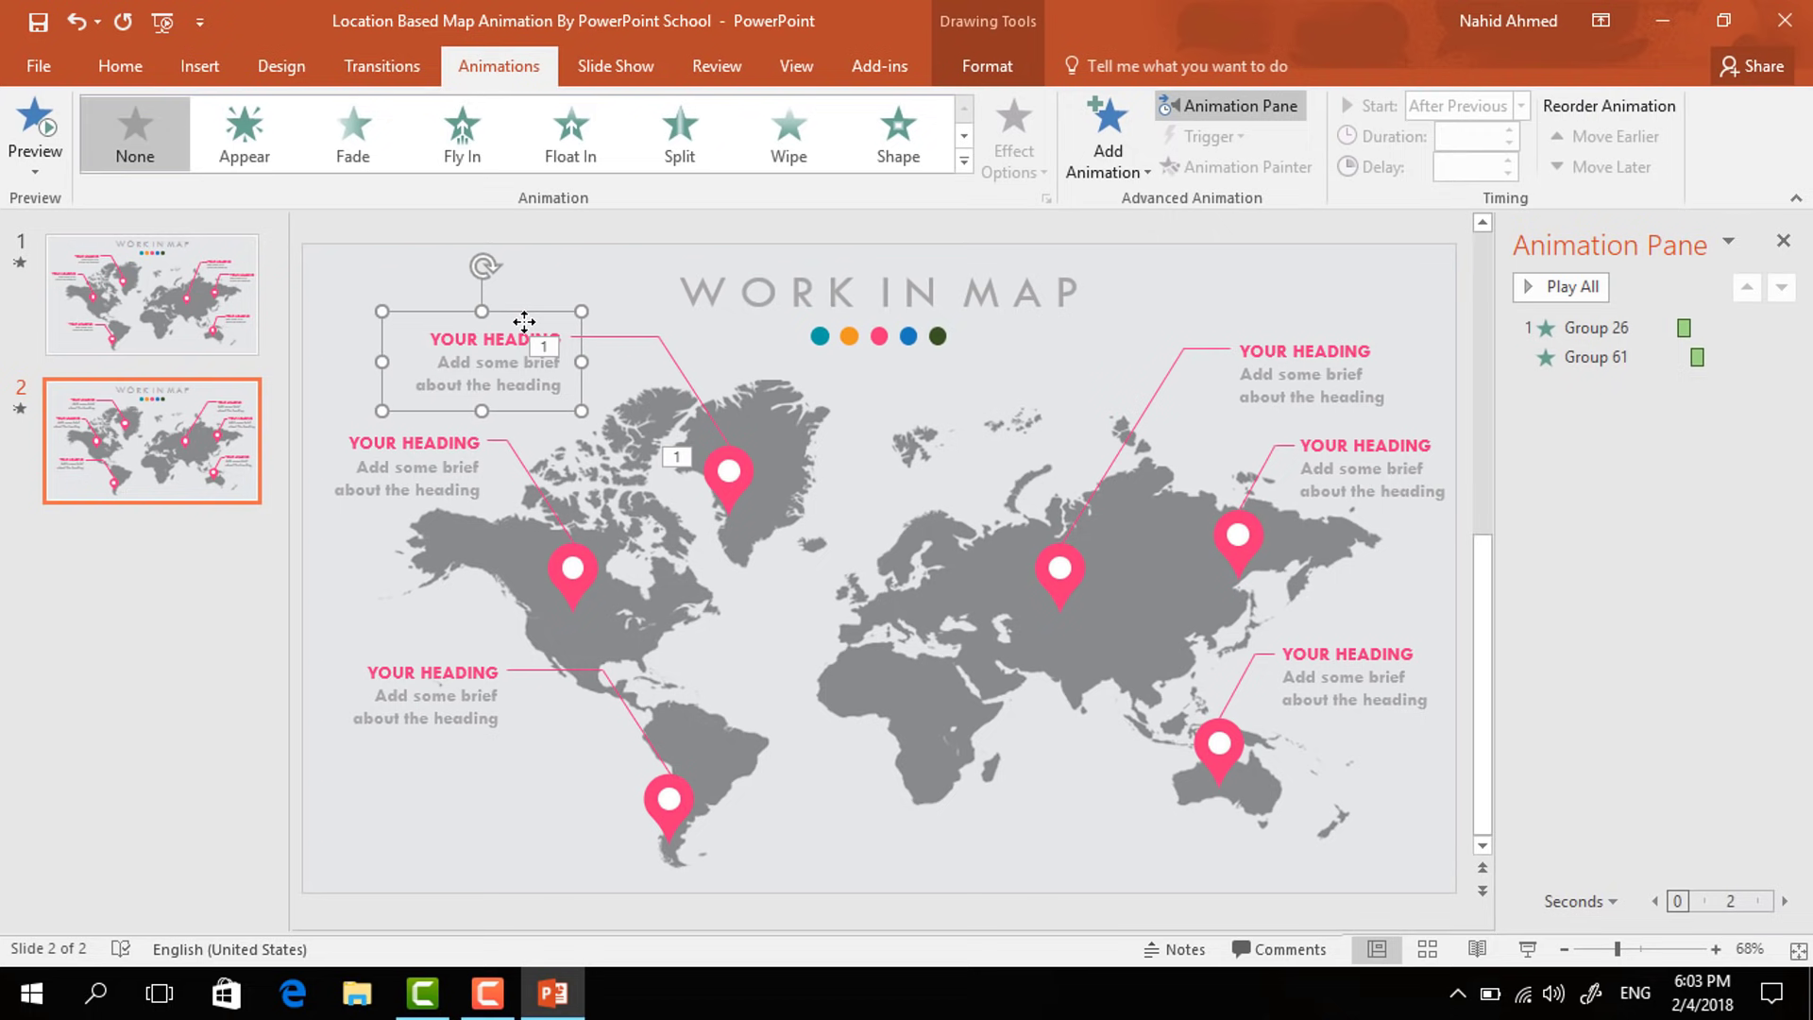
pyautogui.click(1090, 156)
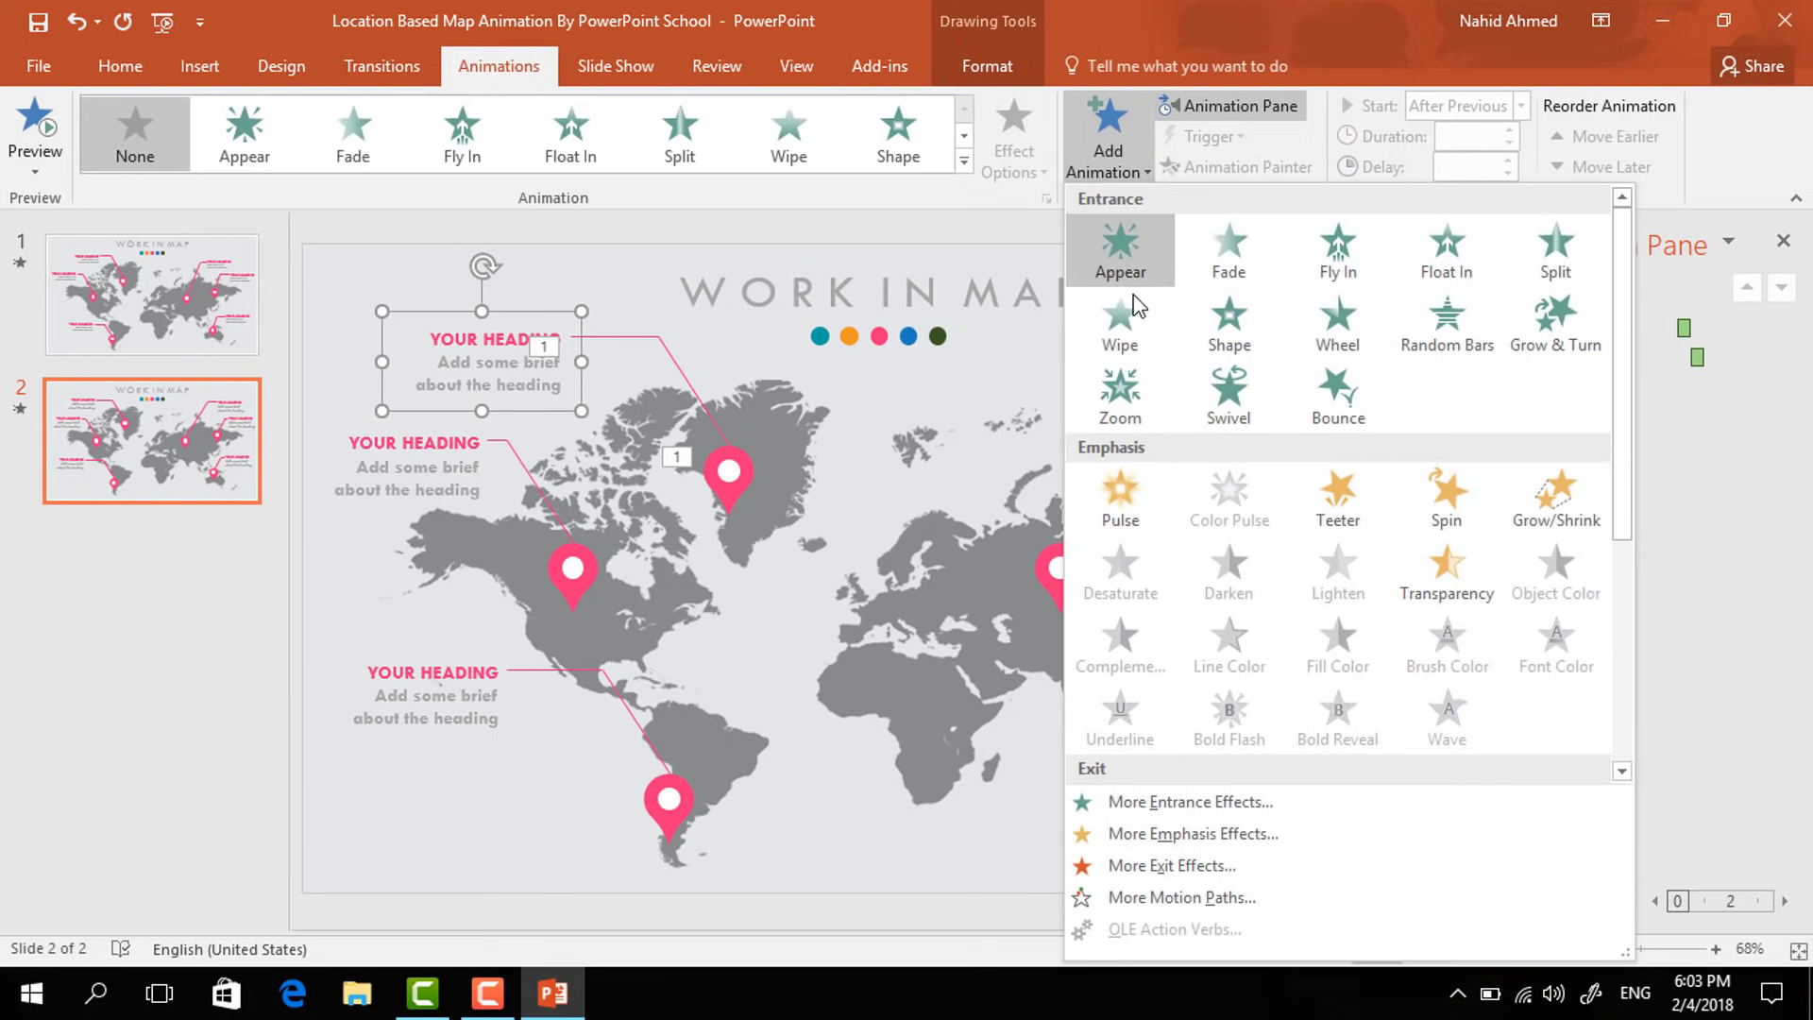
pyautogui.click(1121, 412)
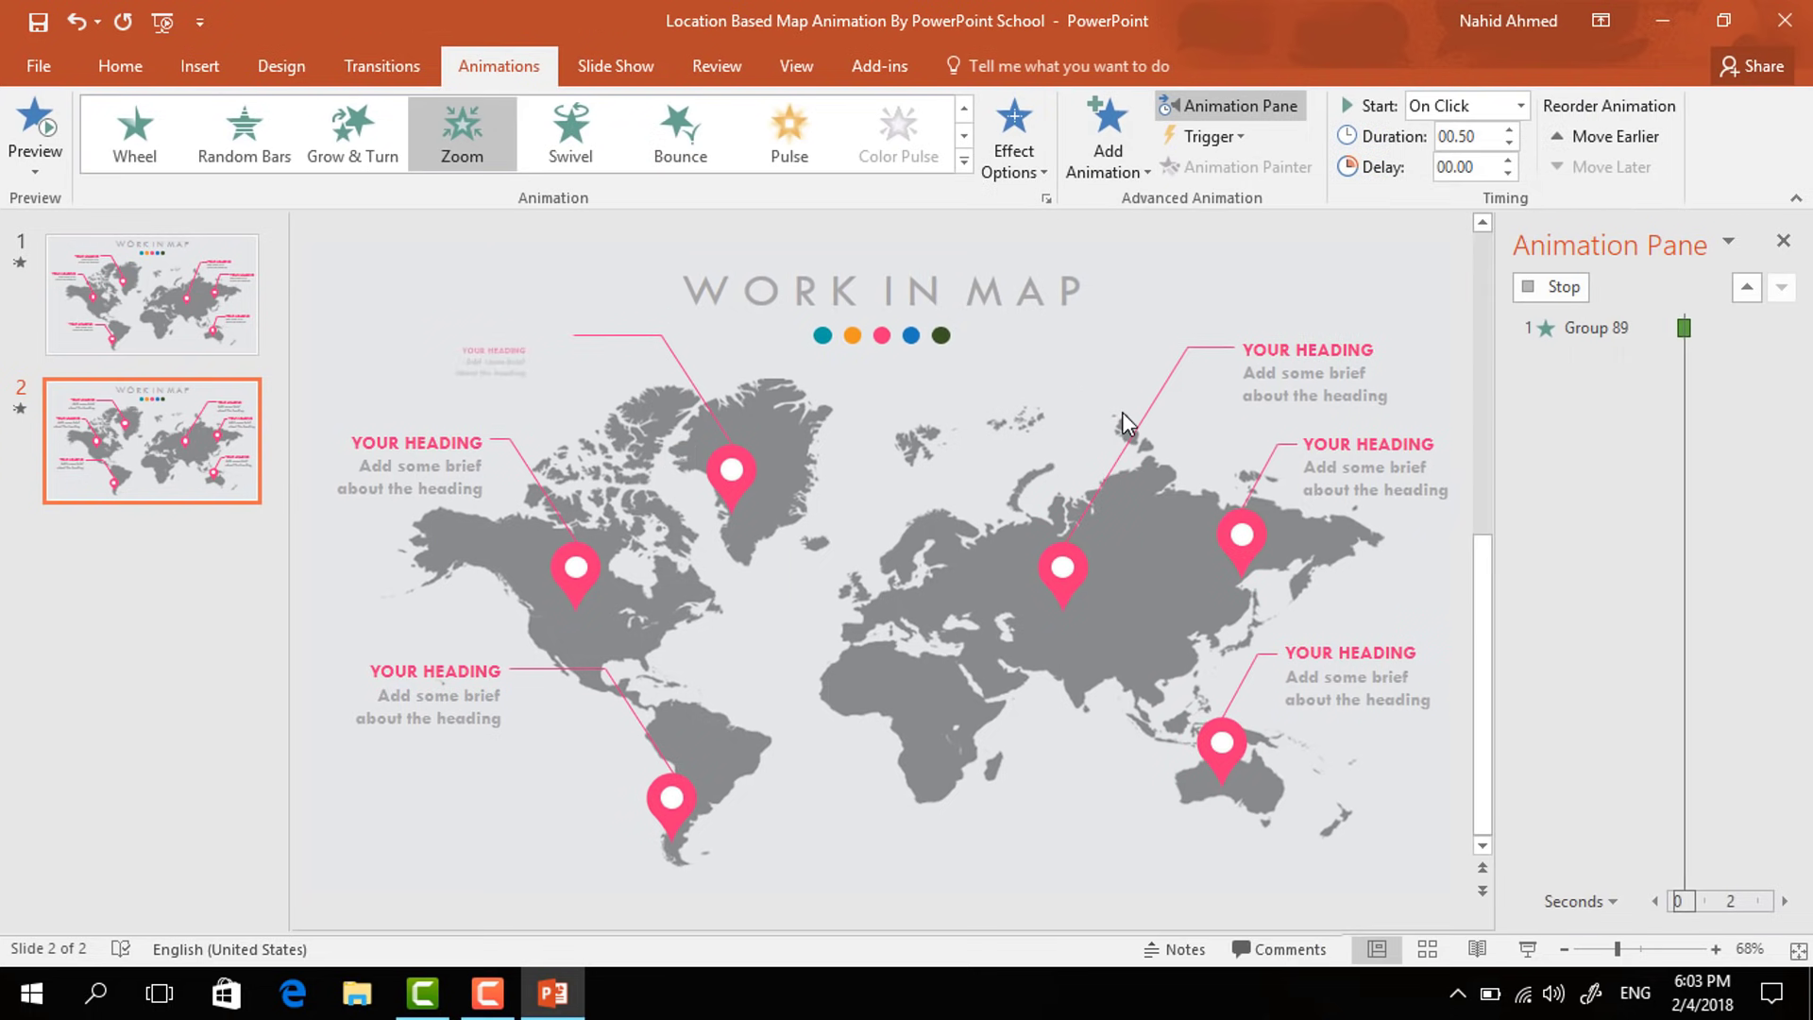
pyautogui.click(1520, 105)
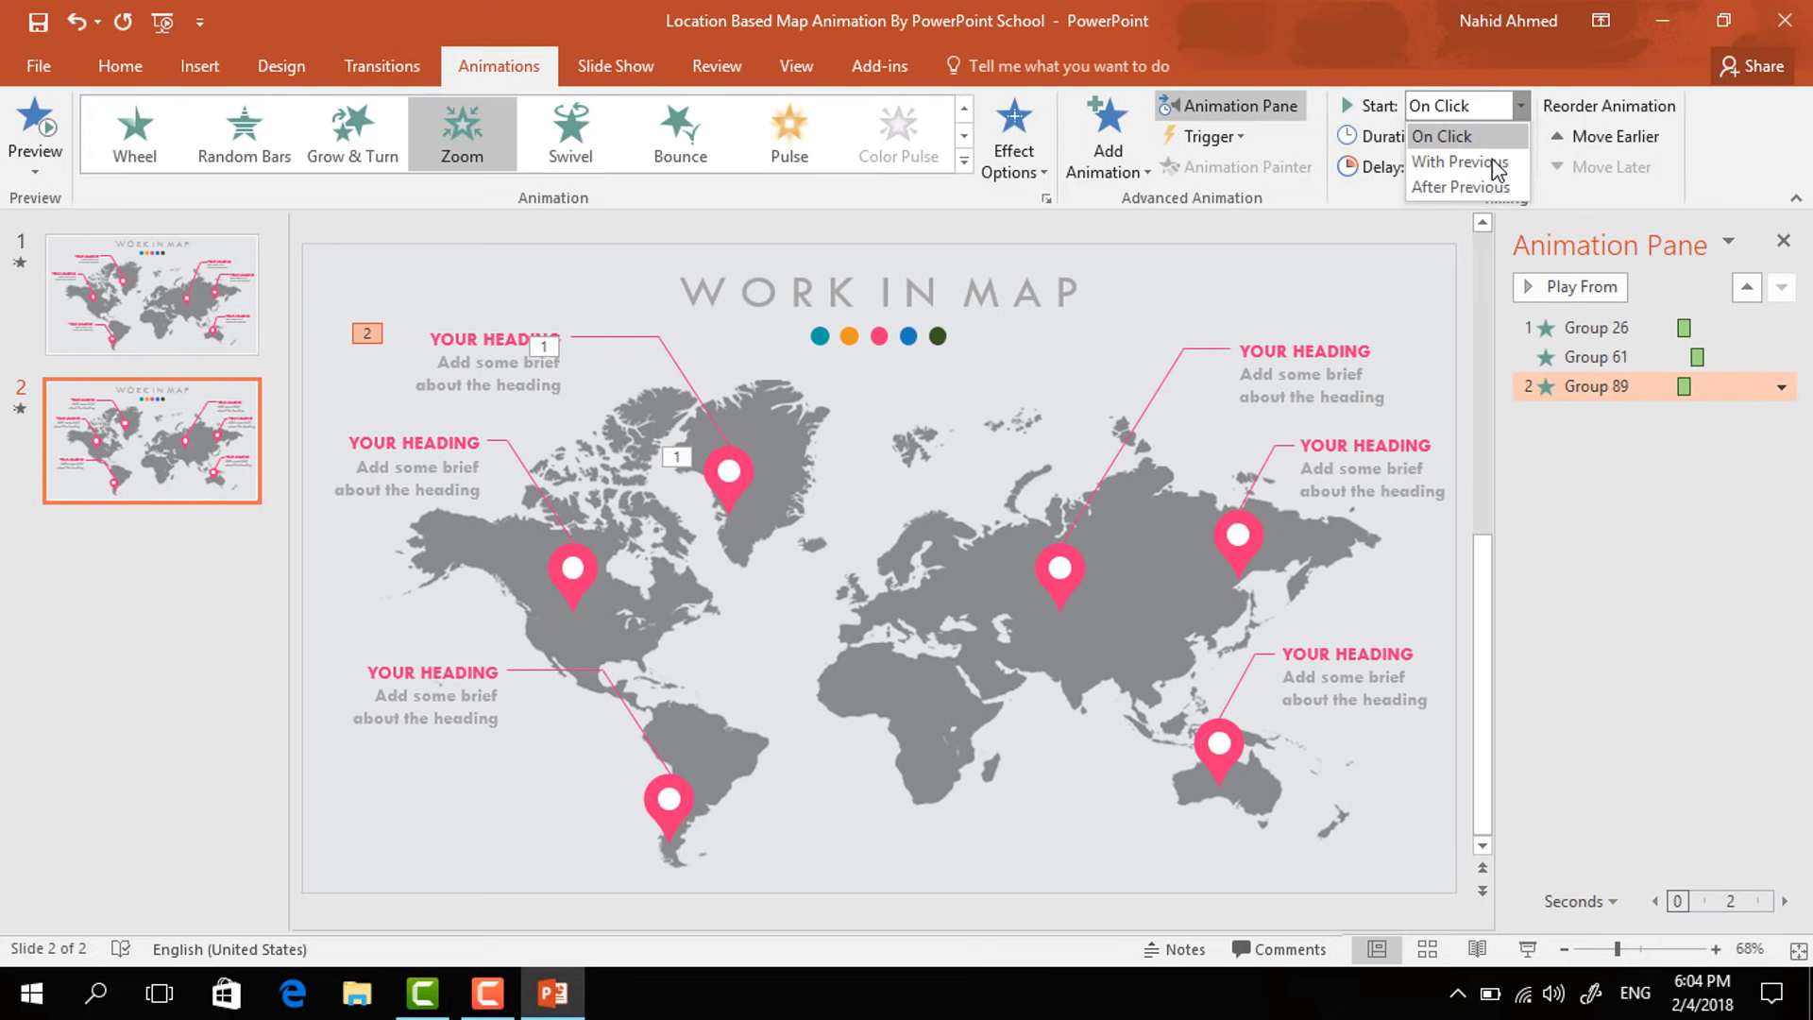
pyautogui.click(1460, 187)
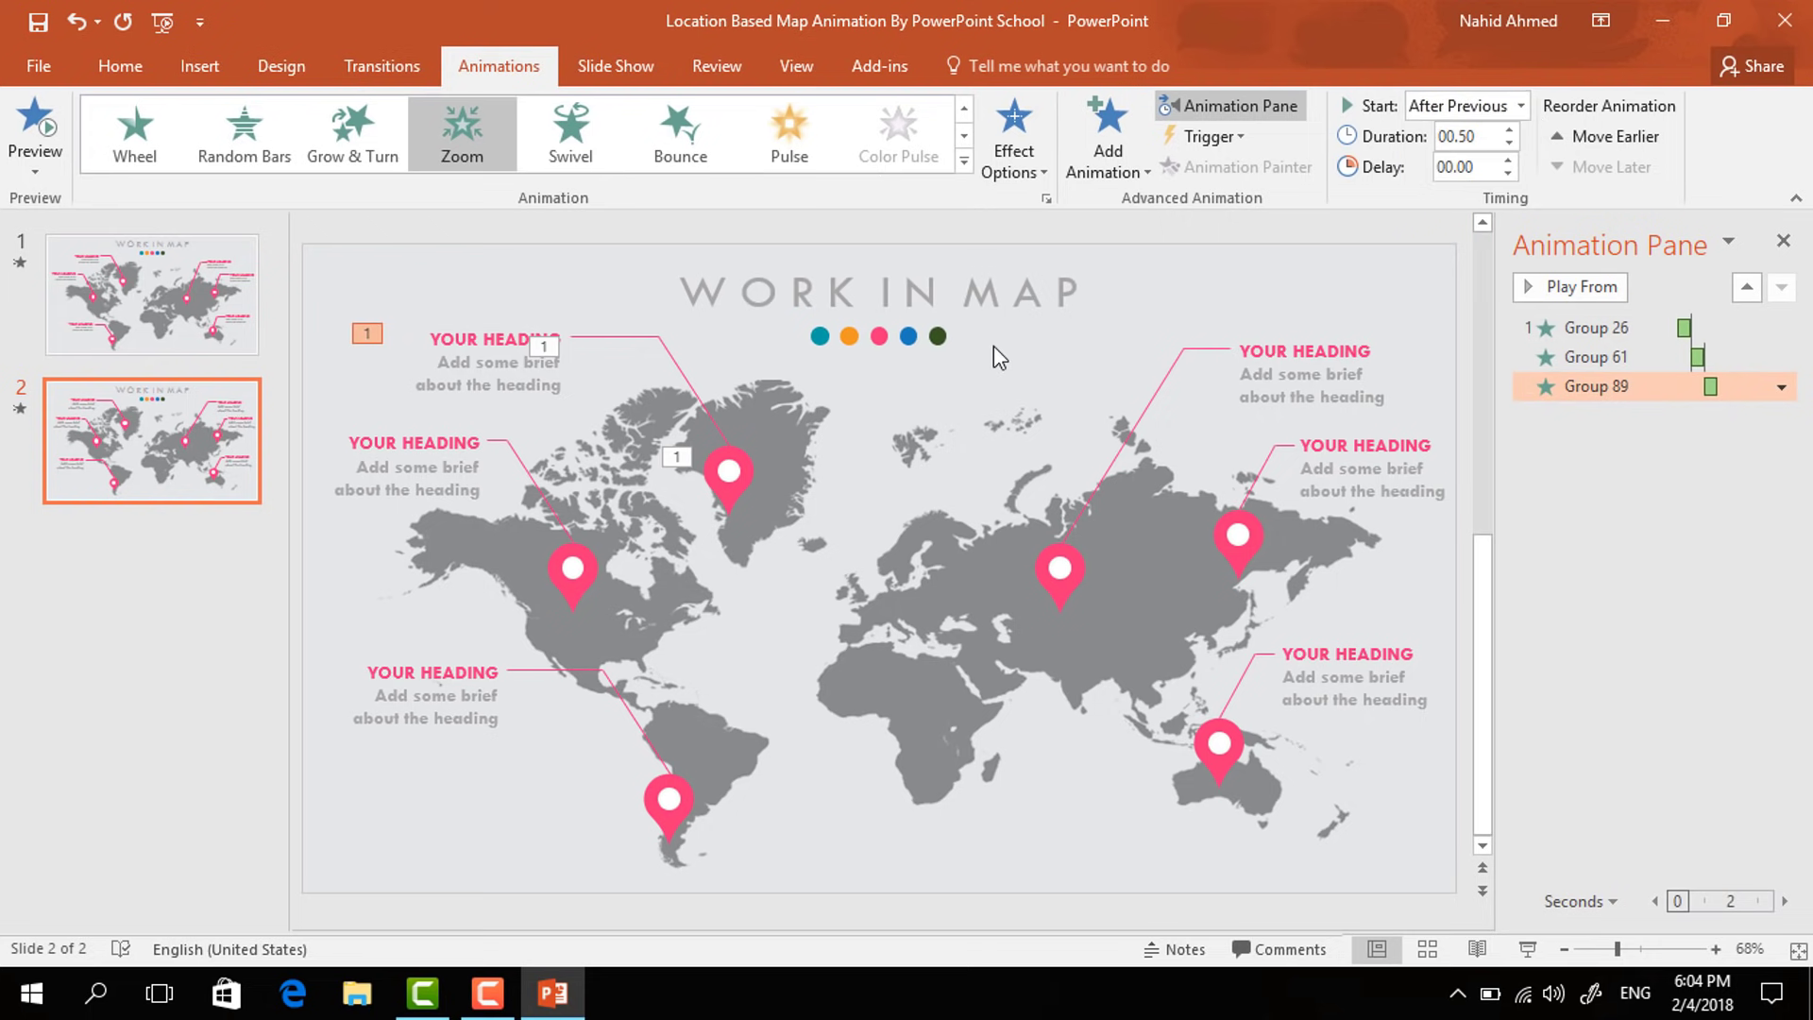
pyautogui.click(585, 578)
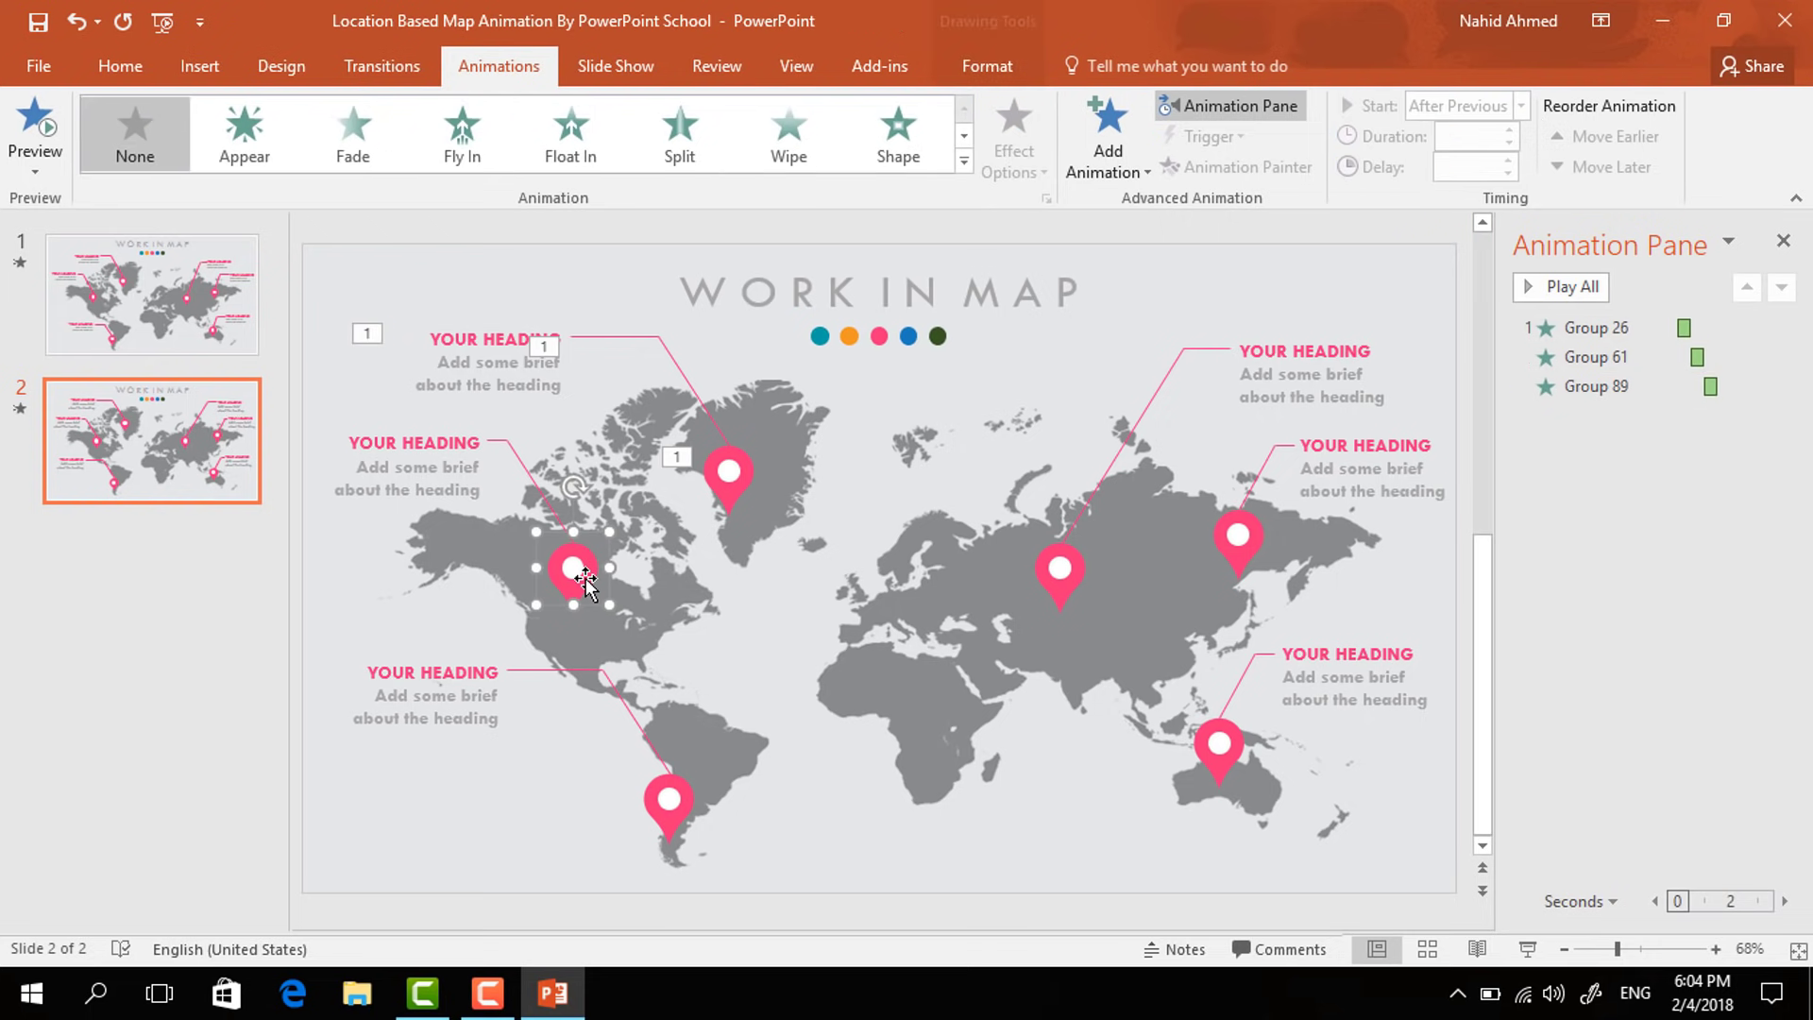
# - Make the North America pin Float In downward, starting After Previous
pyautogui.click(1107, 151)
pyautogui.click(1469, 246)
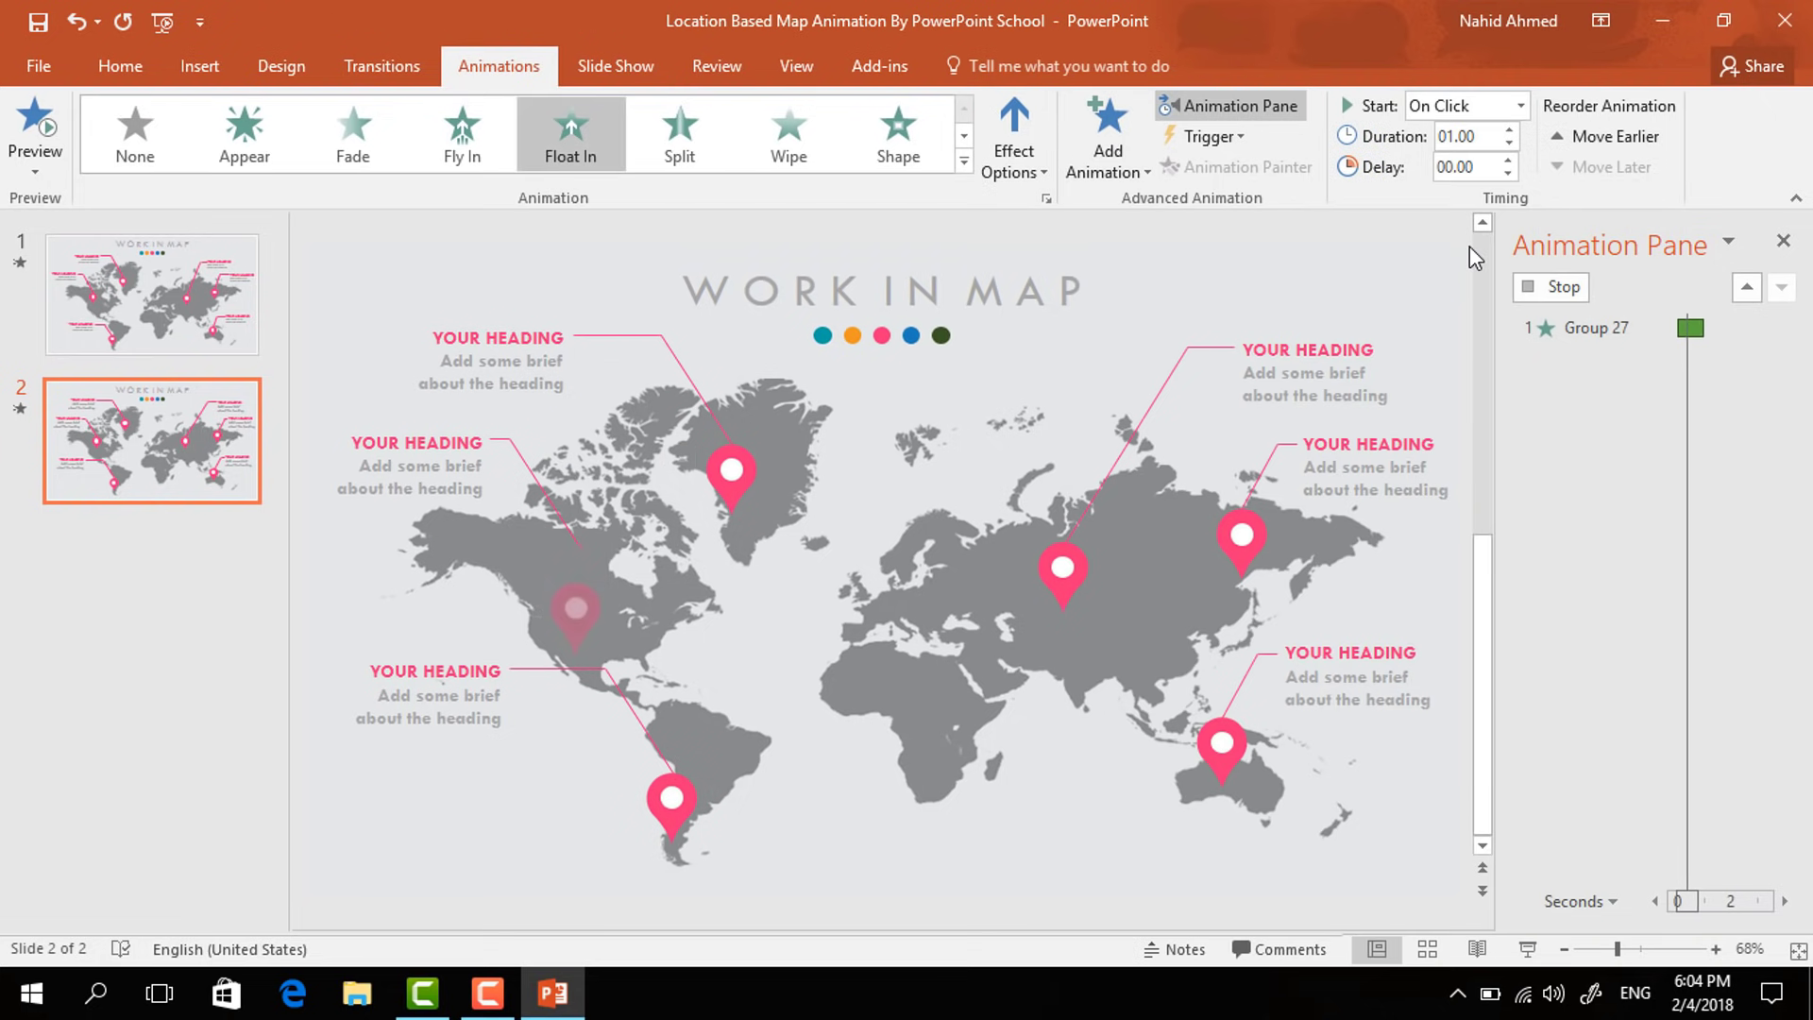
pyautogui.click(1029, 175)
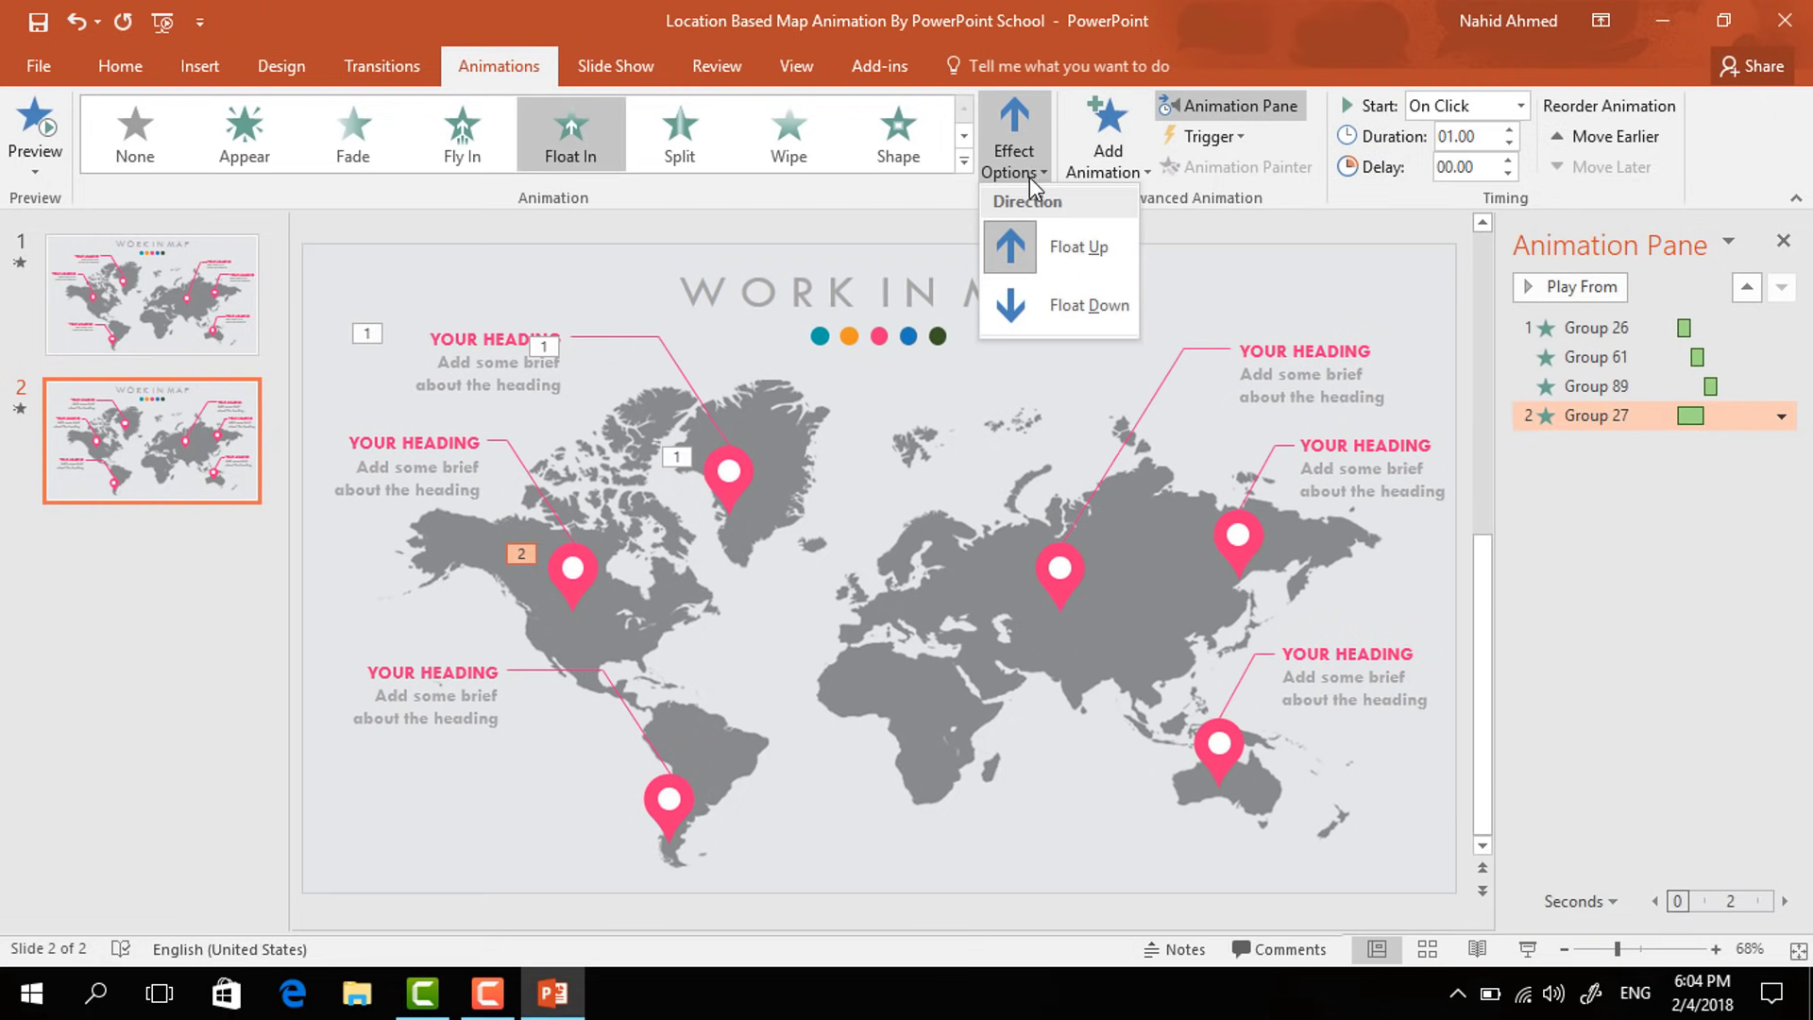
pyautogui.click(1055, 329)
pyautogui.click(1519, 102)
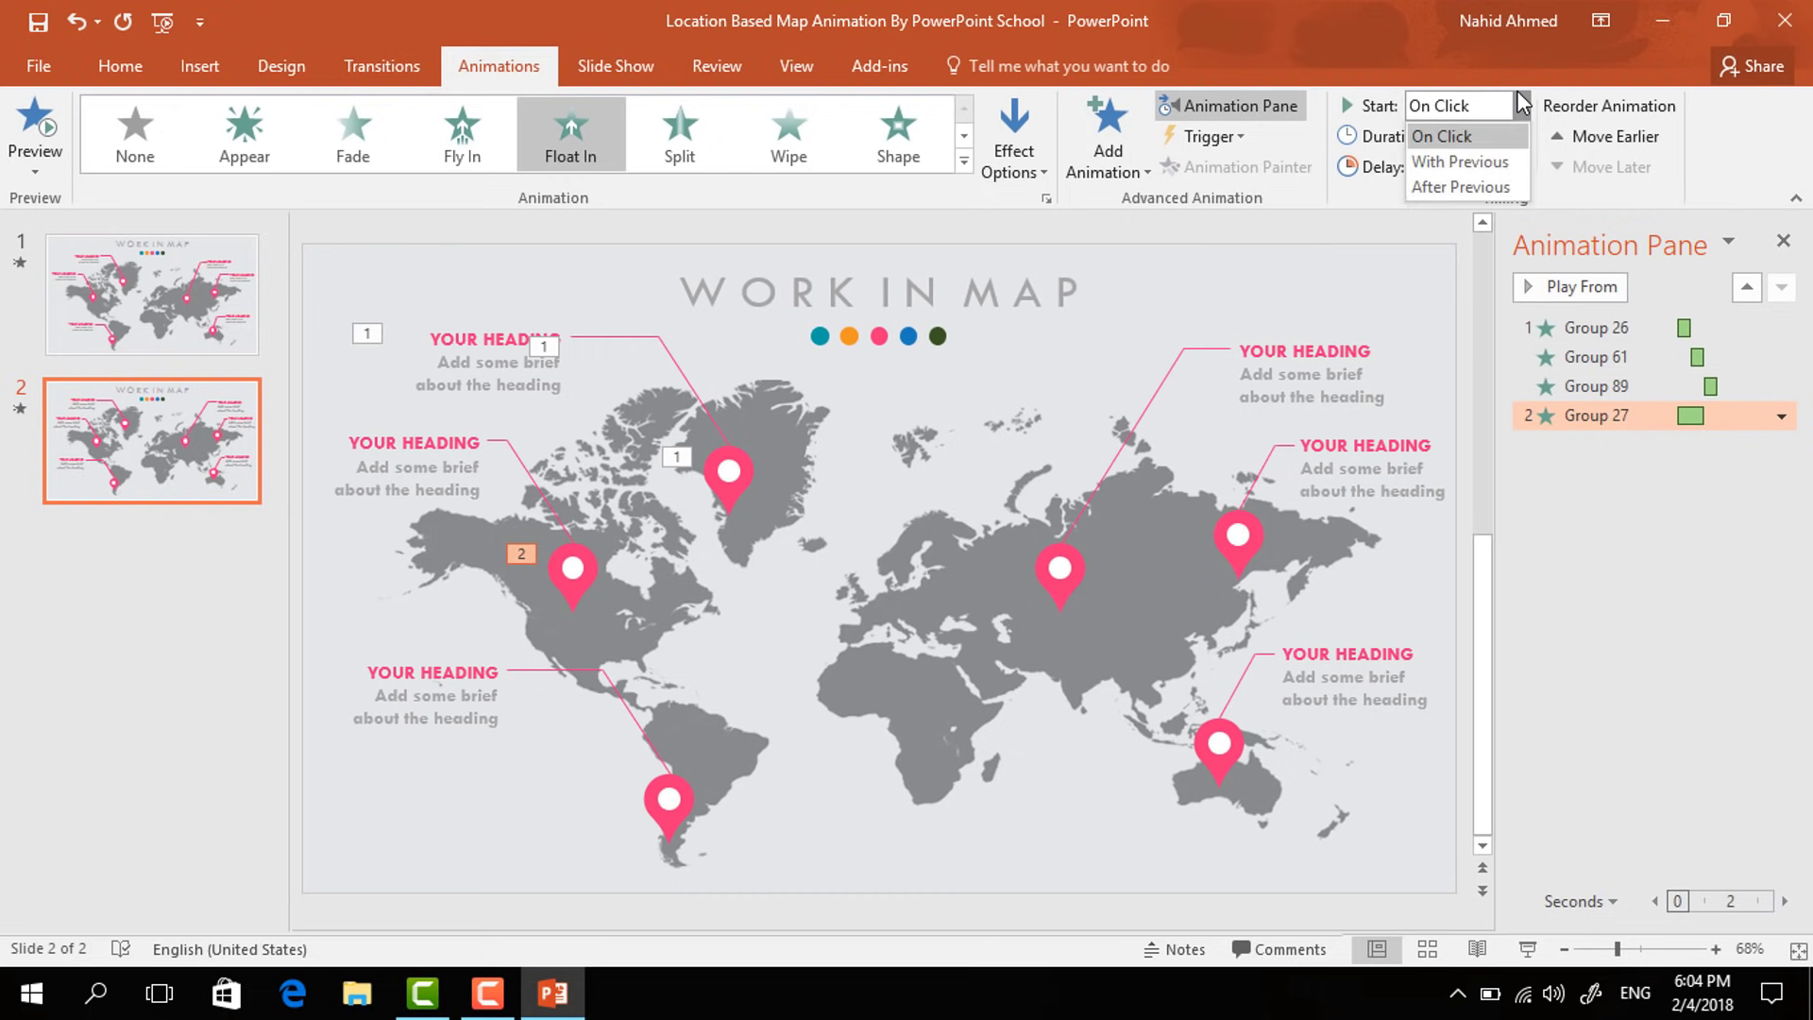
pyautogui.click(1461, 187)
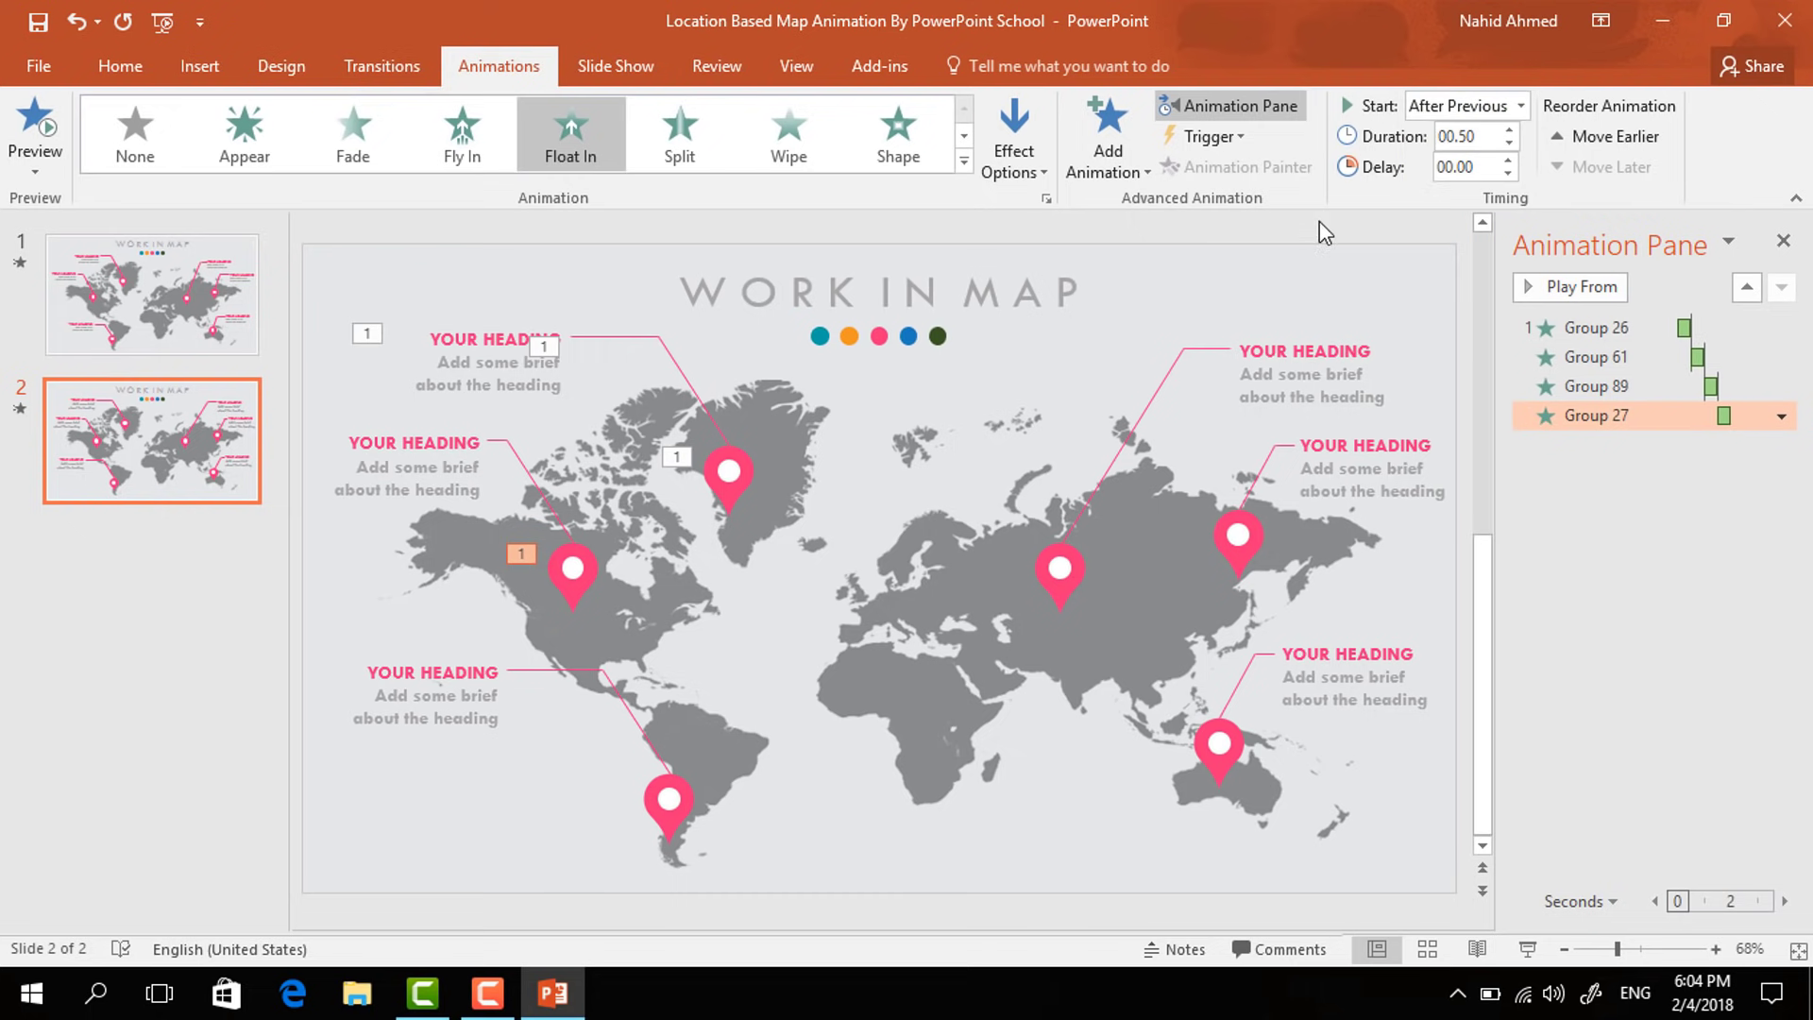
# - Give the North America callout line a Wipe from the right, starting After Previous
pyautogui.click(534, 482)
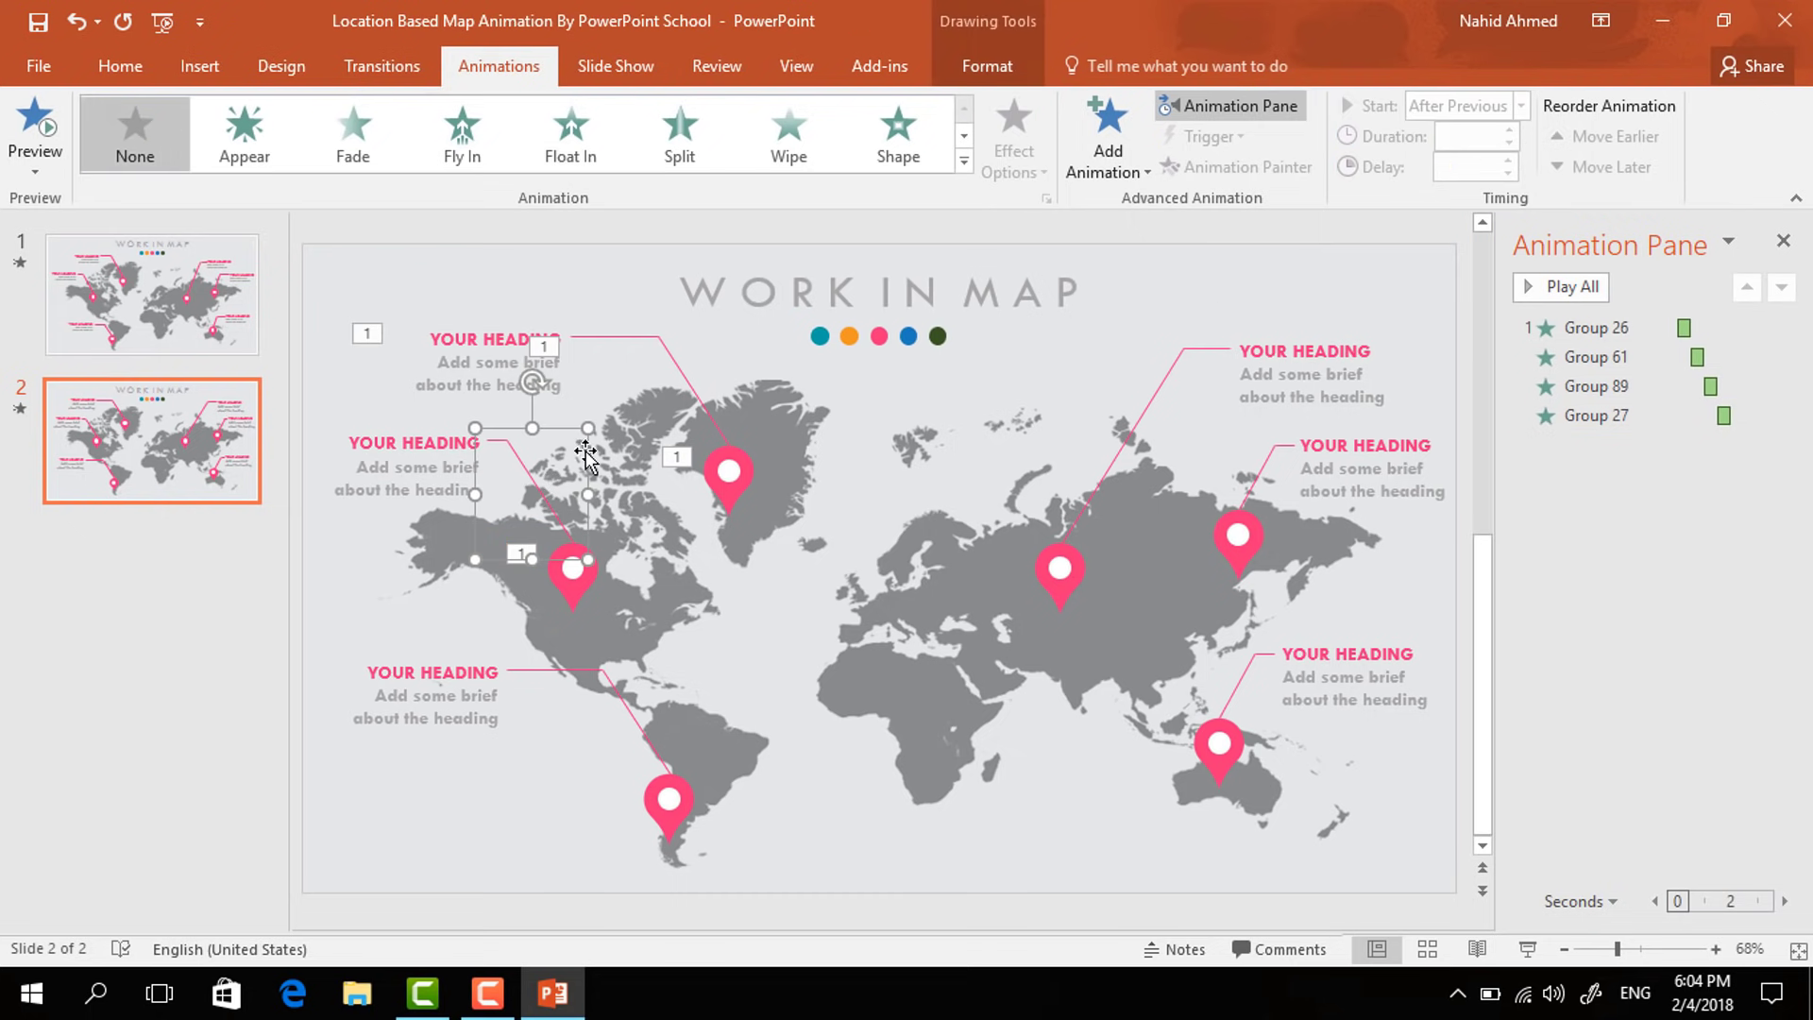
pyautogui.click(1102, 149)
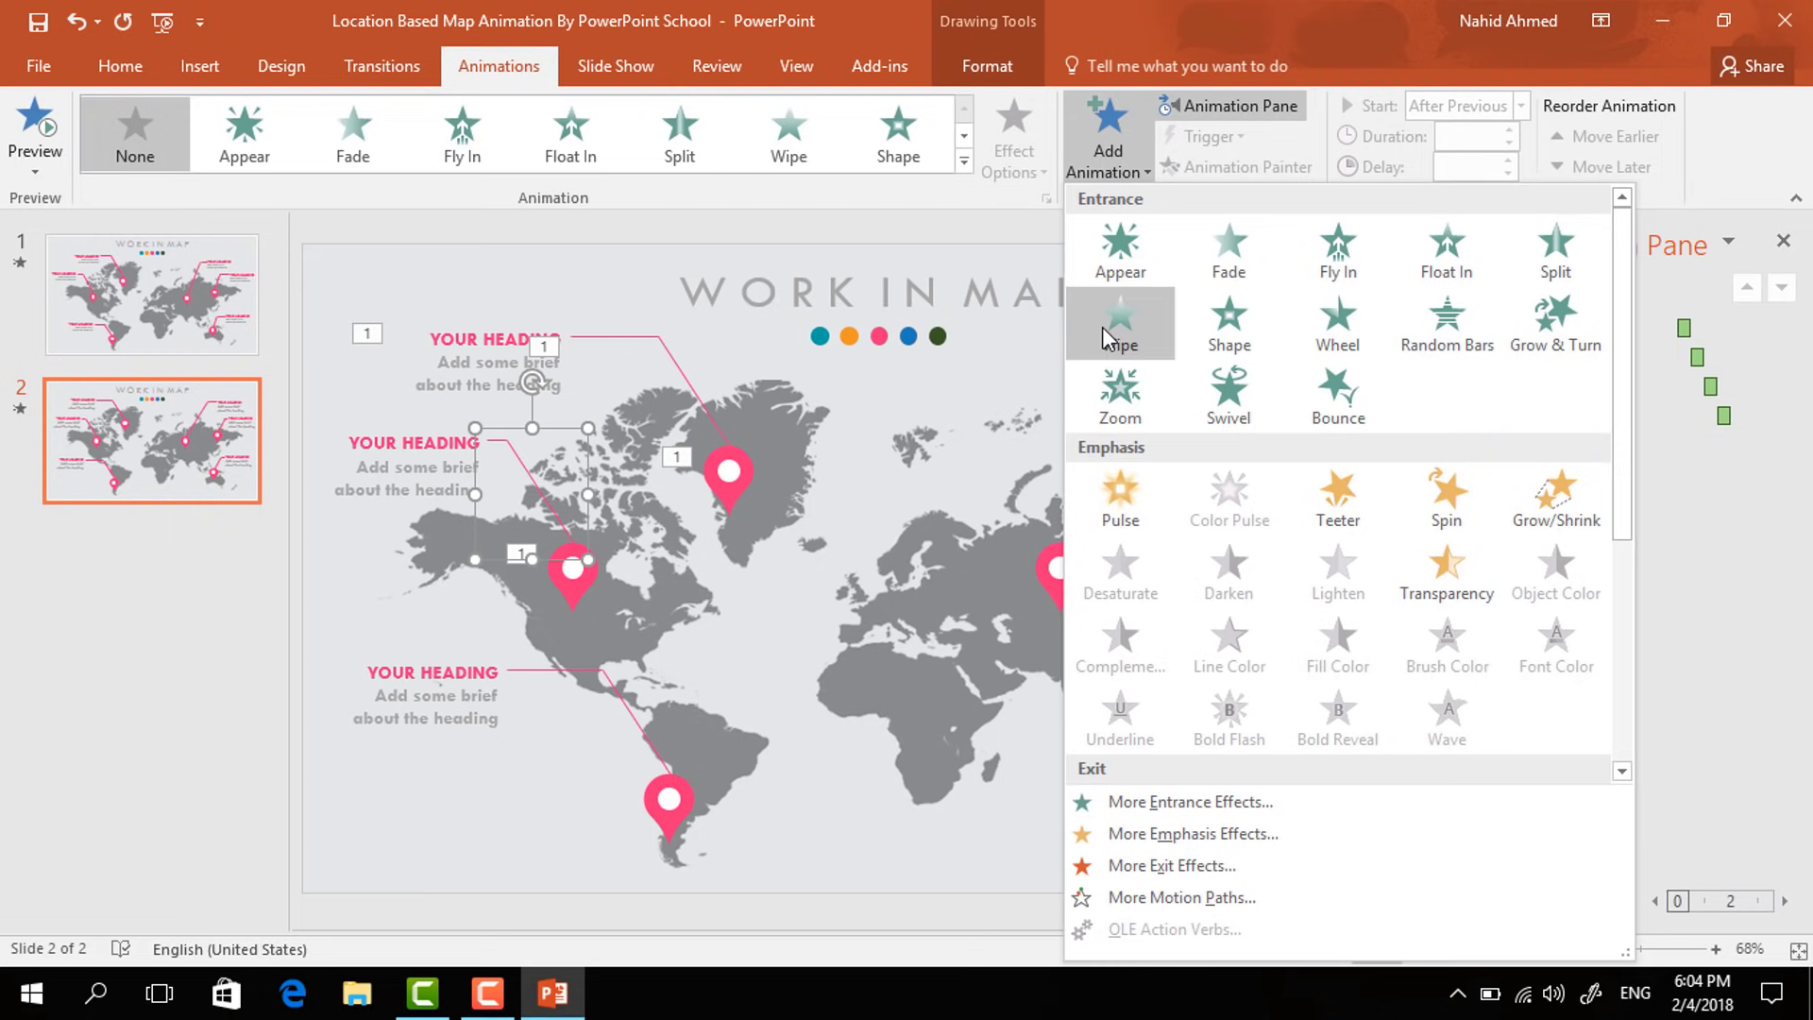
pyautogui.click(1101, 327)
pyautogui.click(1033, 175)
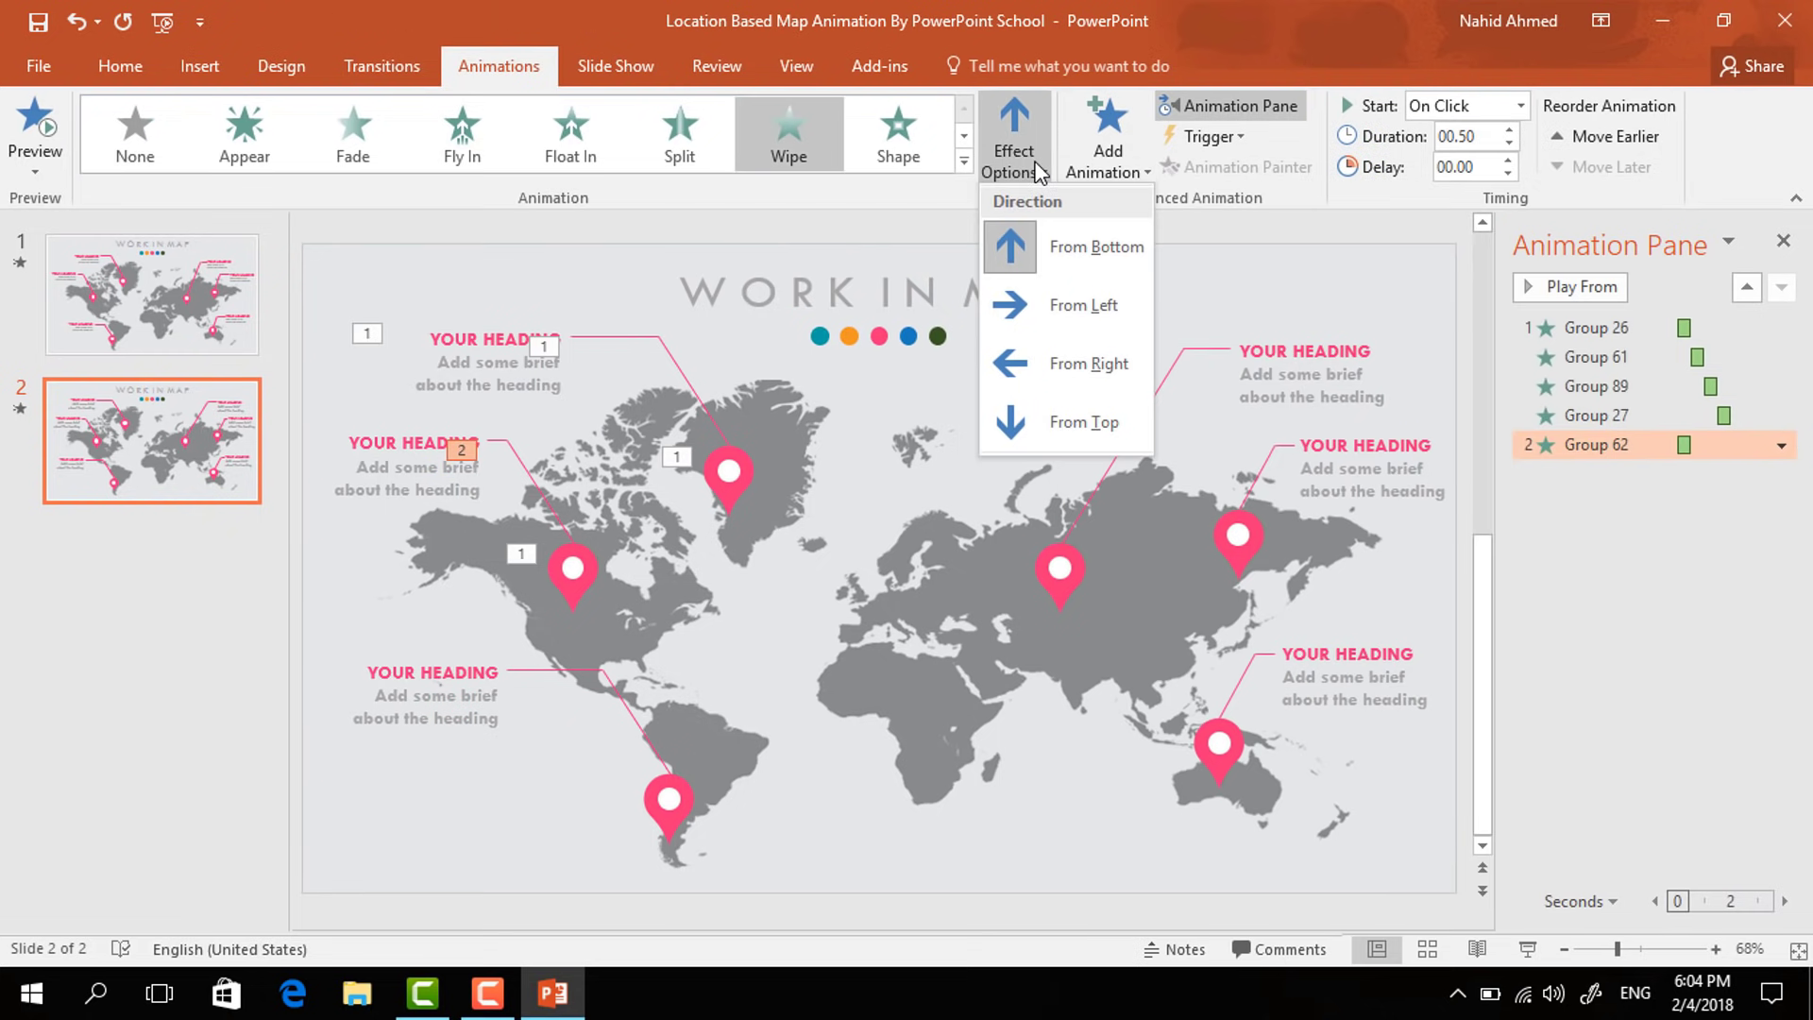
pyautogui.click(1034, 362)
pyautogui.click(1520, 106)
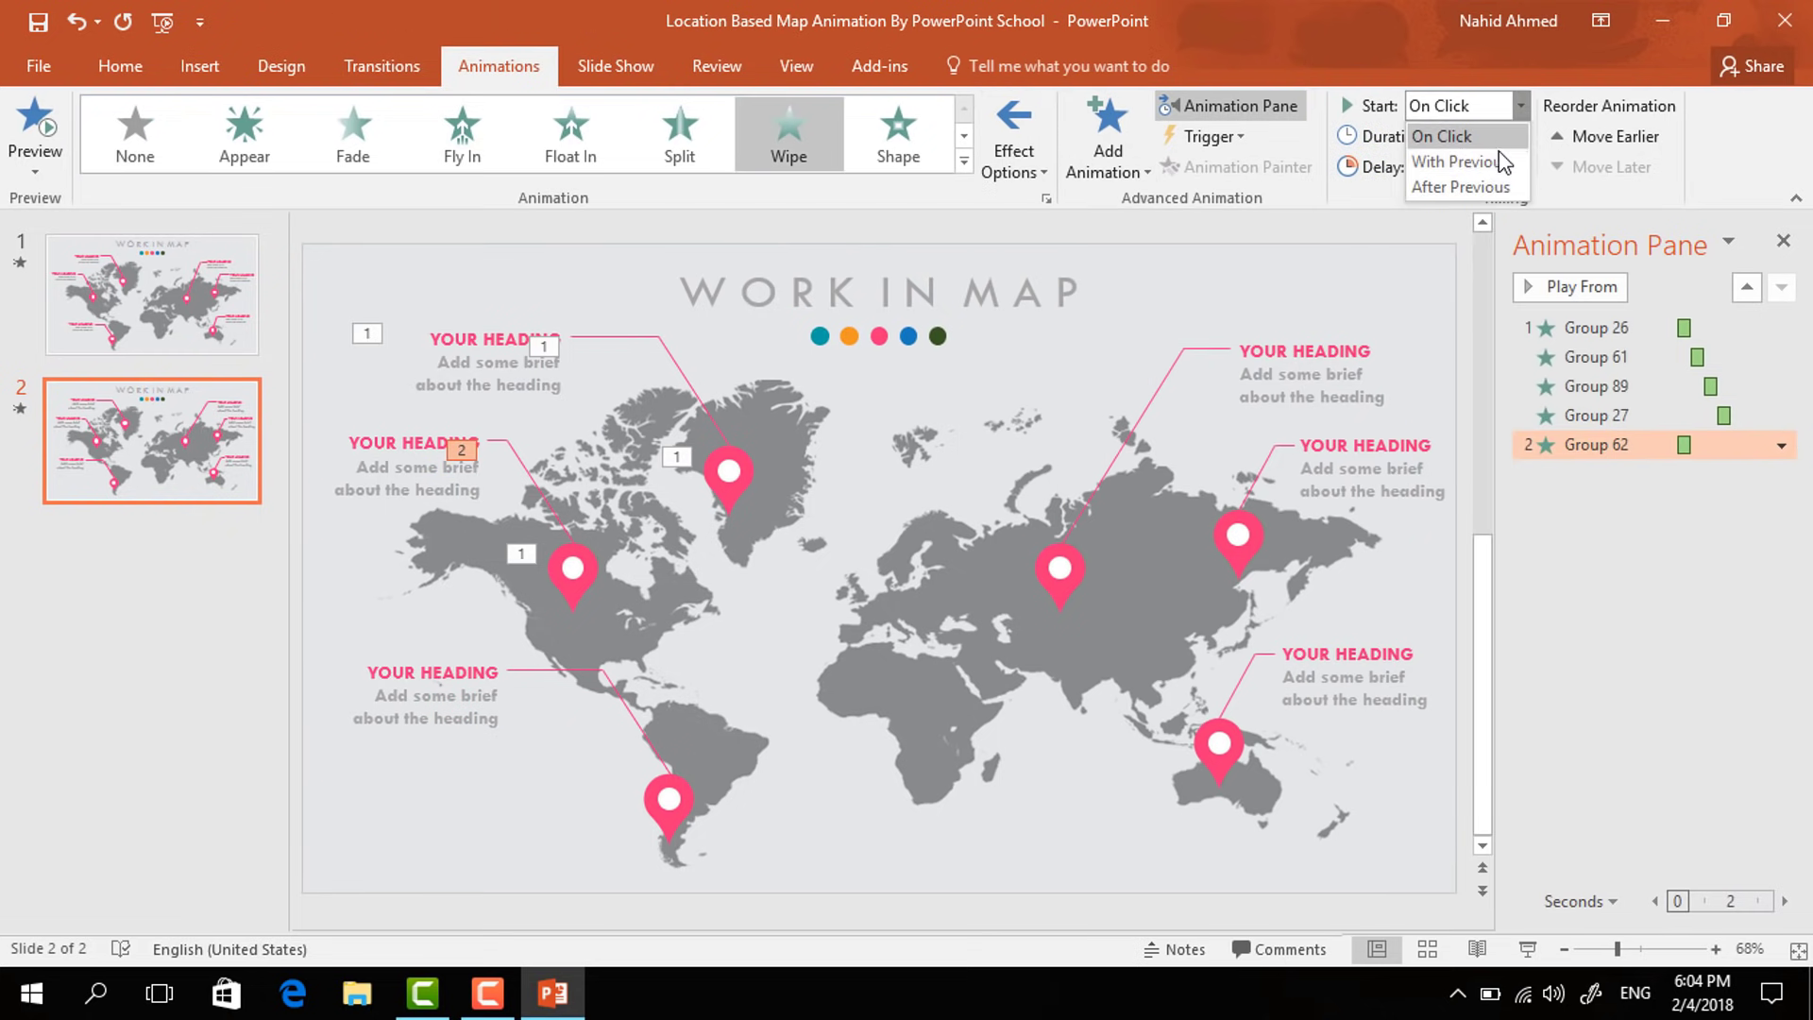
pyautogui.click(1496, 181)
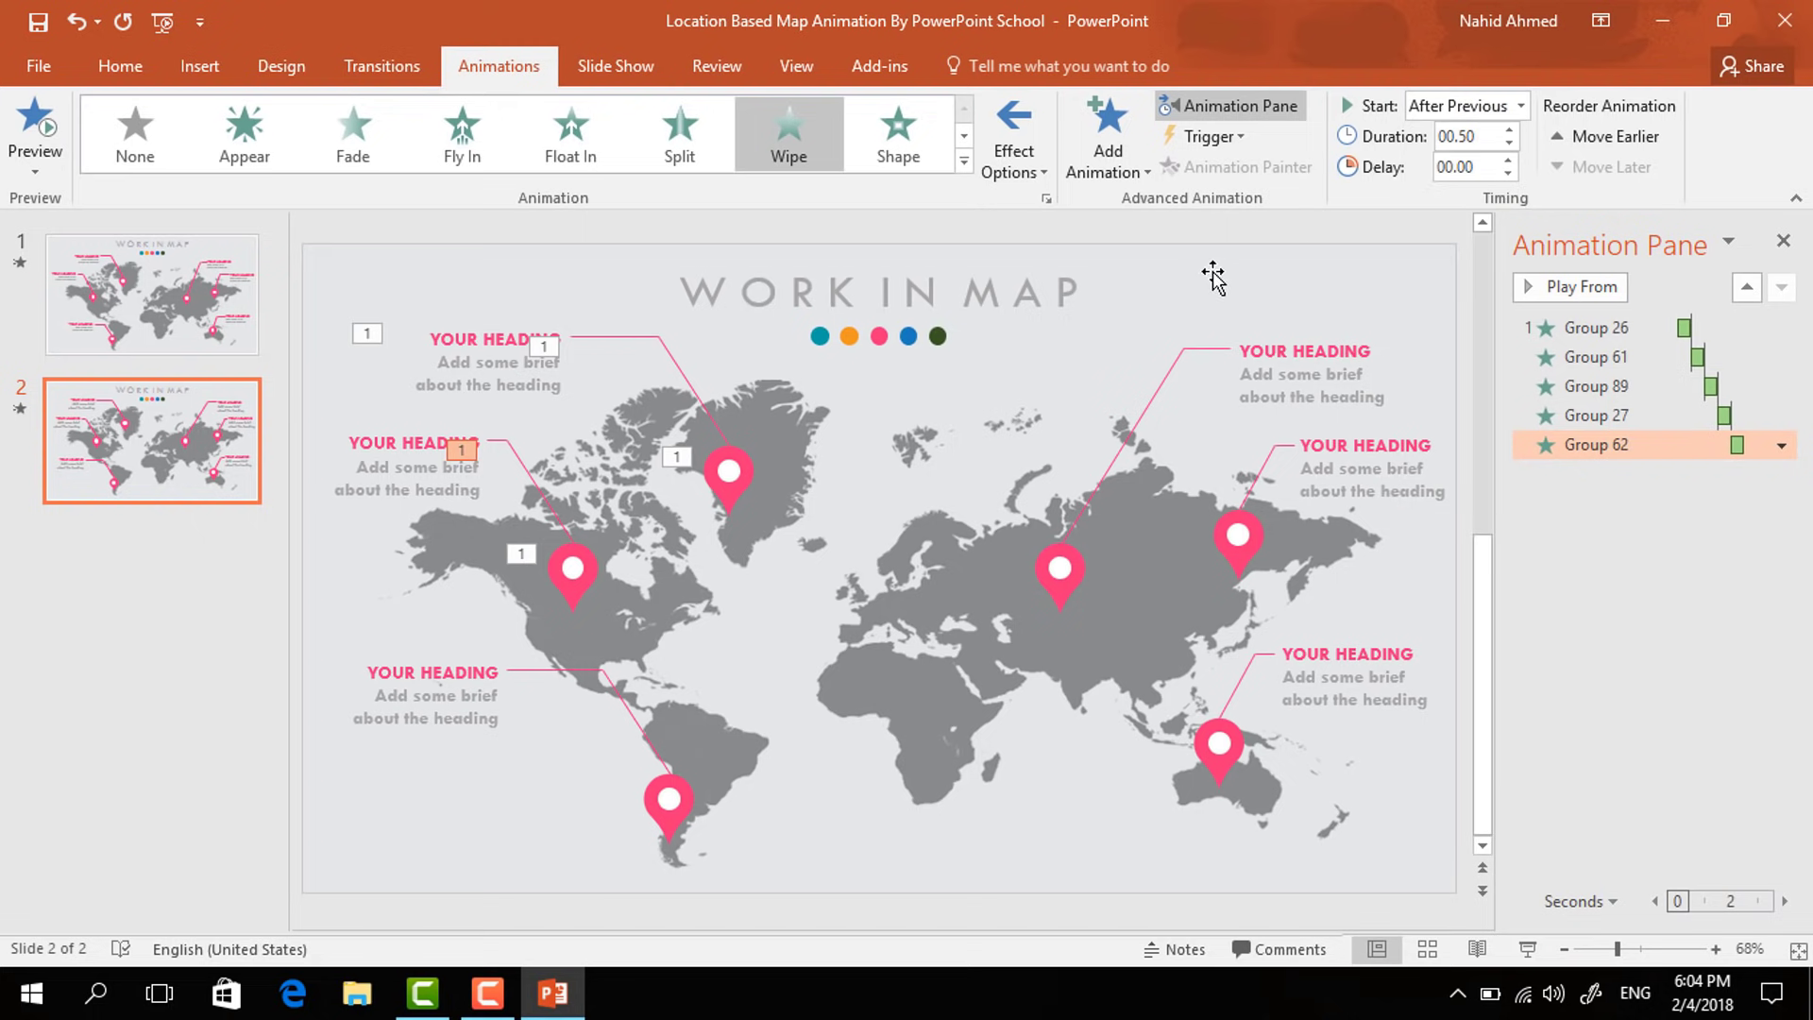
# - Give the middle-left heading a Zoom entrance, starting After Previous
pyautogui.click(344, 438)
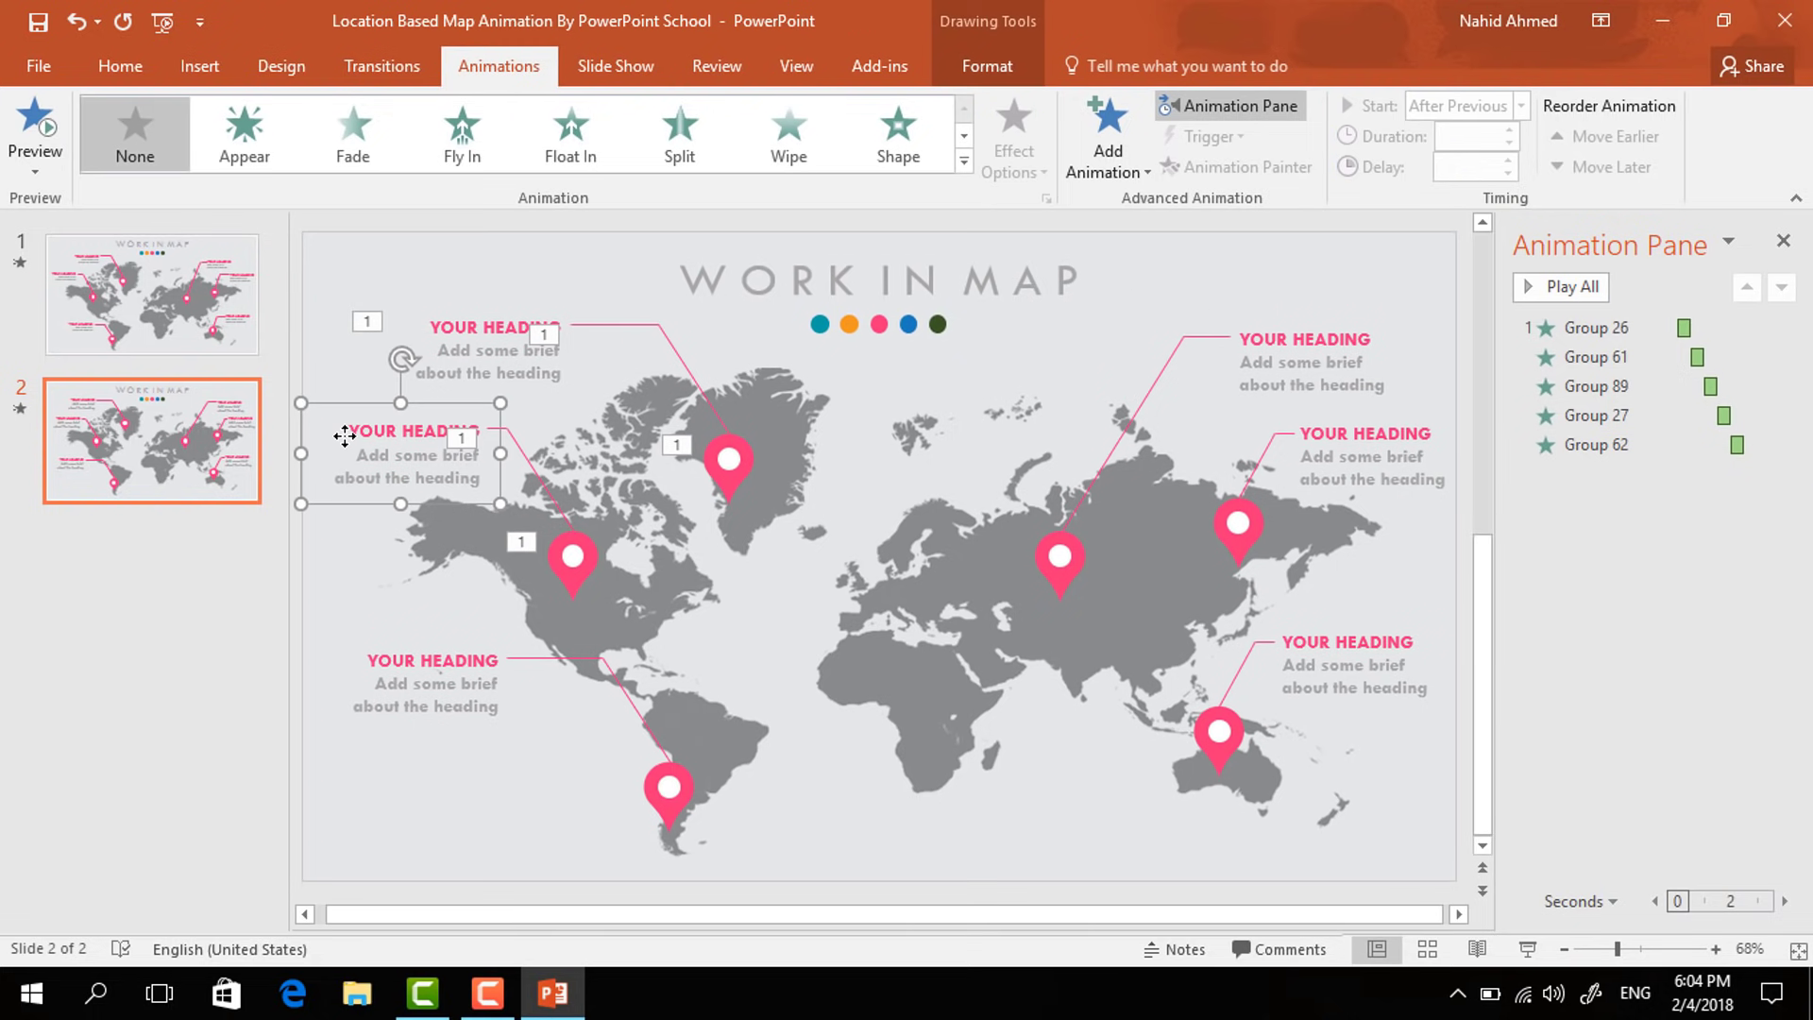
pyautogui.click(1108, 141)
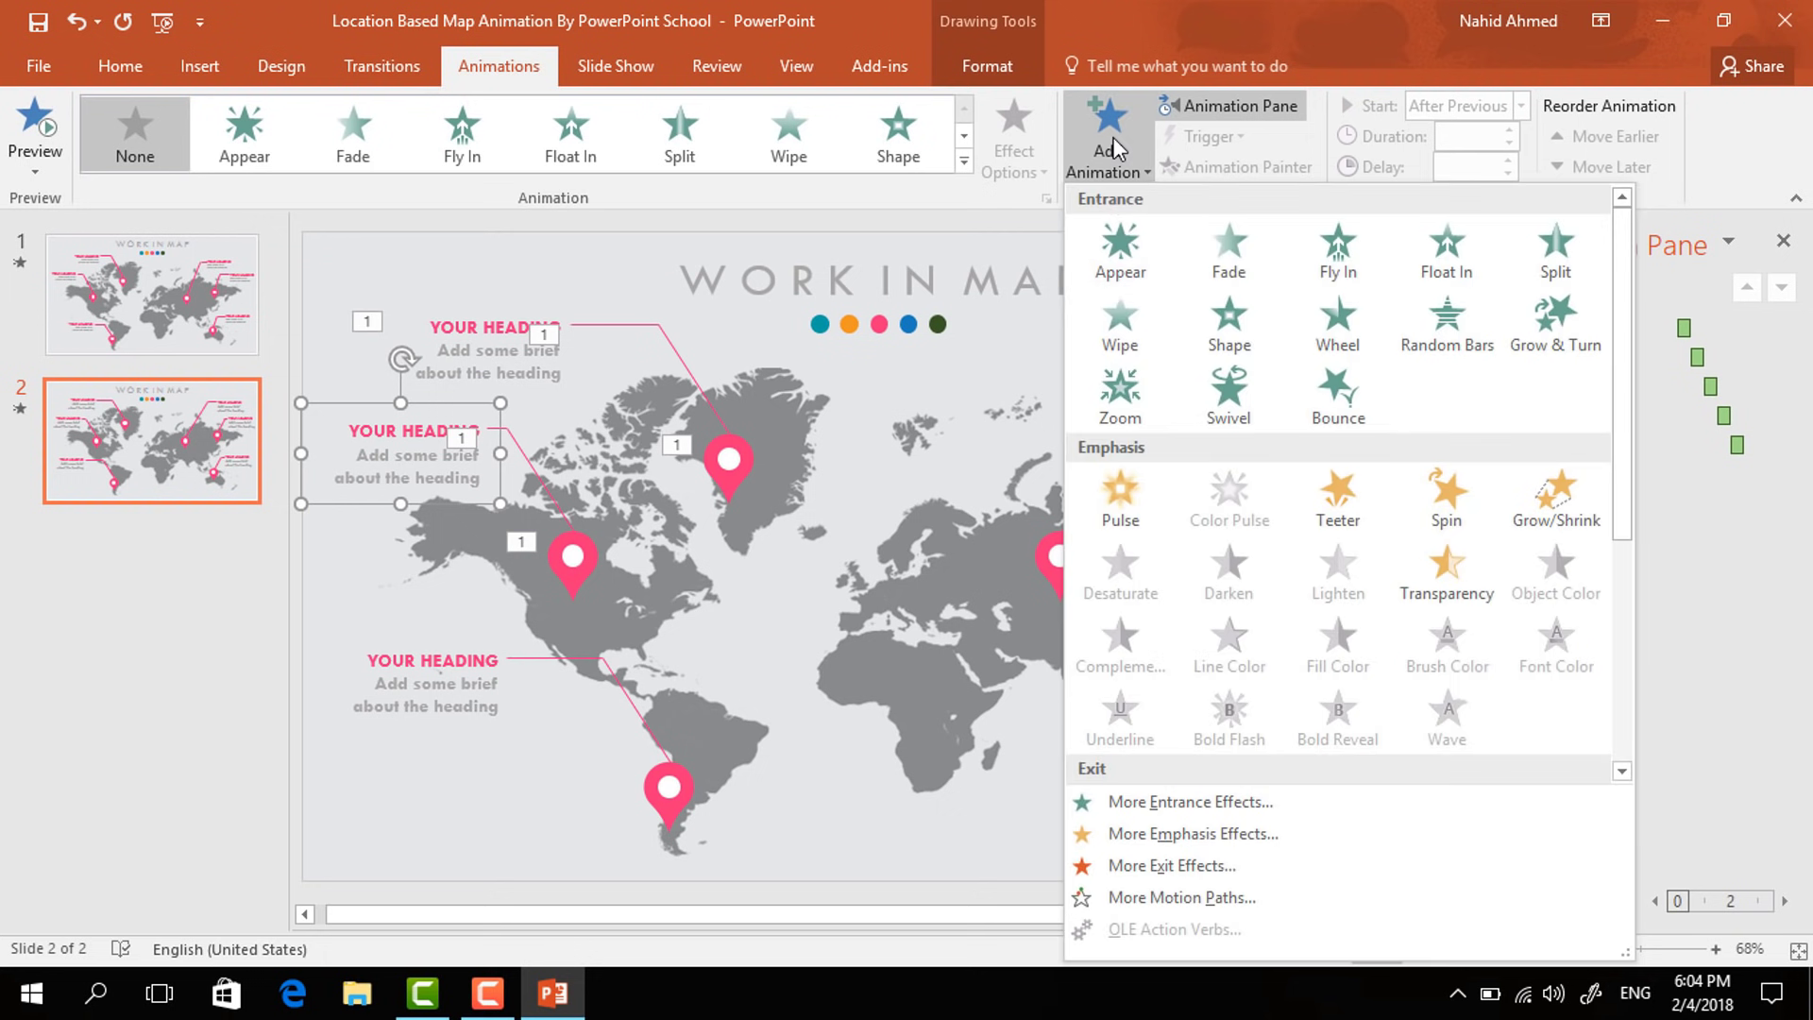
pyautogui.click(1121, 391)
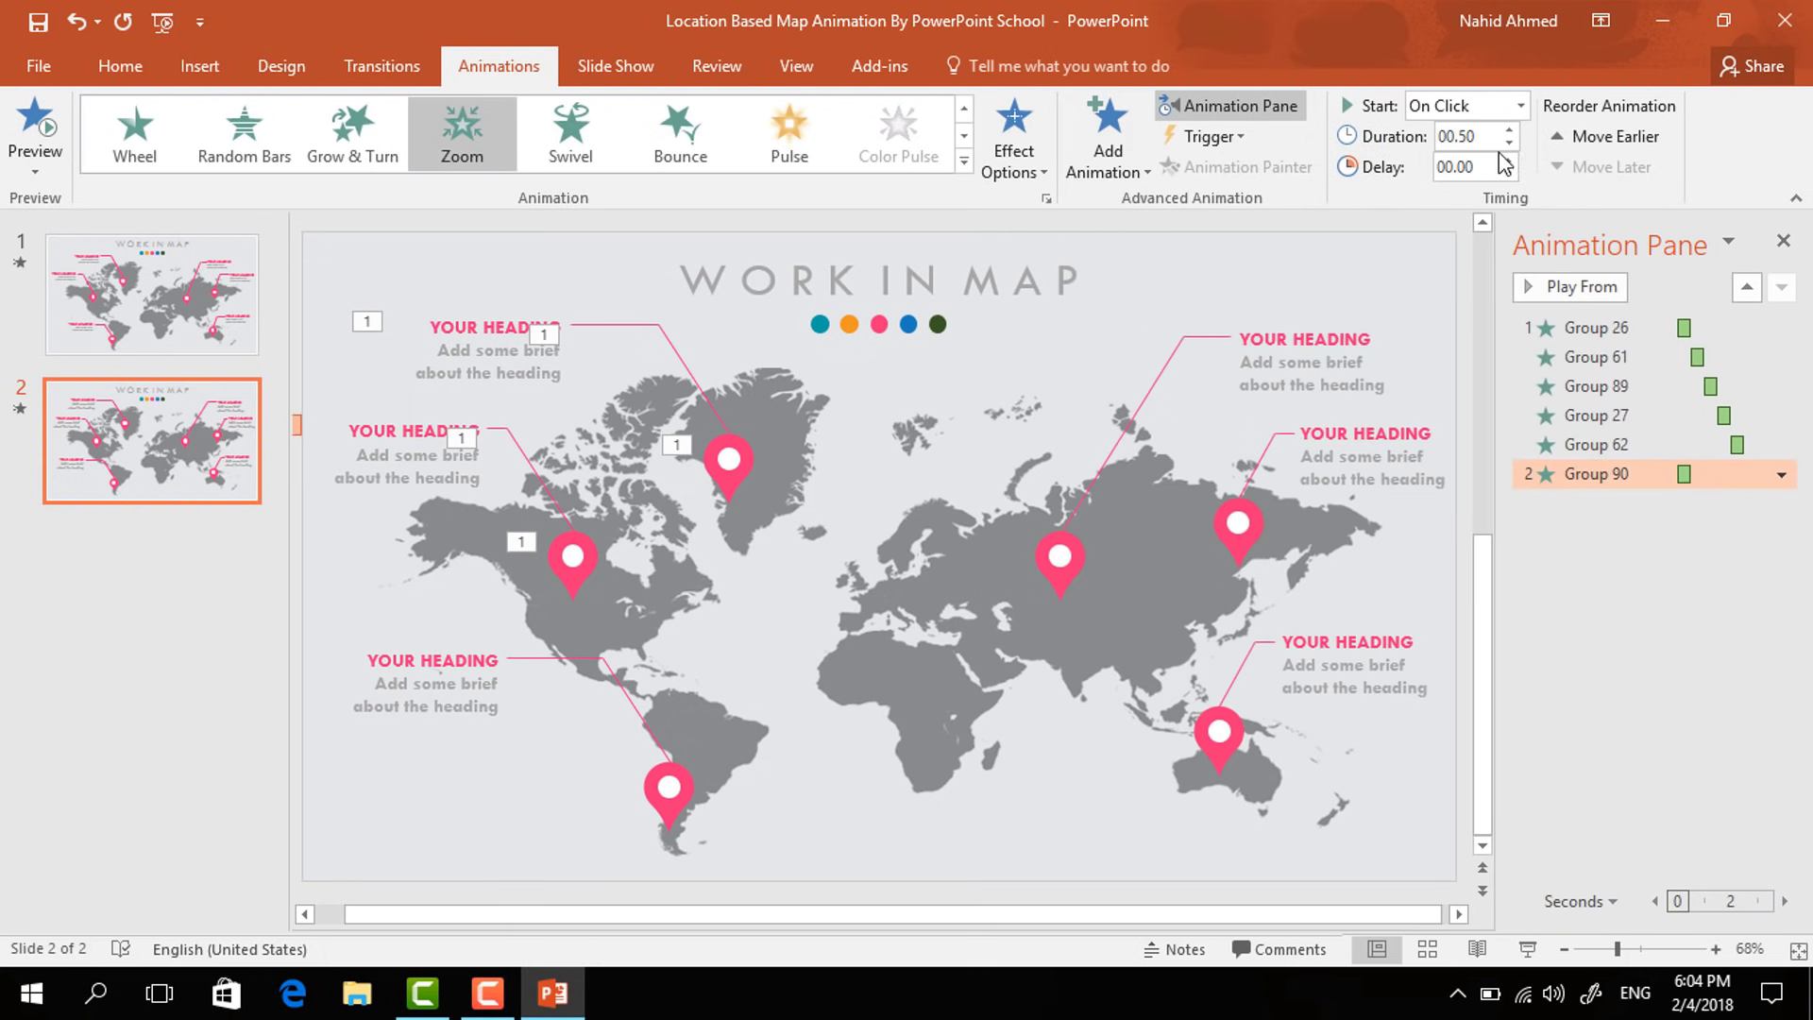
pyautogui.click(1518, 107)
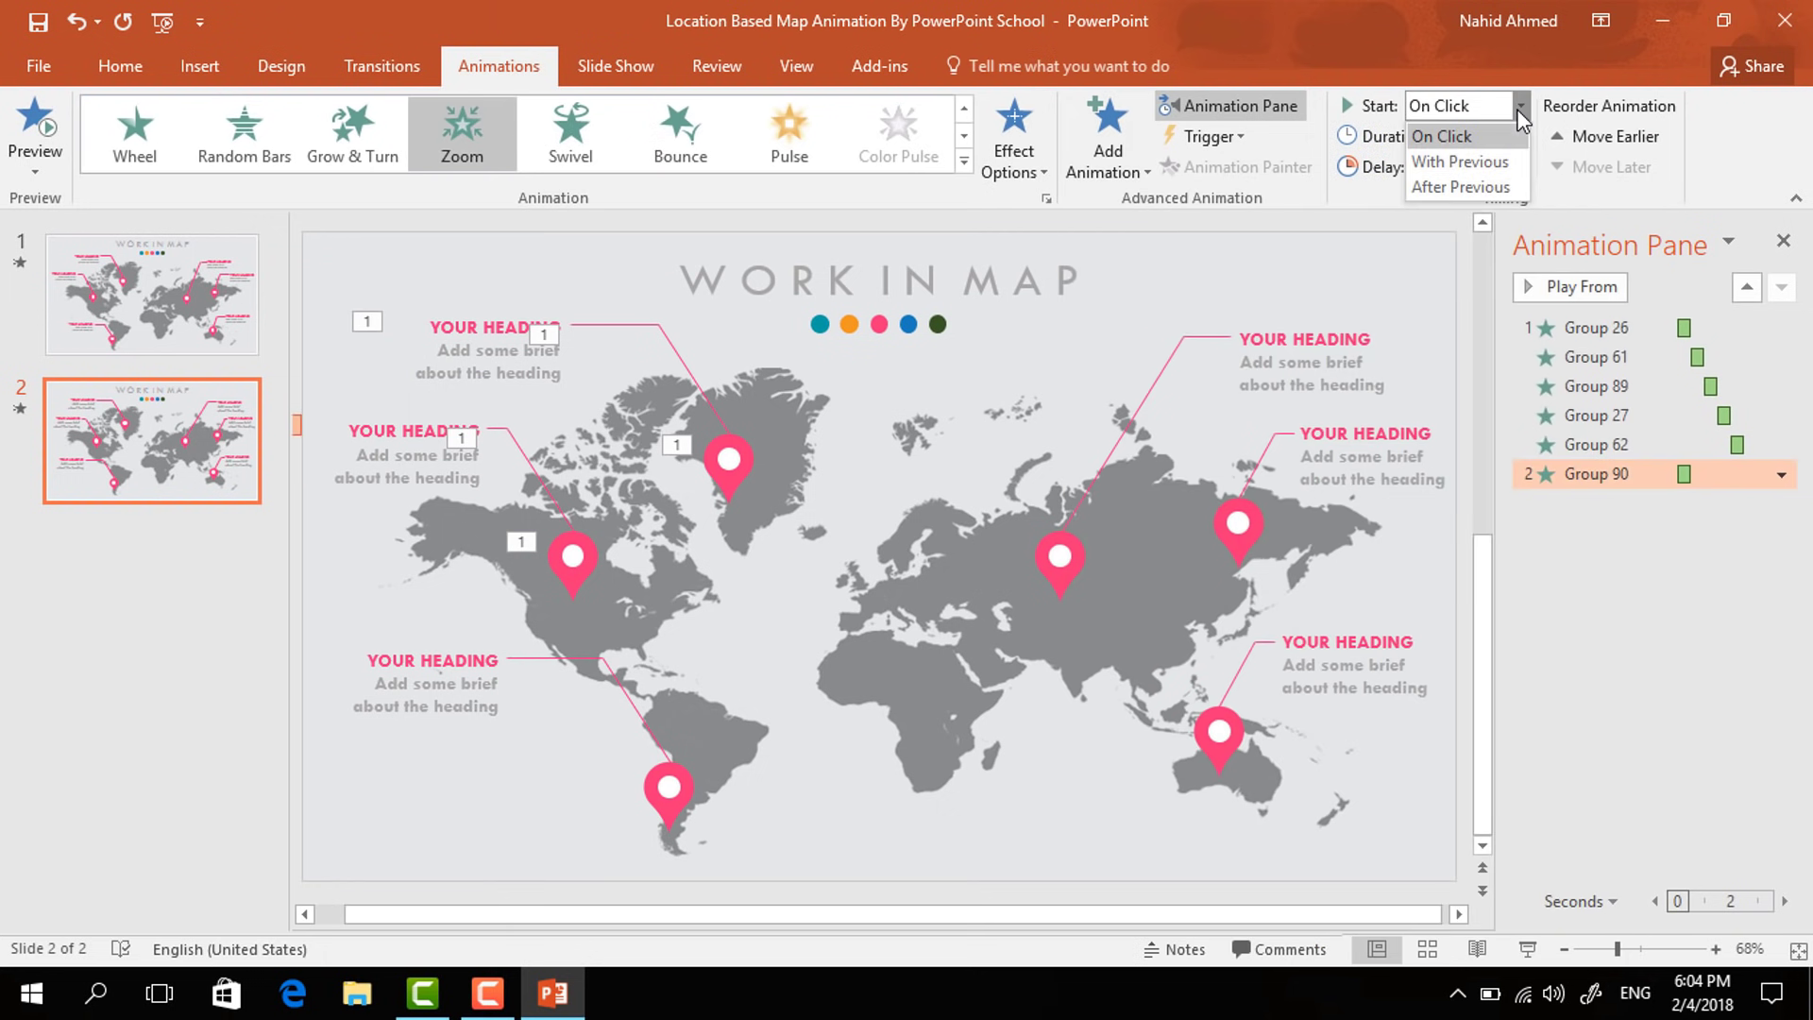
pyautogui.click(1478, 187)
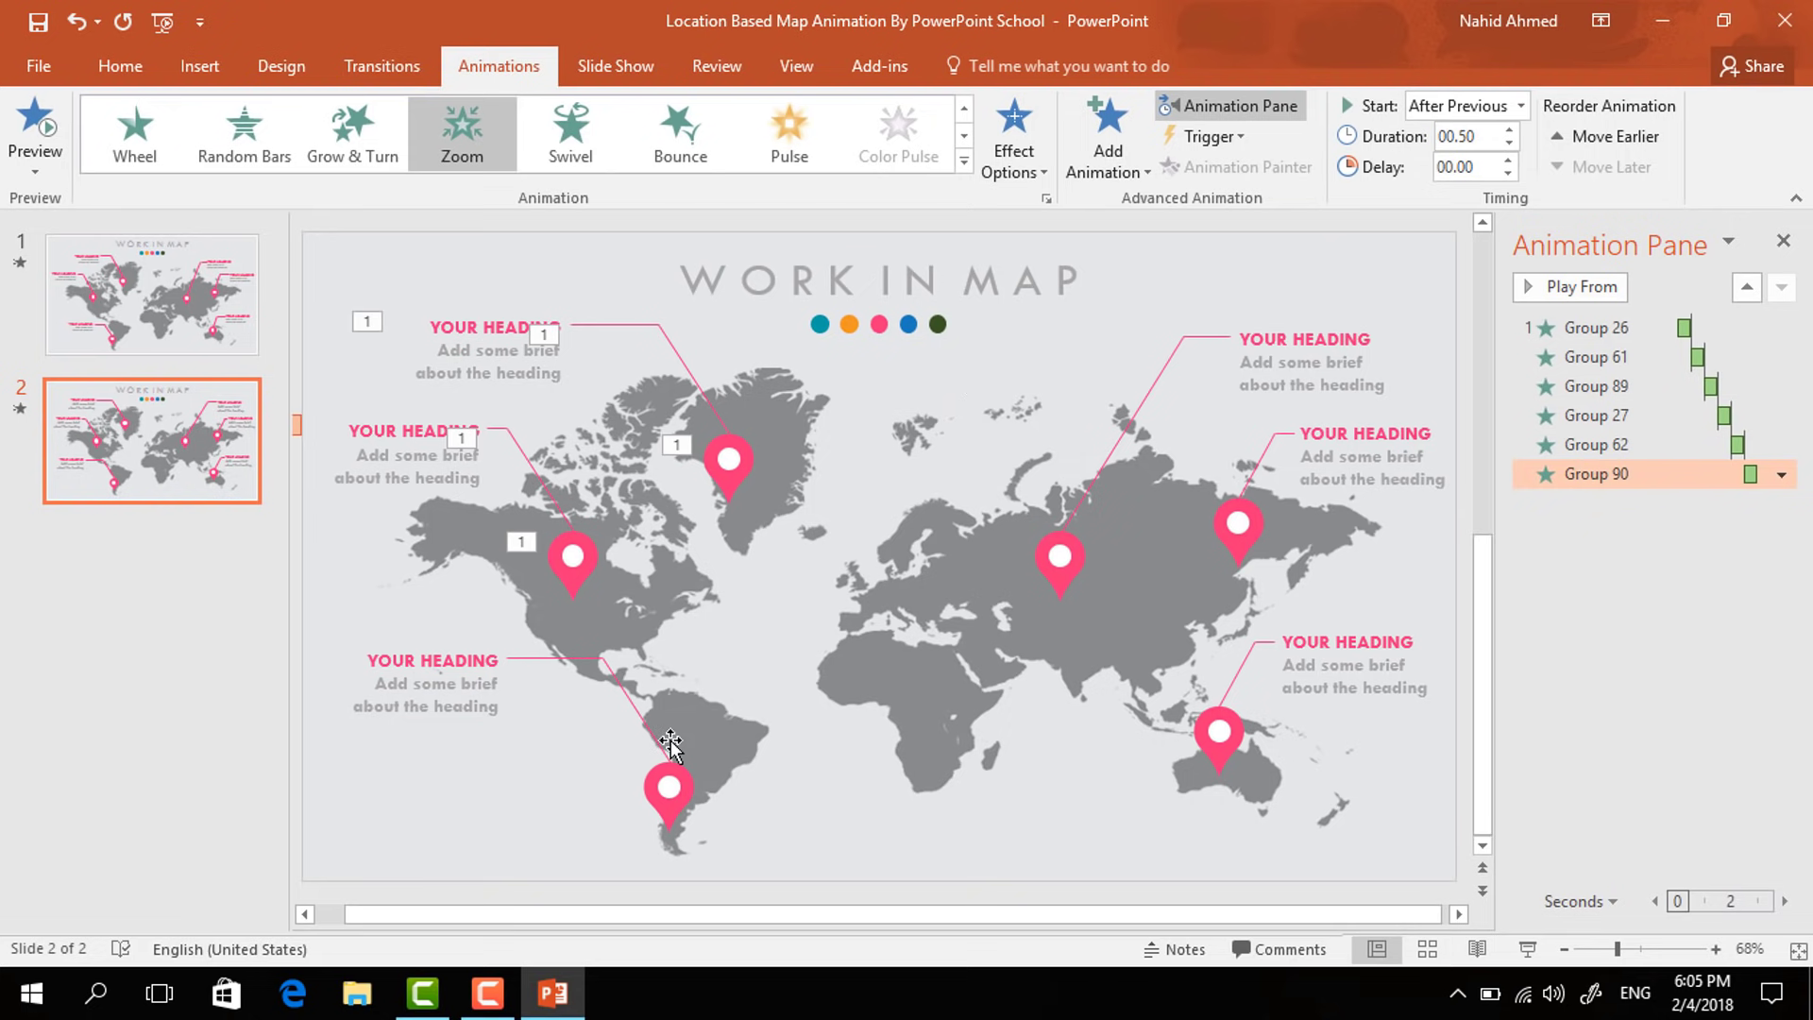
pyautogui.click(661, 800)
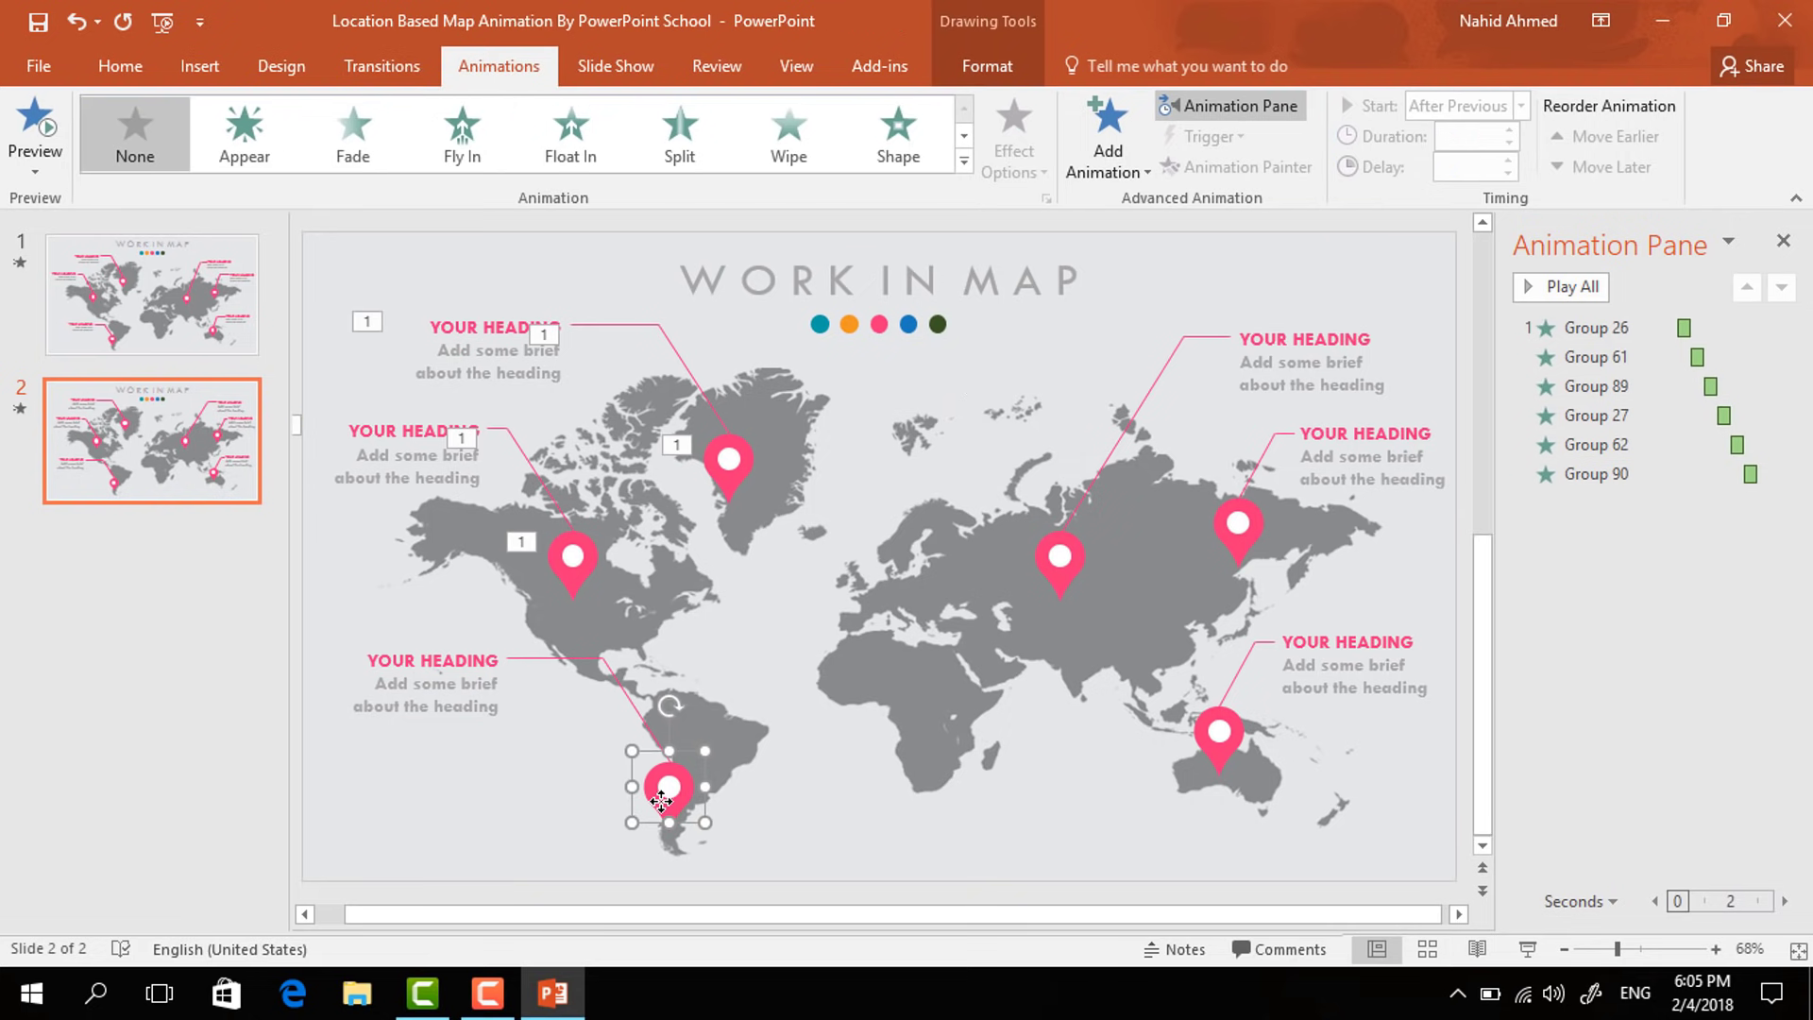
# - Give the South America pin Float In (Float Down), After Previous, with a 0.50-second duration
pyautogui.click(1138, 172)
pyautogui.click(1430, 257)
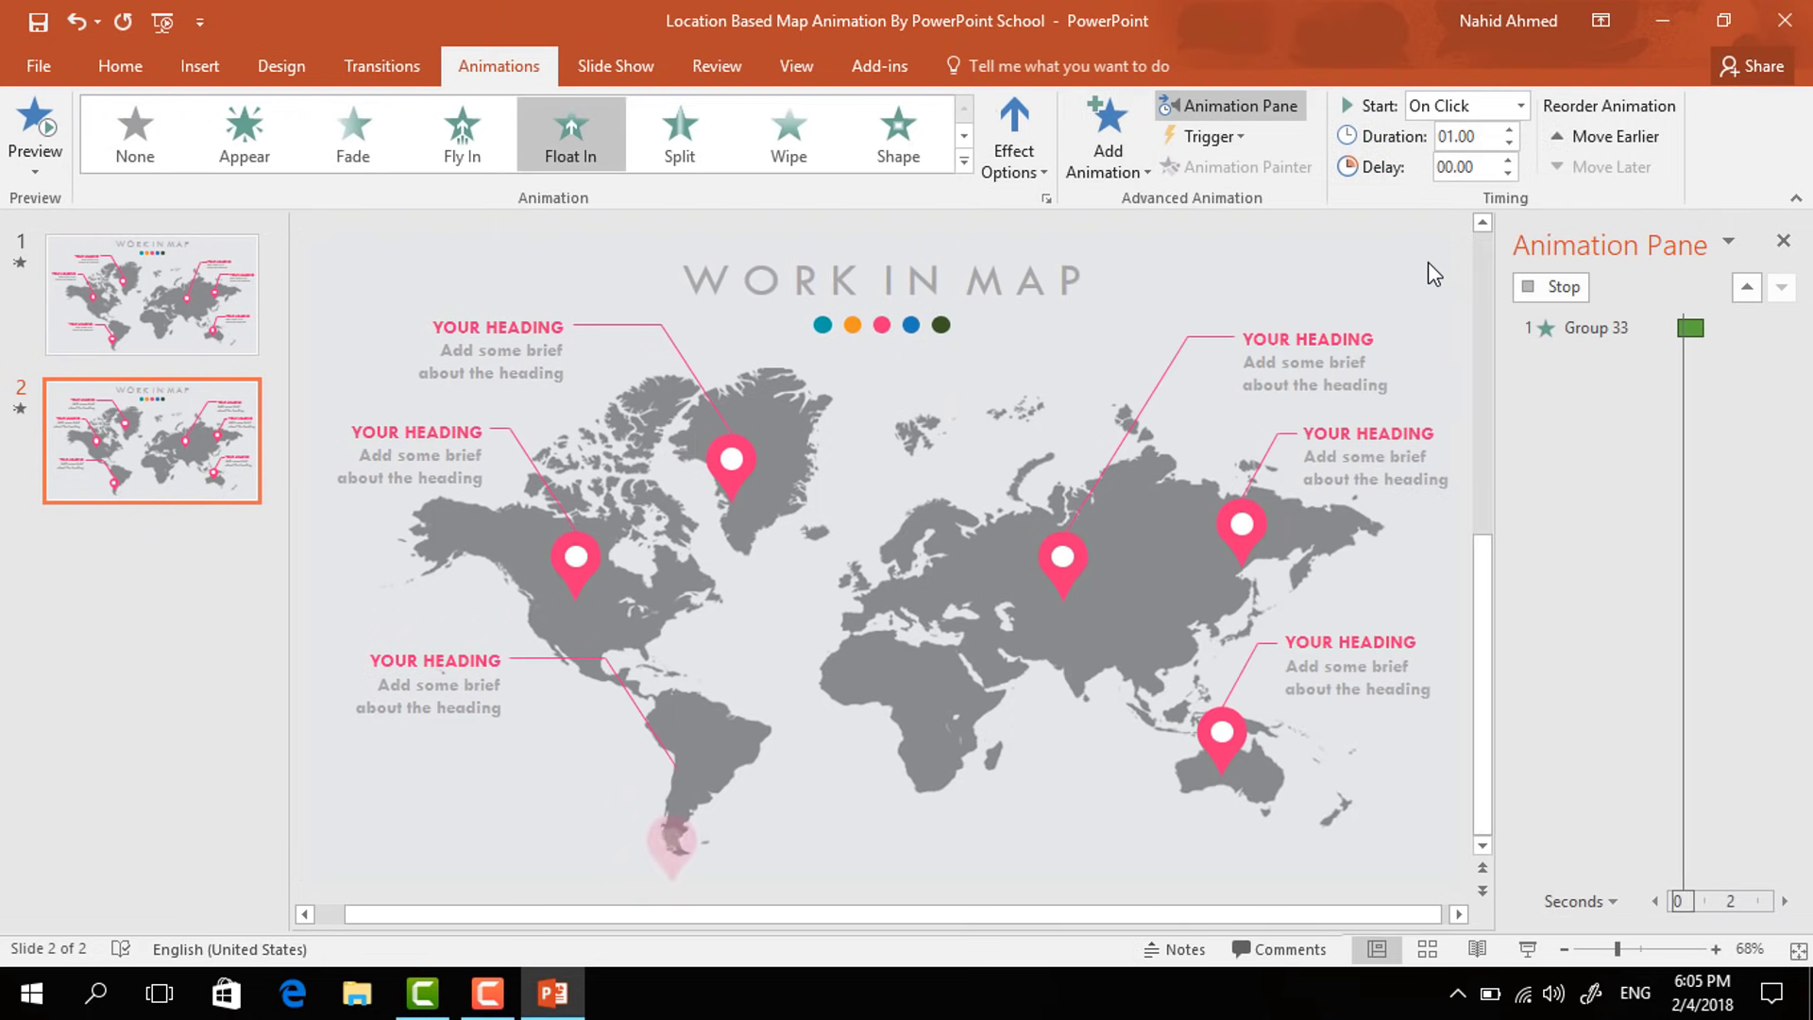
pyautogui.click(1013, 161)
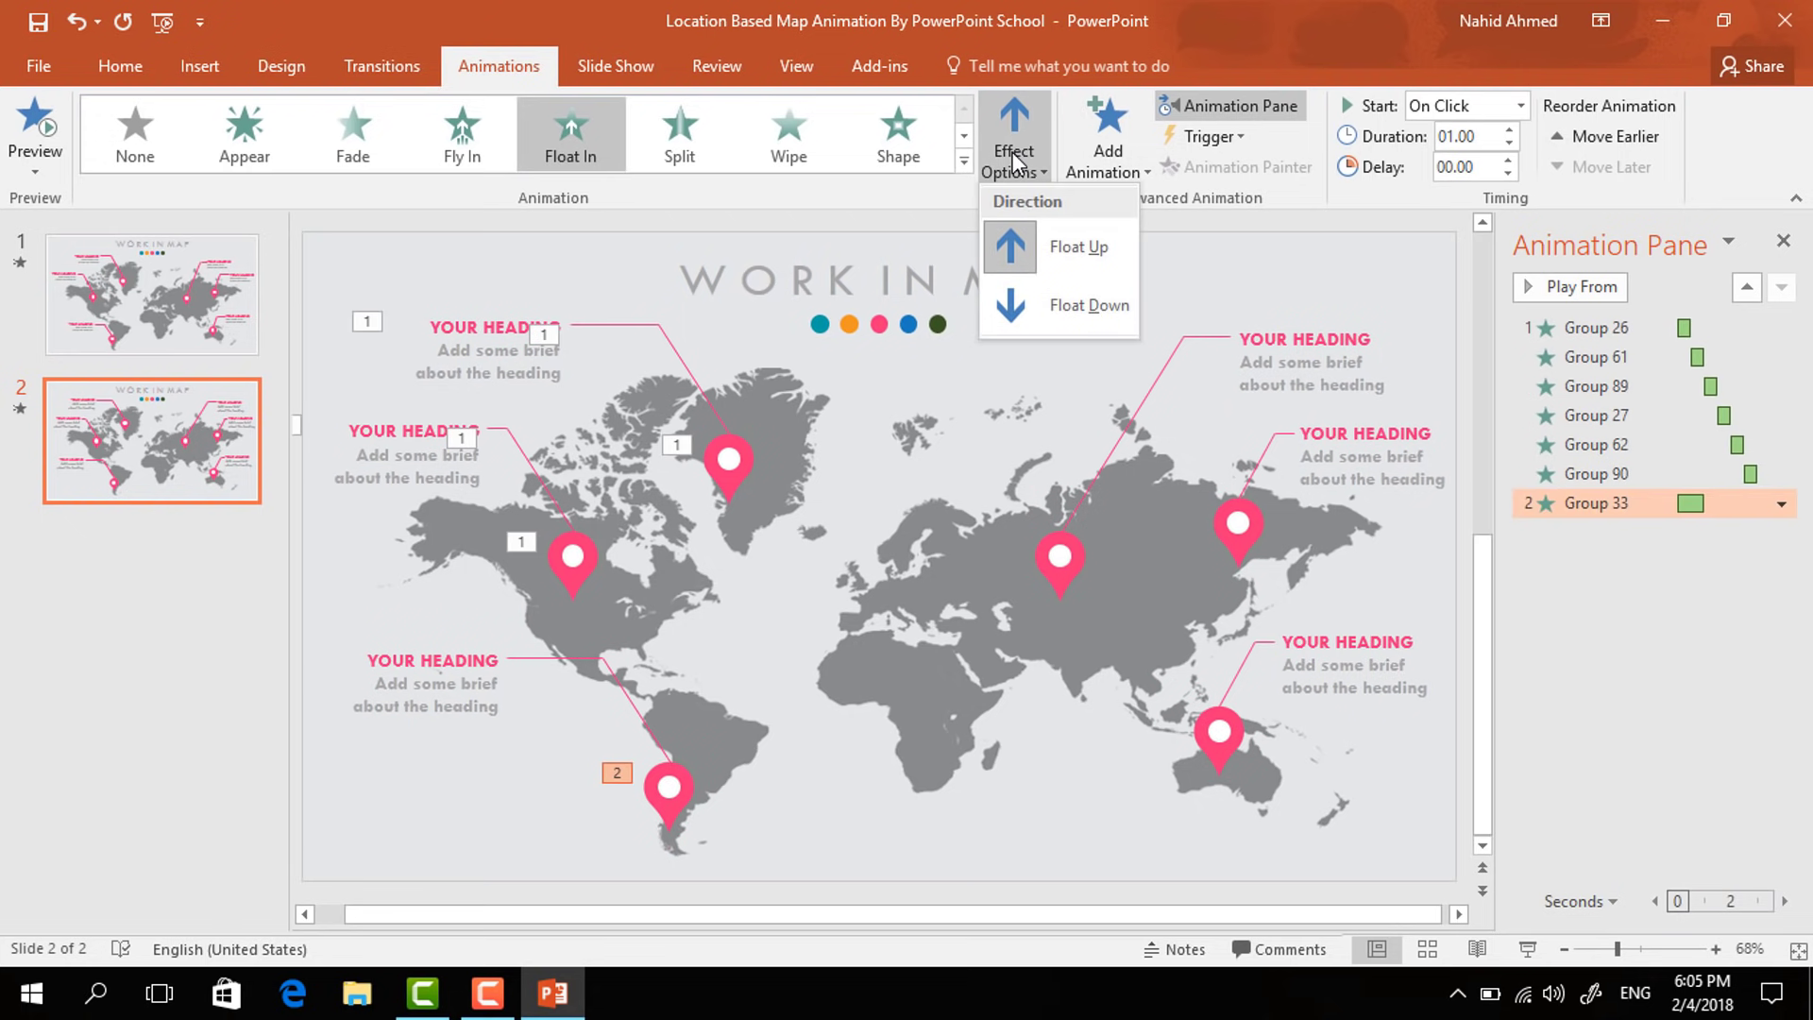
pyautogui.click(1067, 305)
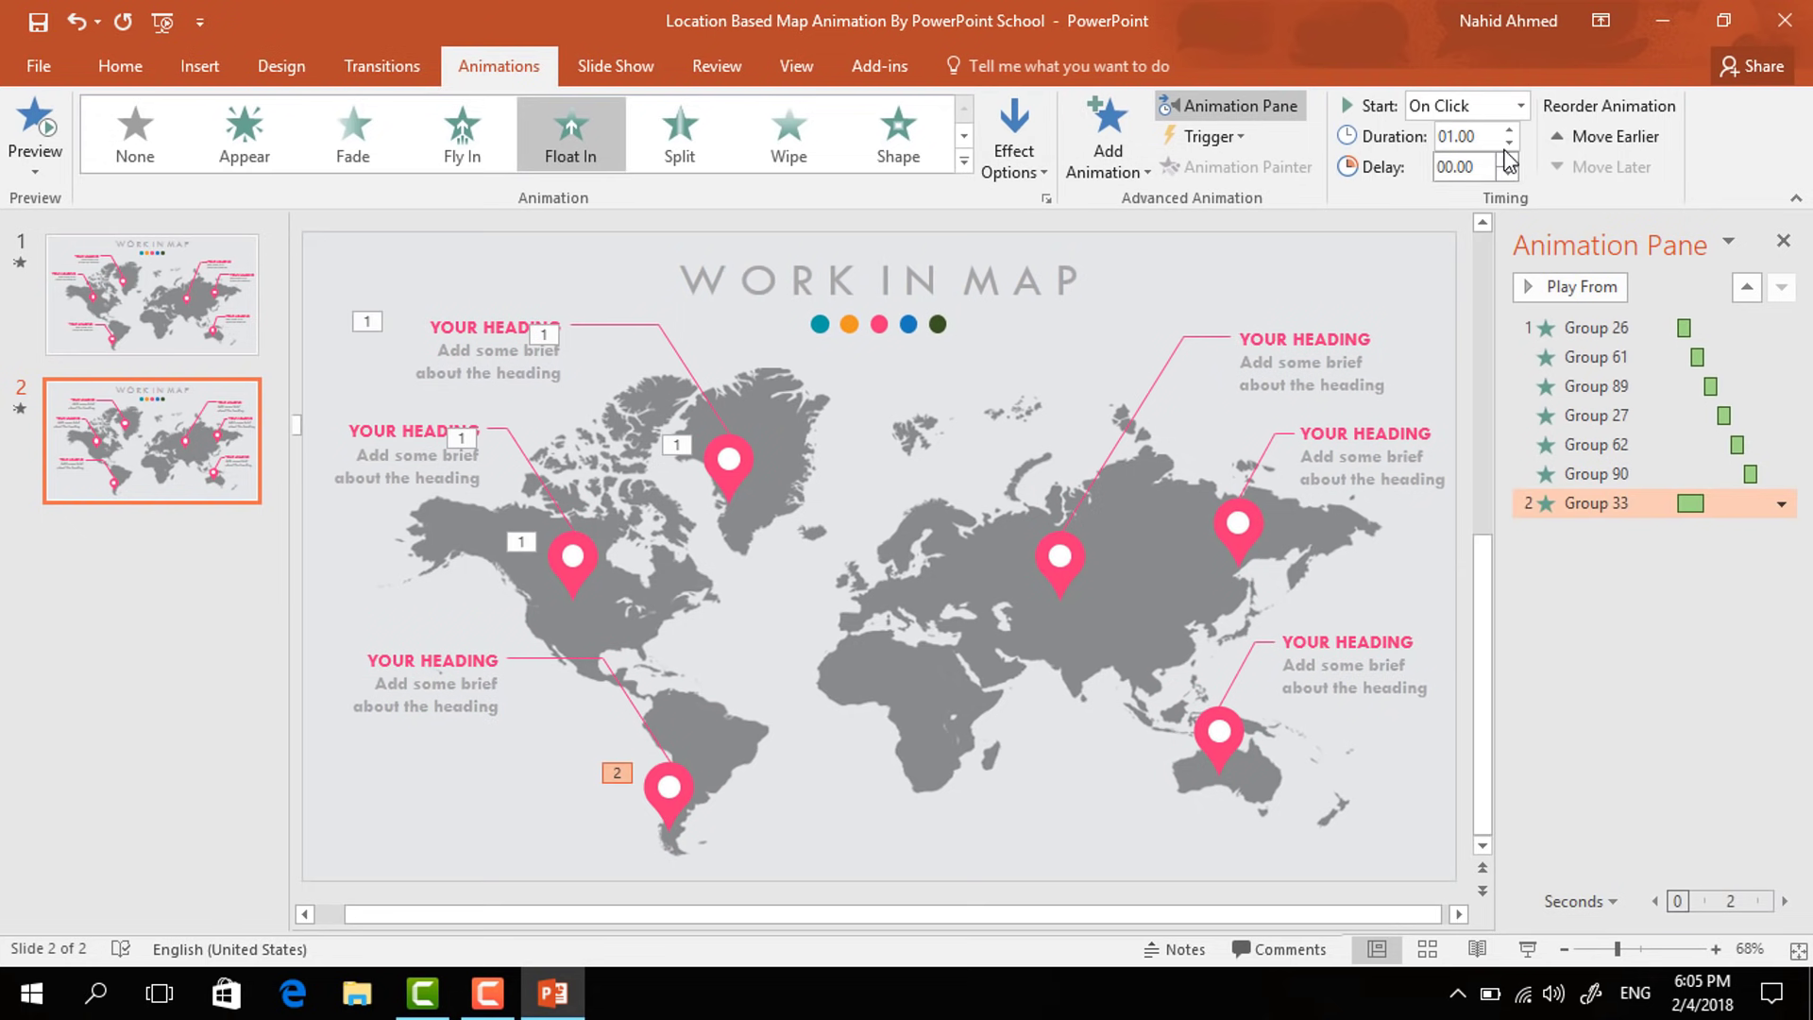
pyautogui.click(1520, 105)
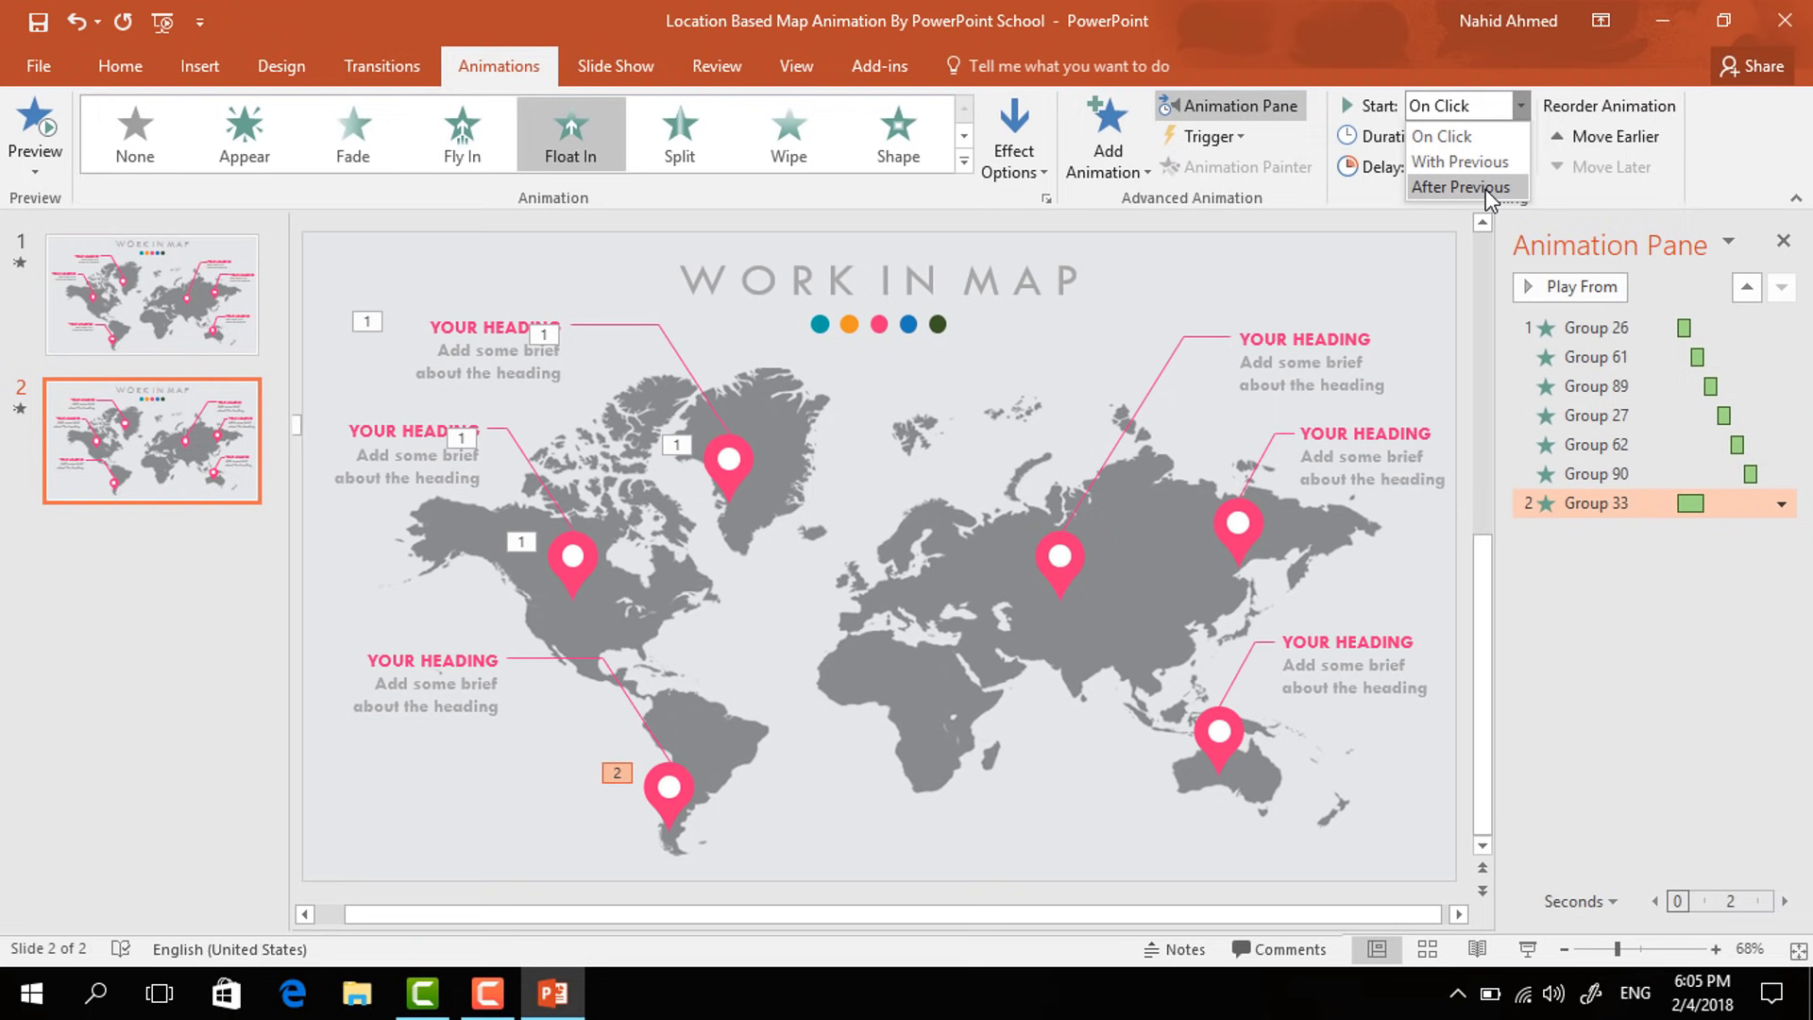
pyautogui.click(1486, 189)
pyautogui.click(1514, 142)
pyautogui.click(1514, 141)
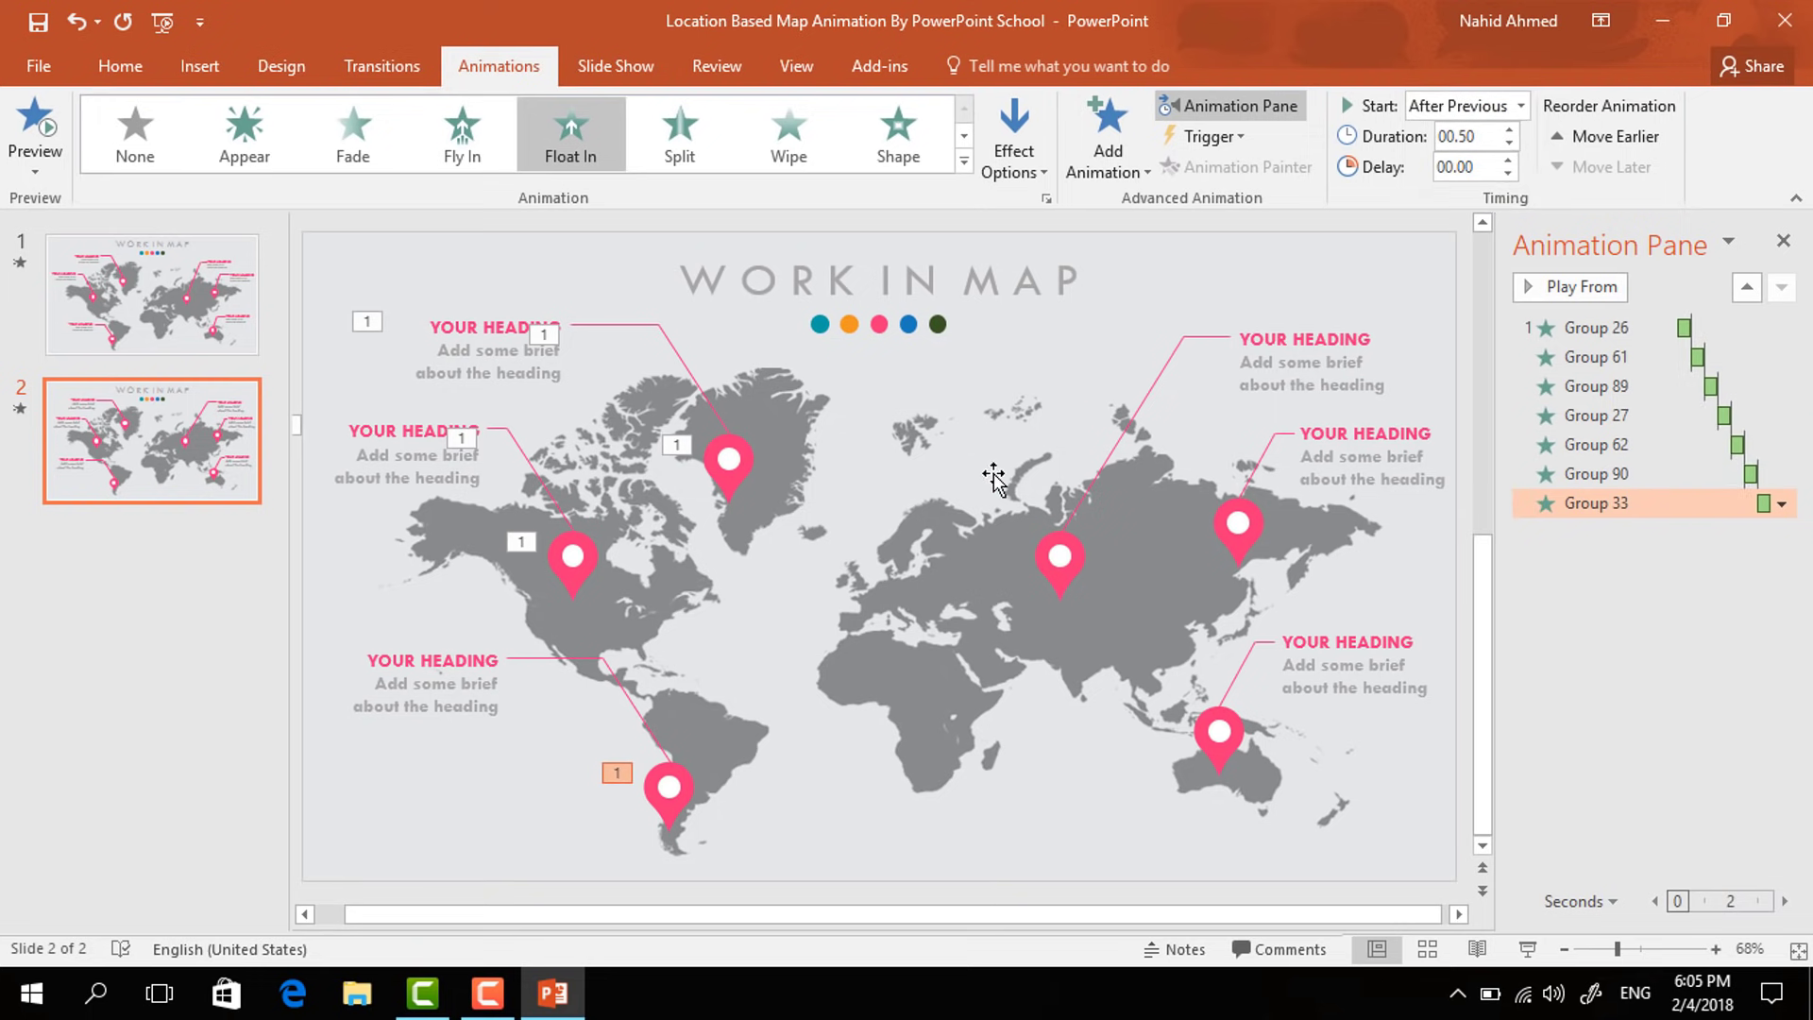
pyautogui.click(620, 683)
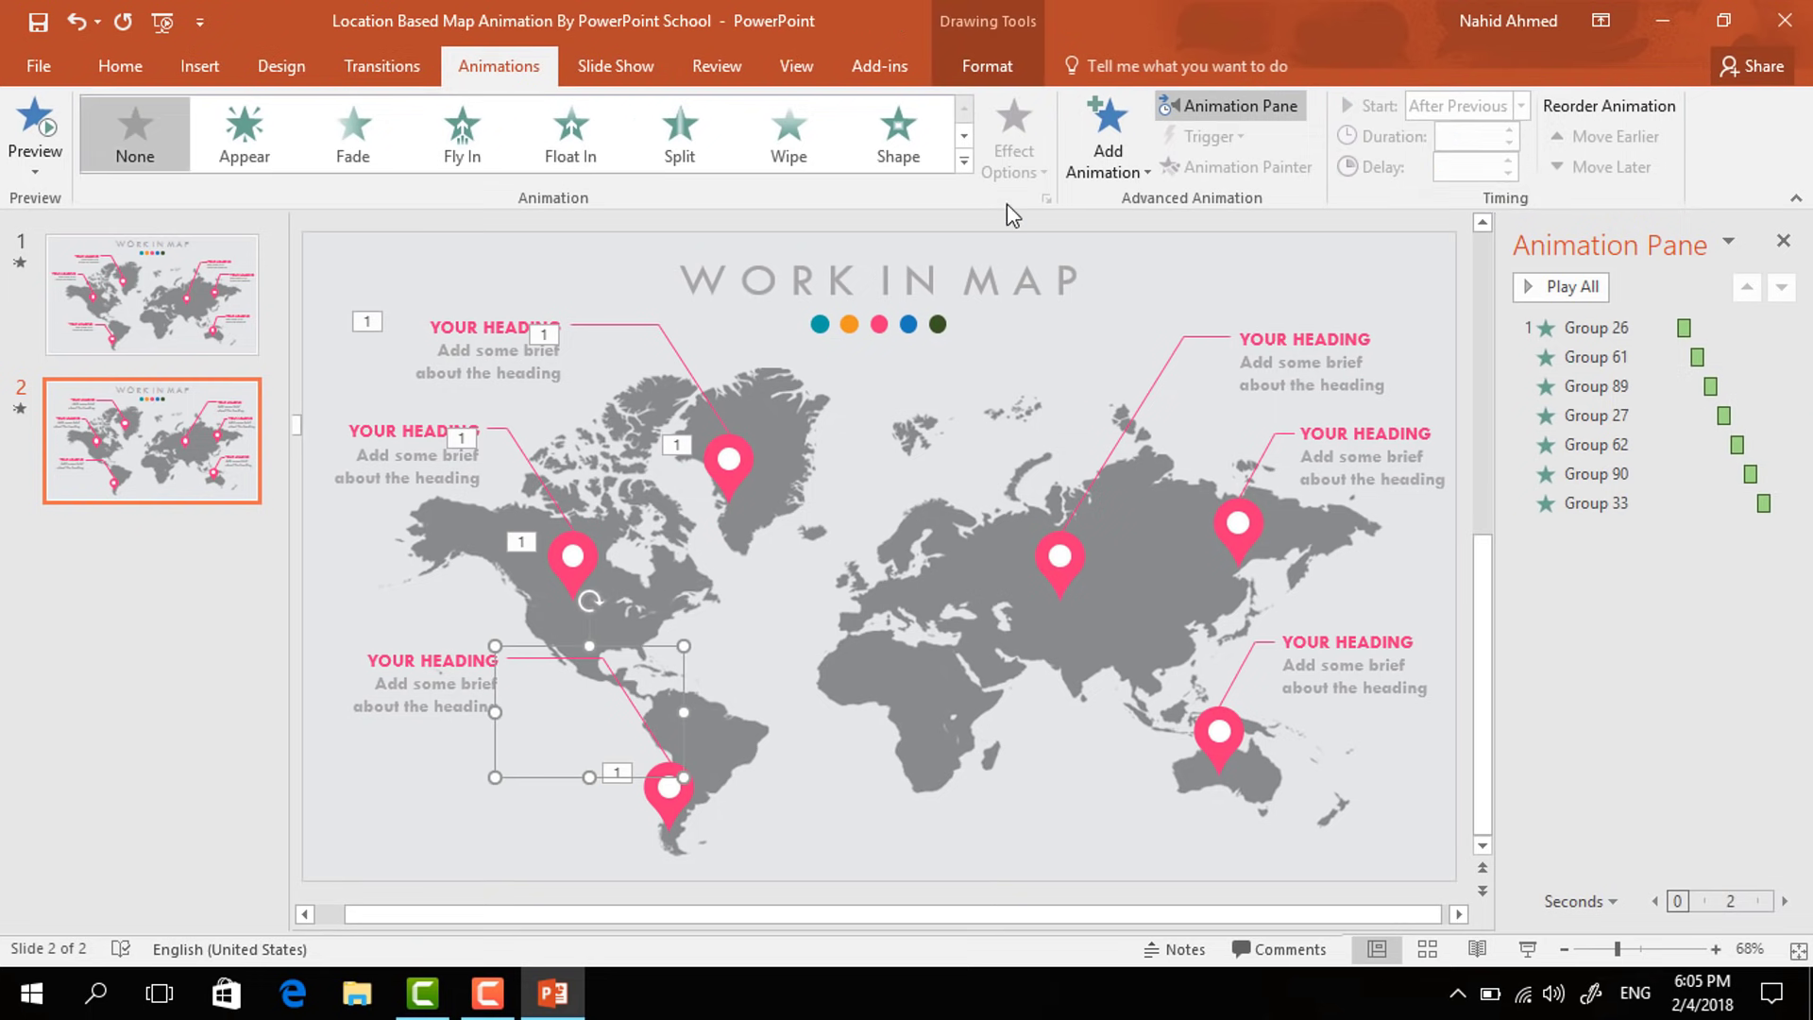
# - Give the South America callout line a Wipe from the right, starting After Previous
pyautogui.click(1089, 157)
pyautogui.click(1118, 336)
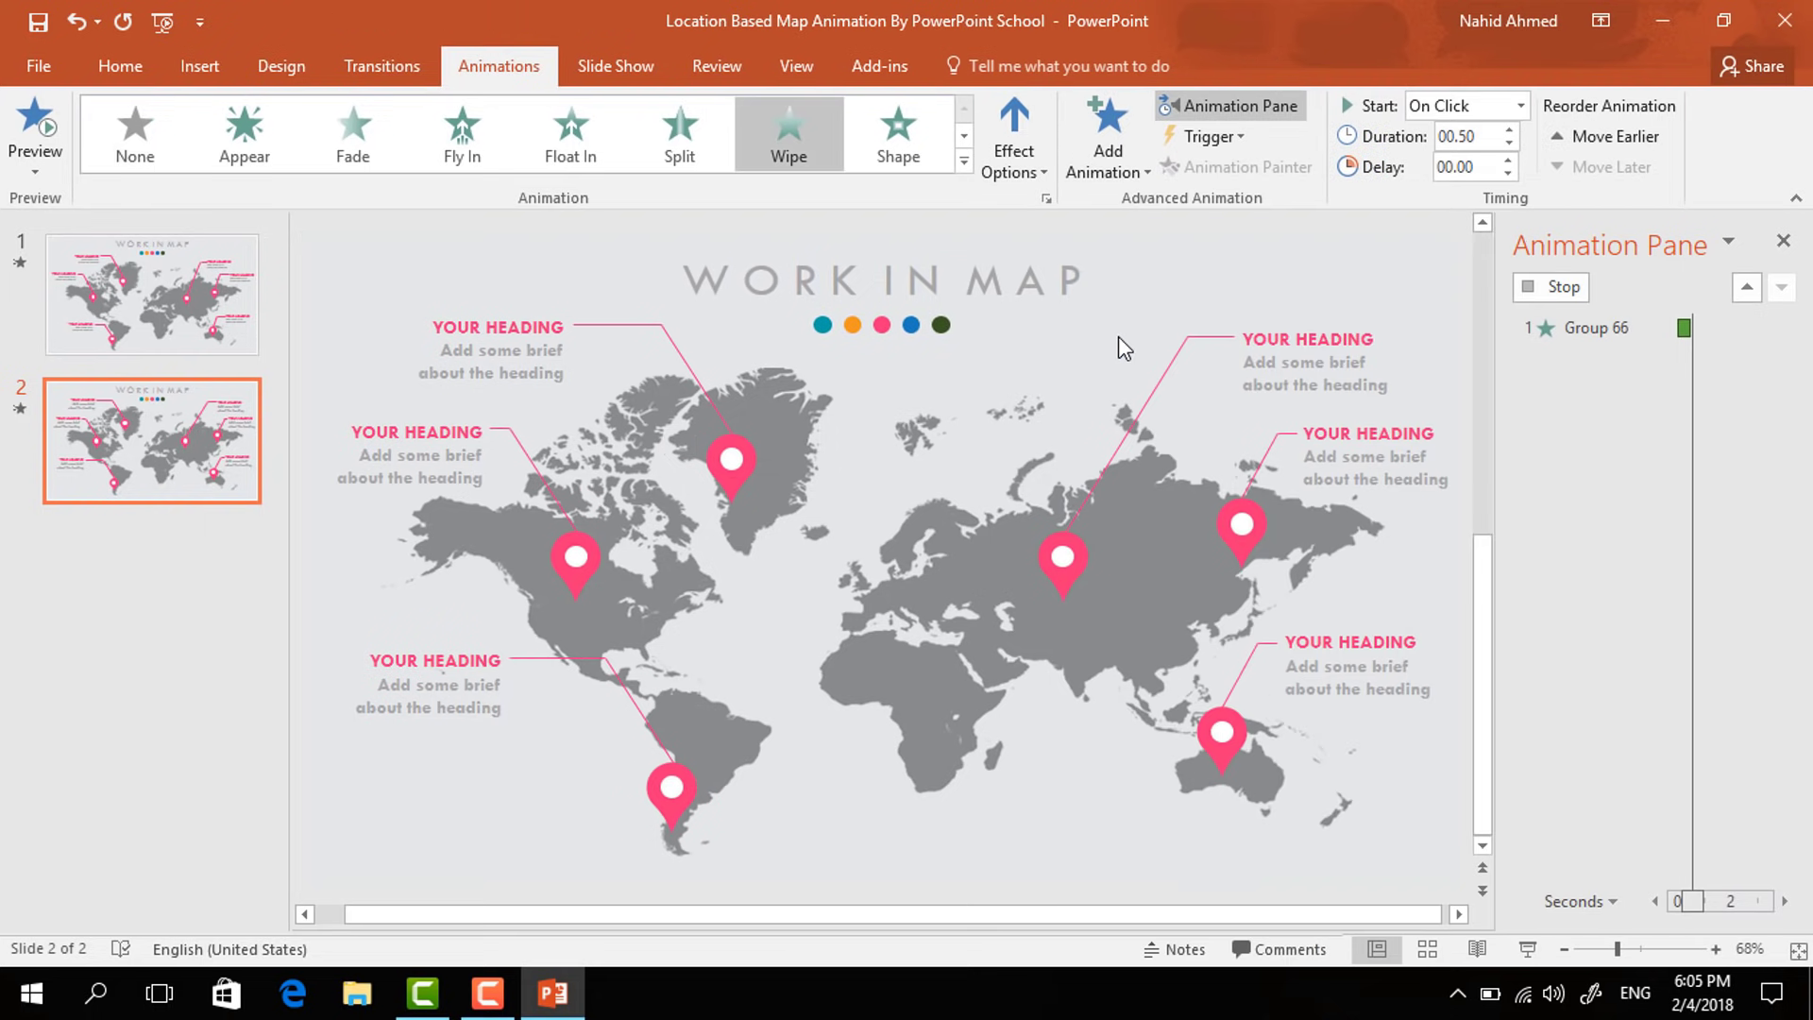
pyautogui.click(1014, 151)
pyautogui.click(1064, 358)
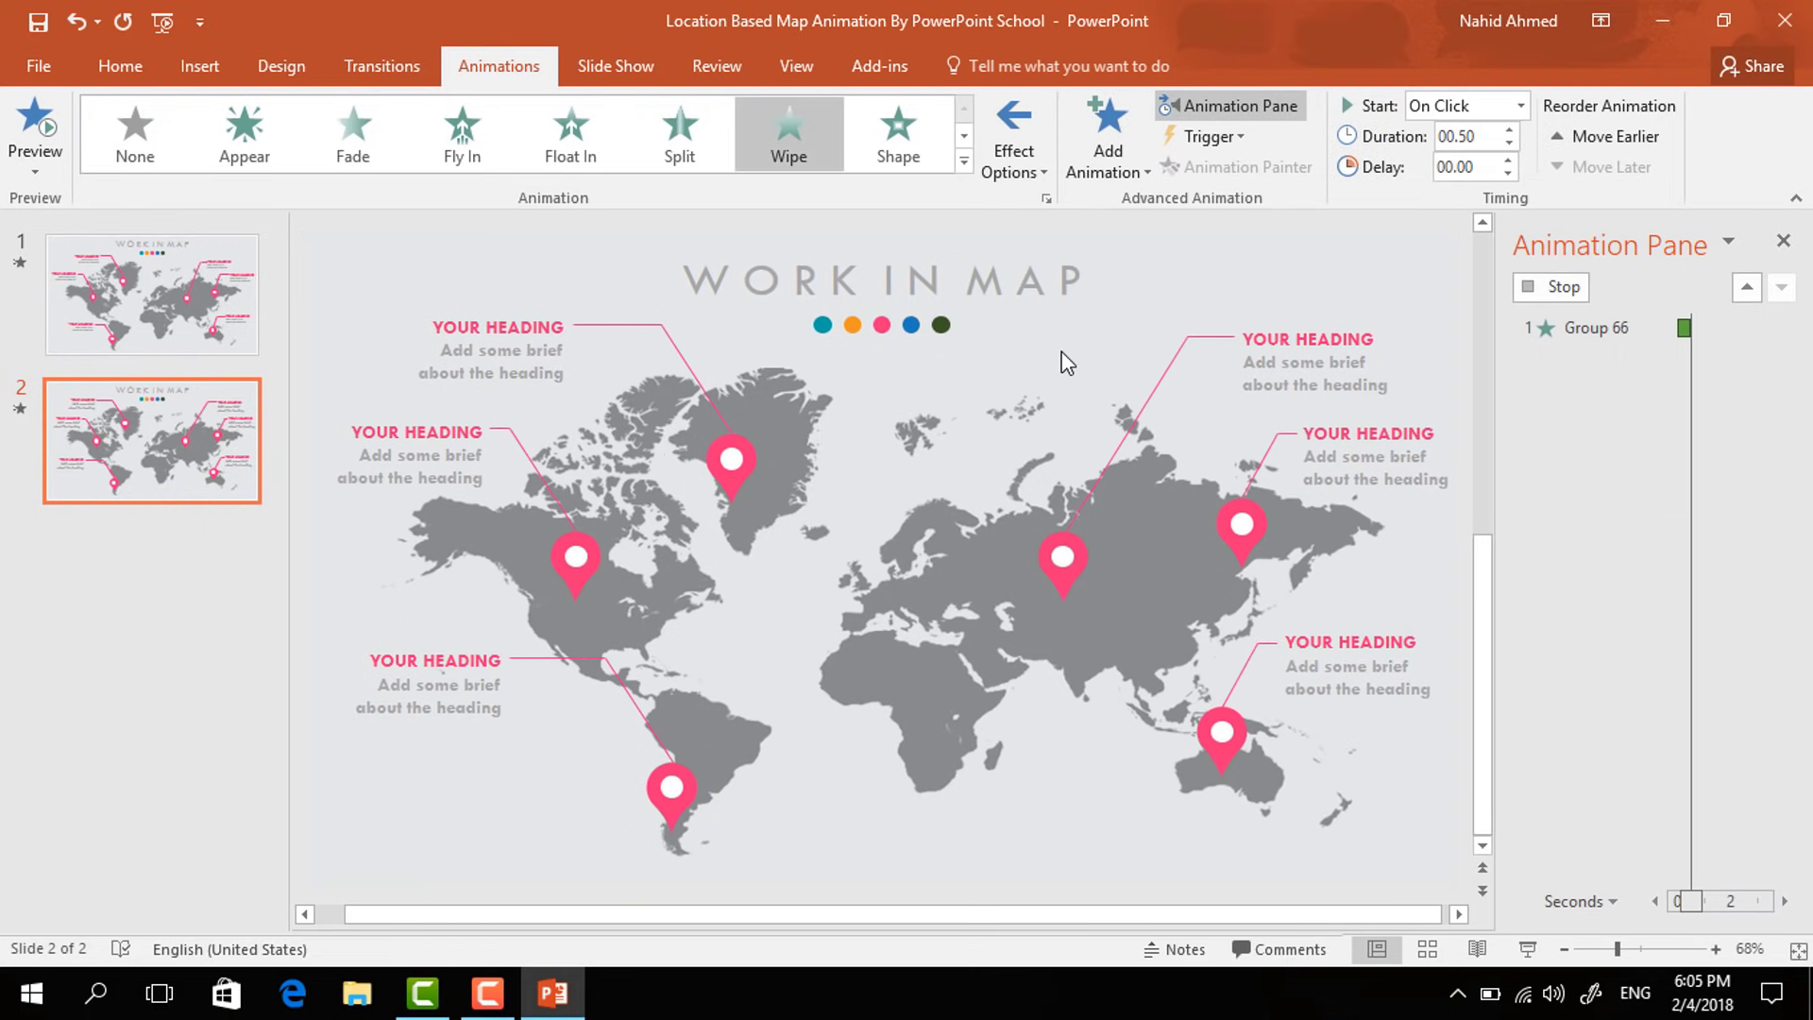
pyautogui.click(1520, 105)
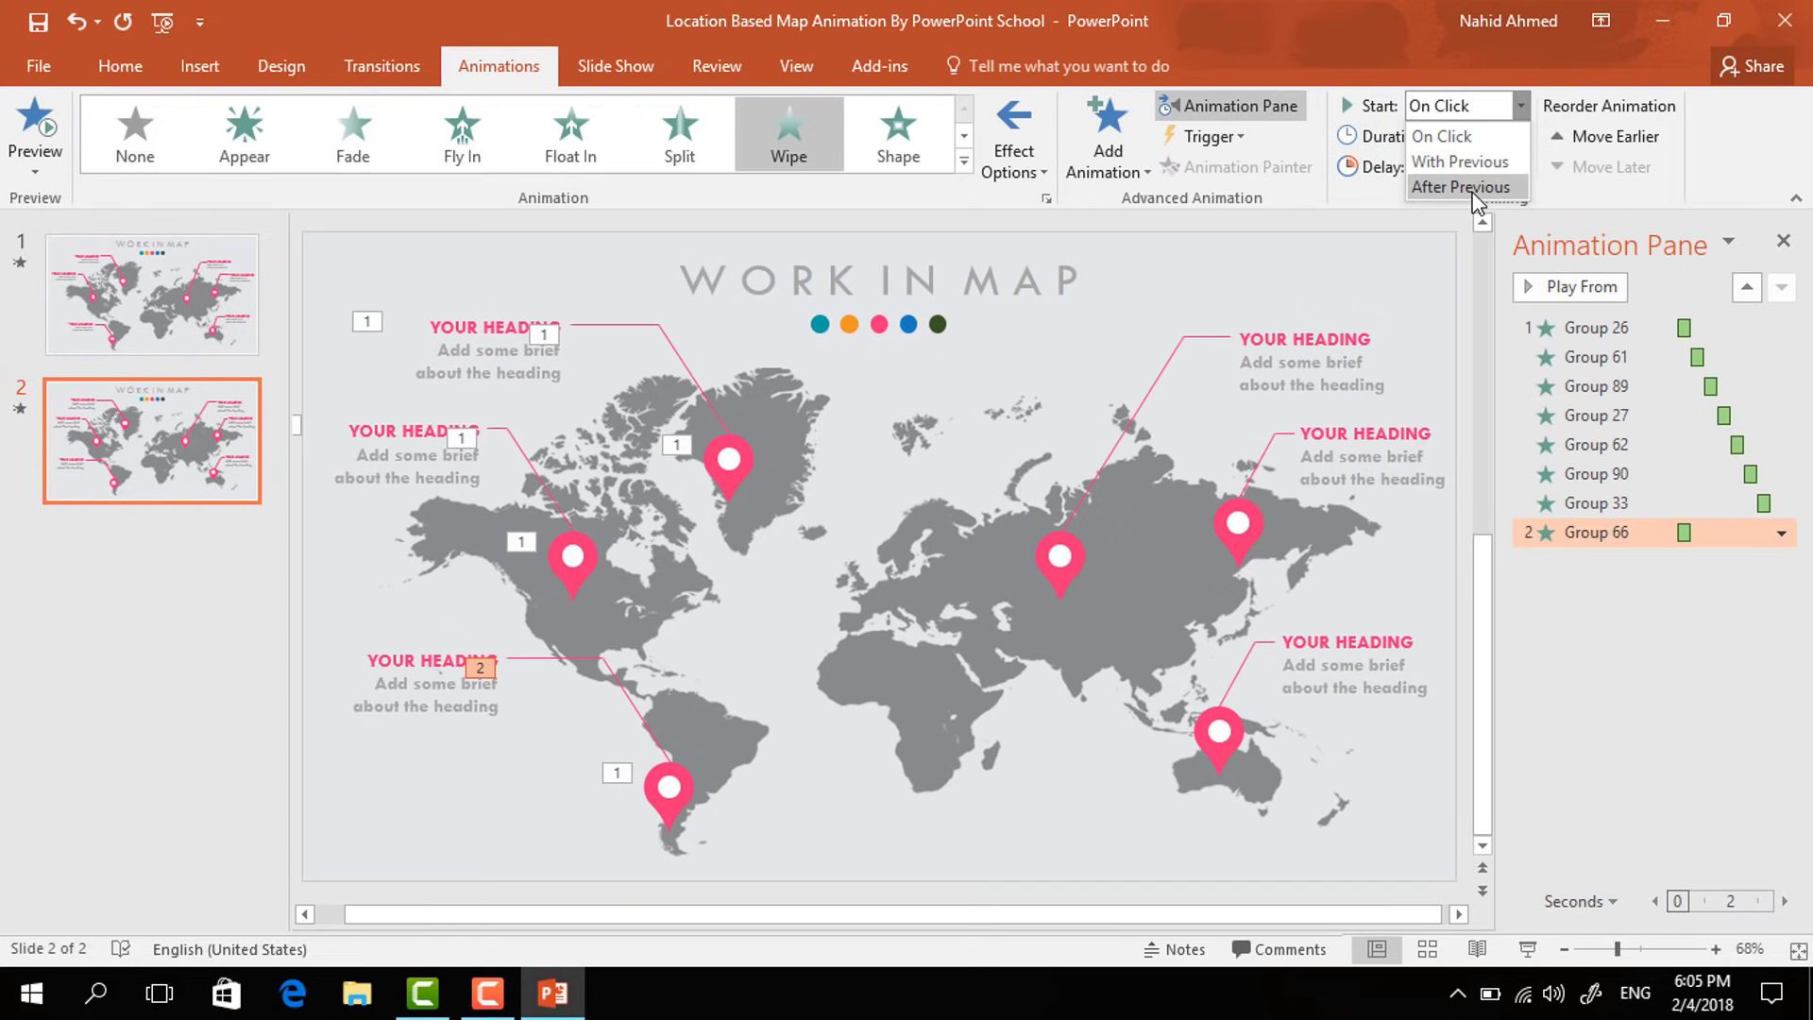
pyautogui.click(1478, 187)
# - Give the lower-left heading a Zoom entrance, starting After Previous
pyautogui.click(351, 659)
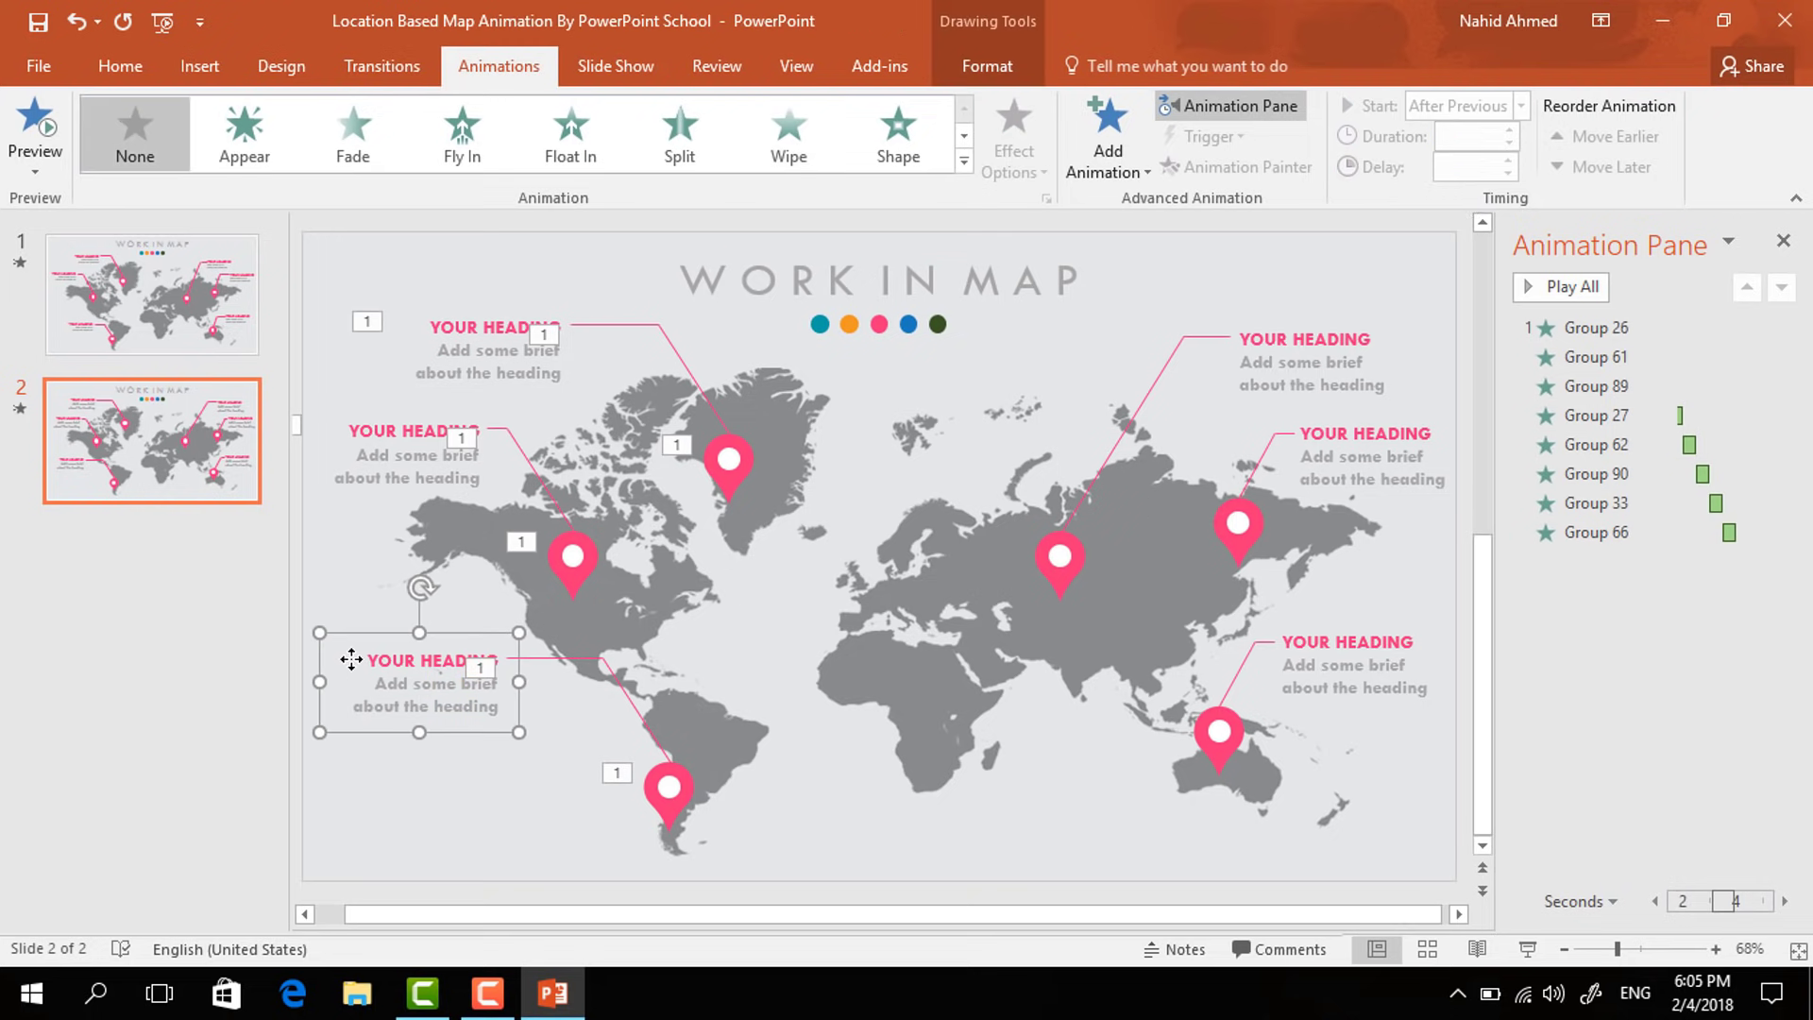
pyautogui.click(1114, 145)
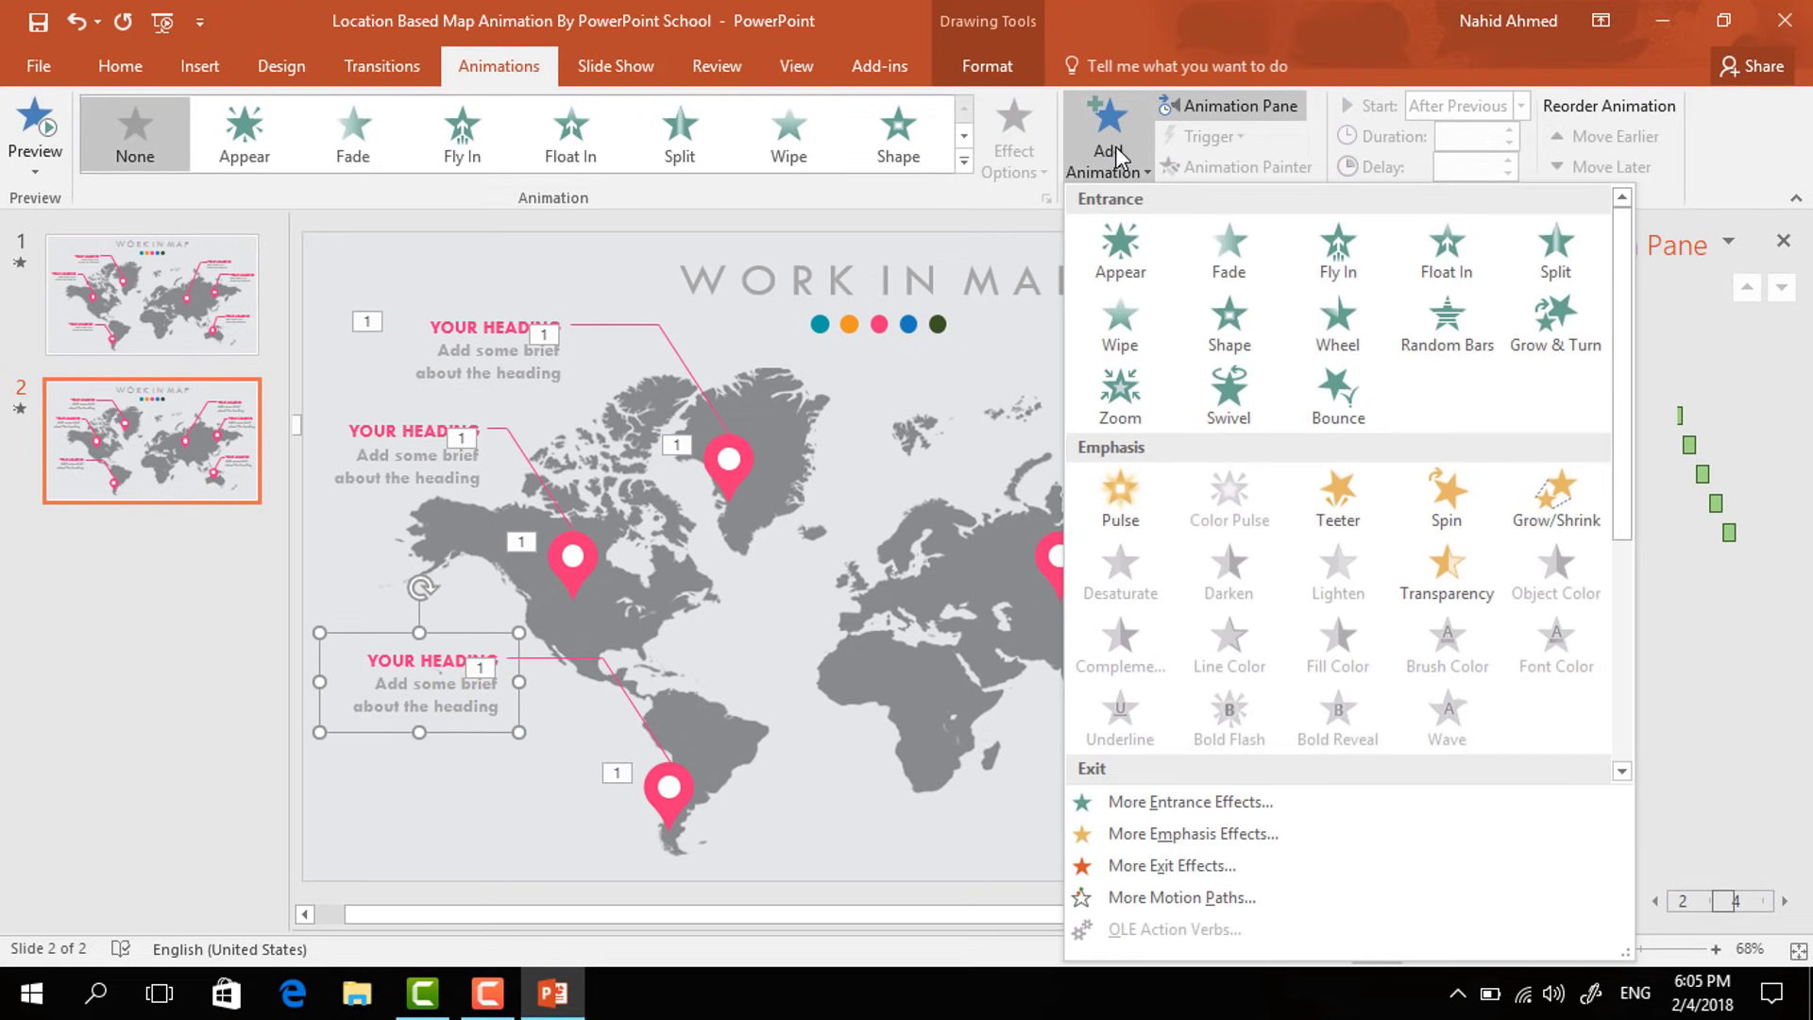
pyautogui.click(1104, 382)
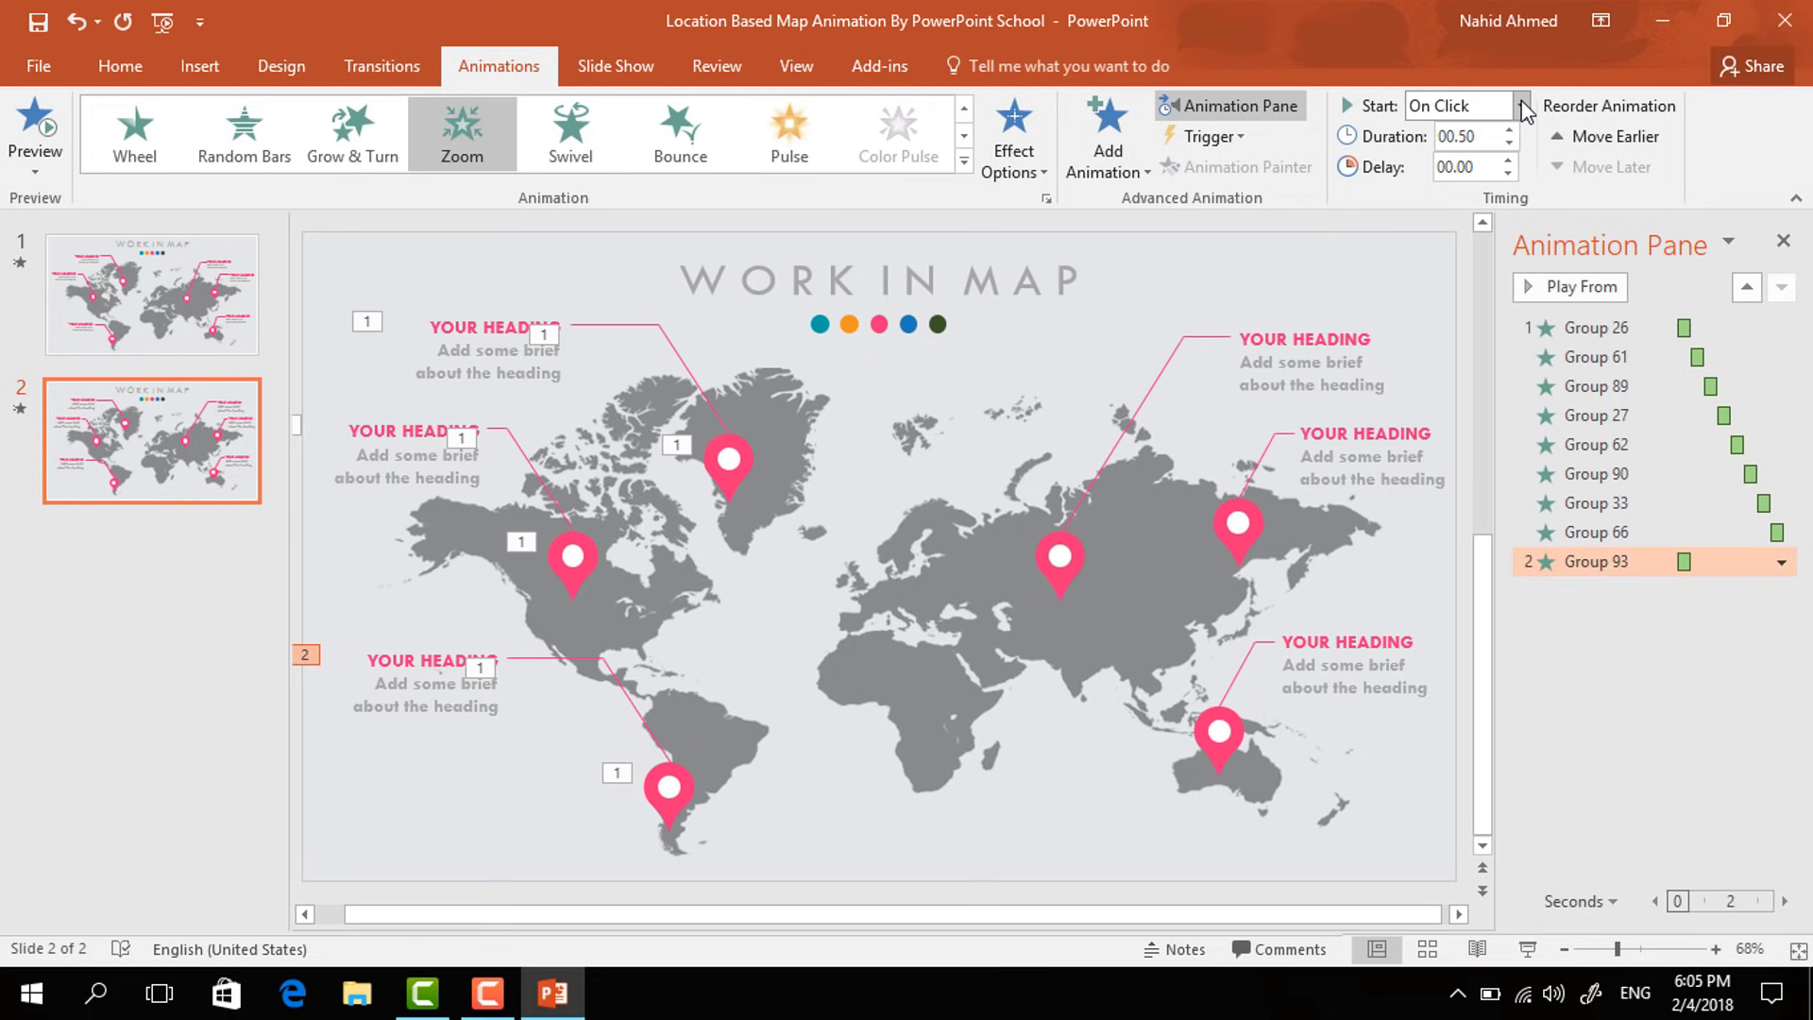
pyautogui.click(1466, 106)
pyautogui.click(1459, 192)
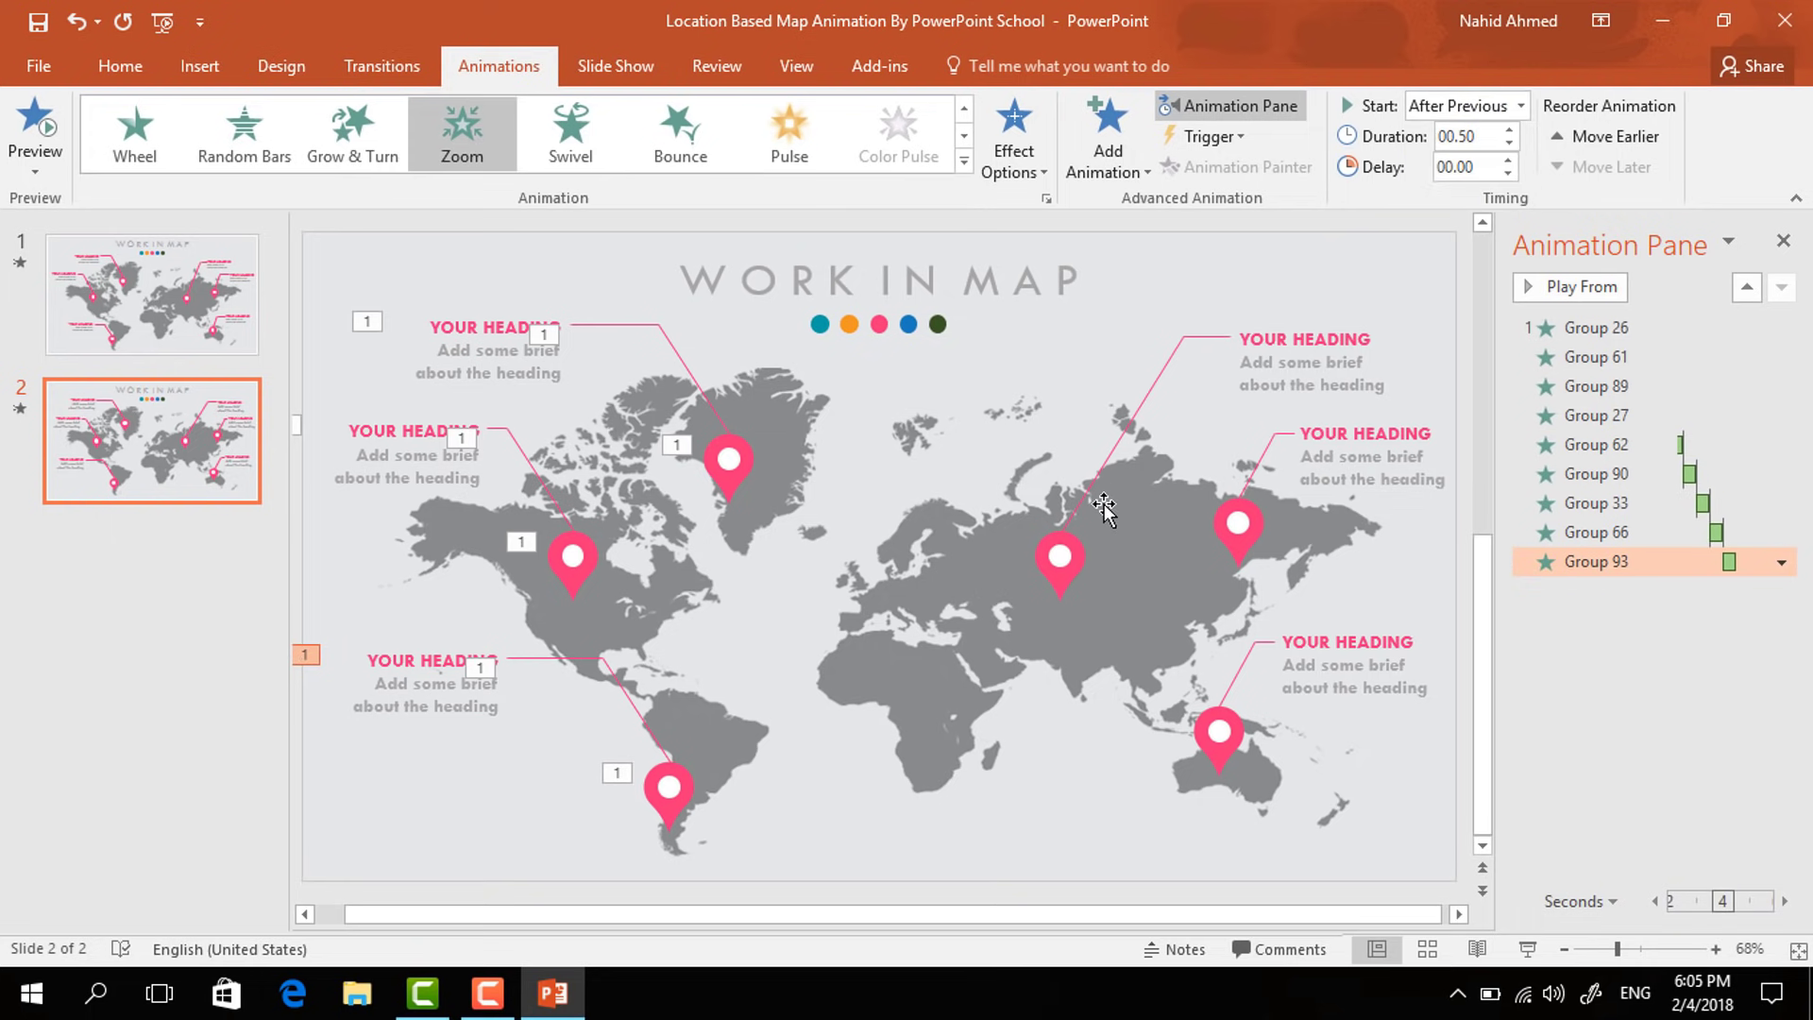
pyautogui.click(1054, 557)
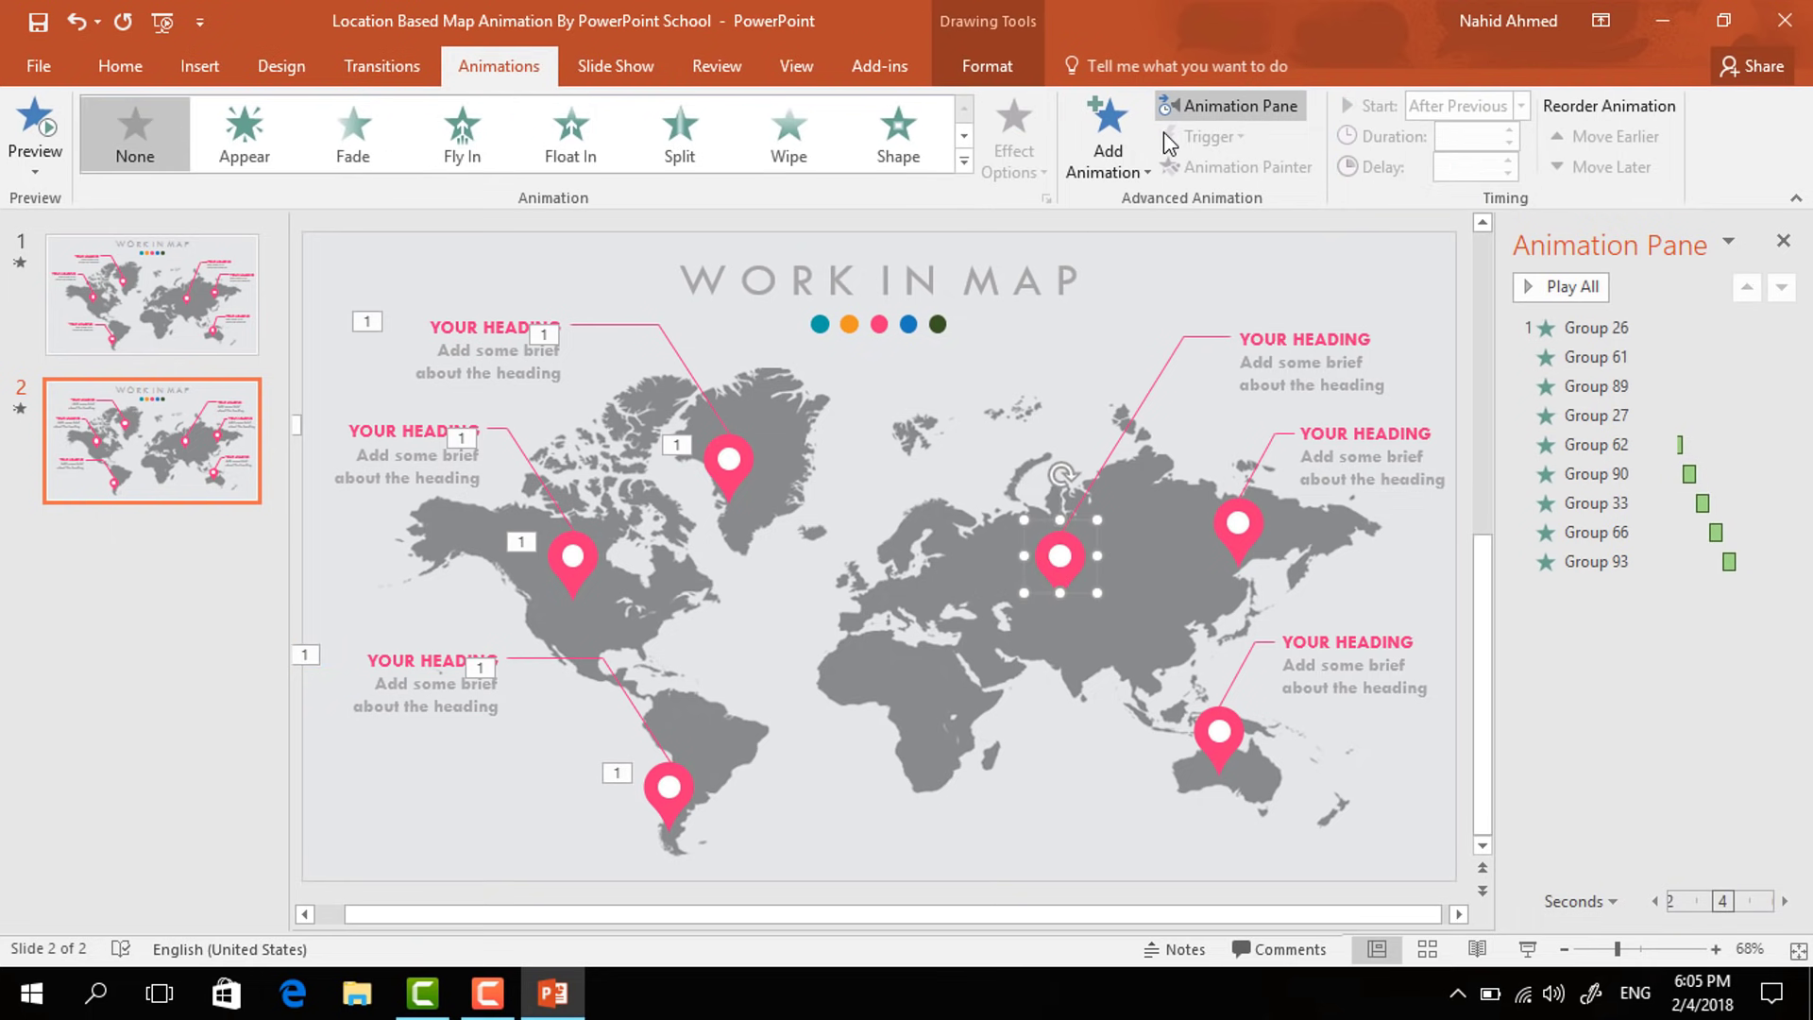
# - Make the Russia pin Float In downward, After Previous, with a 0.5-second duration
pyautogui.click(1123, 155)
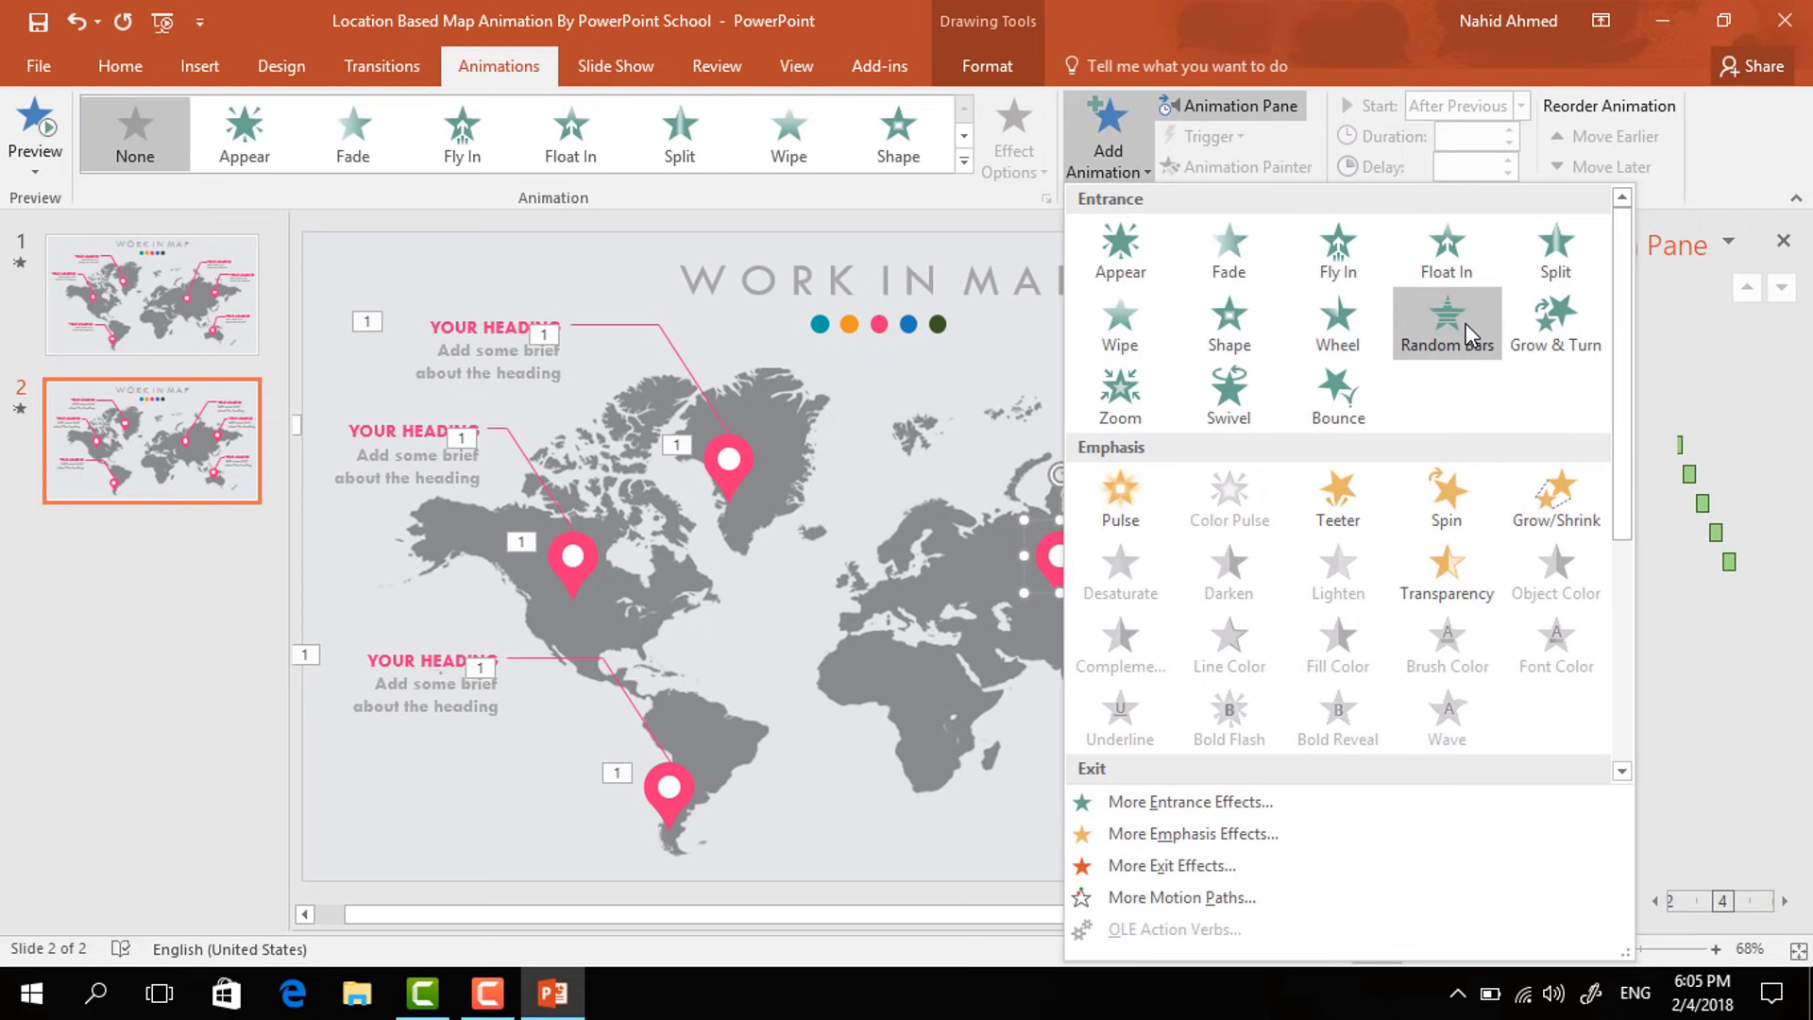
pyautogui.click(1466, 272)
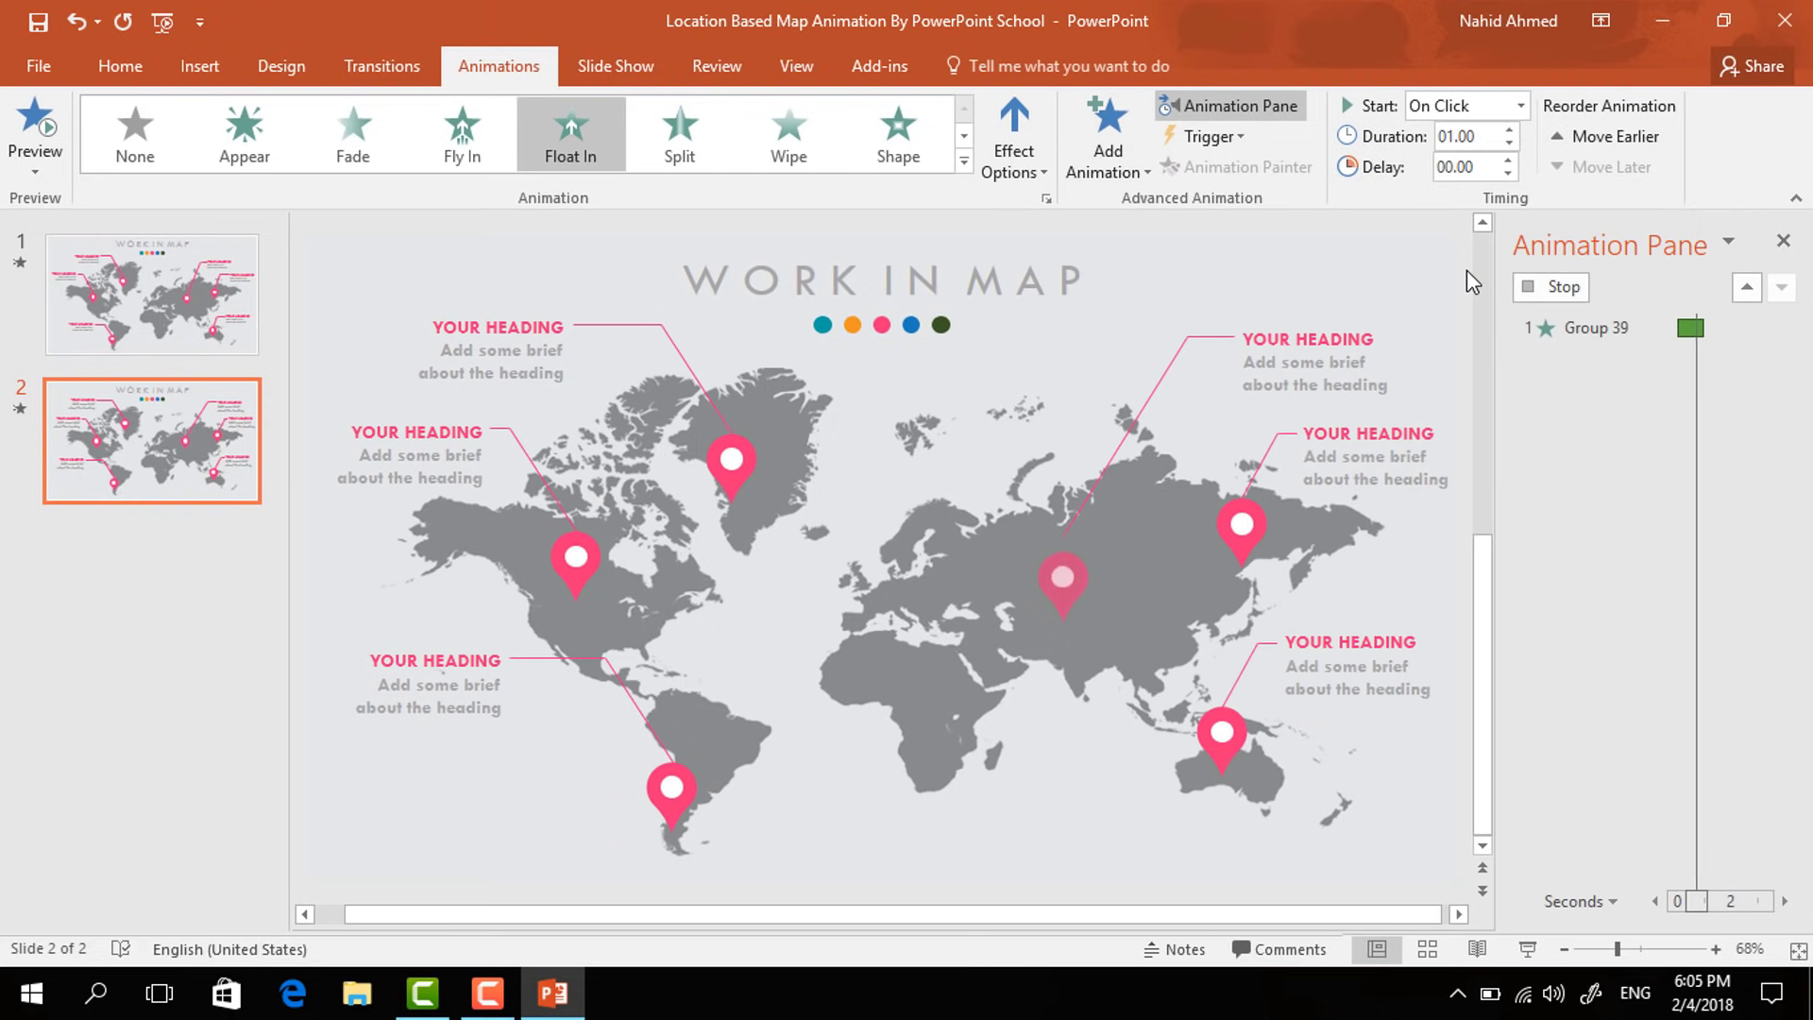
pyautogui.click(1025, 162)
pyautogui.click(1079, 301)
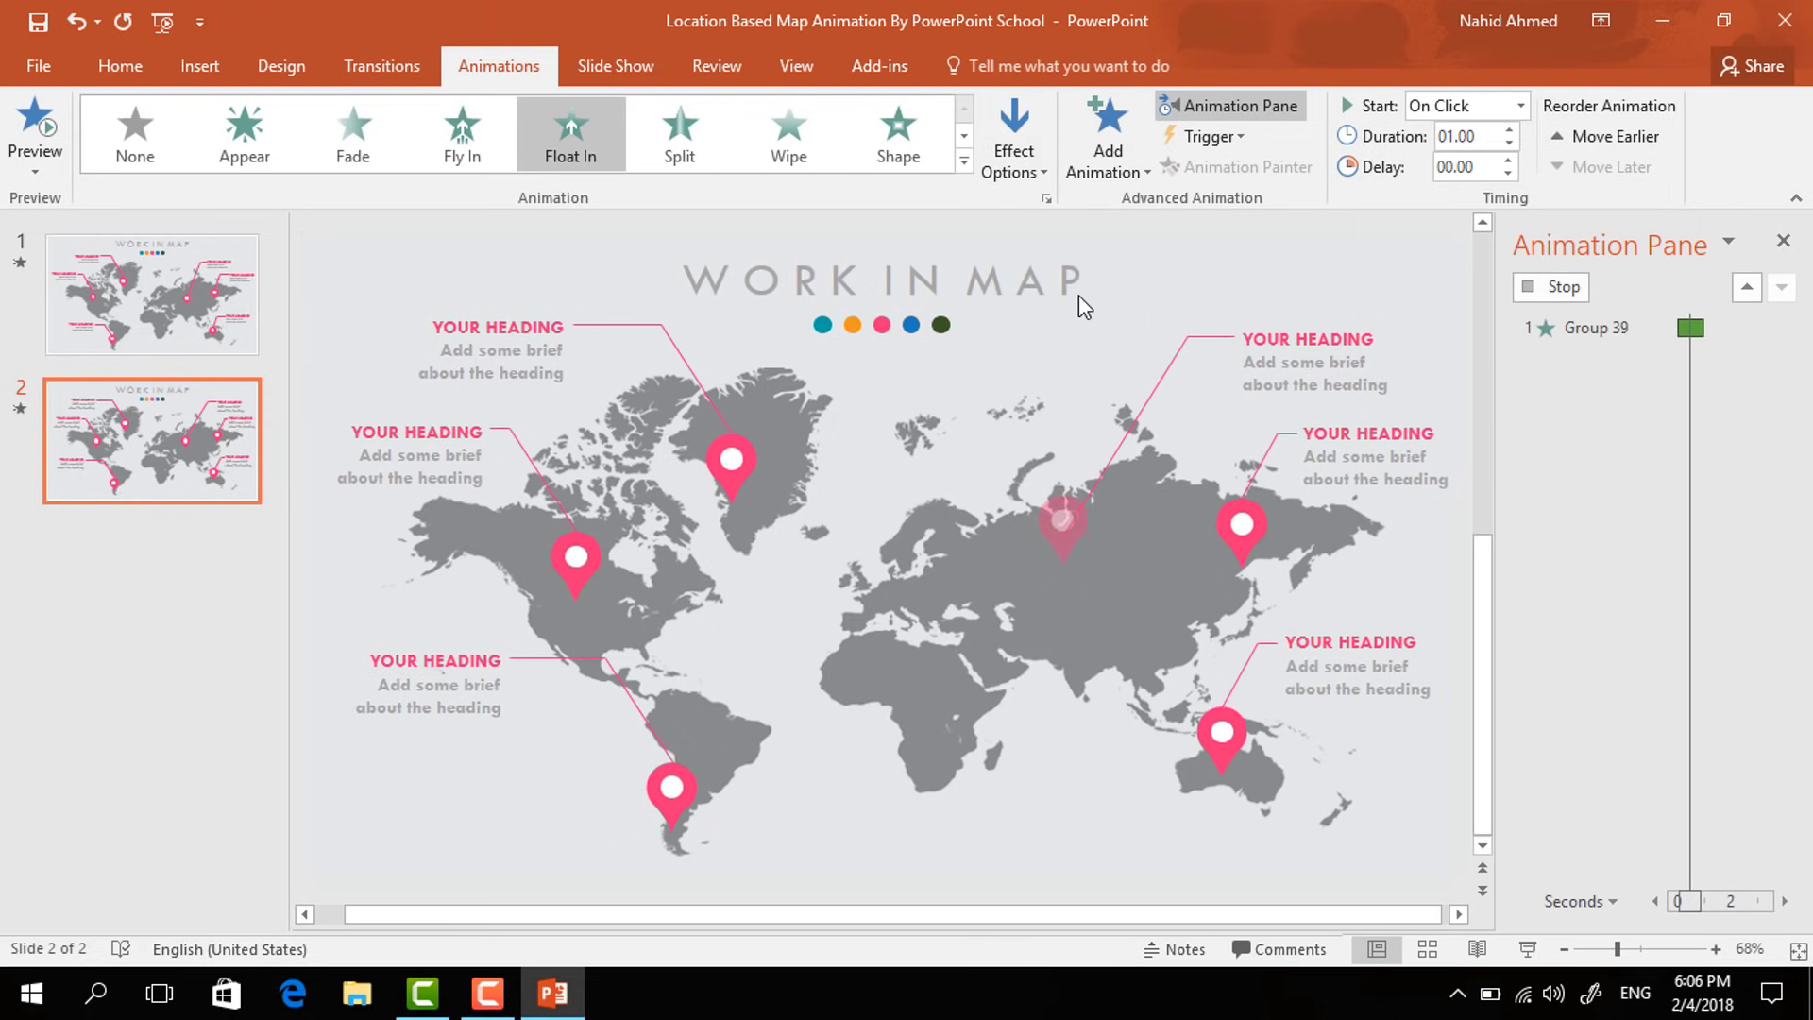
pyautogui.click(1516, 120)
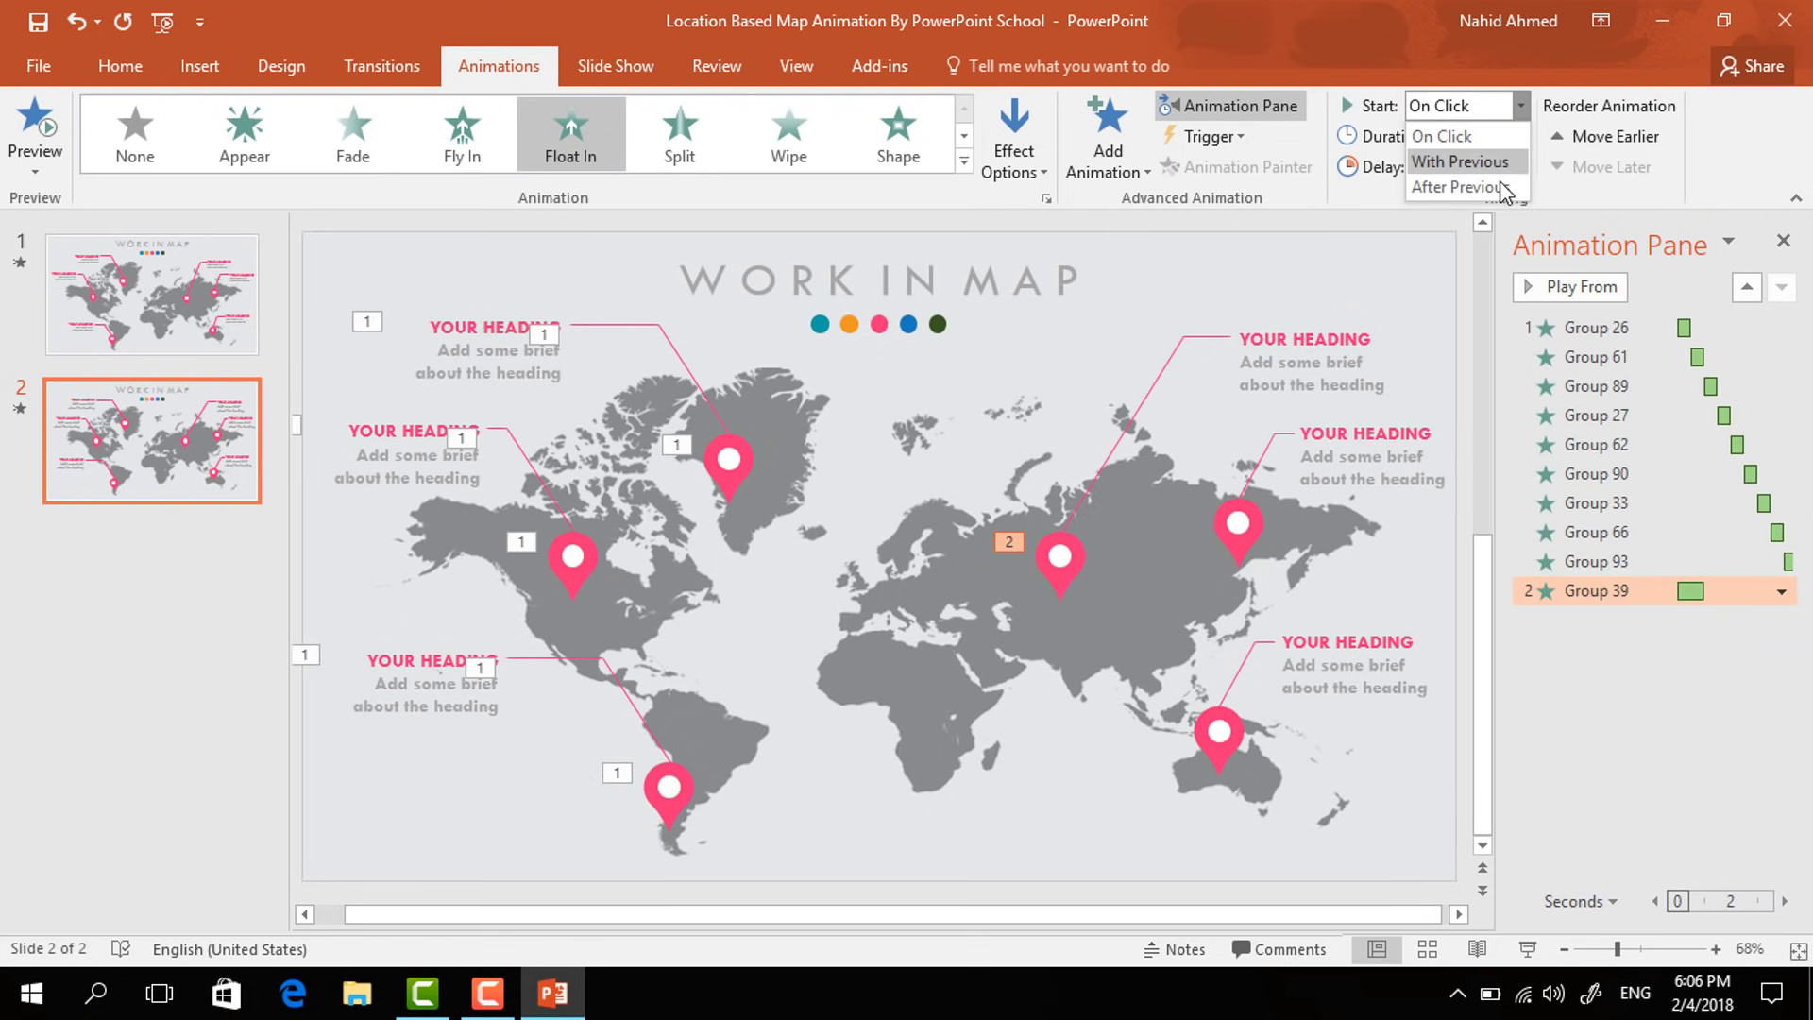
pyautogui.click(1506, 189)
pyautogui.click(1510, 143)
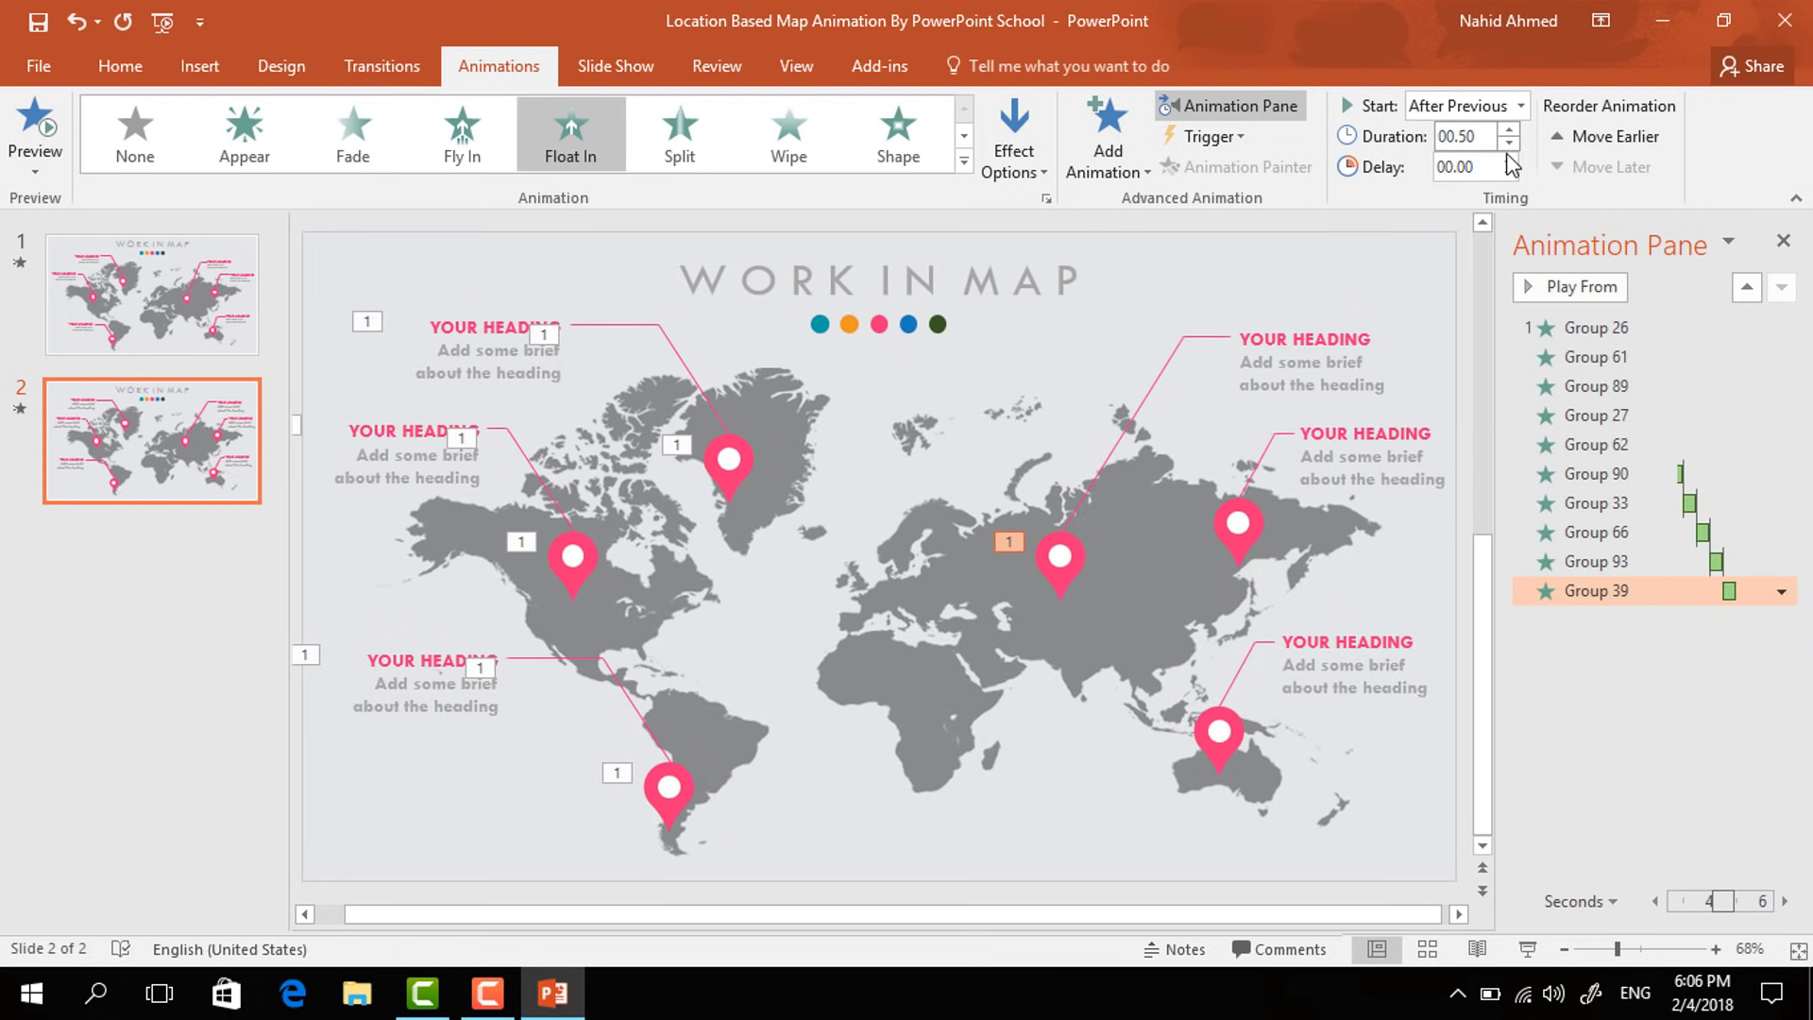
# - Give the Russia callout line a Wipe from the left, starting After Previous
pyautogui.click(1123, 412)
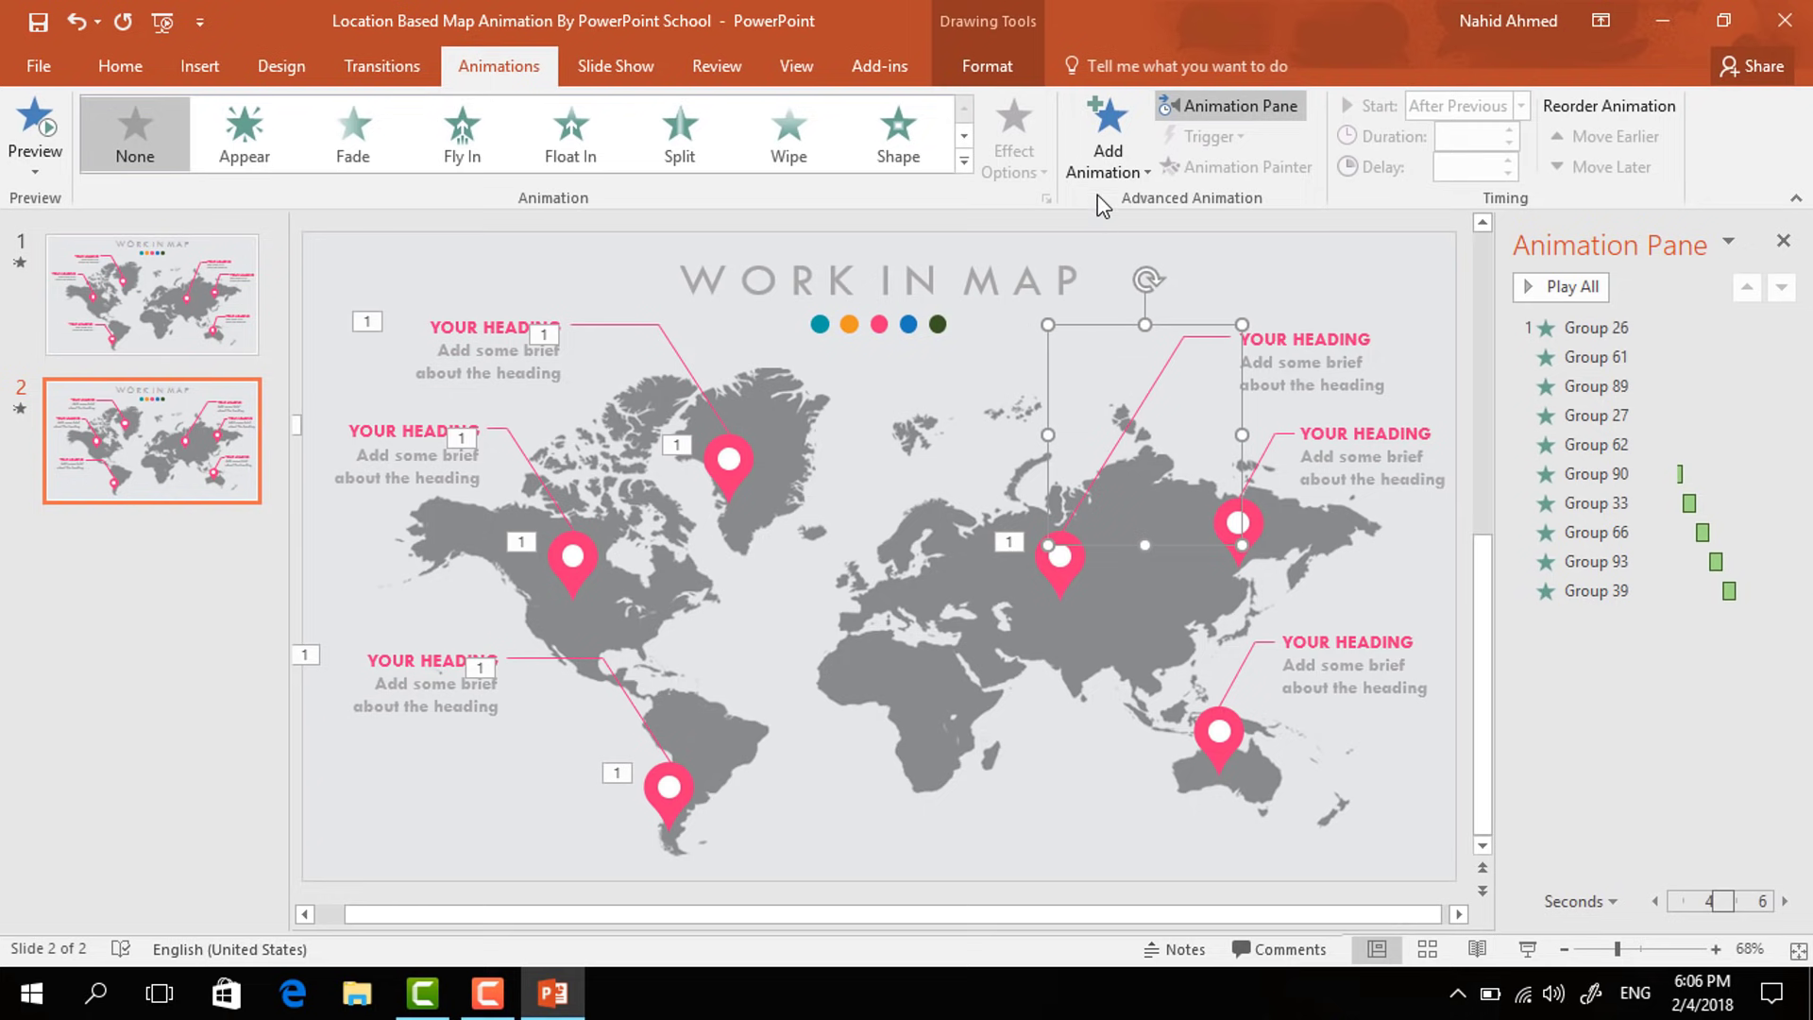
pyautogui.click(1101, 162)
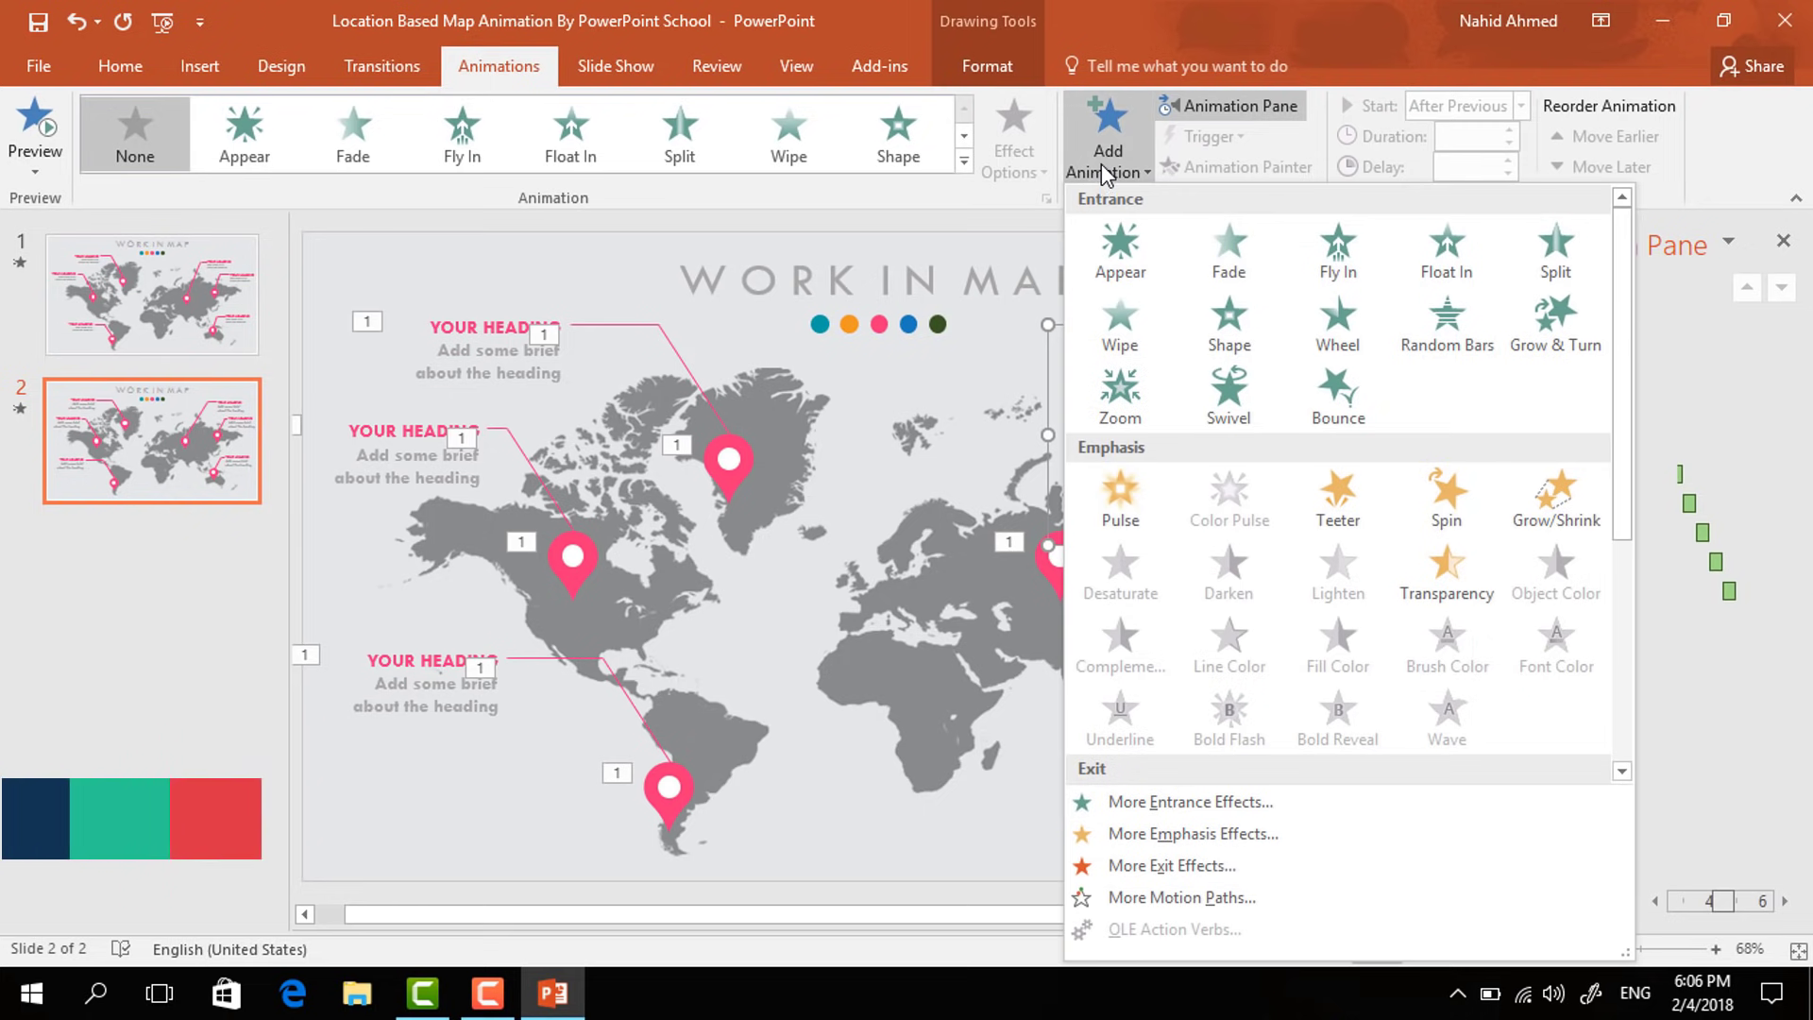
pyautogui.click(1117, 324)
pyautogui.click(1010, 159)
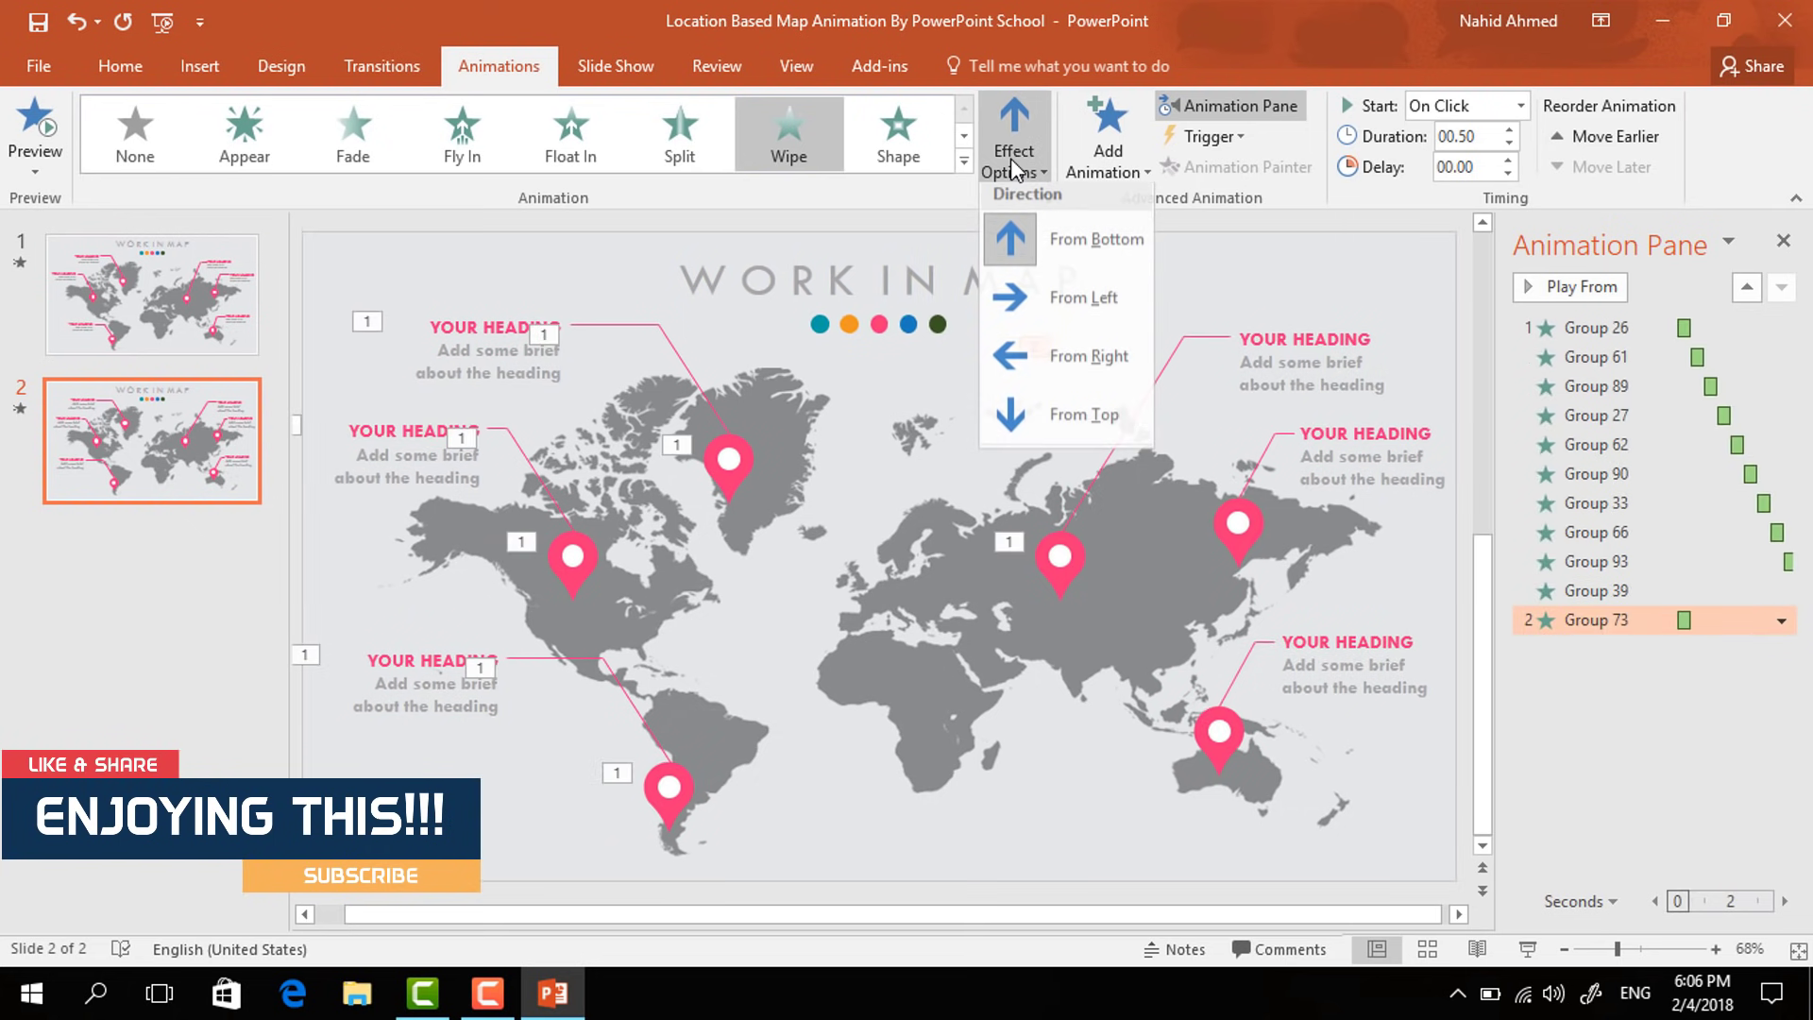
pyautogui.click(1028, 308)
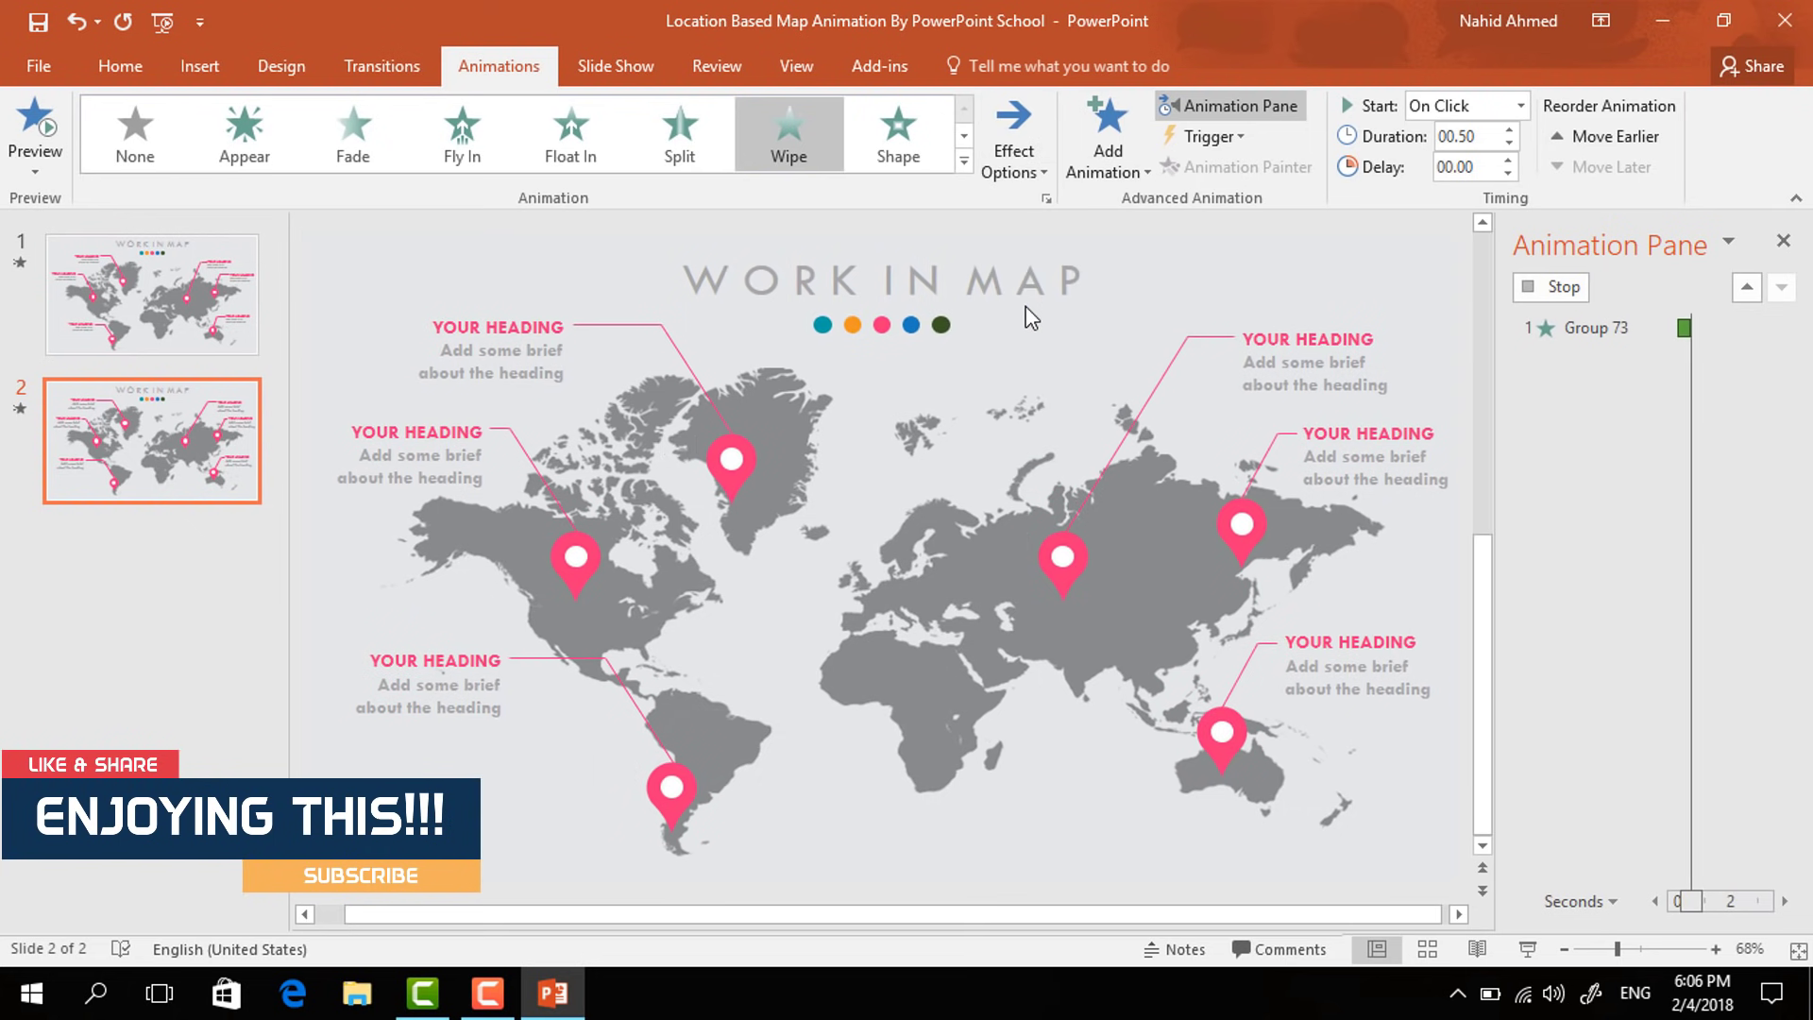
pyautogui.click(1515, 106)
pyautogui.click(1482, 184)
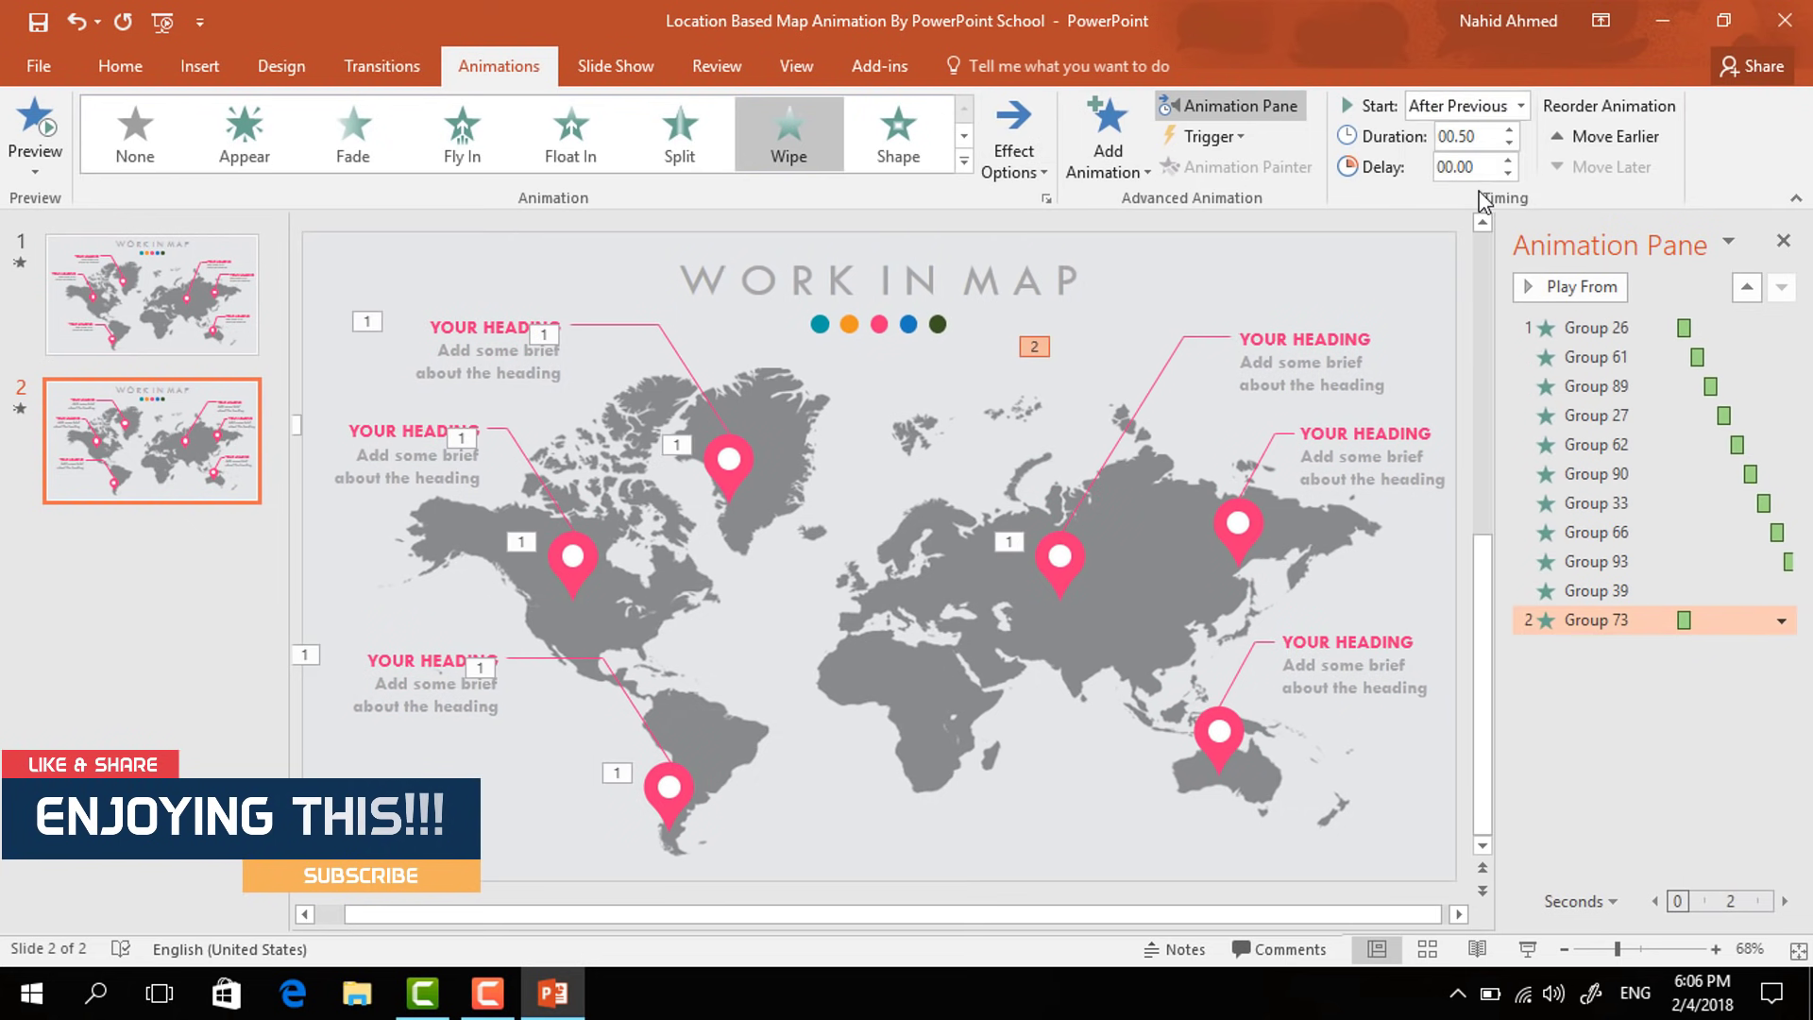
# - Give the top-right heading a Zoom entrance, starting After Previous
pyautogui.click(1393, 327)
pyautogui.click(1109, 156)
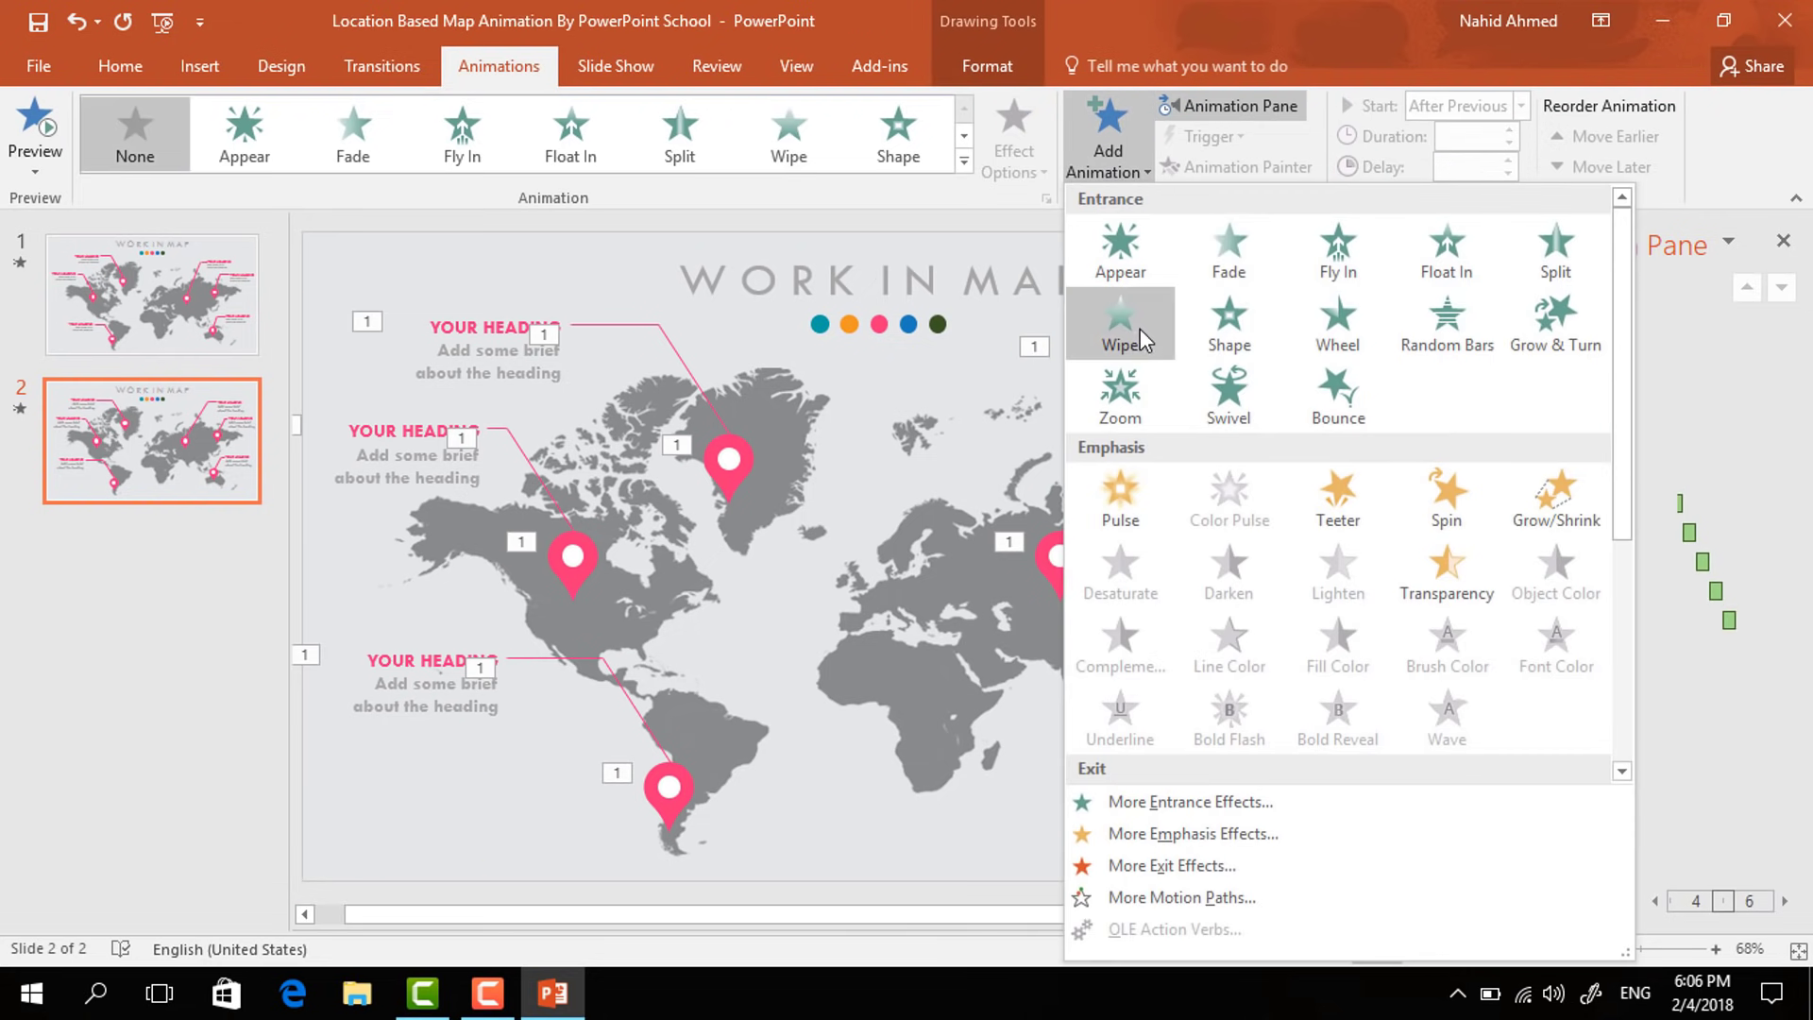
pyautogui.click(1118, 416)
pyautogui.click(1520, 105)
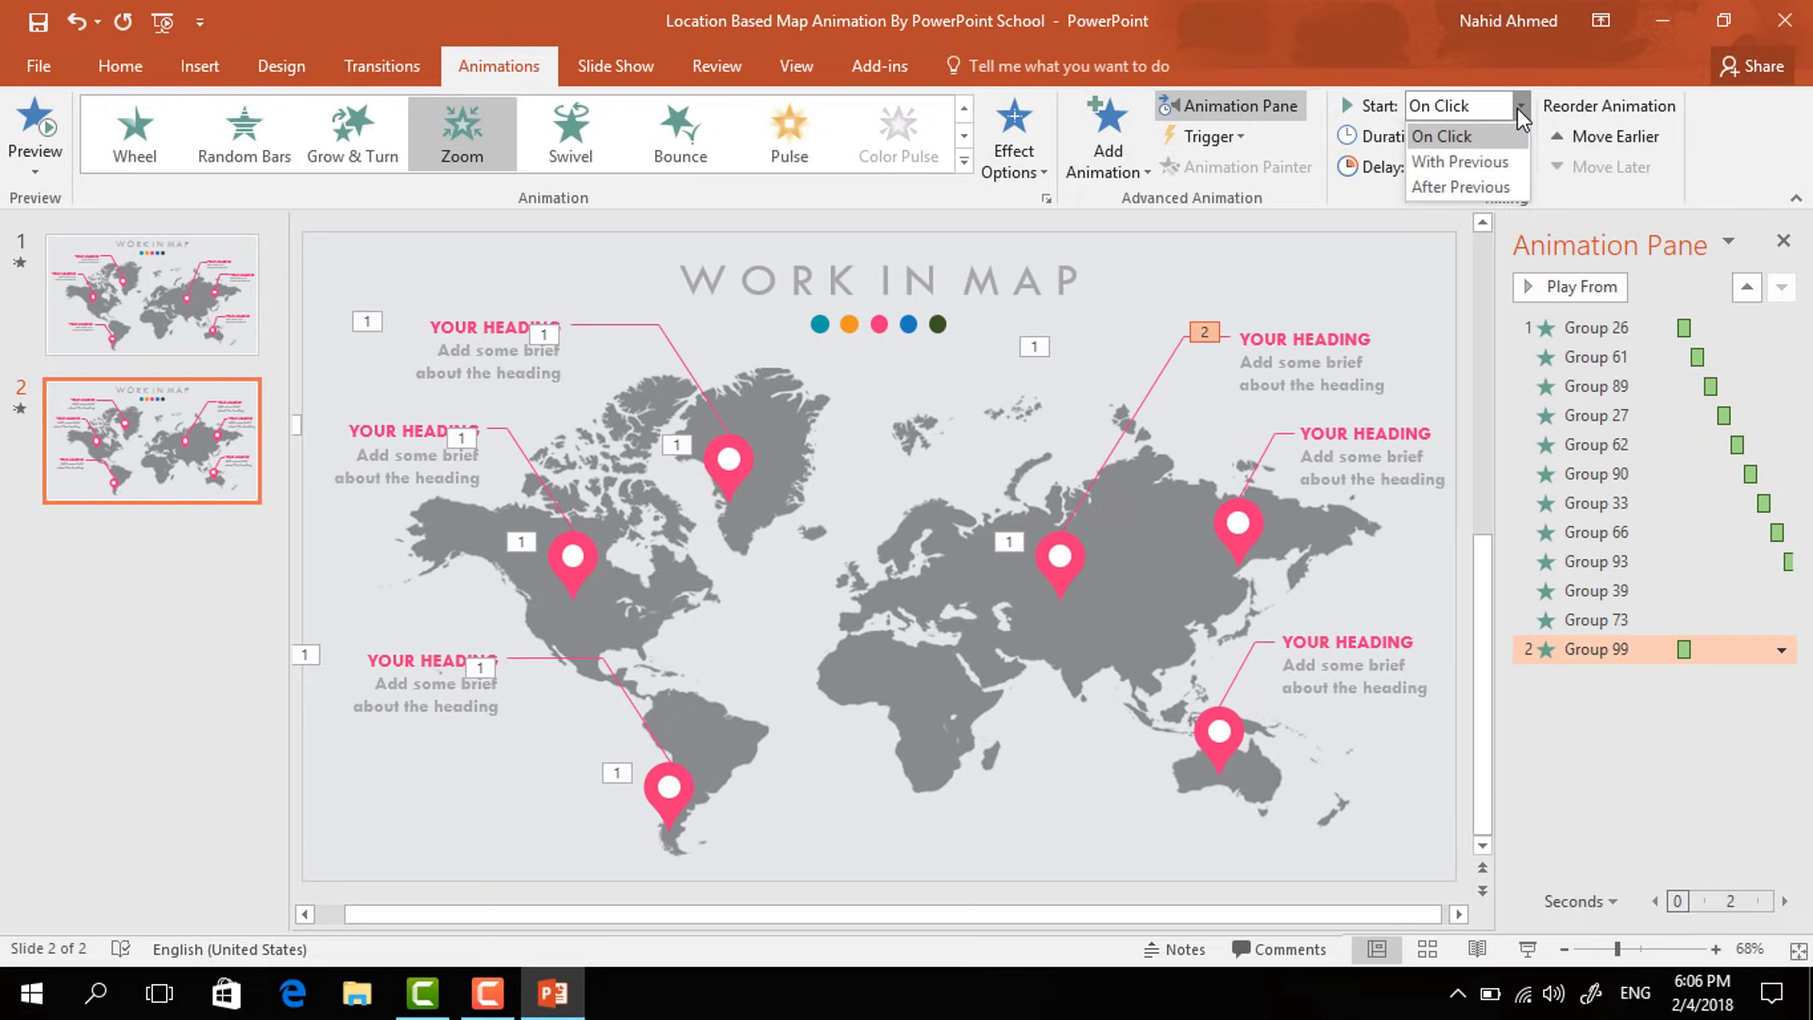
pyautogui.click(1475, 186)
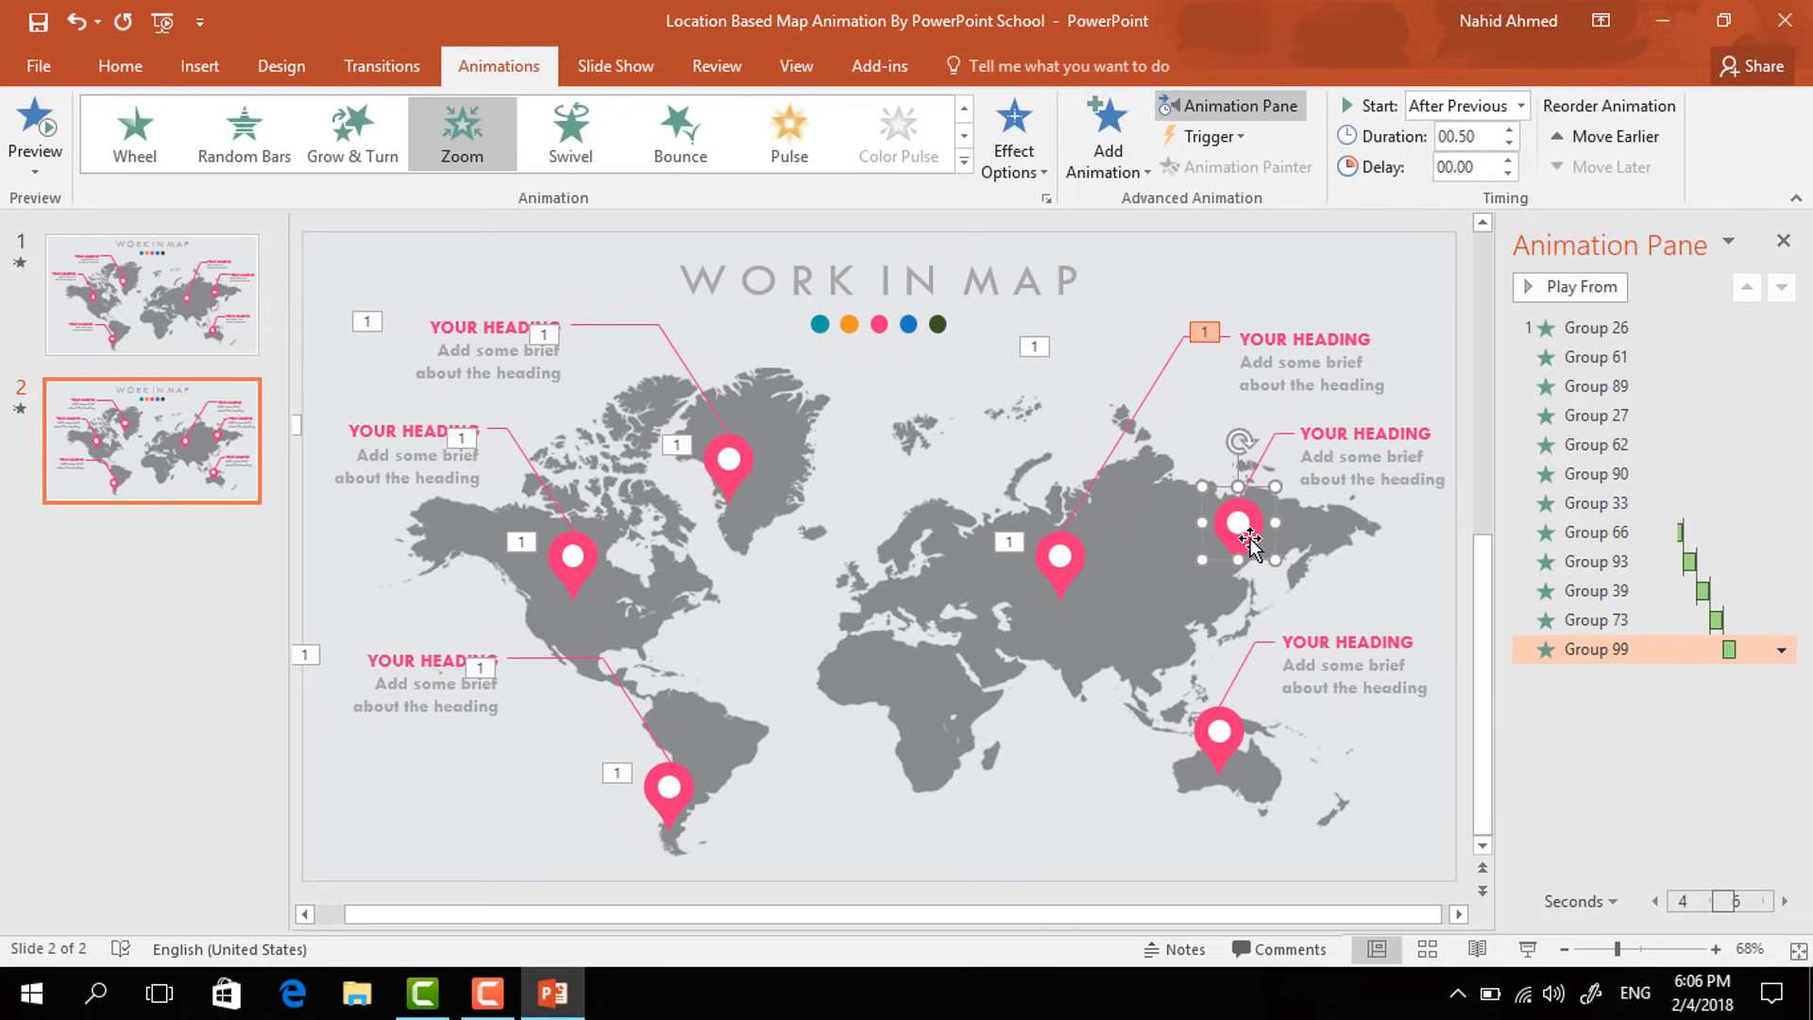
# - Make the far-eastern Russia pin Float In downward, starting After Previous
pyautogui.click(1102, 151)
pyautogui.click(1445, 250)
pyautogui.click(1012, 170)
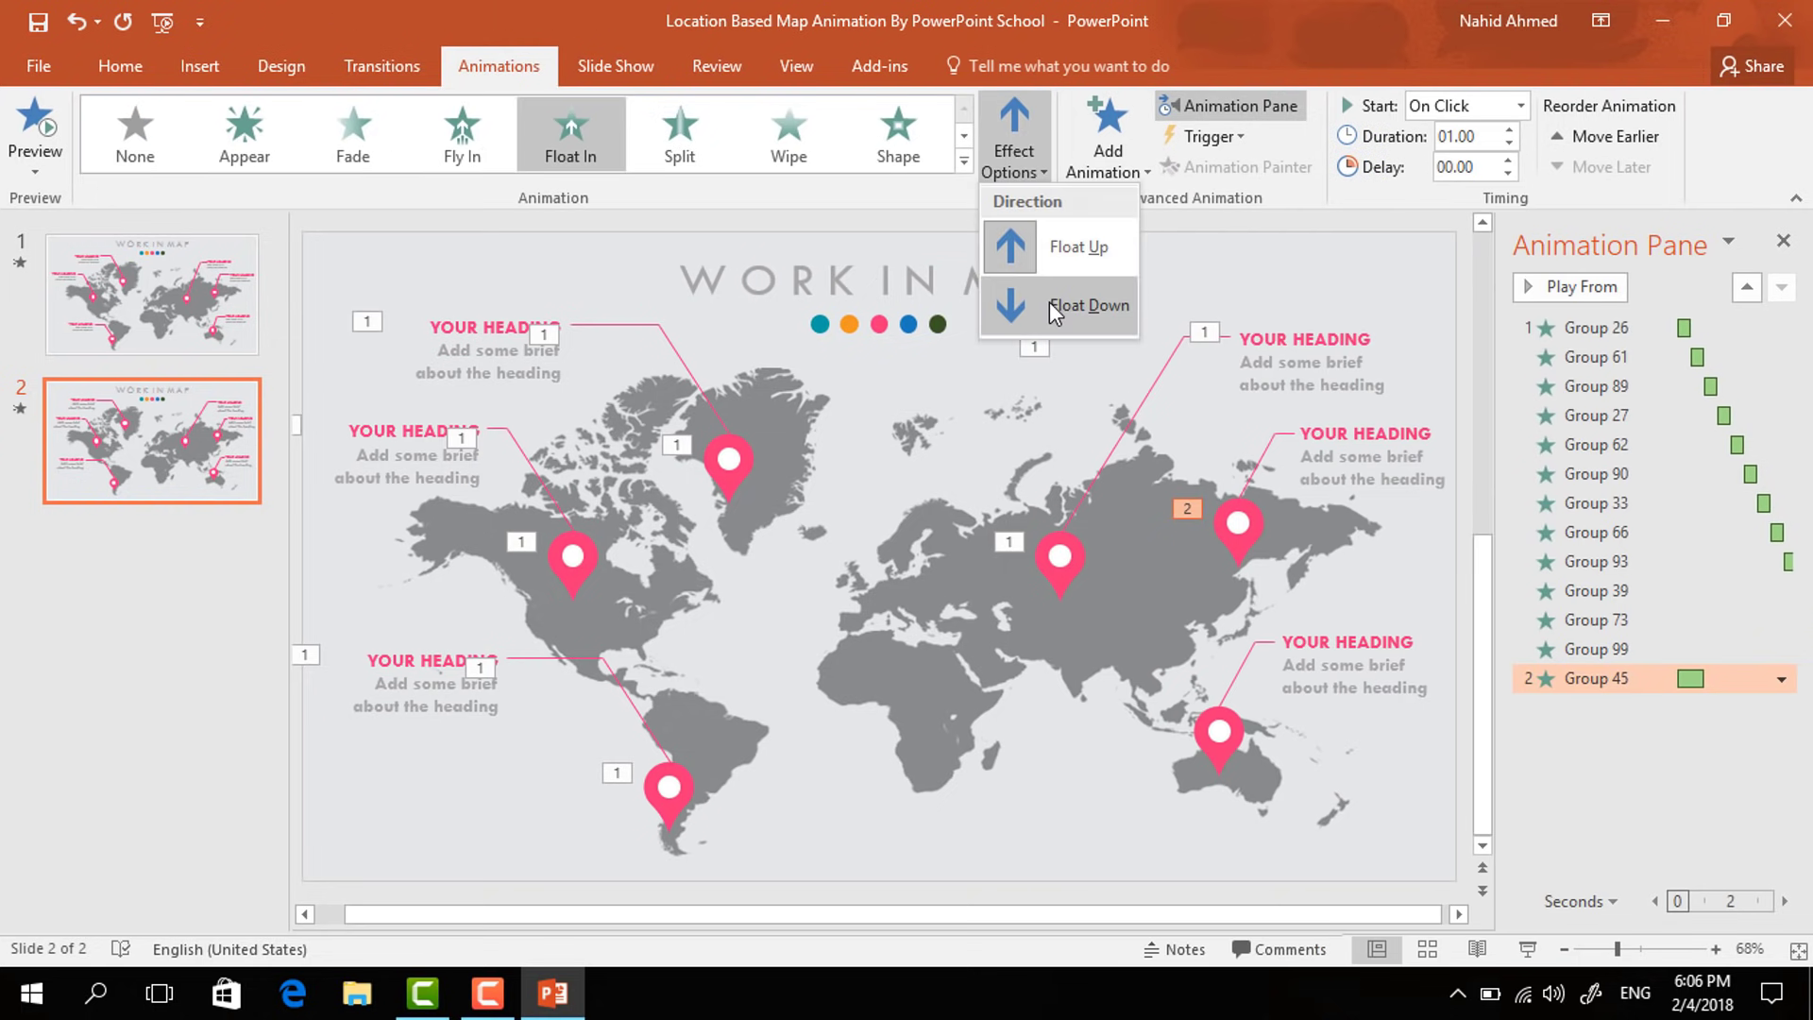
pyautogui.click(1085, 304)
pyautogui.click(1520, 106)
pyautogui.click(1458, 185)
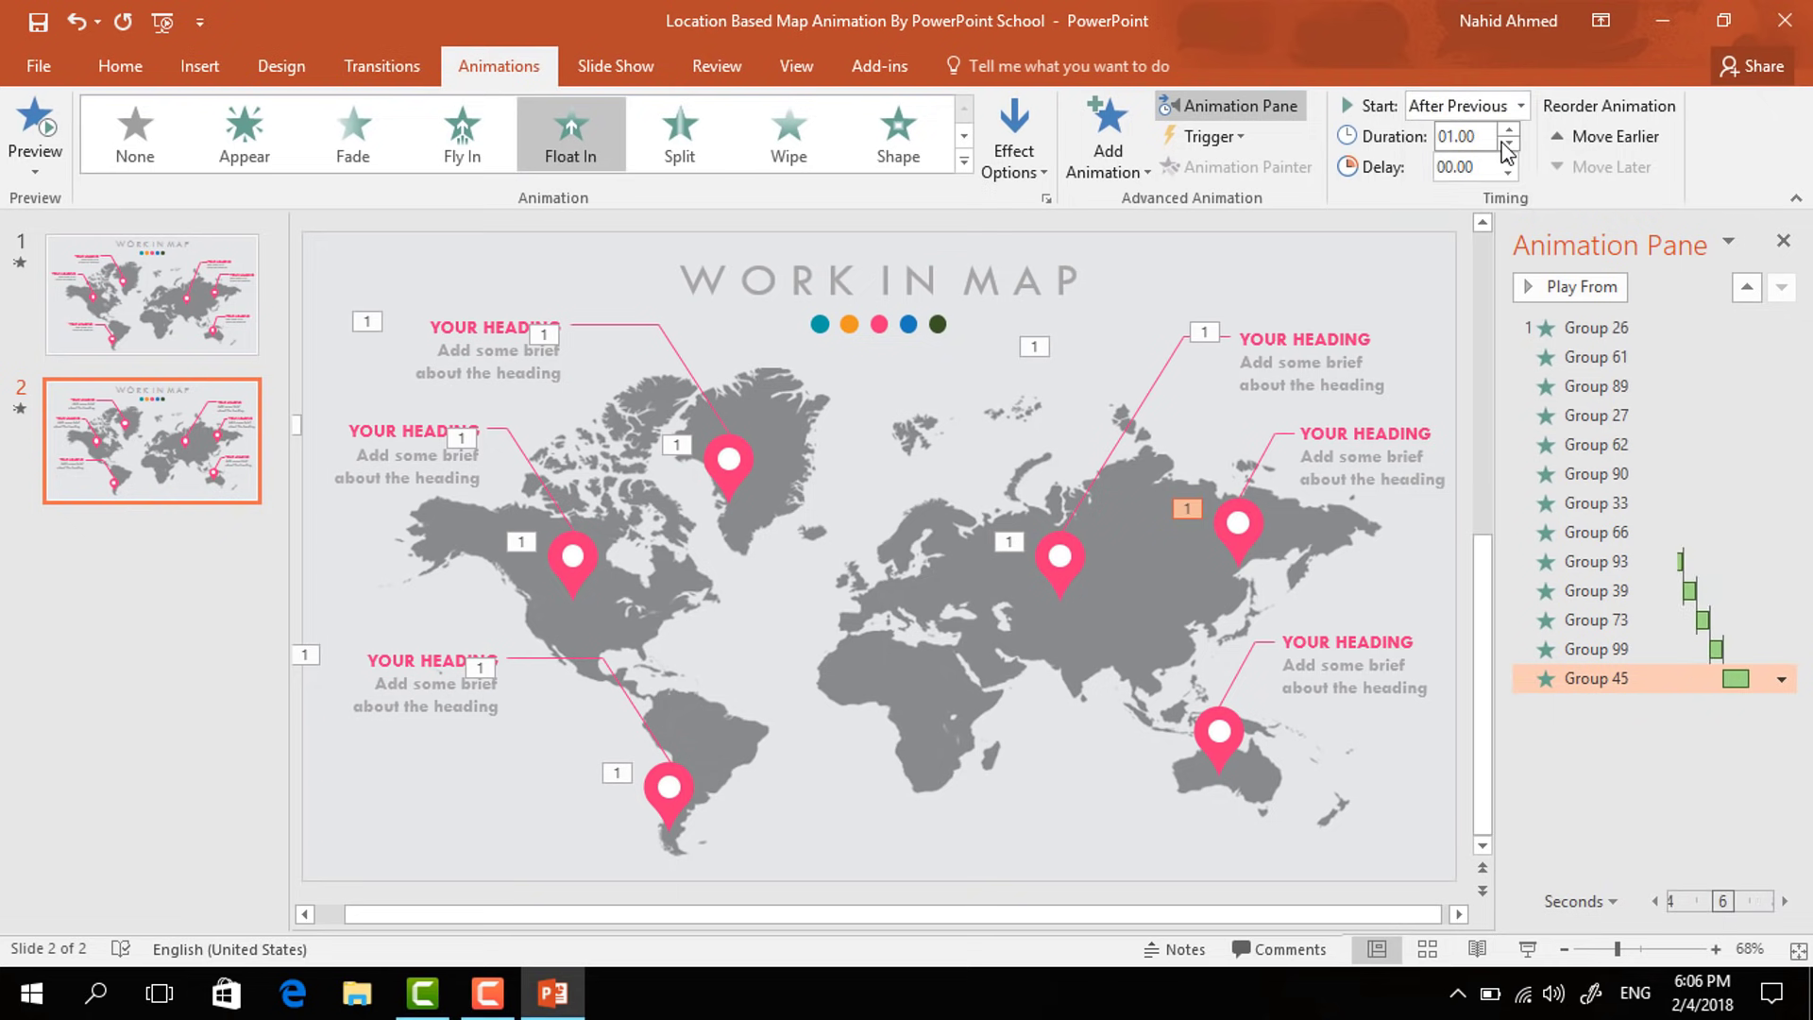
# - Give the eastern pin's callout line a Wipe from the left, starting After Previous
pyautogui.click(1246, 484)
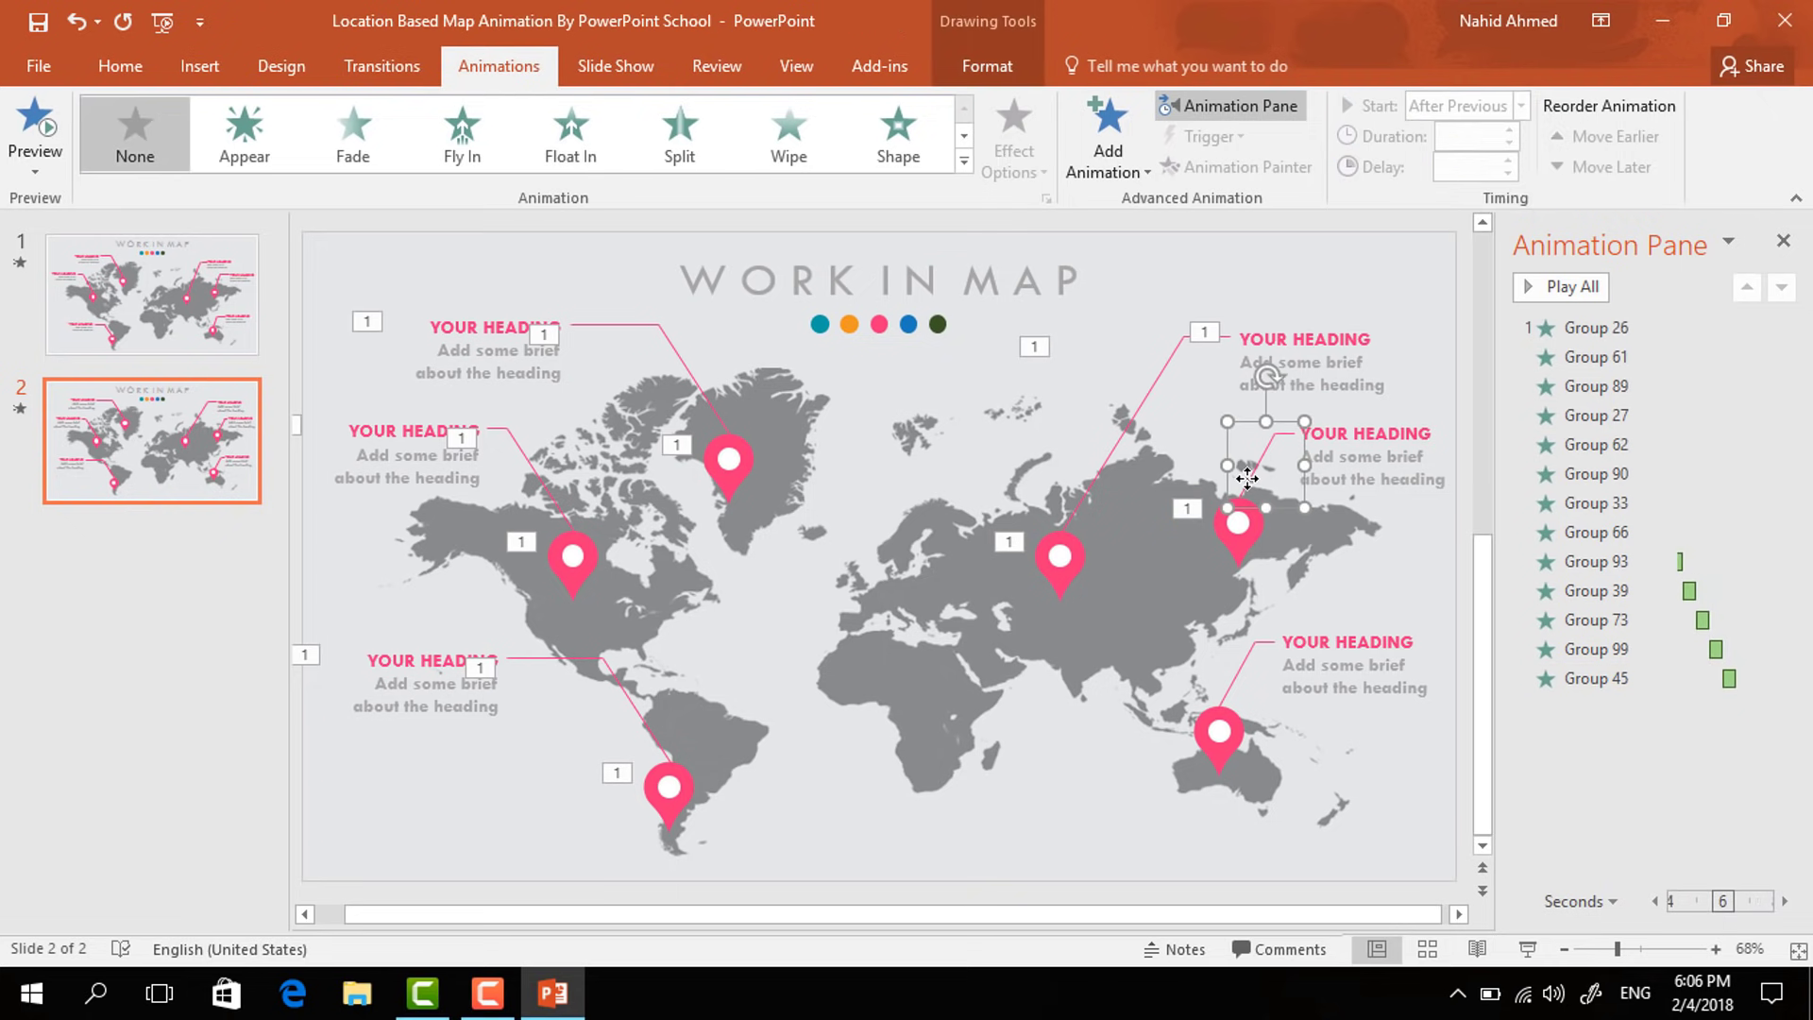
pyautogui.click(1108, 151)
pyautogui.click(1114, 326)
pyautogui.click(1009, 169)
pyautogui.click(1052, 315)
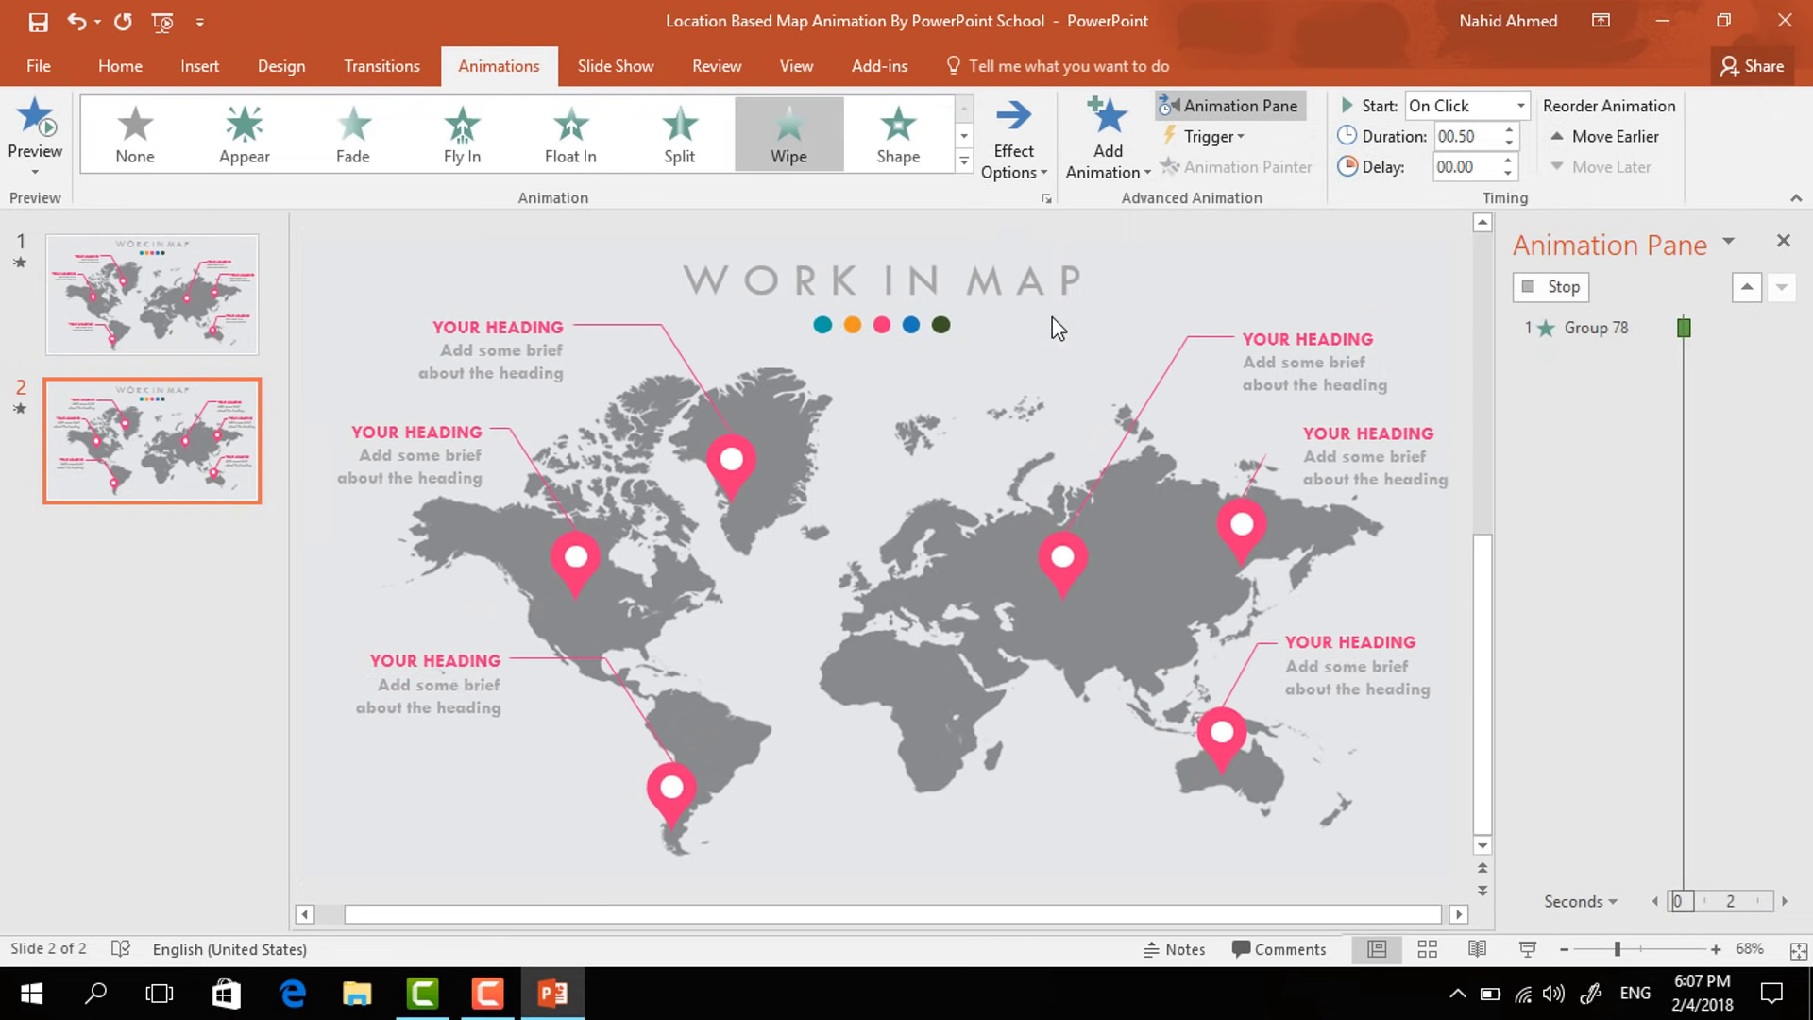
pyautogui.click(1520, 106)
pyautogui.click(1458, 185)
# - Give the heading beside the eastern pin a Zoom entrance, starting After Previous
pyautogui.click(1435, 431)
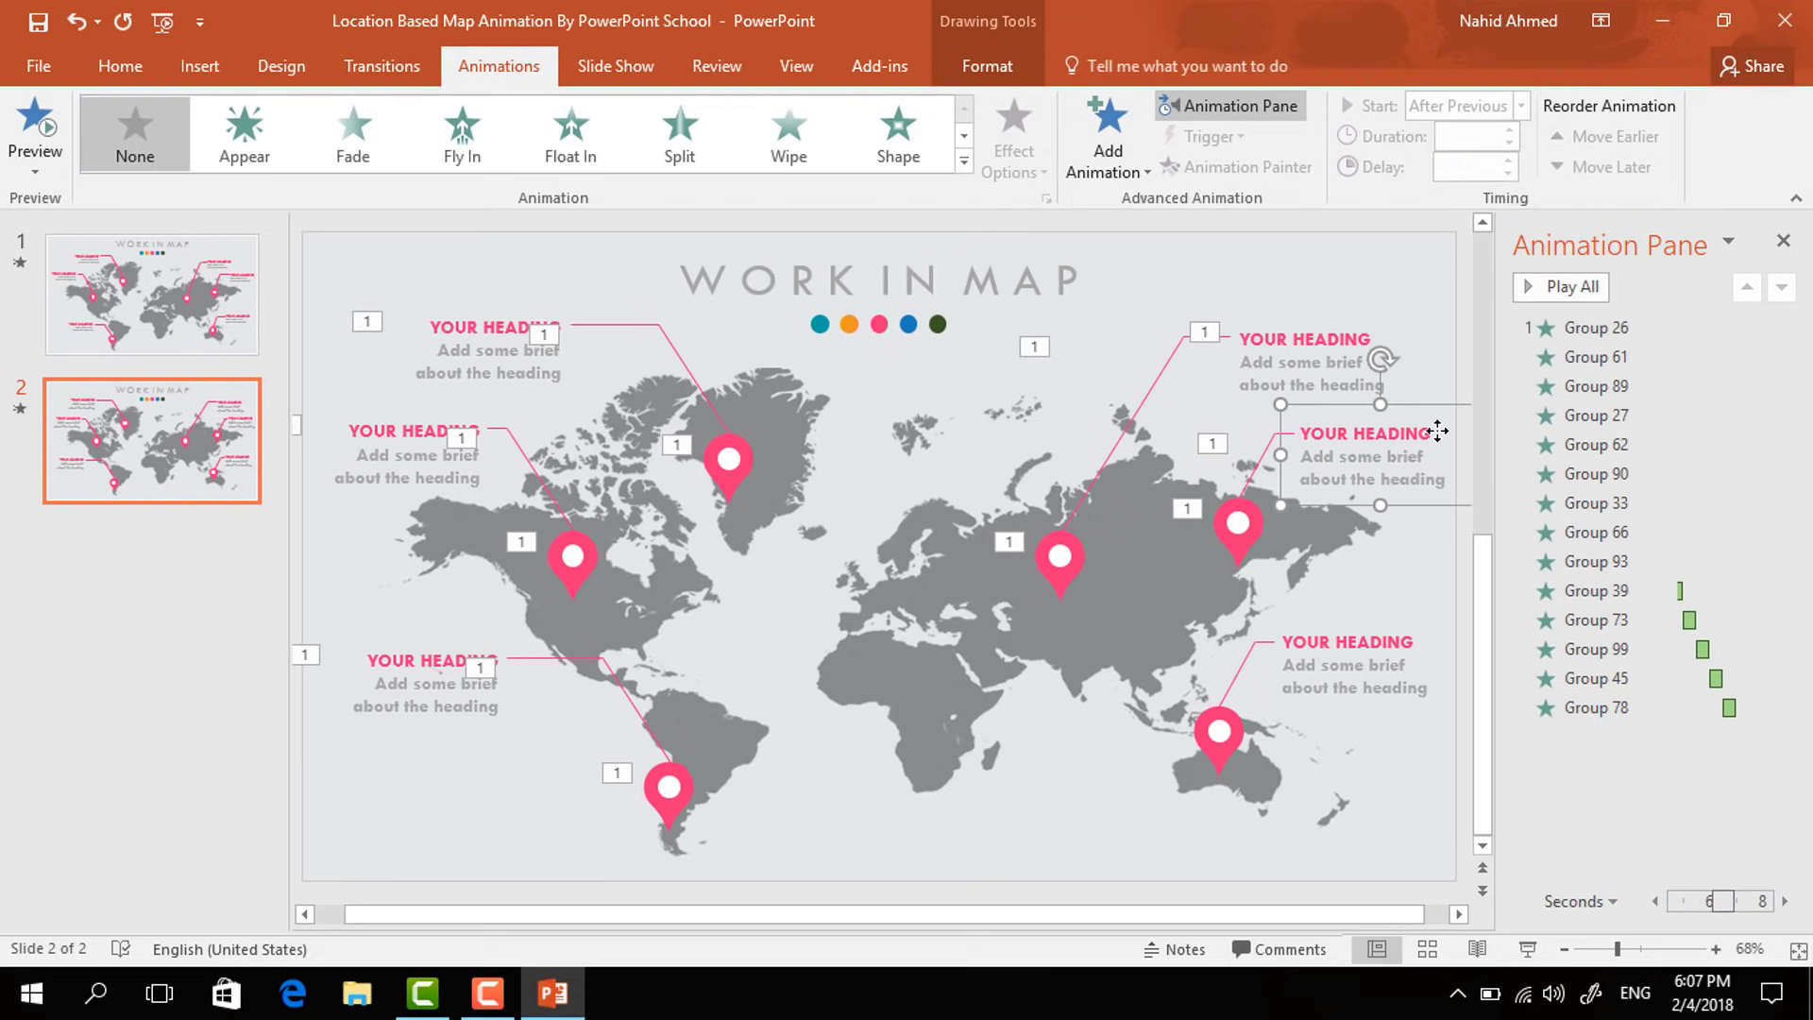
pyautogui.click(1108, 156)
pyautogui.click(1111, 413)
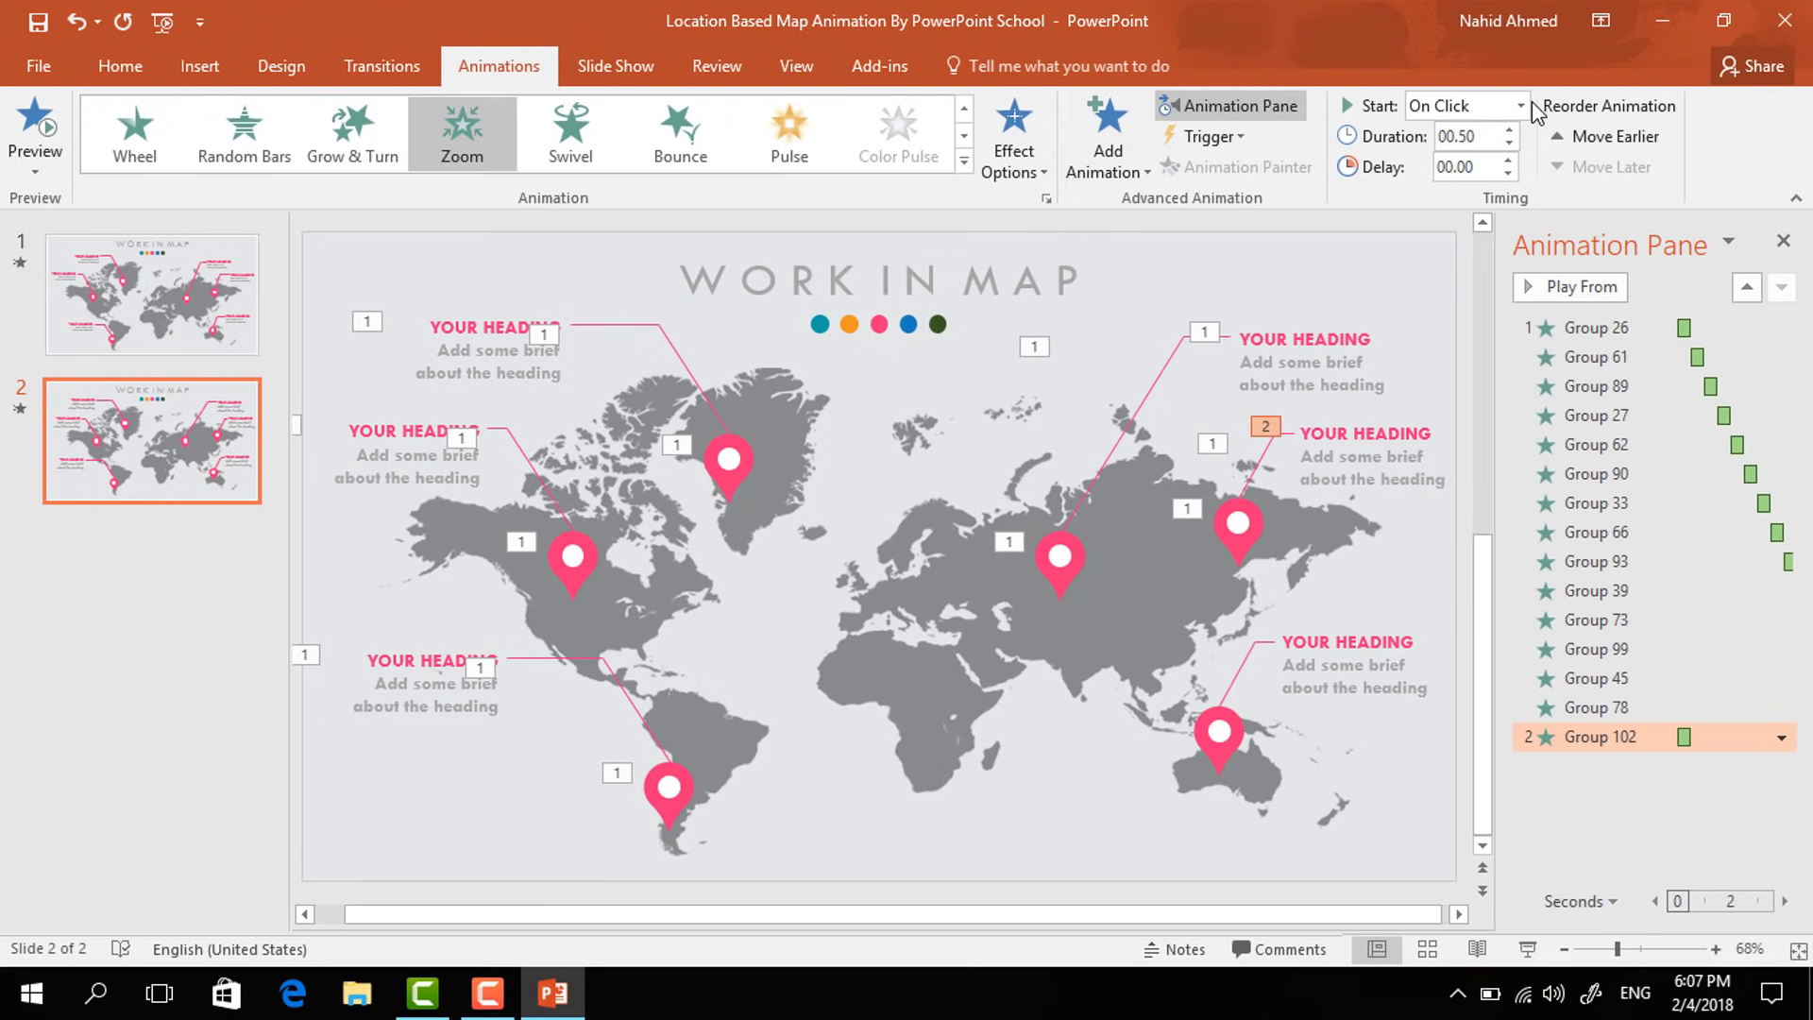
pyautogui.click(1520, 106)
pyautogui.click(1464, 187)
# - Make the Australia pin Float In downward, starting After Previous
pyautogui.click(1214, 752)
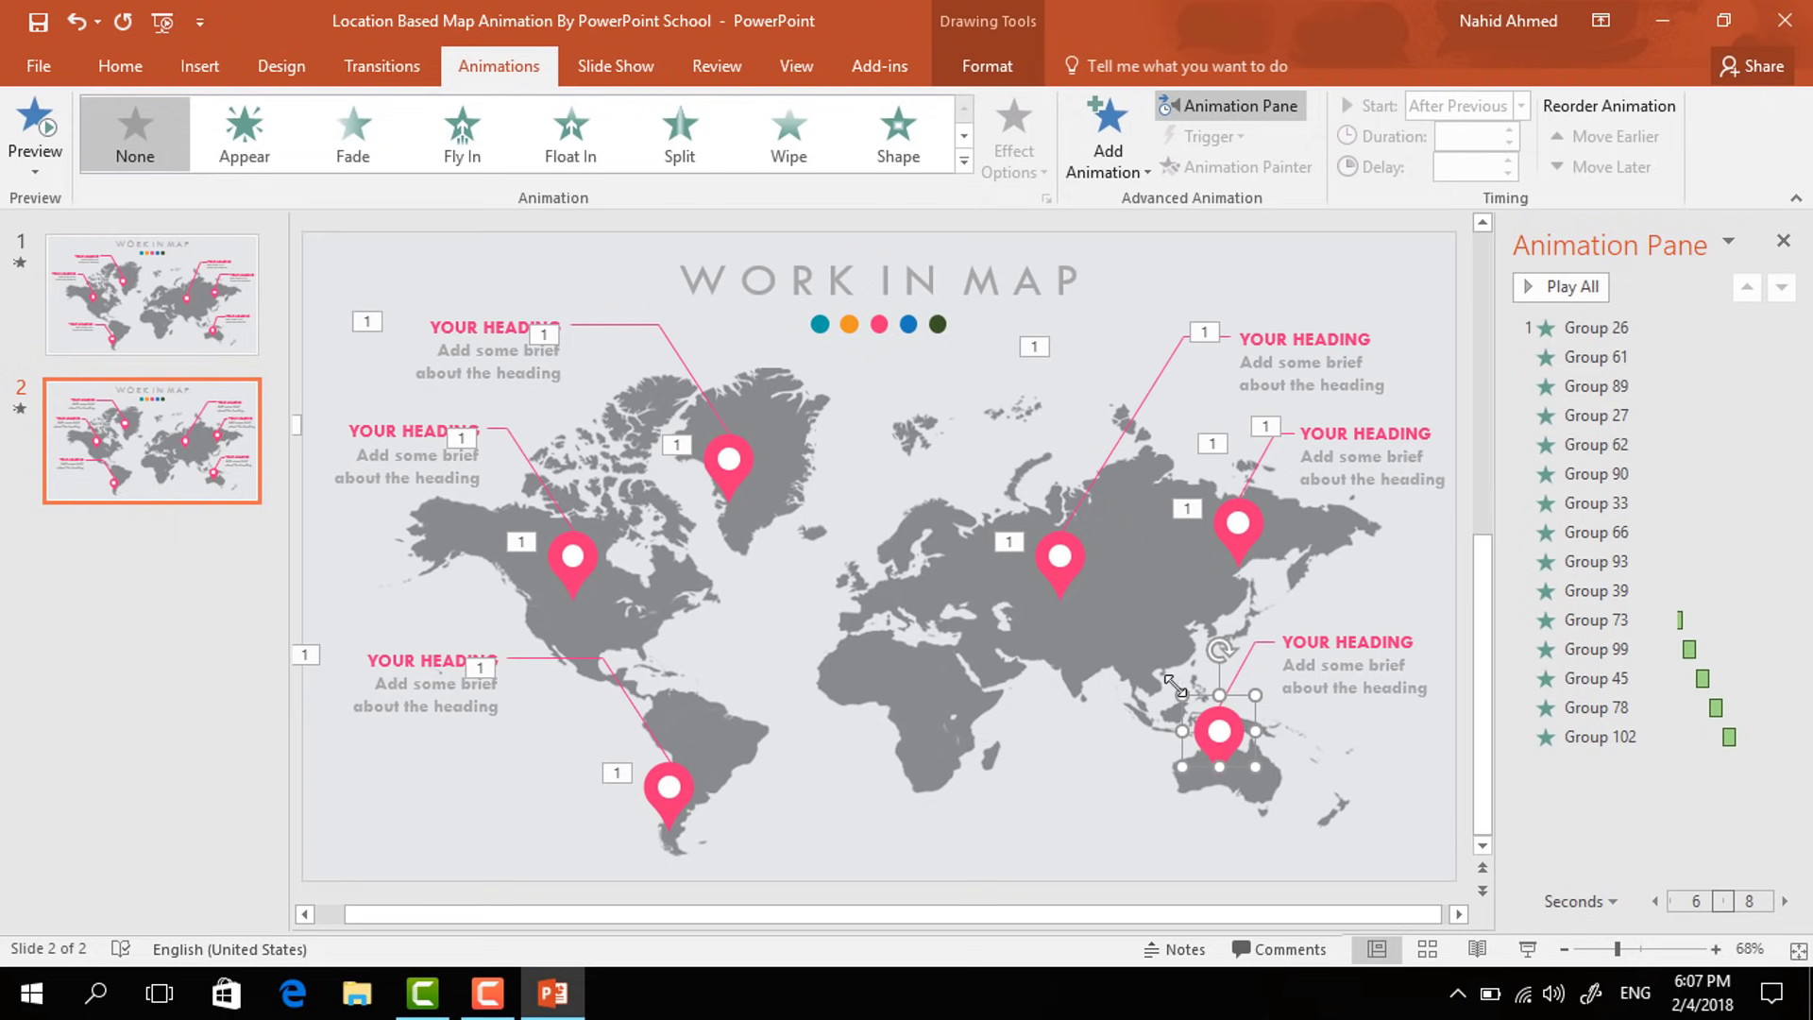
pyautogui.click(1107, 174)
pyautogui.click(1478, 284)
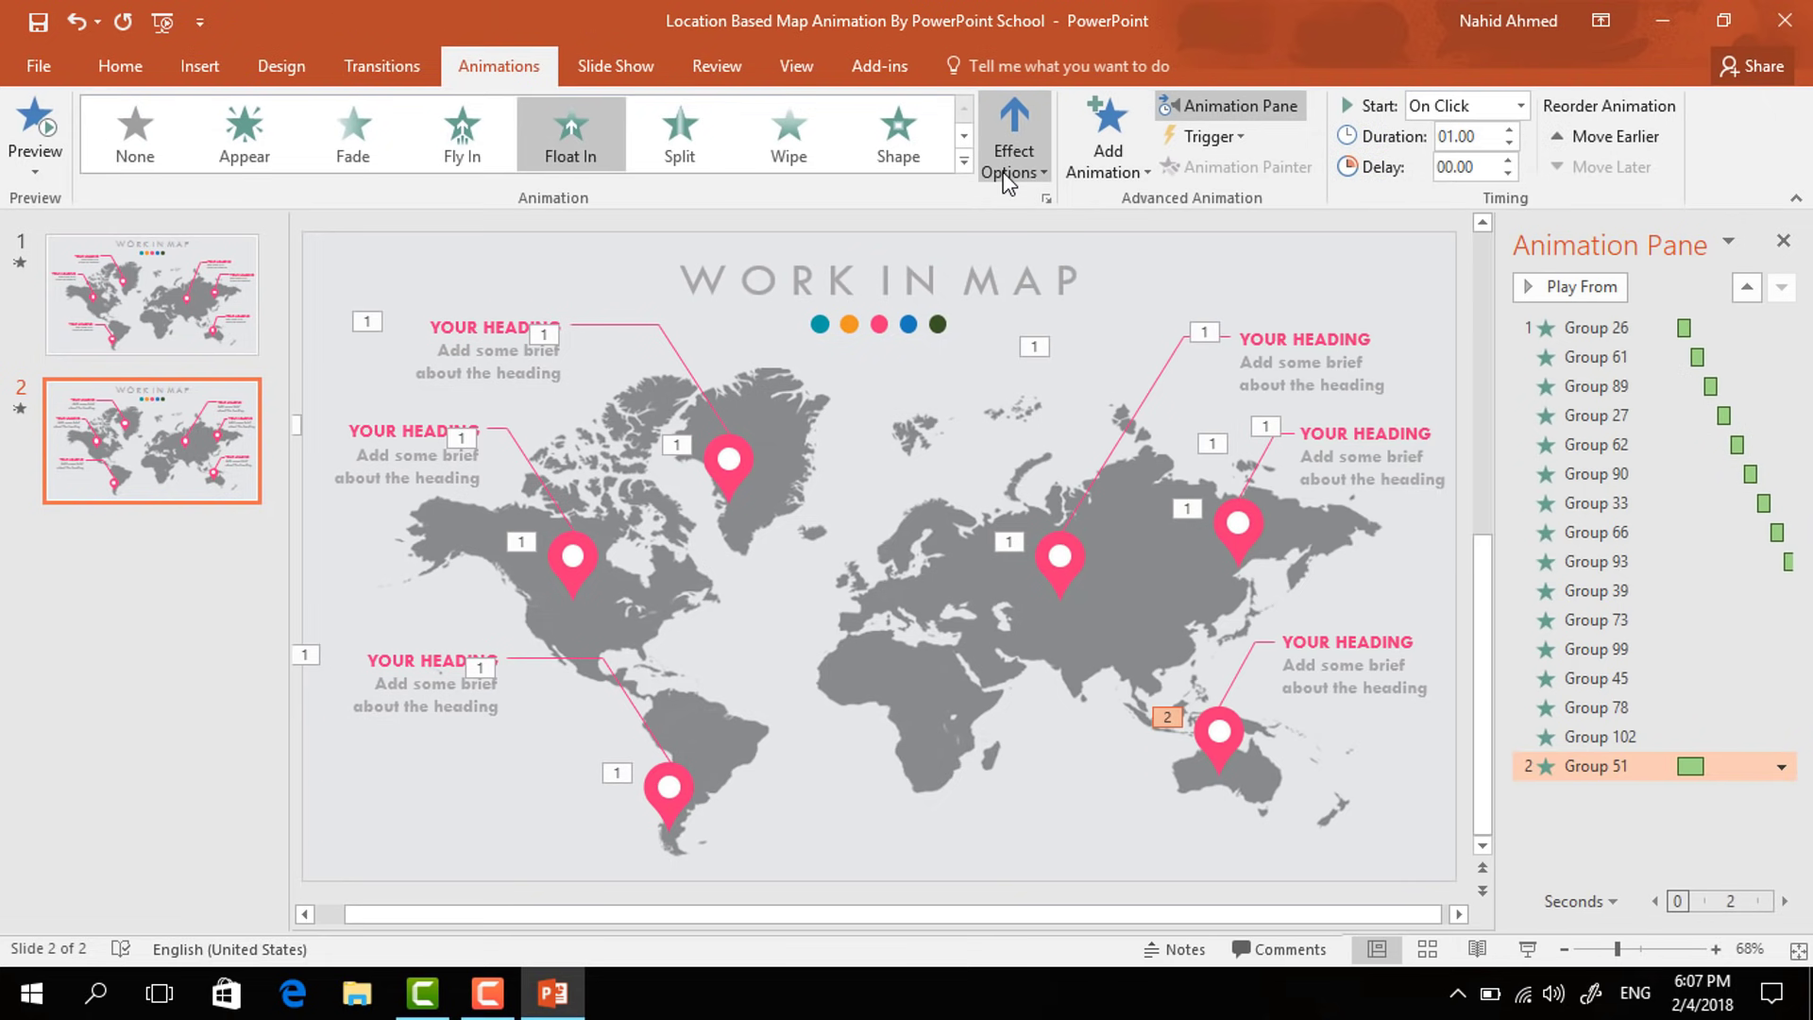
pyautogui.click(1013, 142)
pyautogui.click(1062, 292)
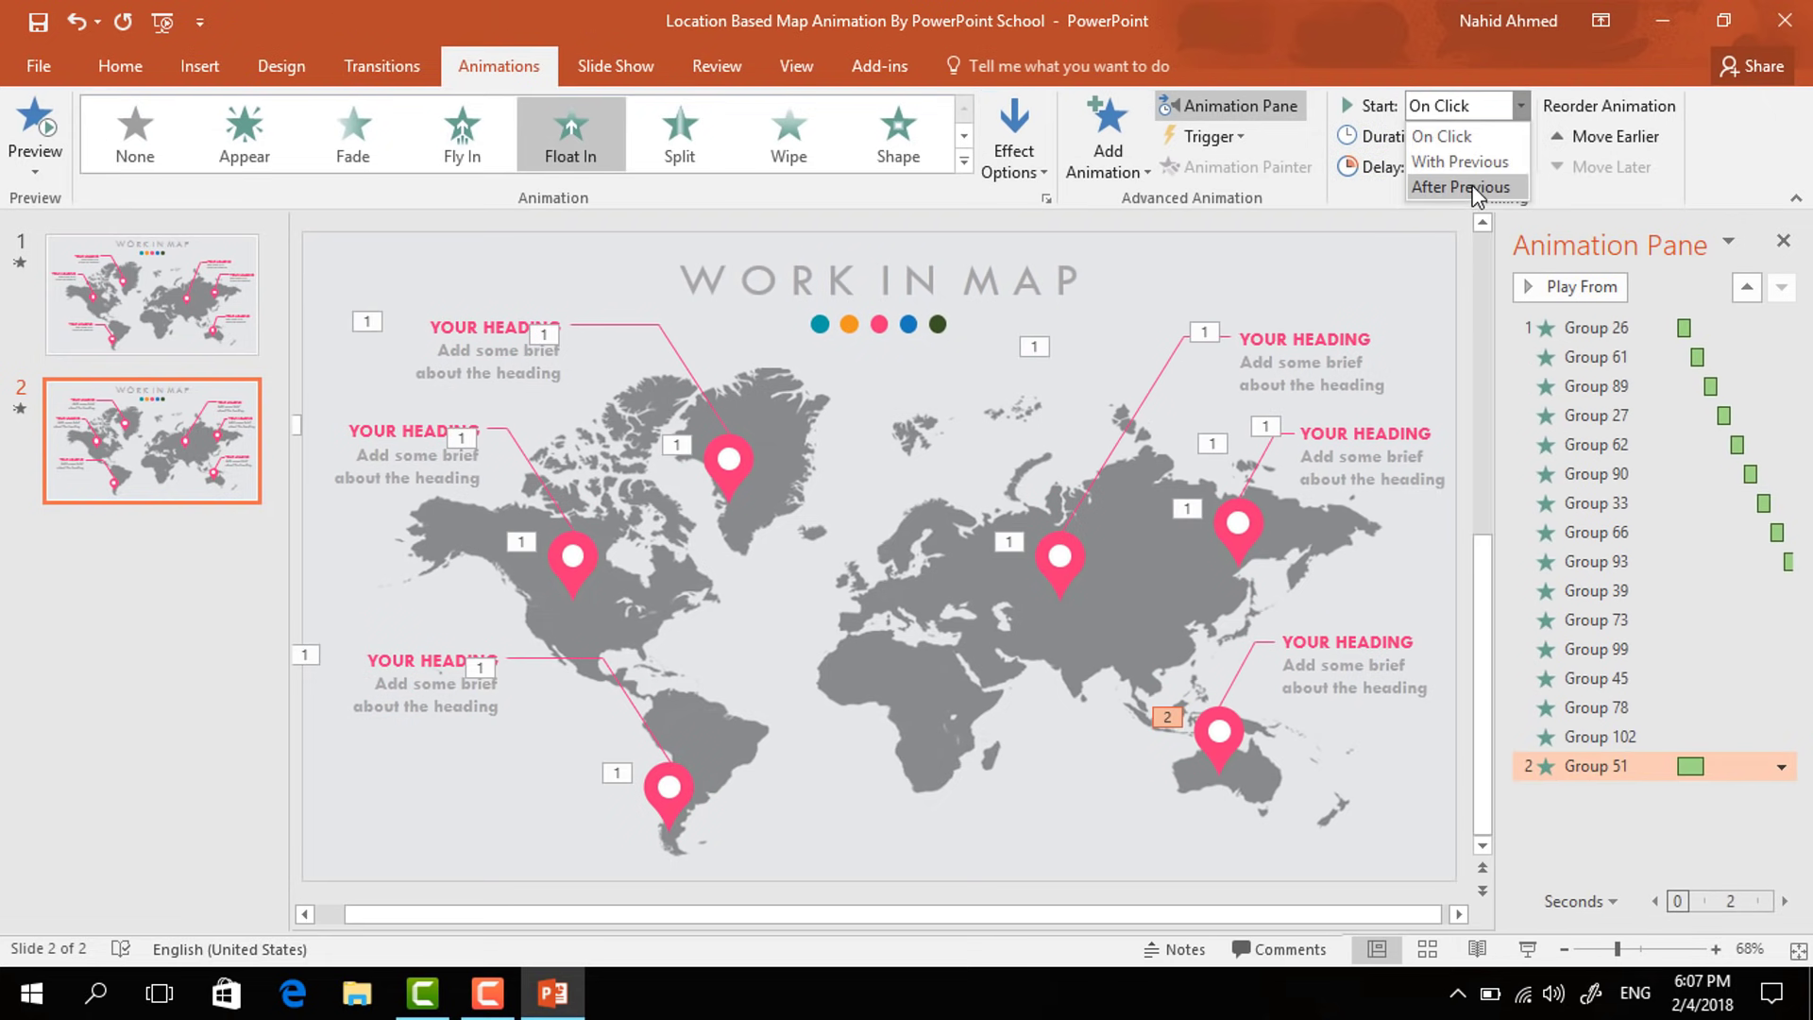
pyautogui.click(1477, 189)
# - Give the Australia callout line a Wipe from the left, starting After Previous
pyautogui.click(1170, 524)
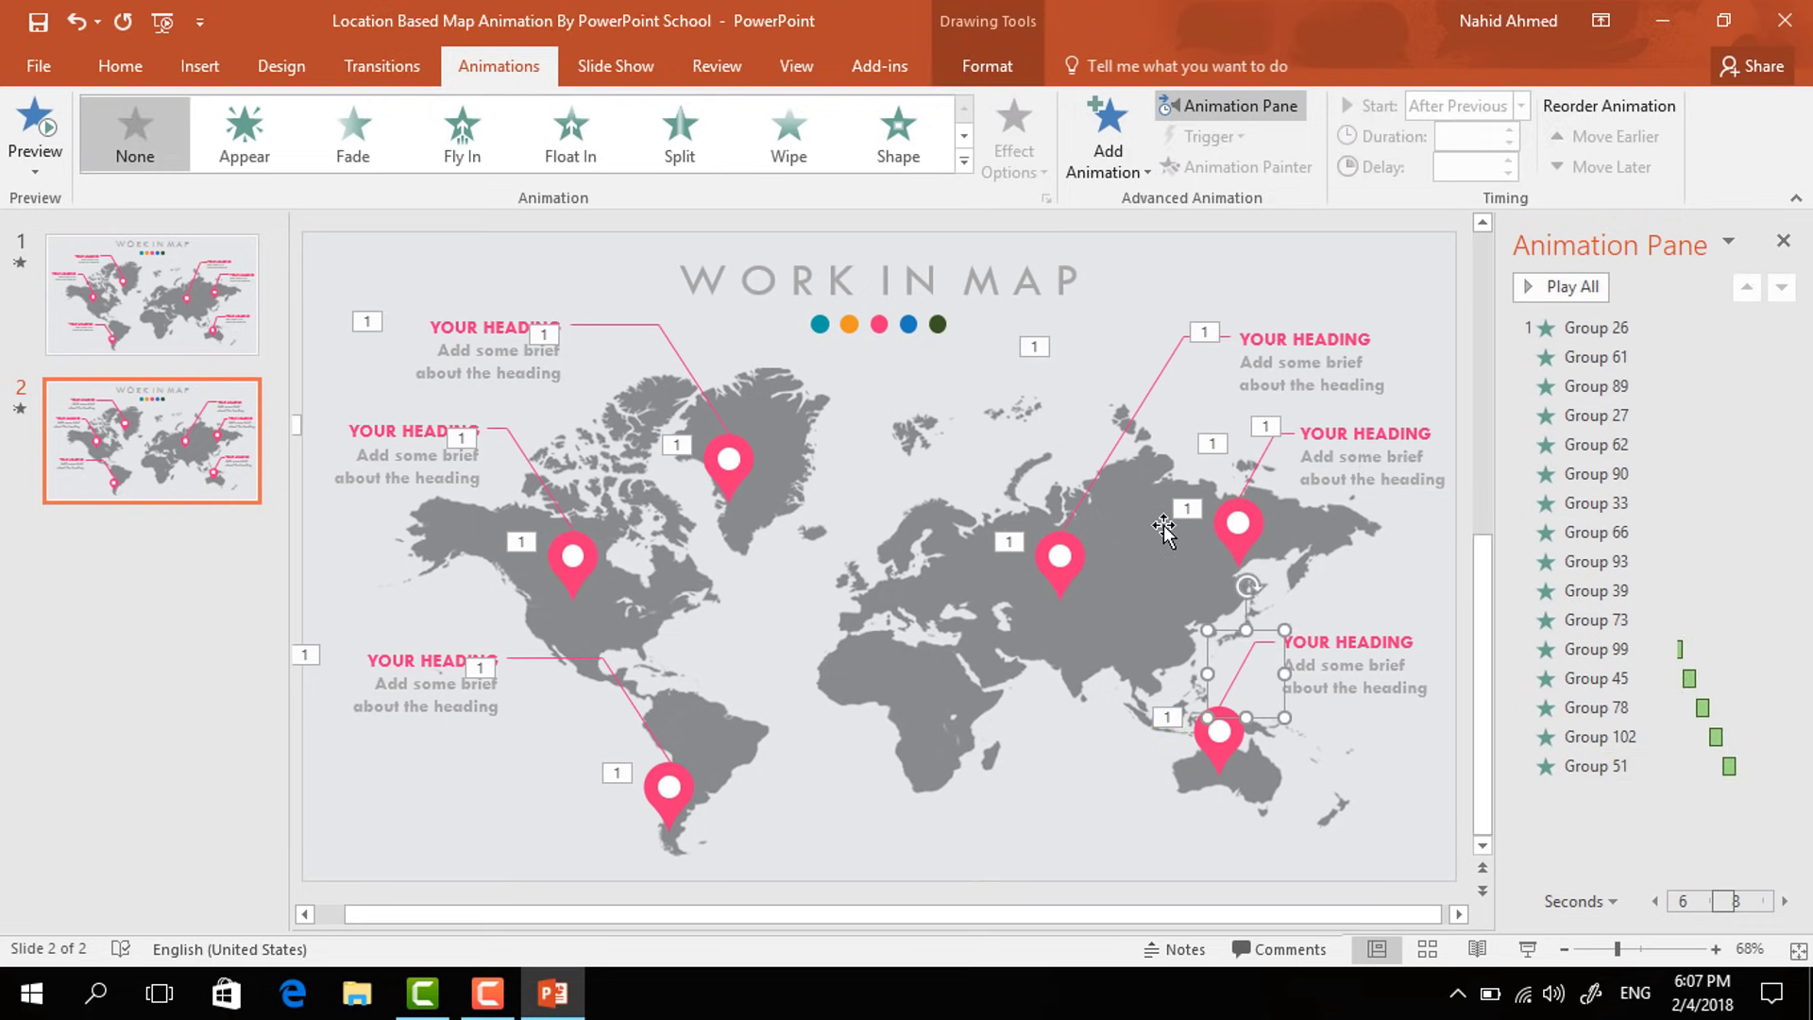
pyautogui.click(1114, 171)
pyautogui.click(1118, 323)
pyautogui.click(1013, 133)
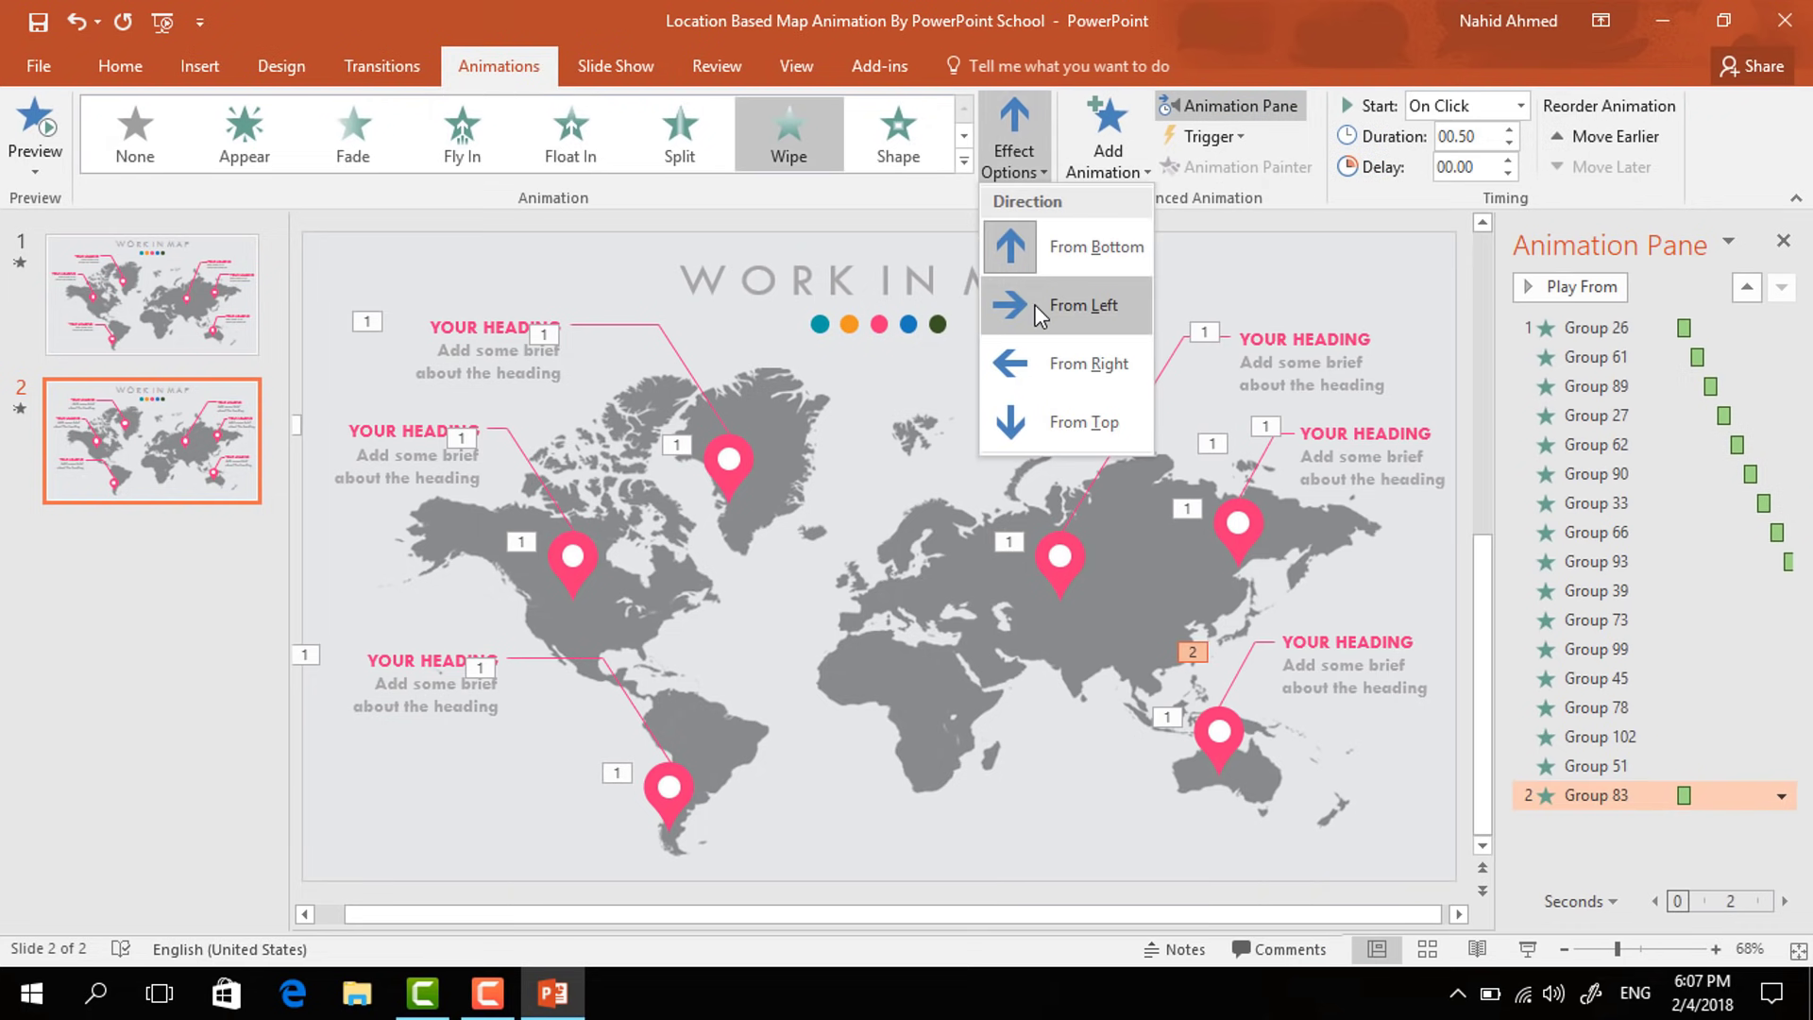
pyautogui.click(1038, 304)
pyautogui.click(1521, 106)
pyautogui.click(1478, 186)
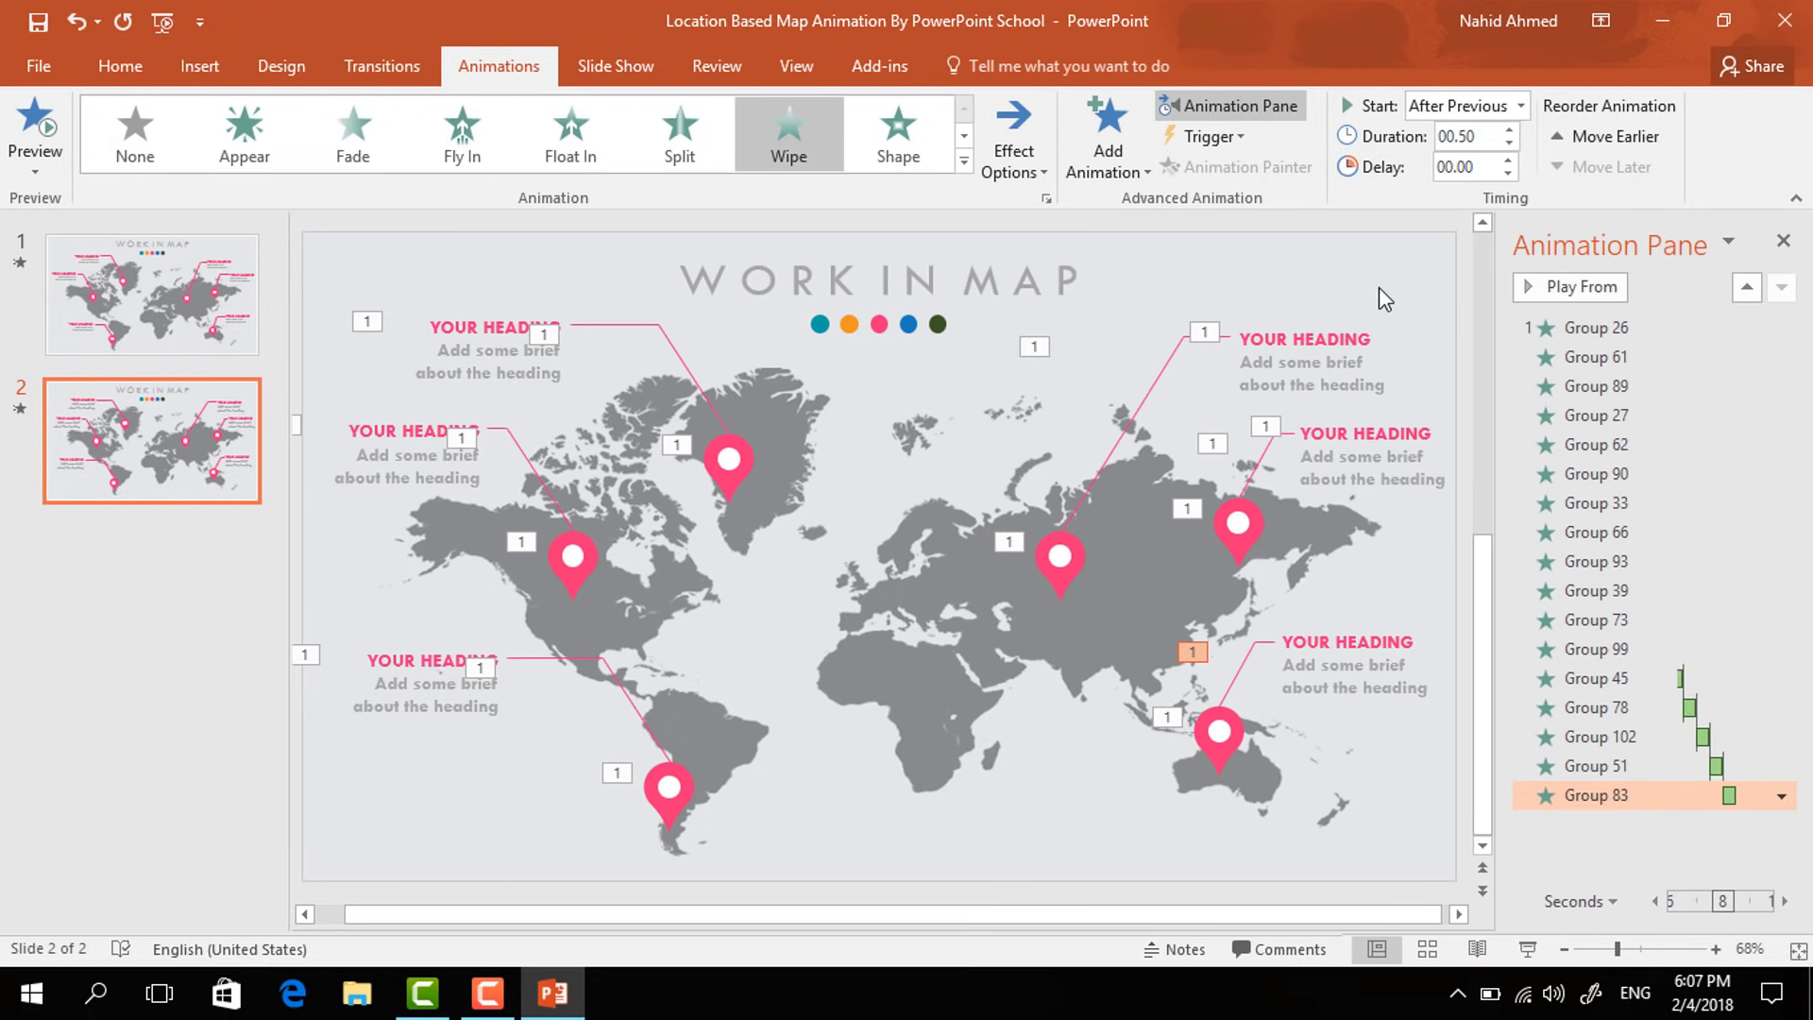
# - Give the heading beside the Australia pin a Zoom entrance, starting After Previous
pyautogui.click(1401, 643)
pyautogui.click(1108, 151)
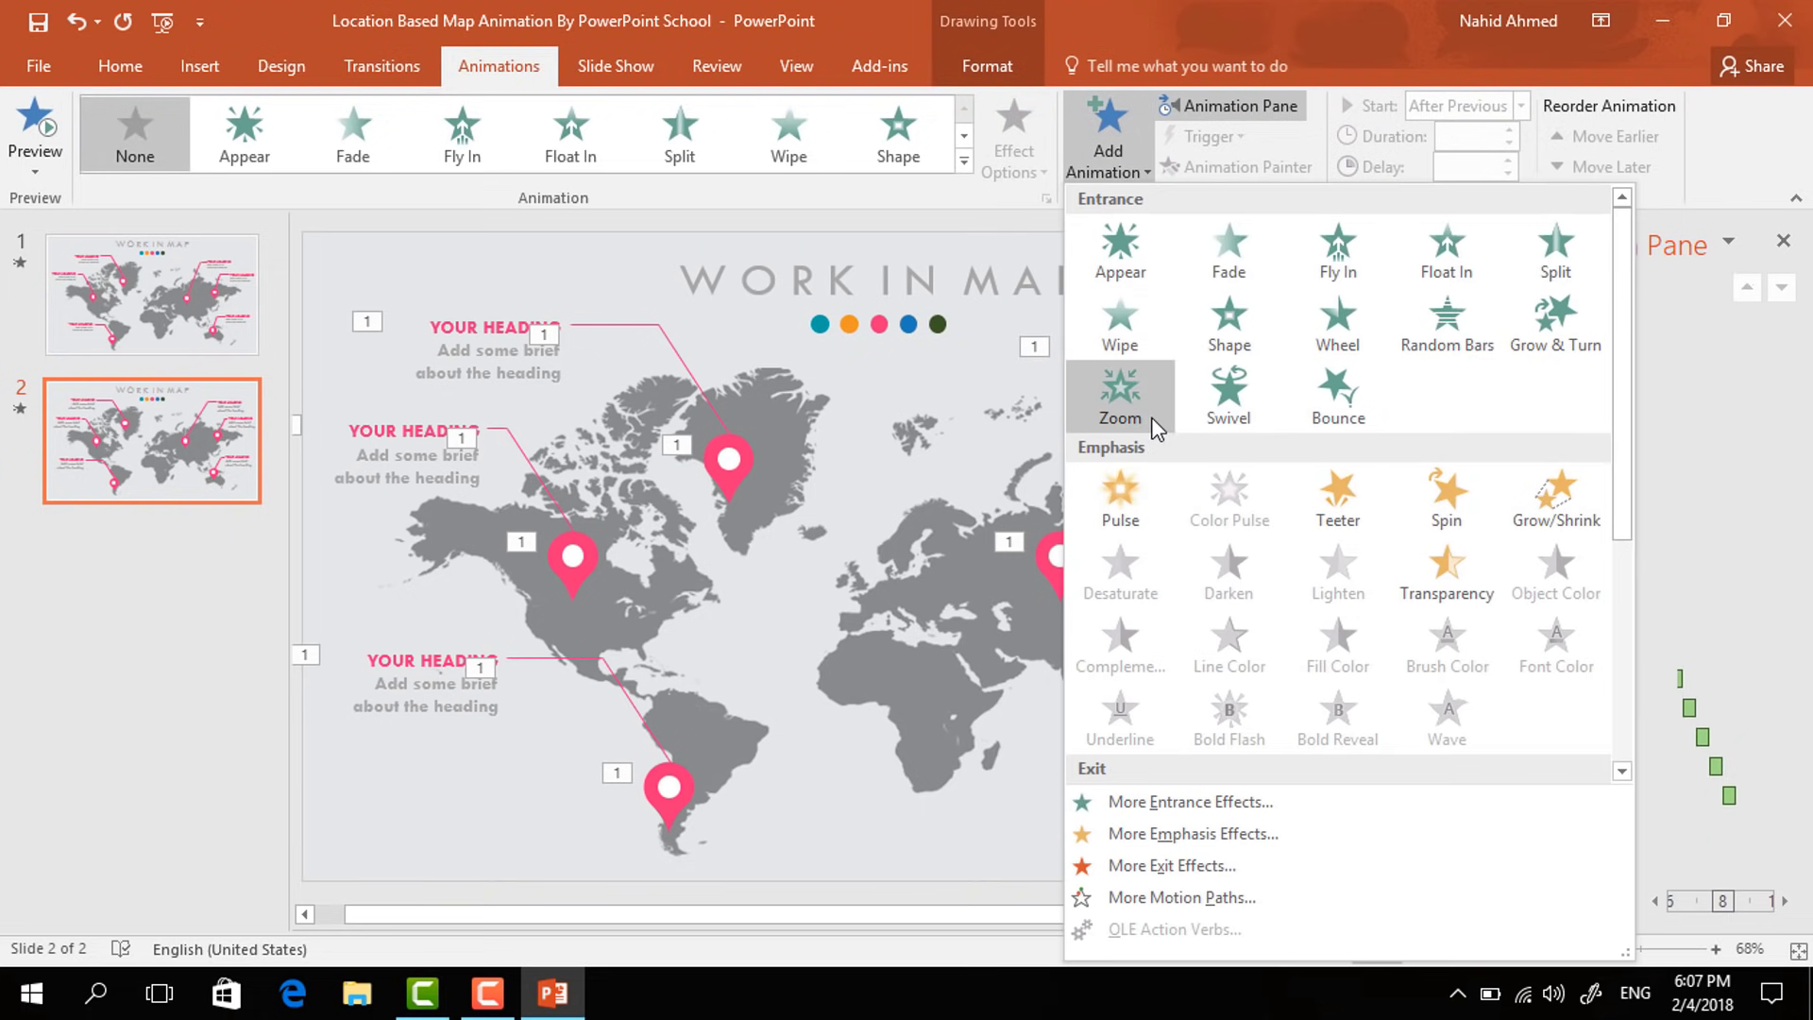
pyautogui.click(1147, 415)
pyautogui.click(1521, 105)
pyautogui.click(1463, 193)
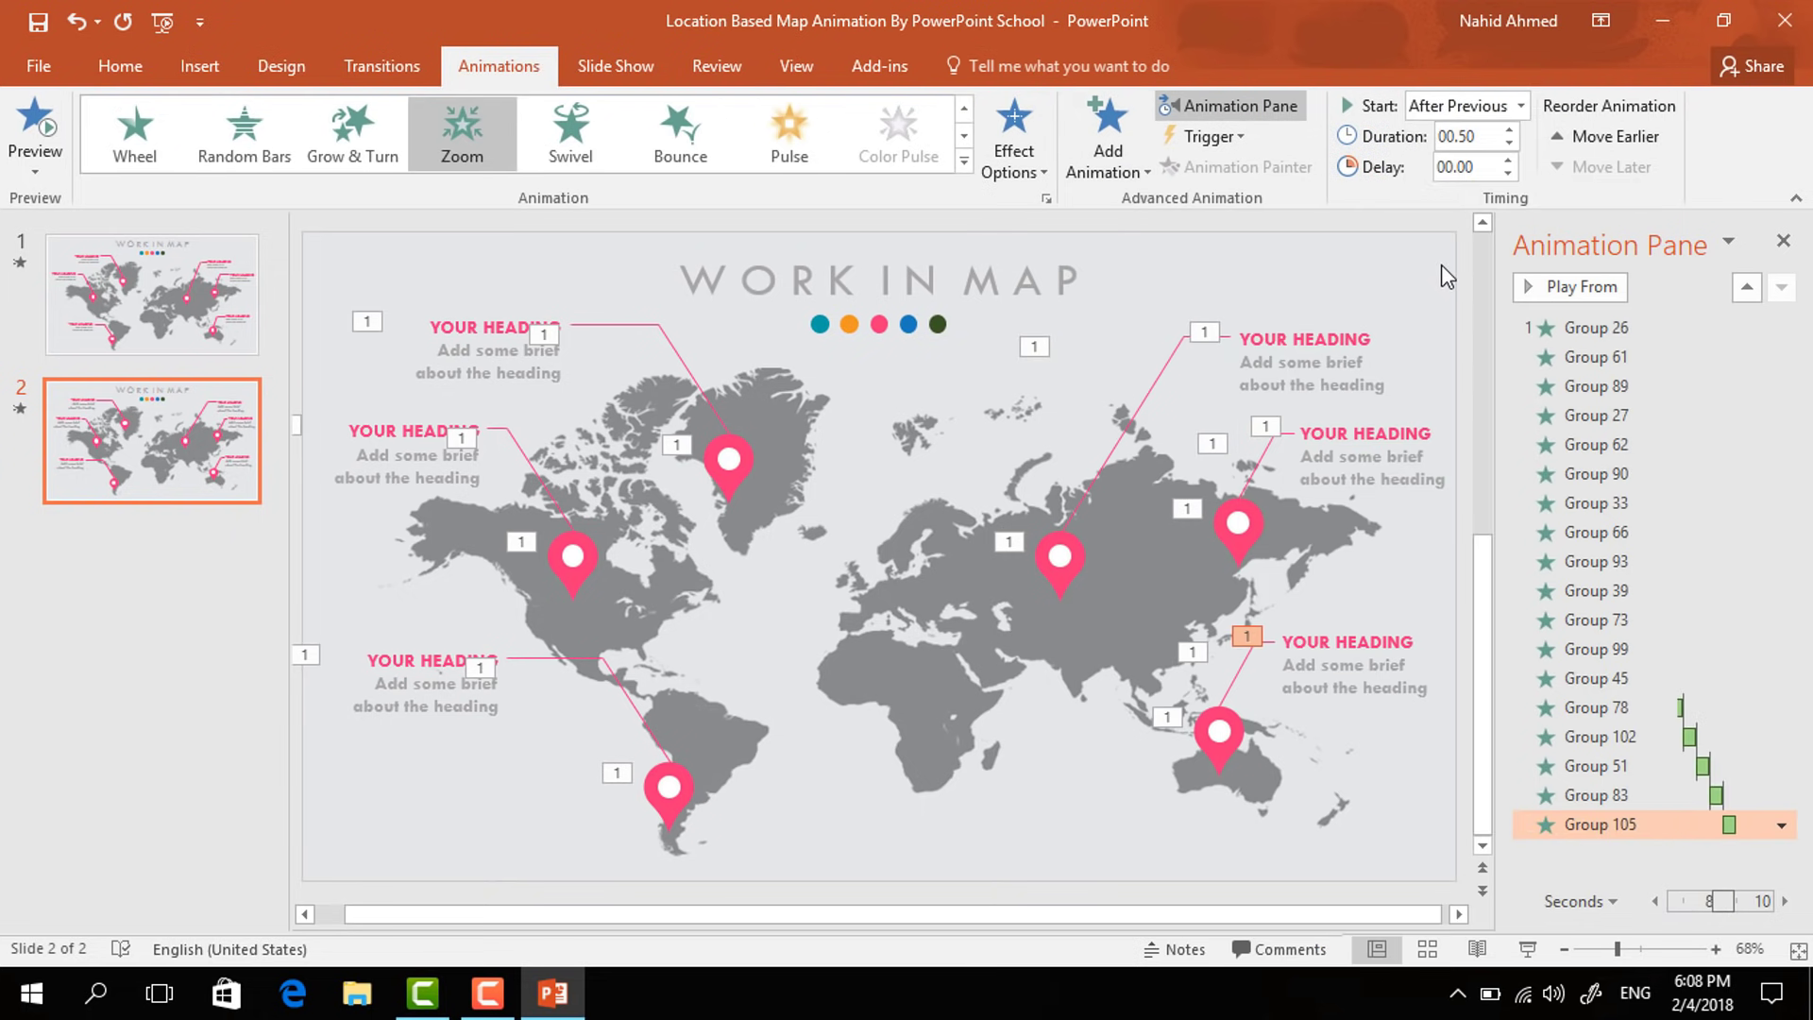
# - Close the Animation Pane and play the map slide as a slide show from the current slide
pyautogui.click(1783, 240)
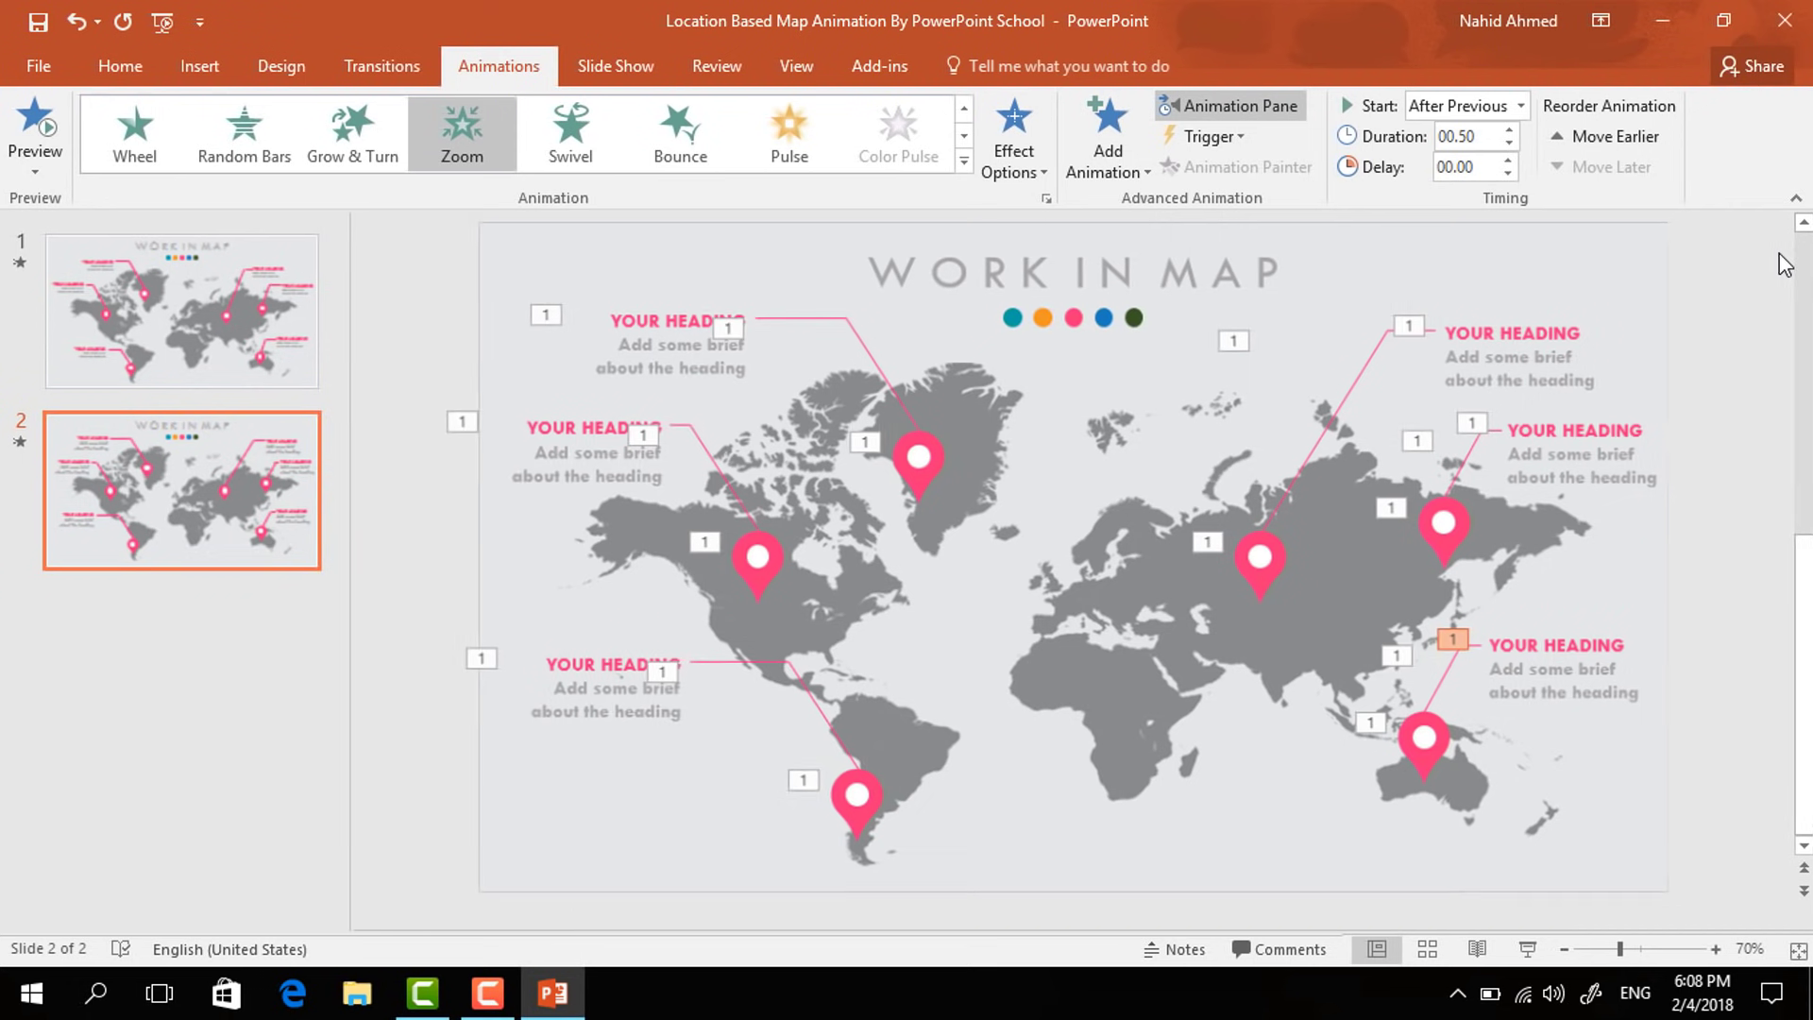
pyautogui.hotkey('shift', 'F5')
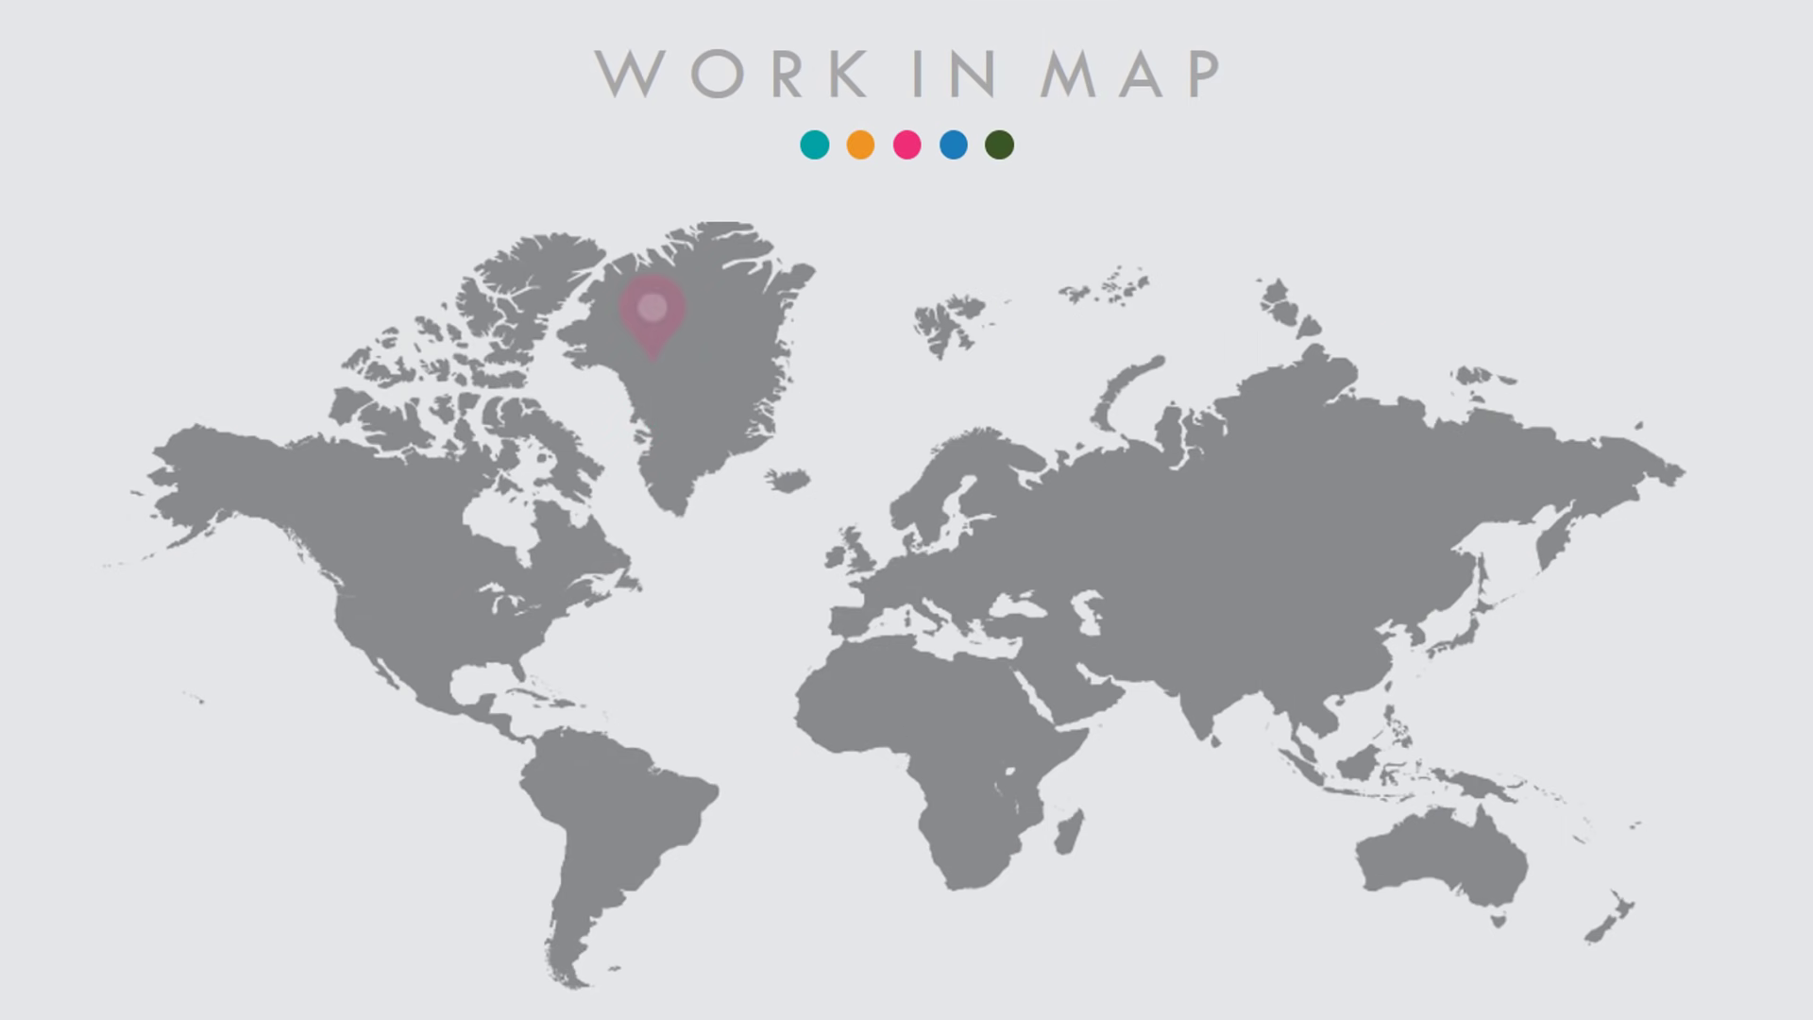